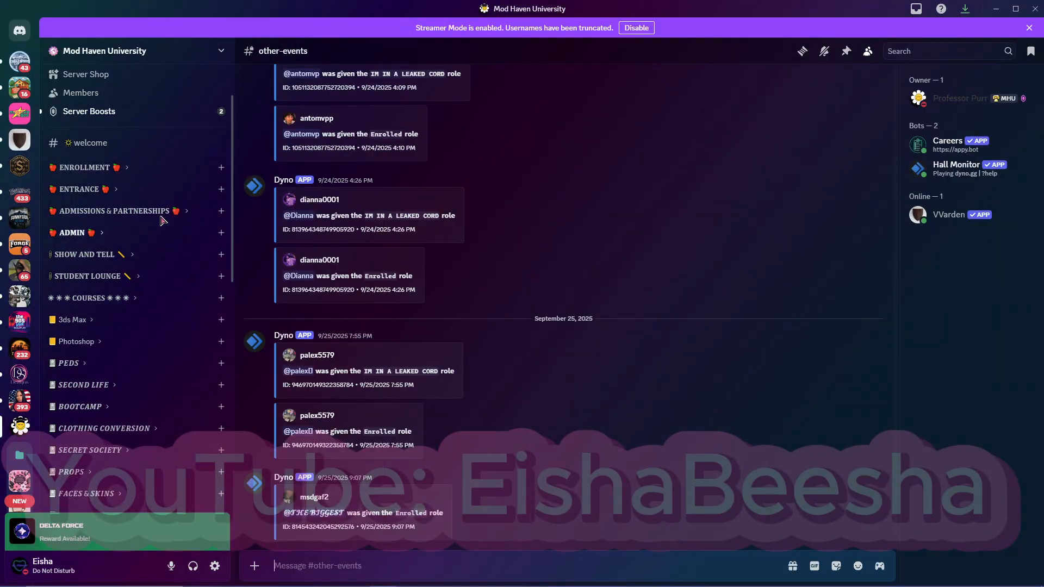
Open the program channel in the Photoshop category of the Mod Haven University server.
{"action": "left_click", "coordinate": [85, 342]}
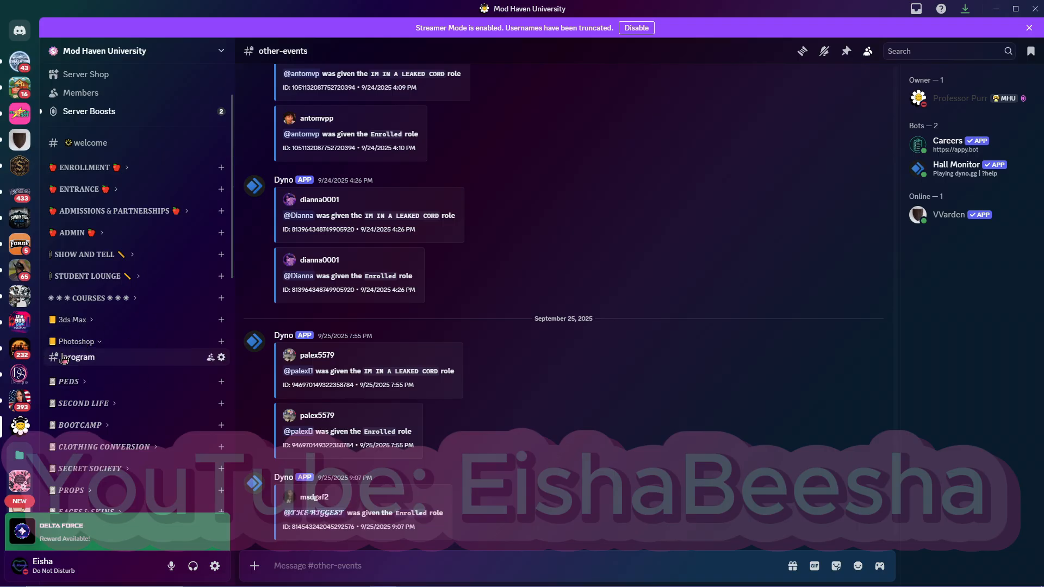
{"action": "left_click", "coordinate": [82, 357]}
{"action": "scroll", "coordinate": [487, 348], "scroll_direction": "up", "scroll_amount": 3}
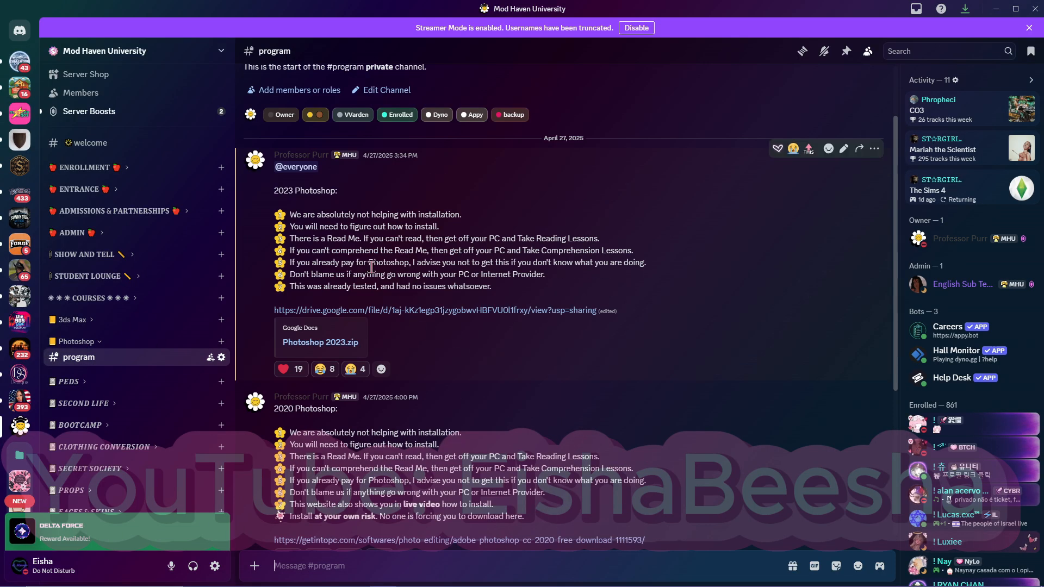
Review the channel's posts for the 2023, 2020 and 2021 Photoshop versions.
{"action": "left_click_drag", "start_coordinate": [274, 190], "coordinate": [376, 207]}
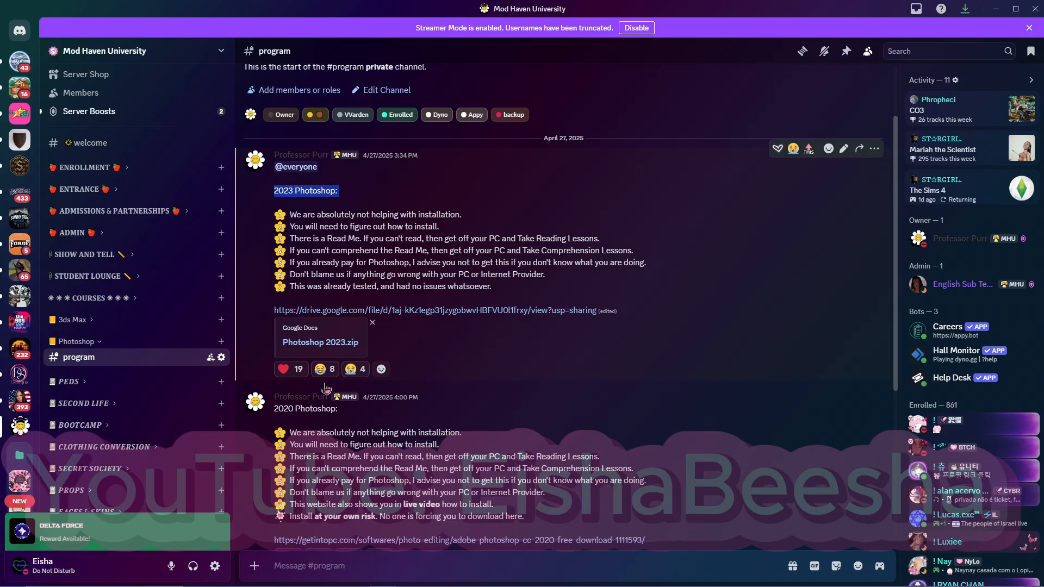
{"action": "triple_click", "coordinate": [275, 408]}
{"action": "scroll", "coordinate": [274, 402], "scroll_direction": "down", "scroll_amount": 4}
{"action": "left_click_drag", "start_coordinate": [273, 393], "coordinate": [343, 407]}
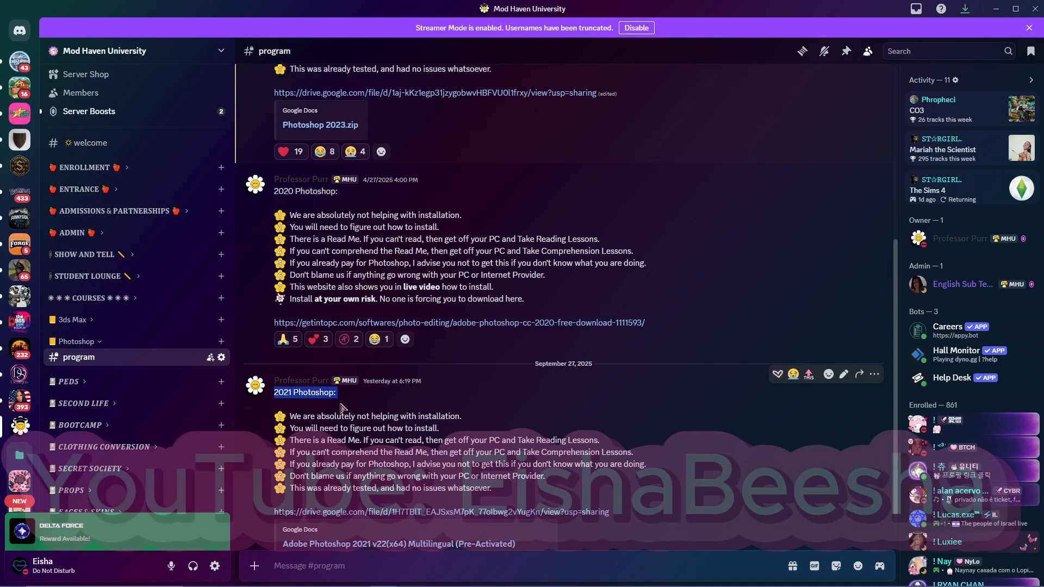
{"action": "scroll", "coordinate": [378, 440], "scroll_direction": "up", "scroll_amount": 3}
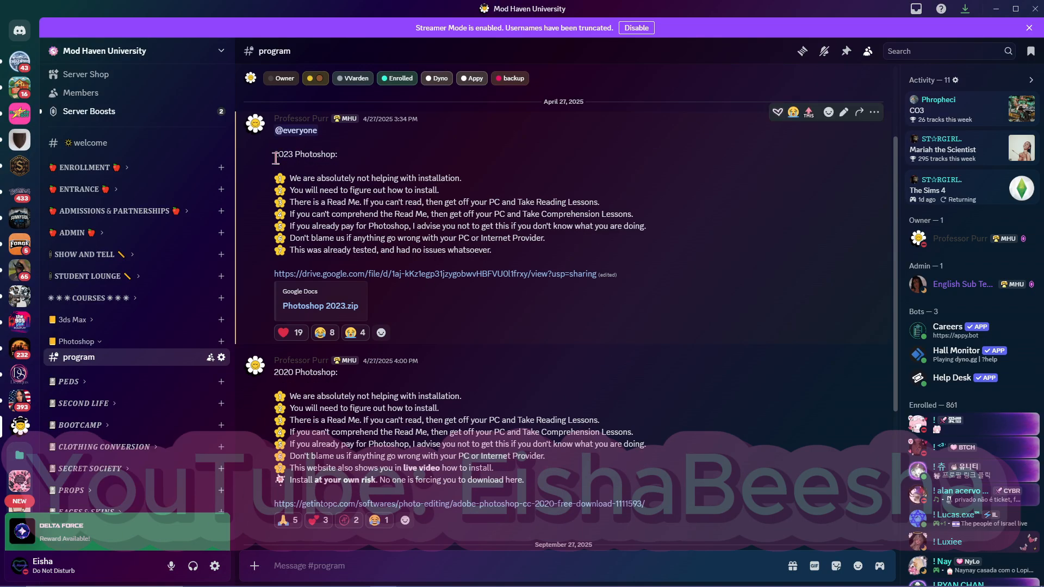
{"action": "left_click_drag", "start_coordinate": [273, 155], "coordinate": [334, 168]}
{"action": "scroll", "coordinate": [274, 378], "scroll_direction": "down", "scroll_amount": 4}
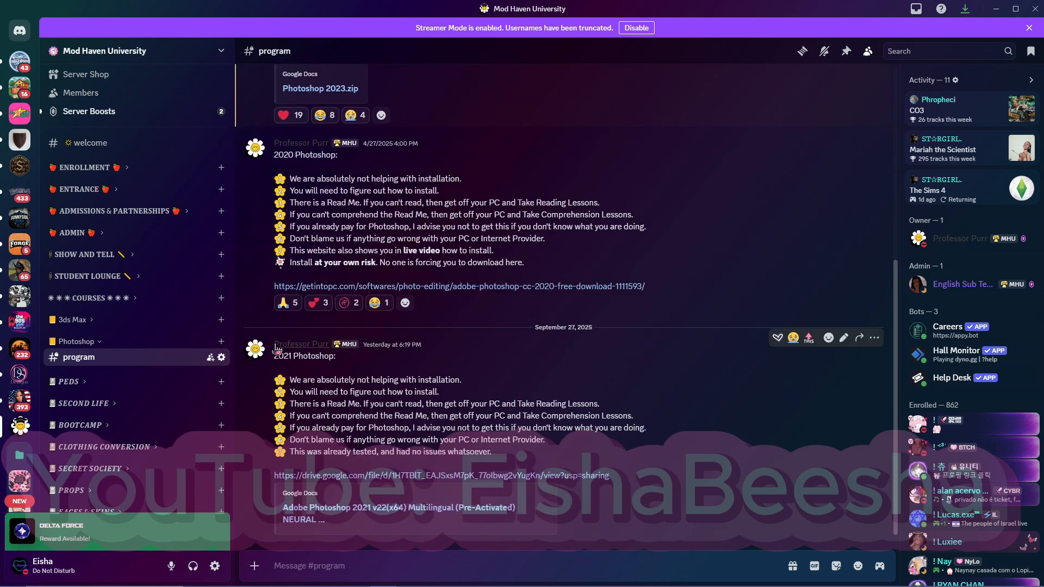
{"action": "scroll", "coordinate": [285, 359], "scroll_direction": "up", "scroll_amount": 3}
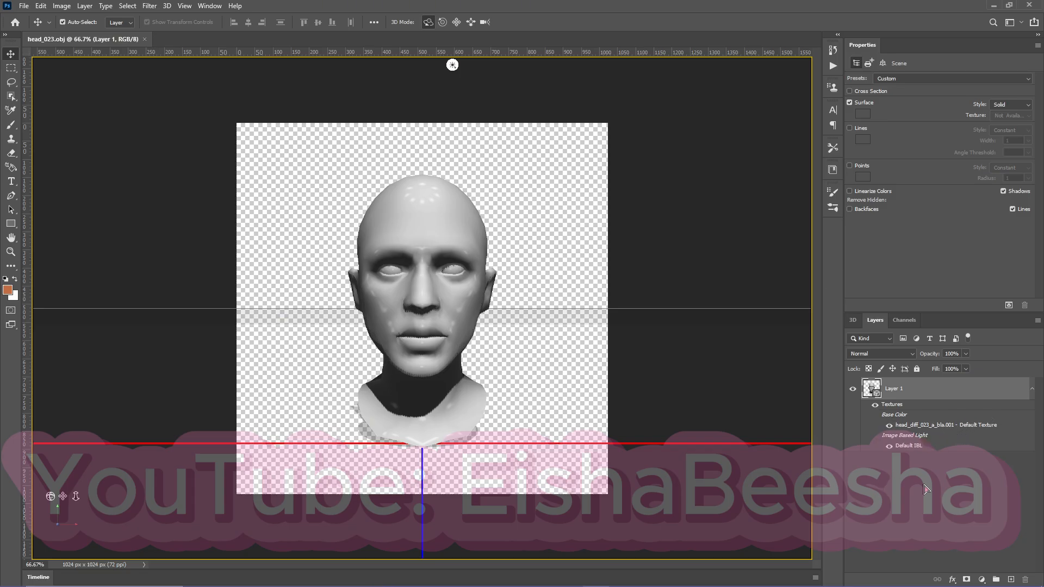
Switch to Photoshop, open the 3D head's head_diff_023_a_bla.001 base color texture and display its UV overlays.
{"action": "left_click", "coordinate": [926, 490]}
{"action": "double_click", "coordinate": [963, 430]}
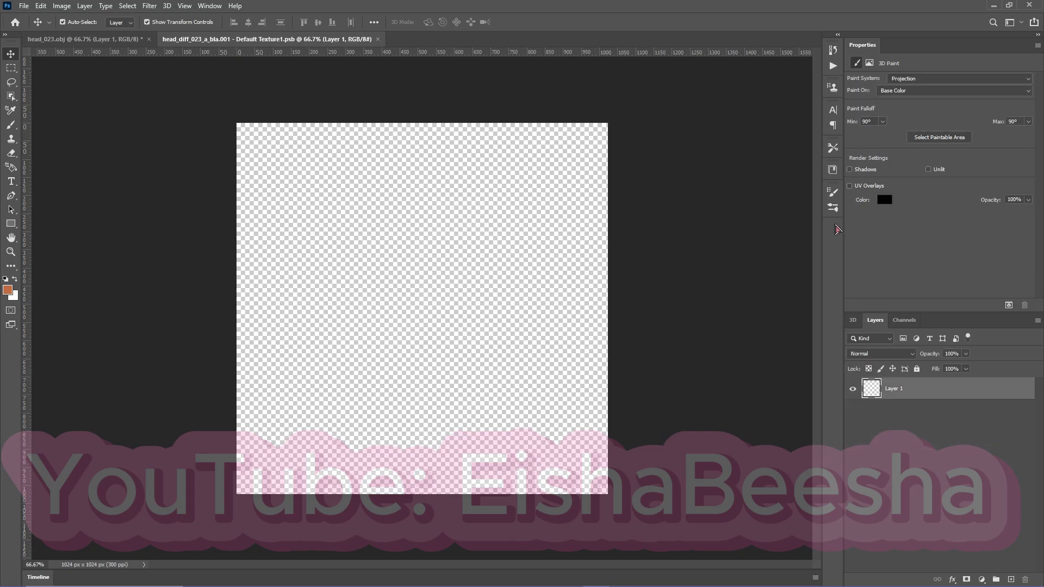
{"action": "left_click", "coordinate": [850, 186]}
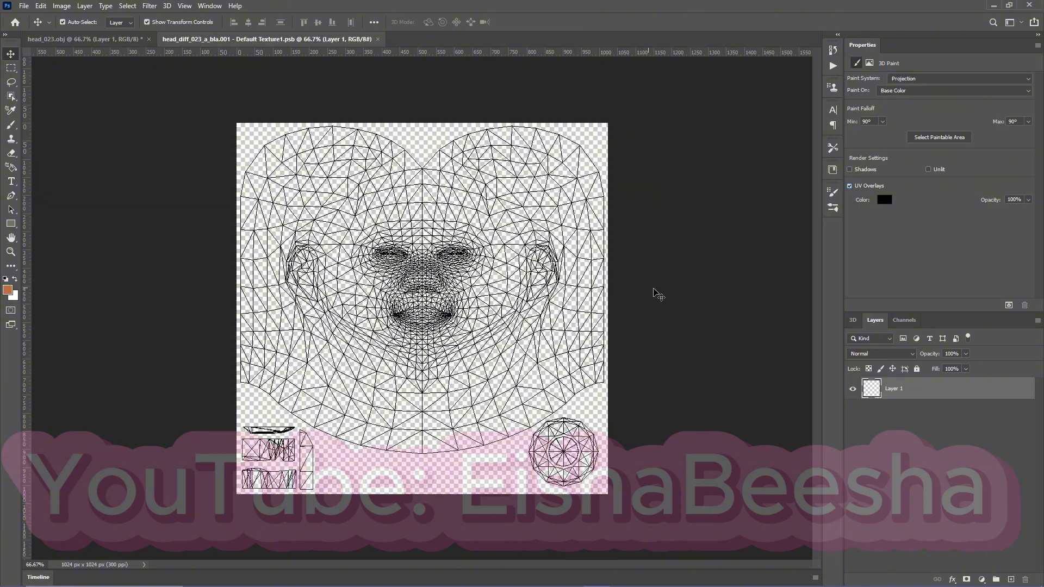
Look at the head_023.obj document again and close the texture document without saving its changes.
{"action": "key", "text": "ctrl+Tab"}
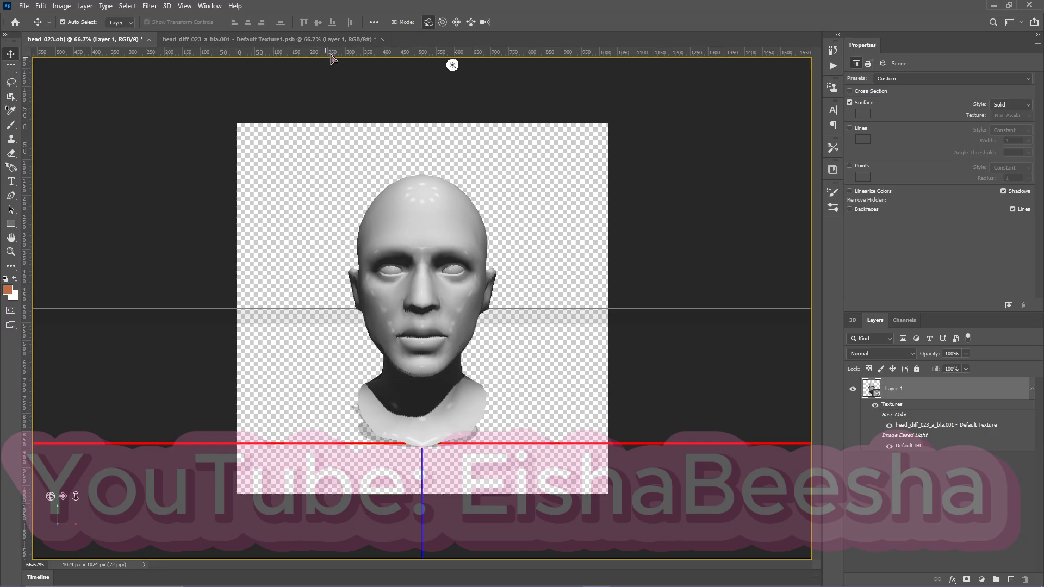
{"action": "left_click", "coordinate": [382, 40]}
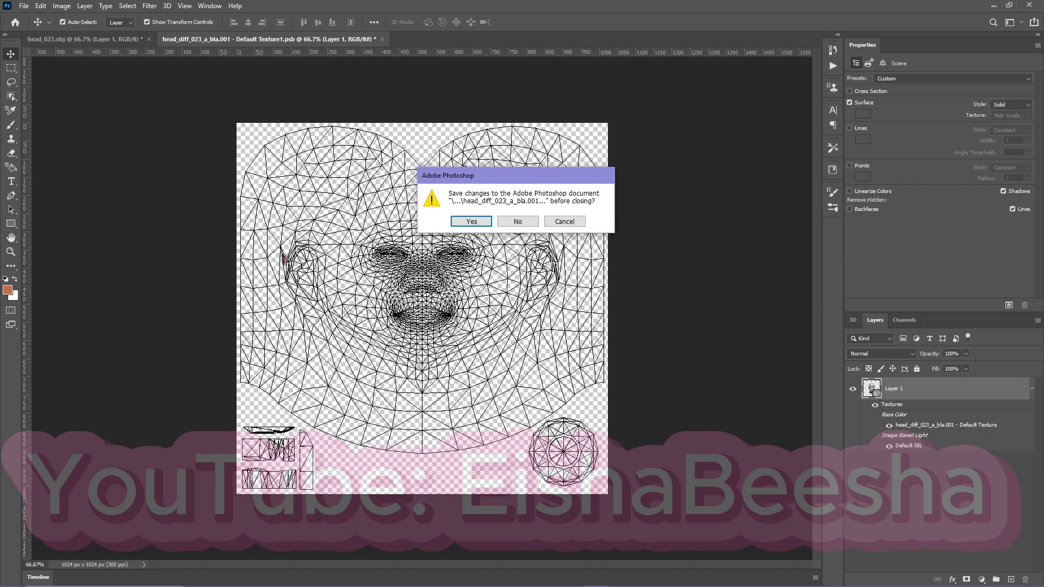
{"action": "left_click", "coordinate": [535, 222]}
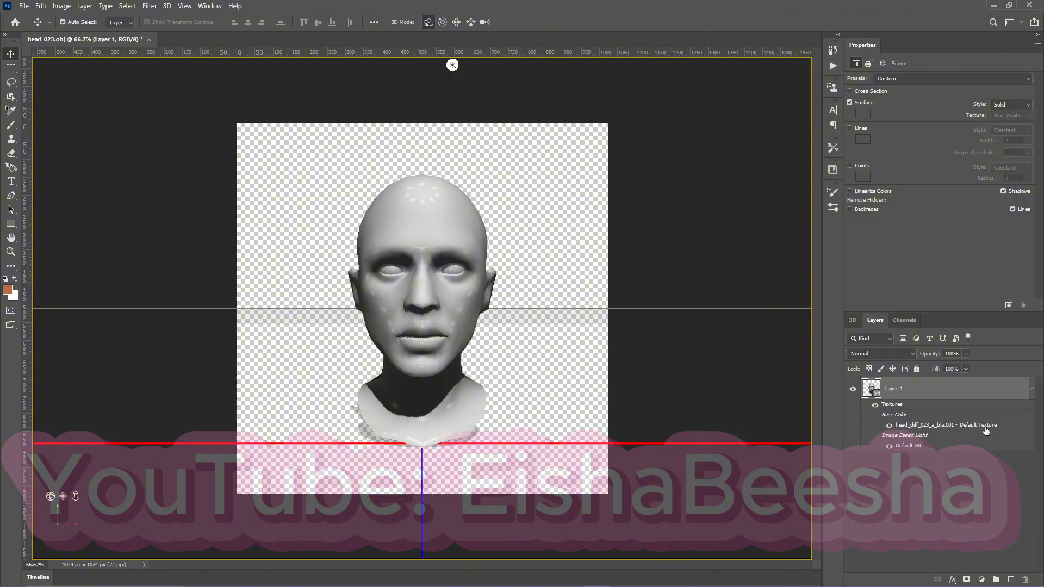
Reopen the head_diff_023_a_bla.001 texture and toggle its UV overlays off and on, leaving them displayed.
{"action": "double_click", "coordinate": [987, 429]}
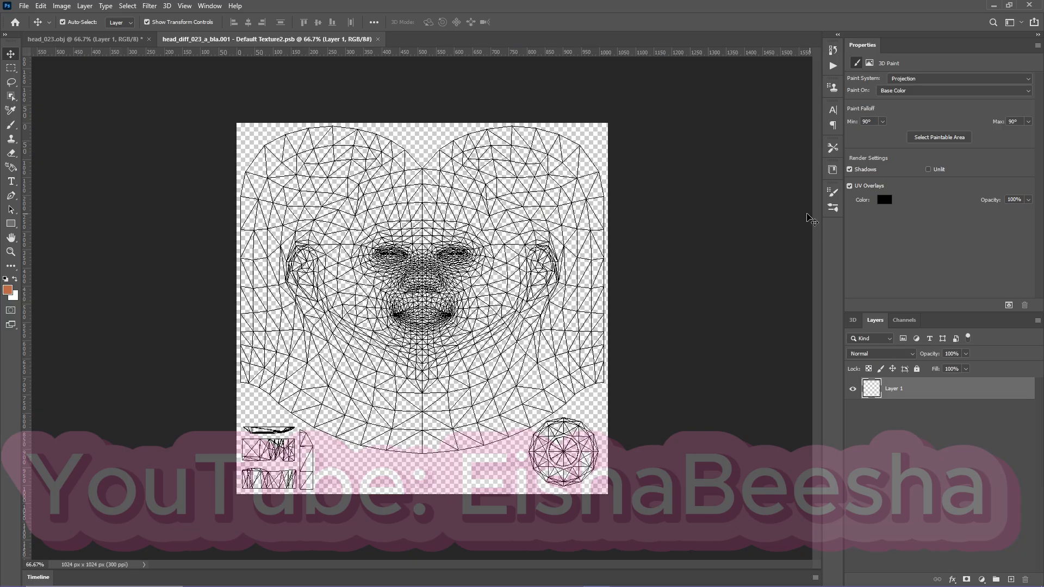
{"action": "left_click", "coordinate": [850, 187]}
{"action": "left_click", "coordinate": [850, 187]}
{"action": "left_click", "coordinate": [850, 187]}
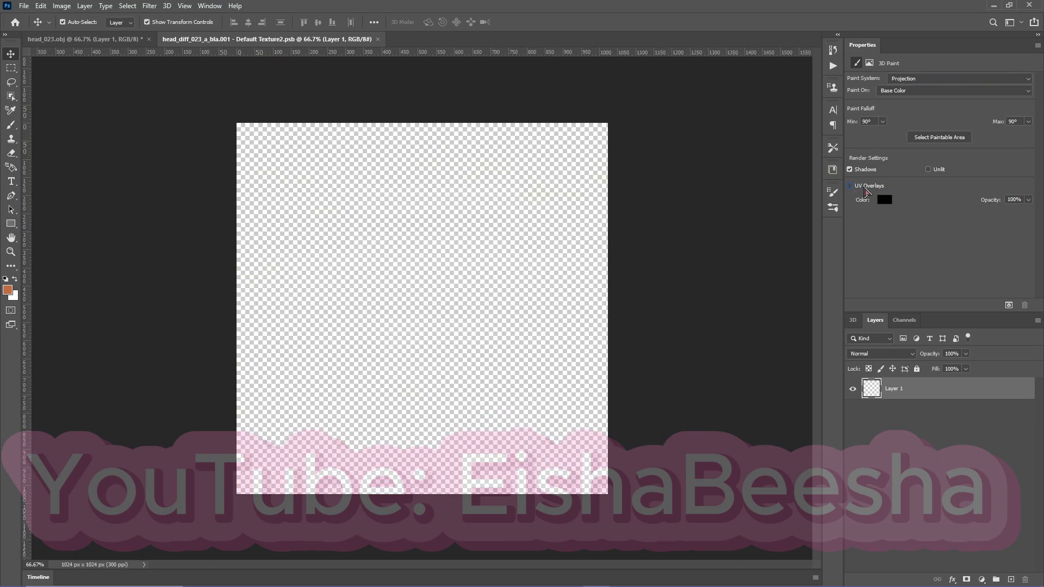
{"action": "left_click", "coordinate": [850, 187]}
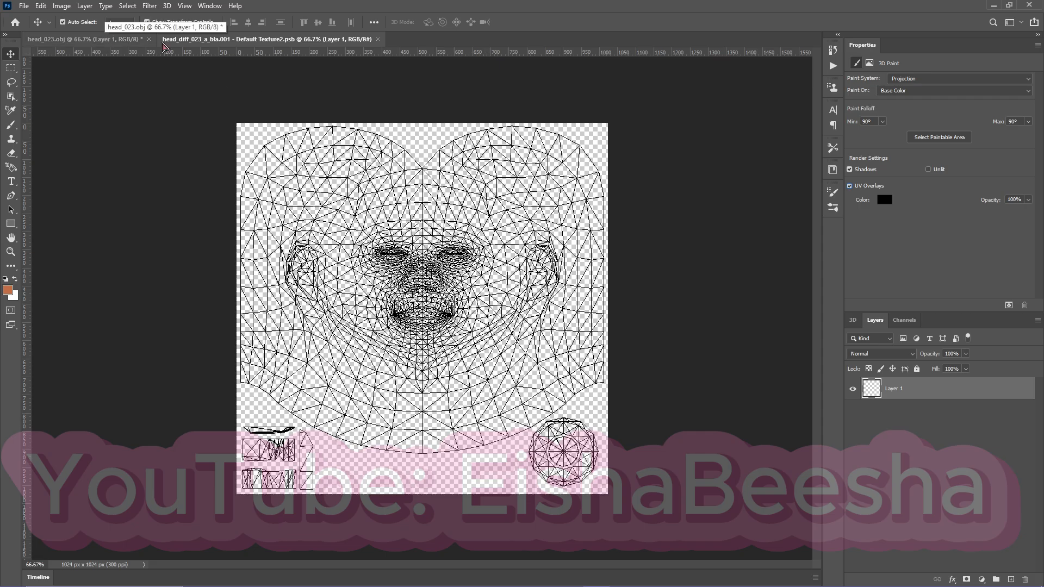
Return to the head_023.obj document and try the Lasso tool on the 3D view before reactivating the Move tool.
{"action": "left_click", "coordinate": [107, 43]}
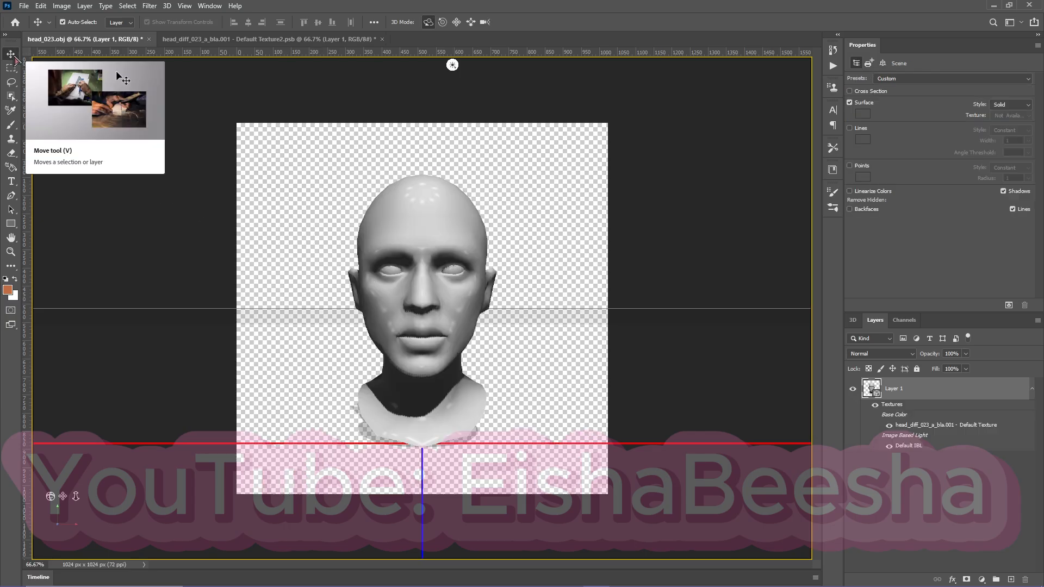
{"action": "left_click", "coordinate": [9, 87]}
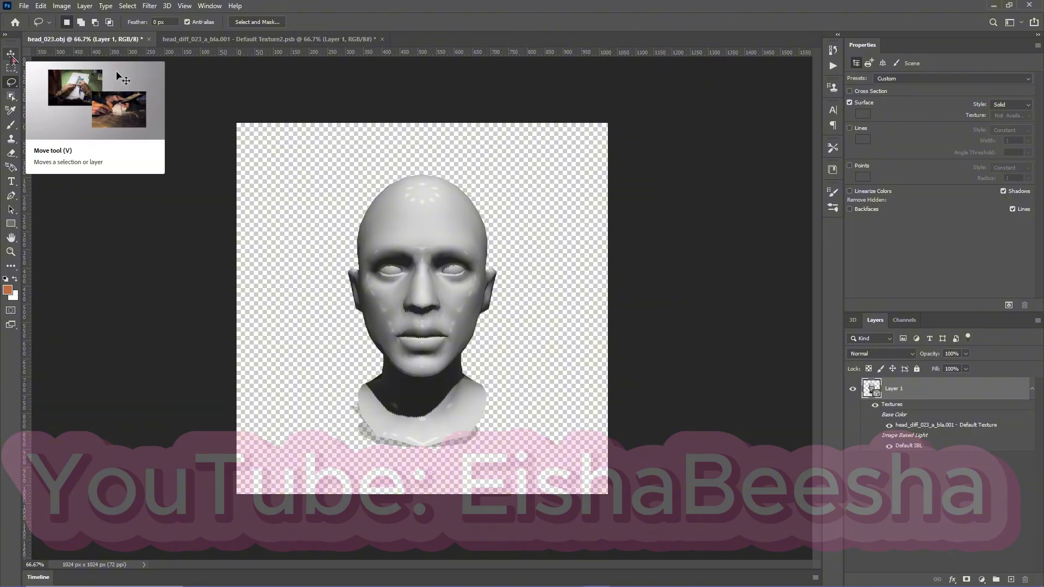
{"action": "left_click", "coordinate": [11, 55]}
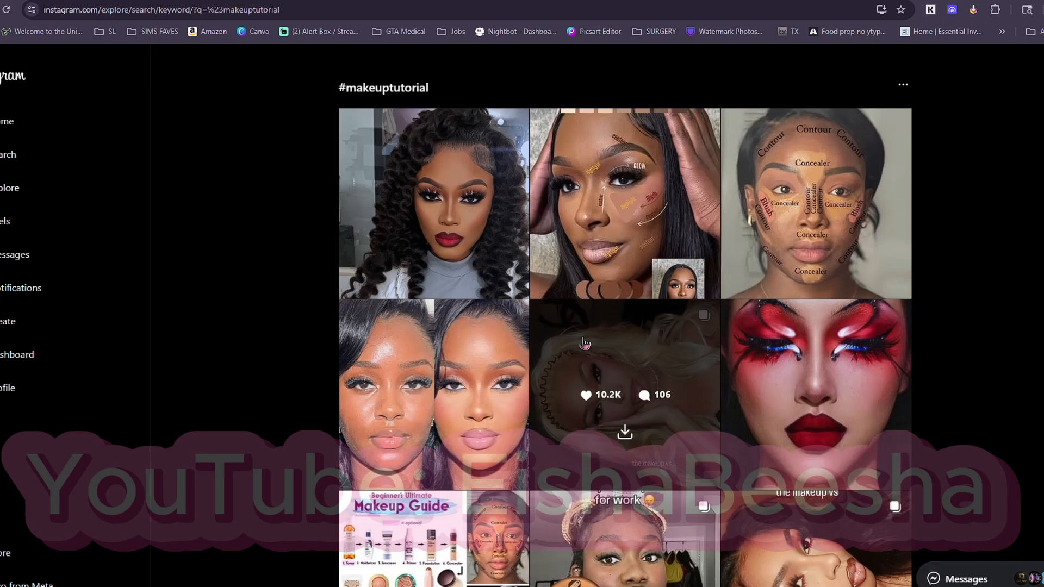
Switch to Instagram, open the curly-haired glam post in the #makeuptutorial results and follow its #makeupartistsworldwide hashtag.
{"action": "left_click", "coordinate": [499, 153]}
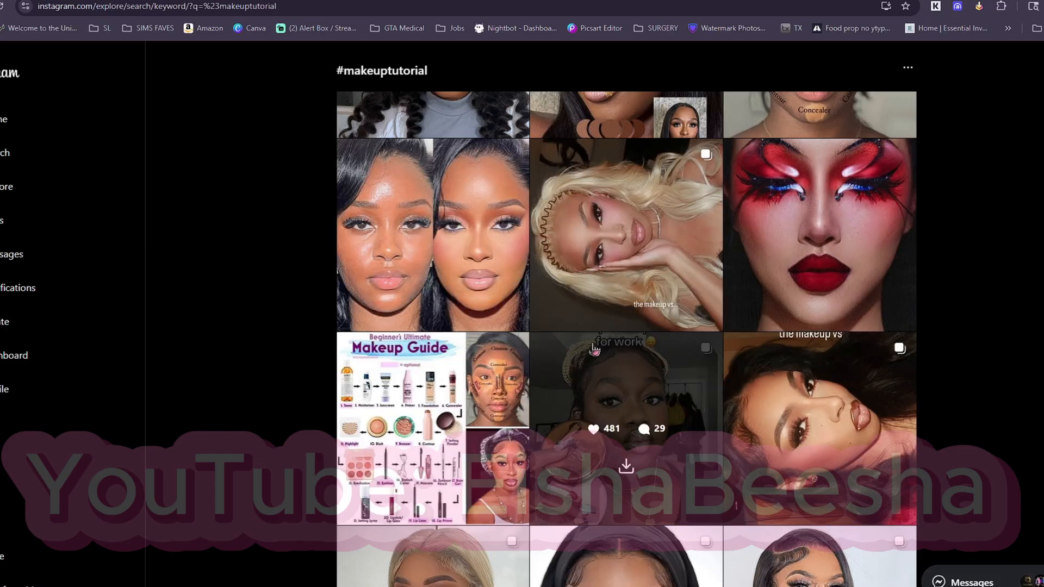
{"action": "scroll", "coordinate": [594, 348], "scroll_direction": "up", "scroll_amount": 3}
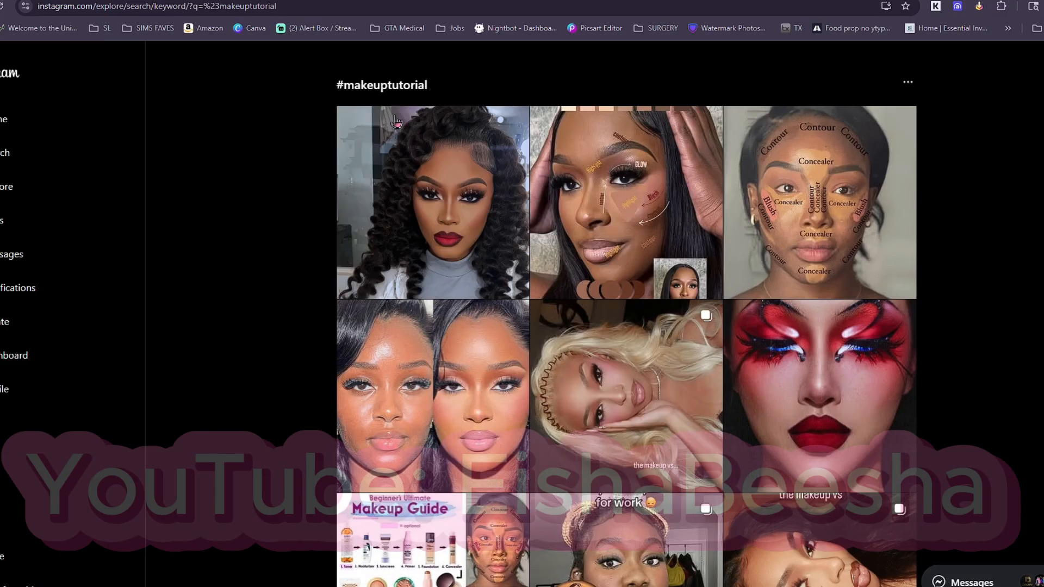
{"action": "left_click", "coordinate": [494, 148]}
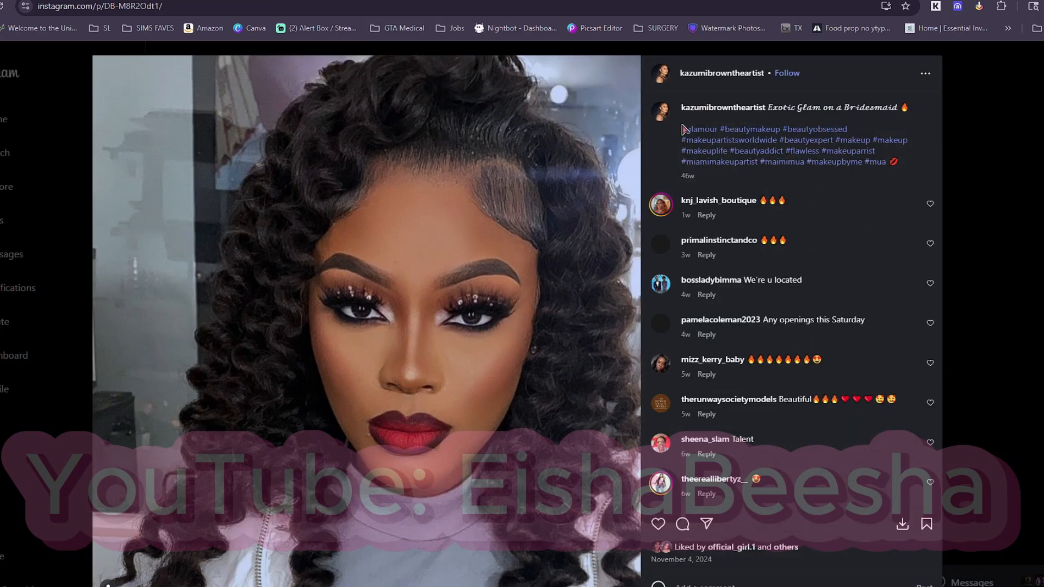
{"action": "left_click", "coordinate": [729, 142]}
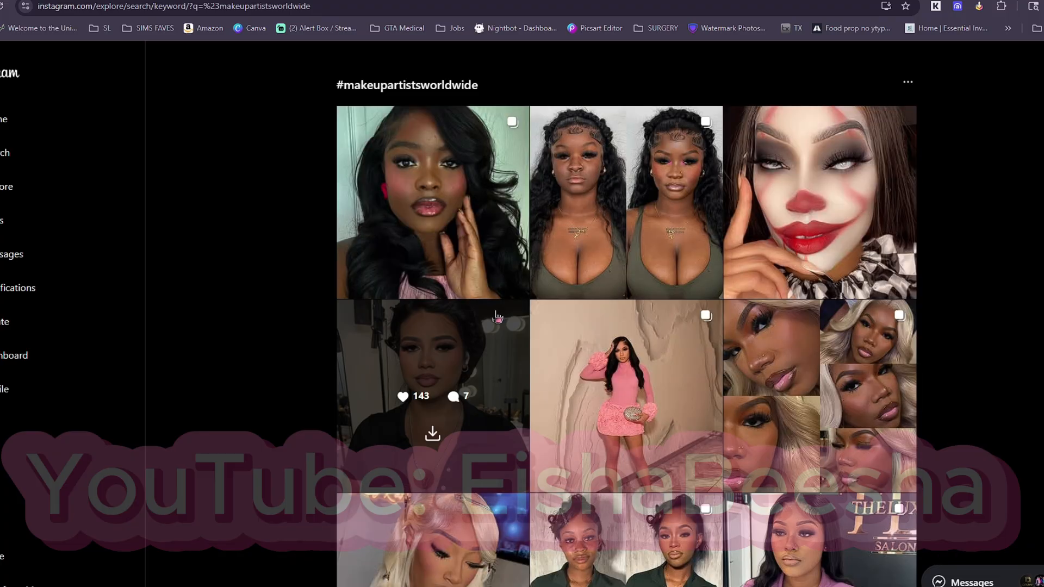
Browse the #makeupartistsworldwide results for face photos usable as makeup references.
{"action": "scroll", "coordinate": [608, 356], "scroll_direction": "down", "scroll_amount": 10}
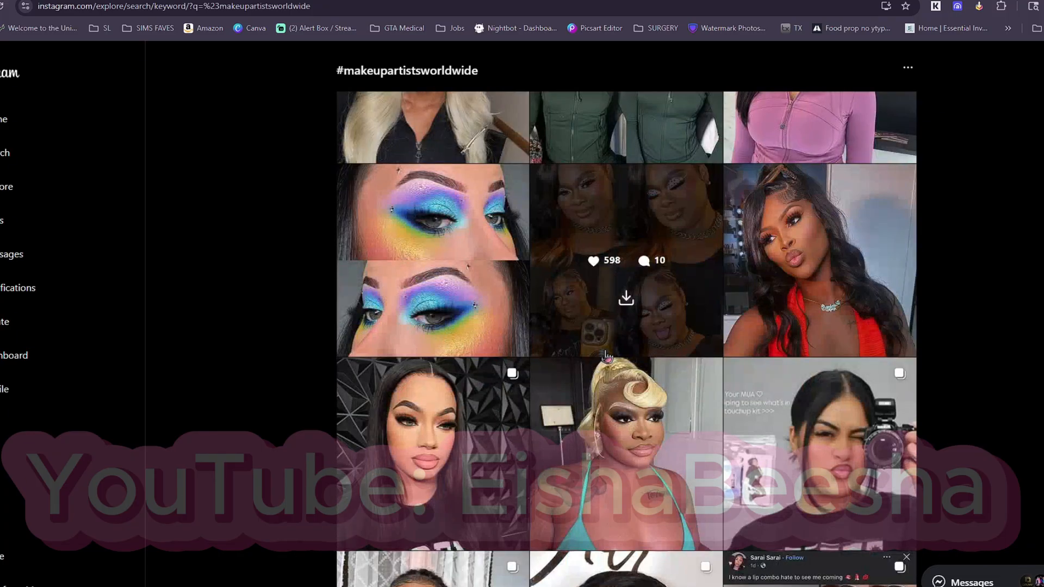
{"action": "scroll", "coordinate": [607, 356], "scroll_direction": "down", "scroll_amount": 3}
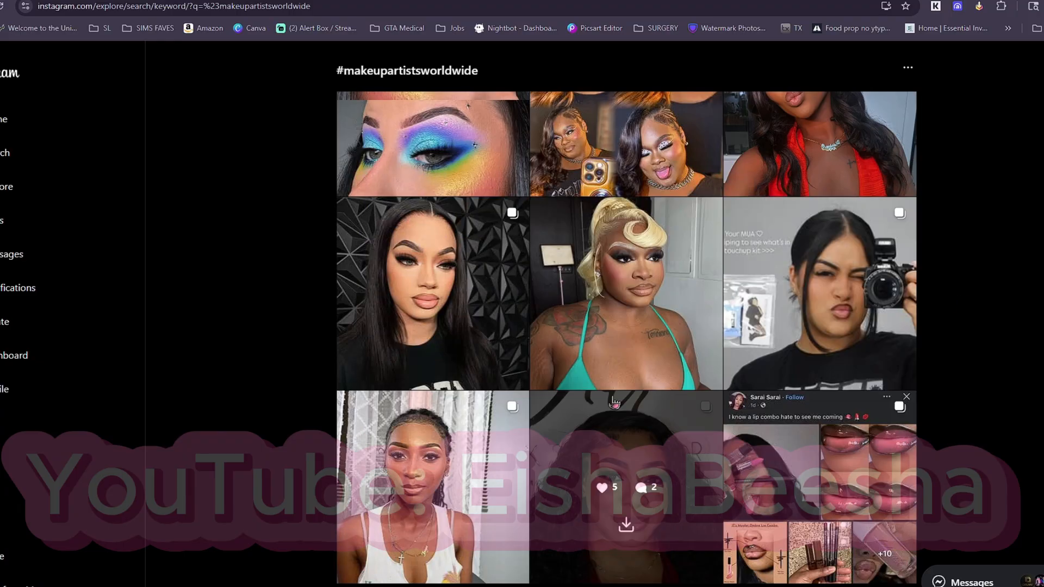
{"action": "scroll", "coordinate": [625, 381], "scroll_direction": "down", "scroll_amount": 3}
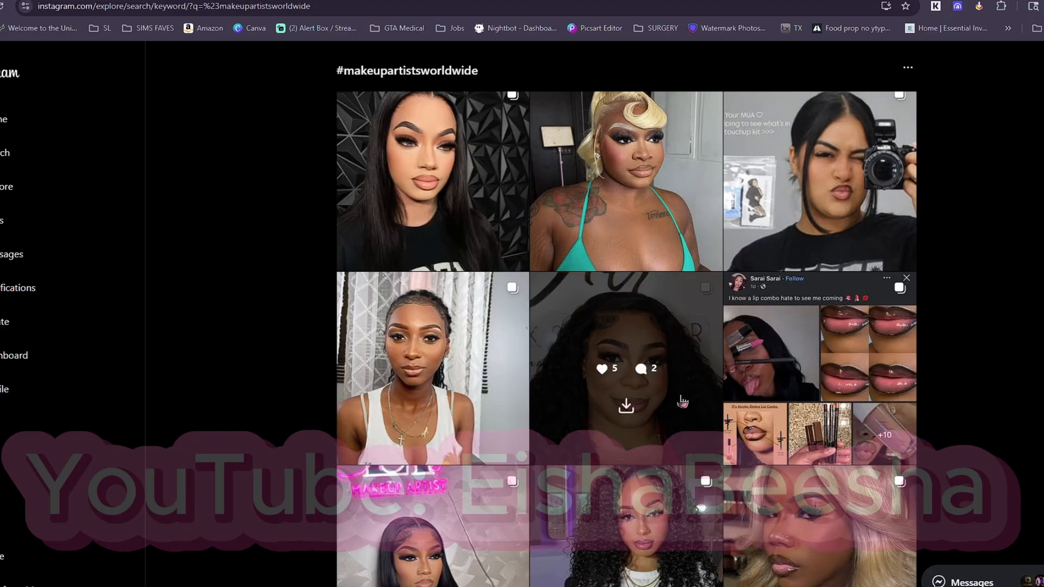
{"action": "scroll", "coordinate": [682, 381], "scroll_direction": "down", "scroll_amount": 3}
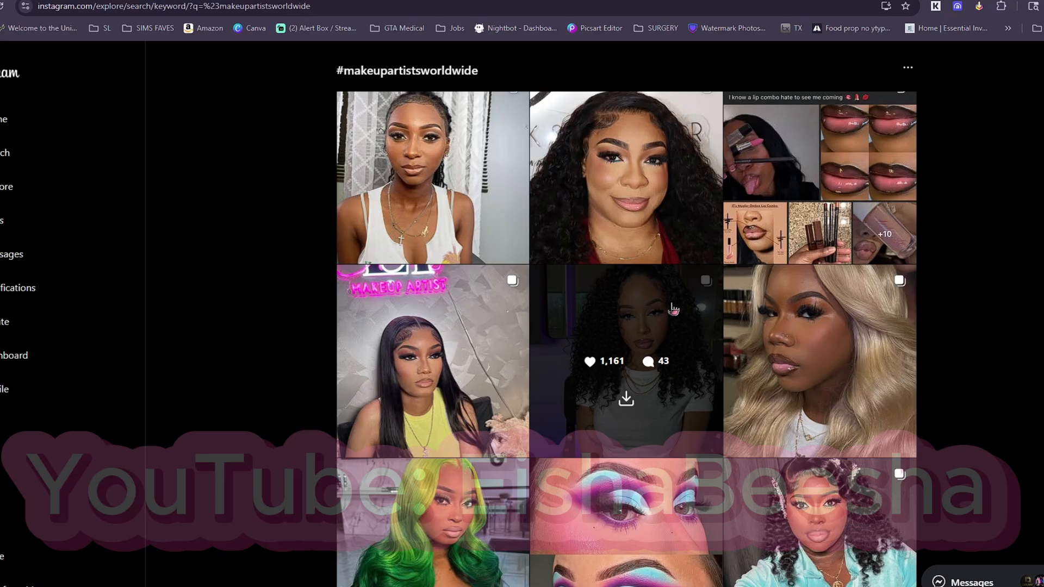
{"action": "scroll", "coordinate": [653, 315], "scroll_direction": "down", "scroll_amount": 5}
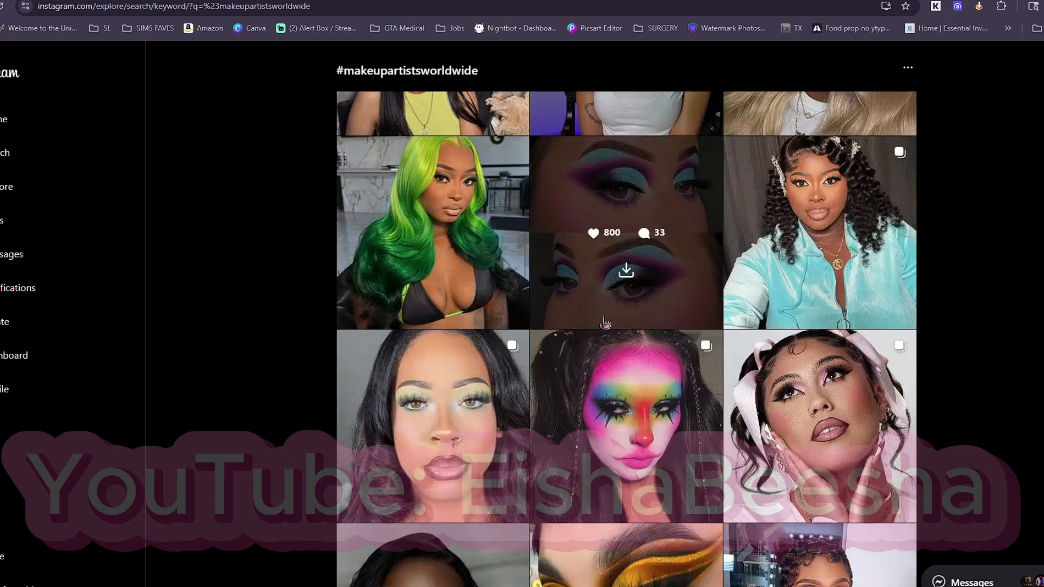
{"action": "scroll", "coordinate": [622, 329], "scroll_direction": "down", "scroll_amount": 10}
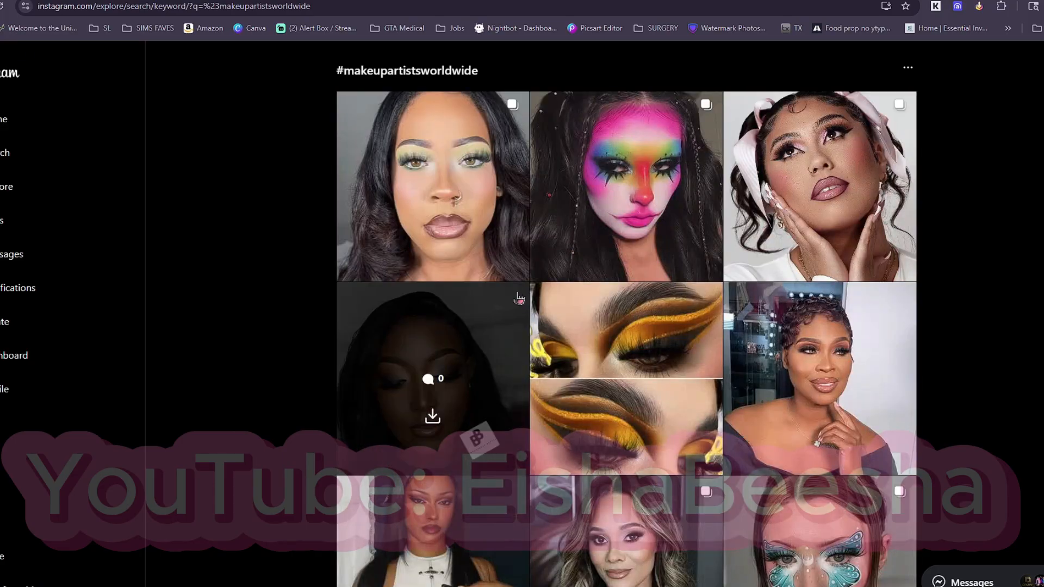
{"action": "scroll", "coordinate": [514, 325], "scroll_direction": "down", "scroll_amount": 5}
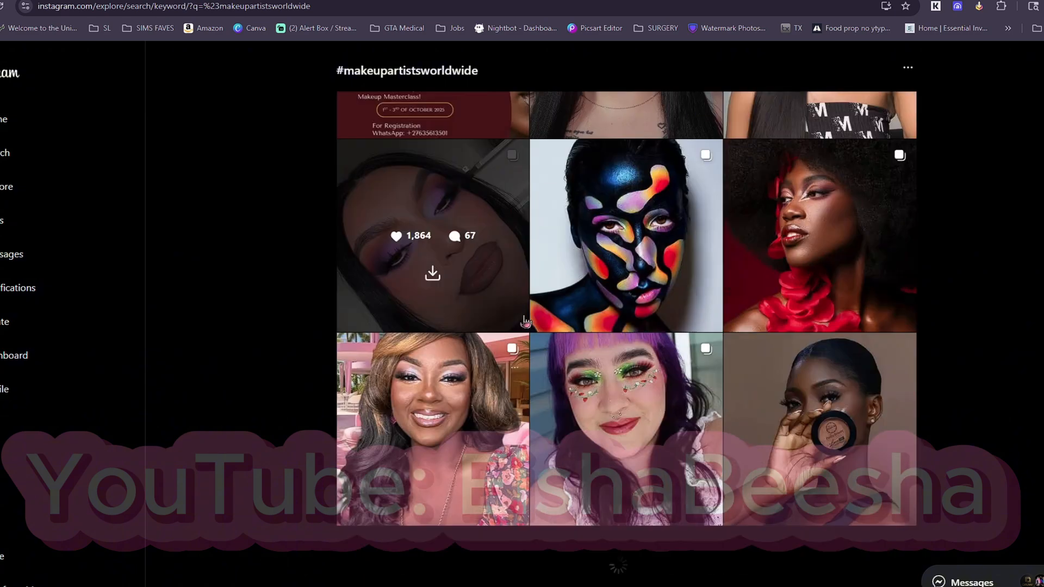
{"action": "scroll", "coordinate": [489, 347], "scroll_direction": "down", "scroll_amount": 3}
{"action": "scroll", "coordinate": [628, 381], "scroll_direction": "down", "scroll_amount": 4}
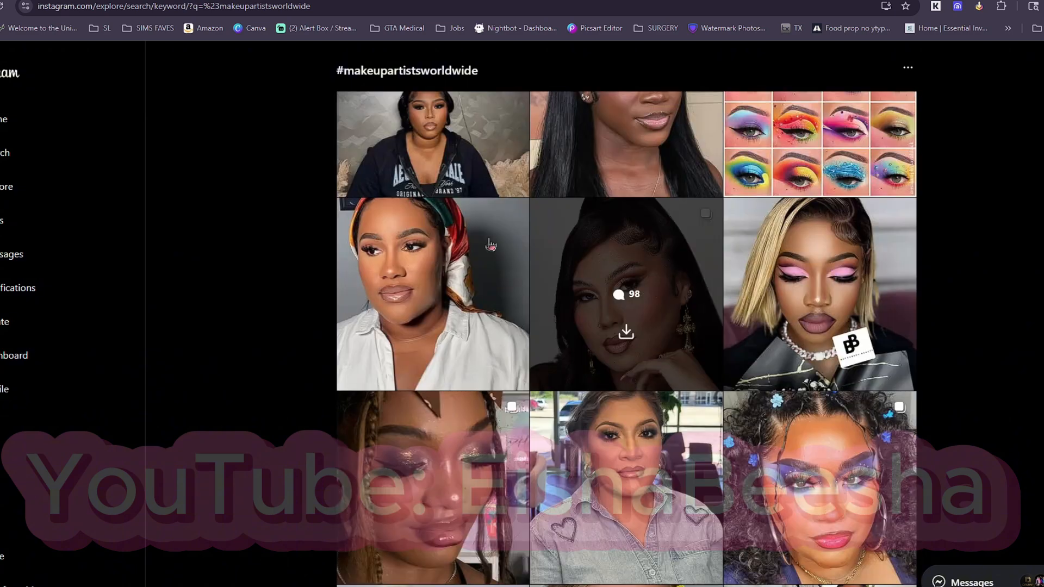
{"action": "scroll", "coordinate": [571, 387], "scroll_direction": "down", "scroll_amount": 4}
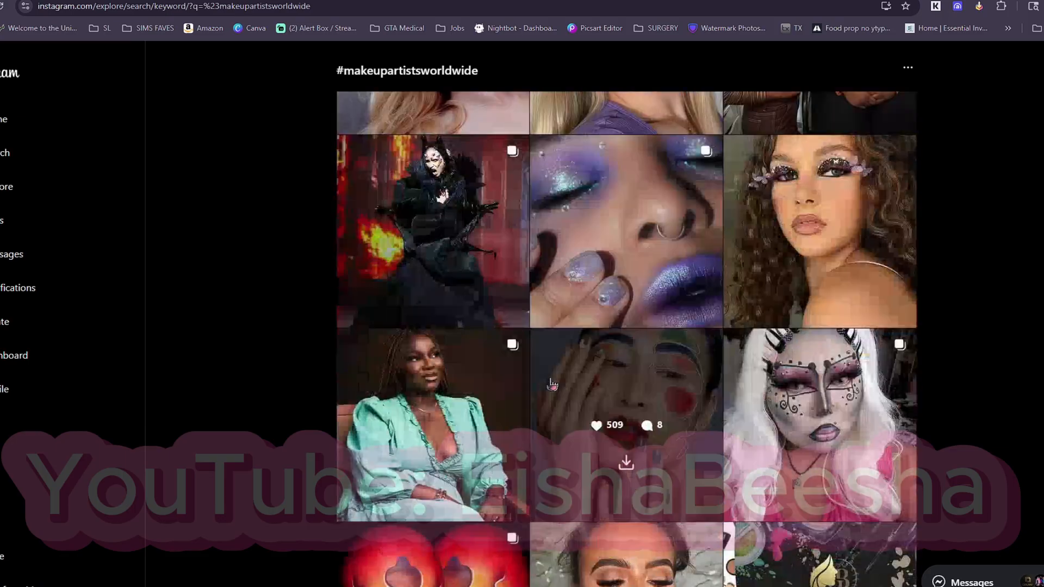
{"action": "scroll", "coordinate": [552, 384], "scroll_direction": "down", "scroll_amount": 2}
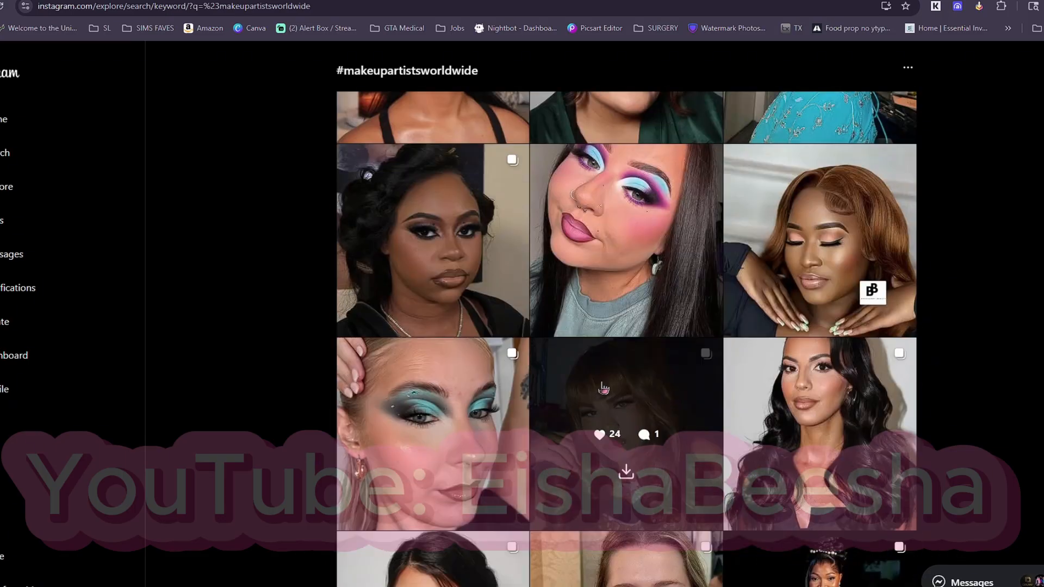
{"action": "scroll", "coordinate": [591, 389], "scroll_direction": "down", "scroll_amount": 15}
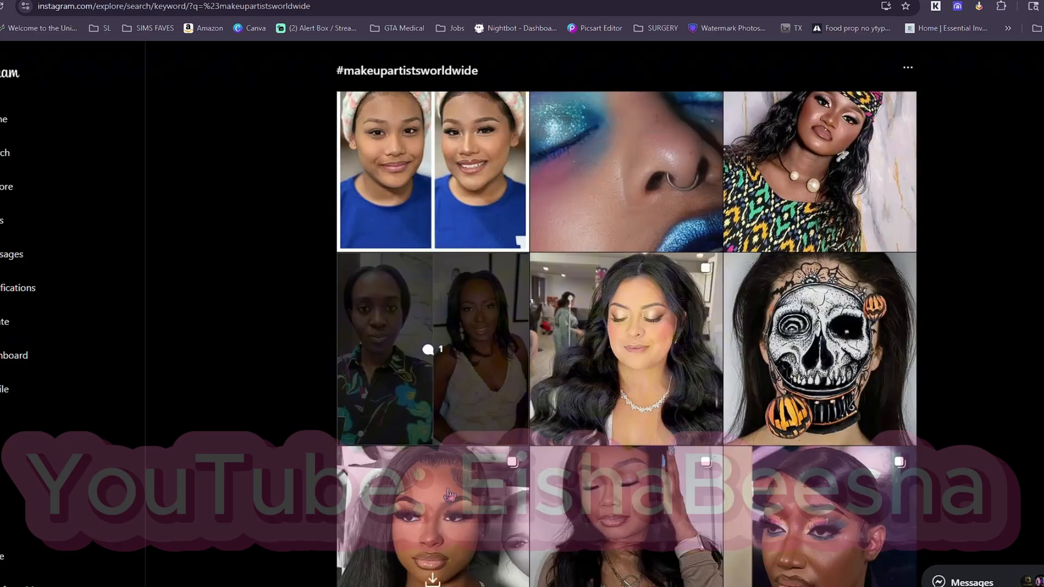
Open a makeup post from the results, go to its artist's profile and look through the photos there.
{"action": "left_click", "coordinate": [449, 494]}
{"action": "left_click", "coordinate": [648, 71]}
{"action": "scroll", "coordinate": [506, 332], "scroll_direction": "down", "scroll_amount": 14}
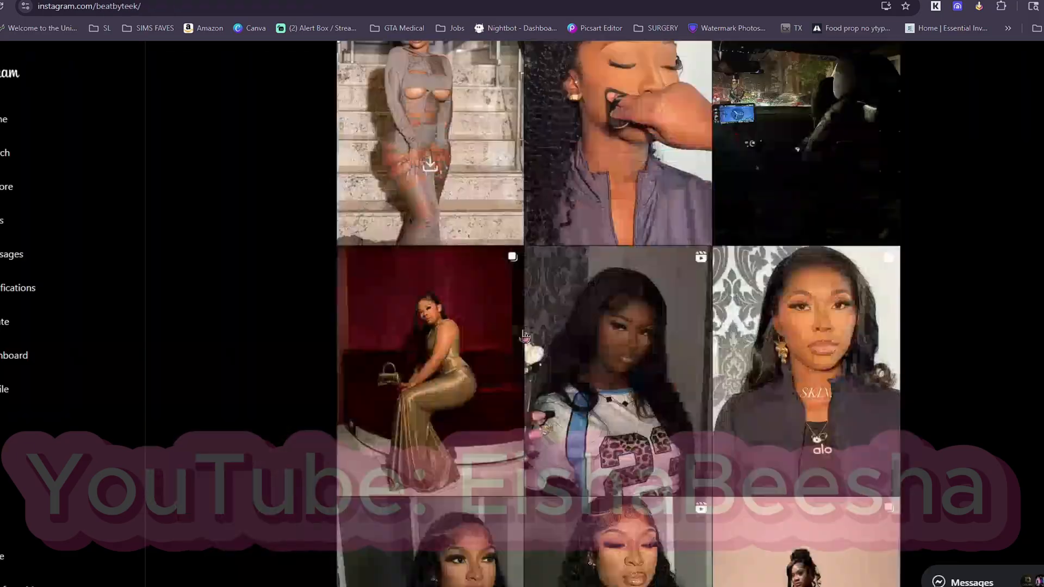
{"action": "scroll", "coordinate": [613, 352], "scroll_direction": "down", "scroll_amount": 15}
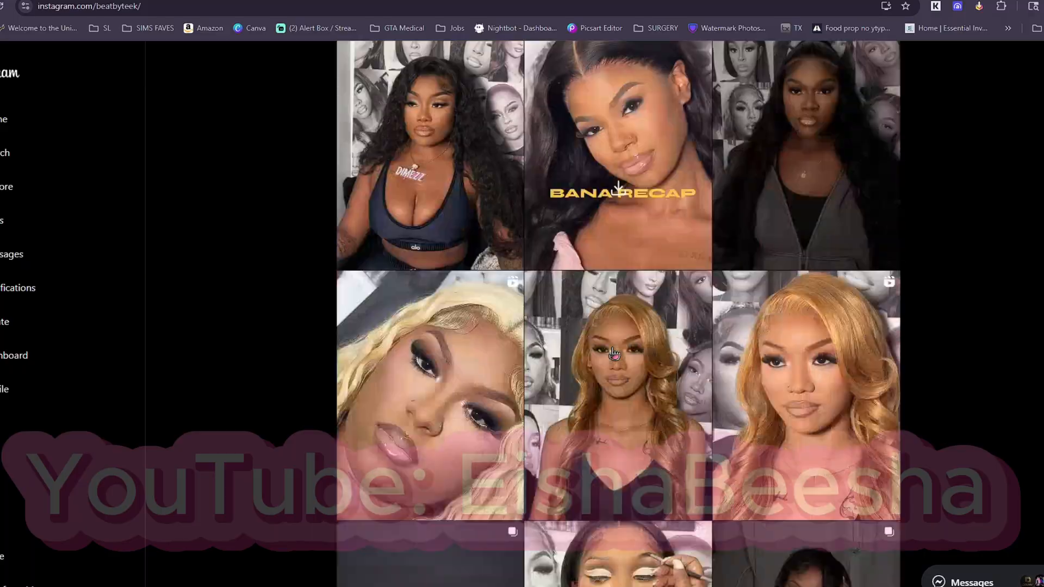
Look through the artist's profile, open the post of the woman with long straight black hair and compare its two photos.
{"action": "scroll", "coordinate": [614, 352], "scroll_direction": "down", "scroll_amount": 15}
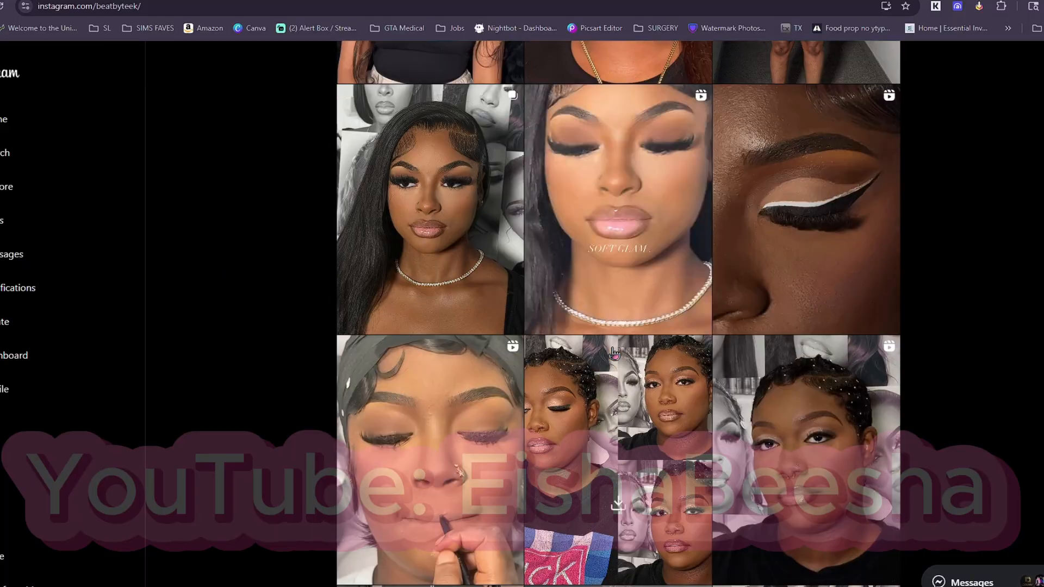
{"action": "scroll", "coordinate": [614, 352], "scroll_direction": "down", "scroll_amount": 1}
{"action": "left_click", "coordinate": [479, 252]}
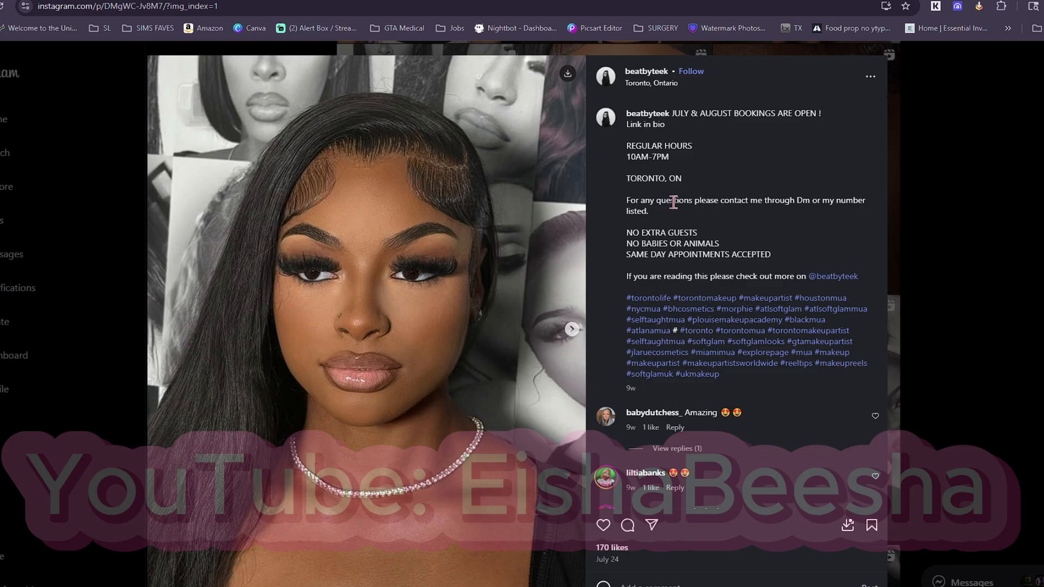
{"action": "left_click", "coordinate": [571, 329]}
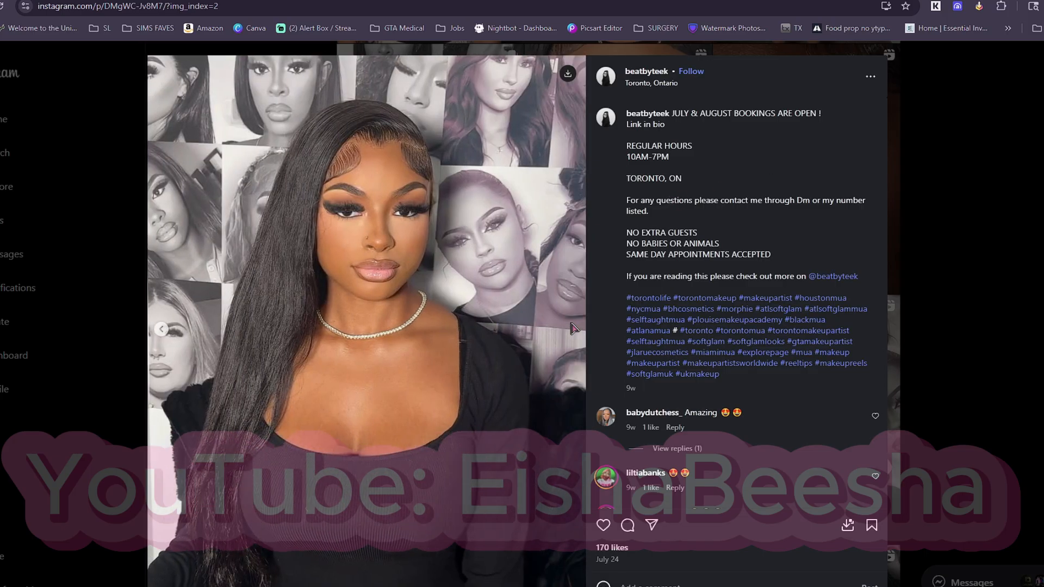
{"action": "left_click", "coordinate": [160, 330]}
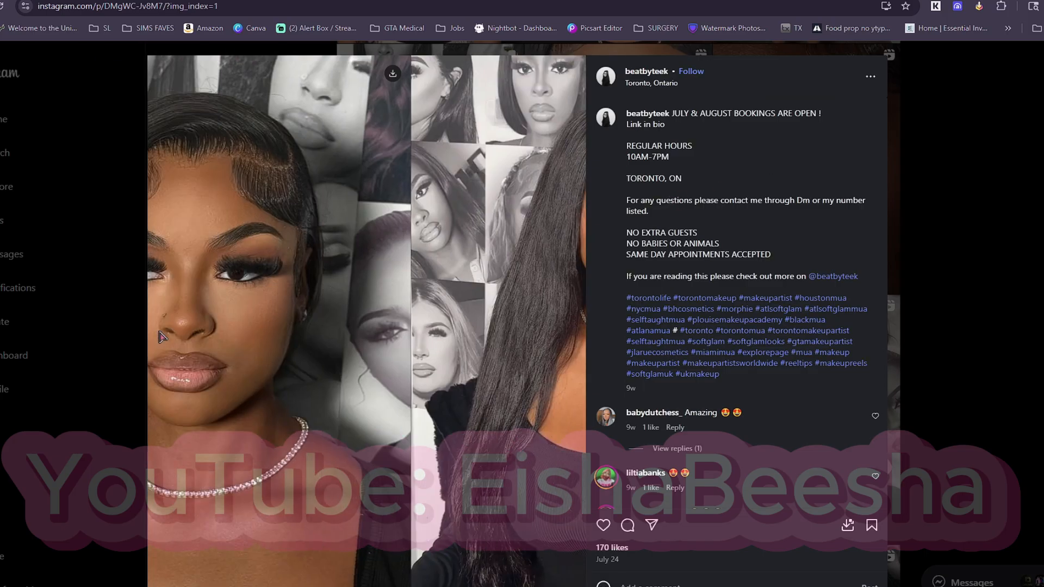
{"action": "left_click", "coordinate": [571, 333]}
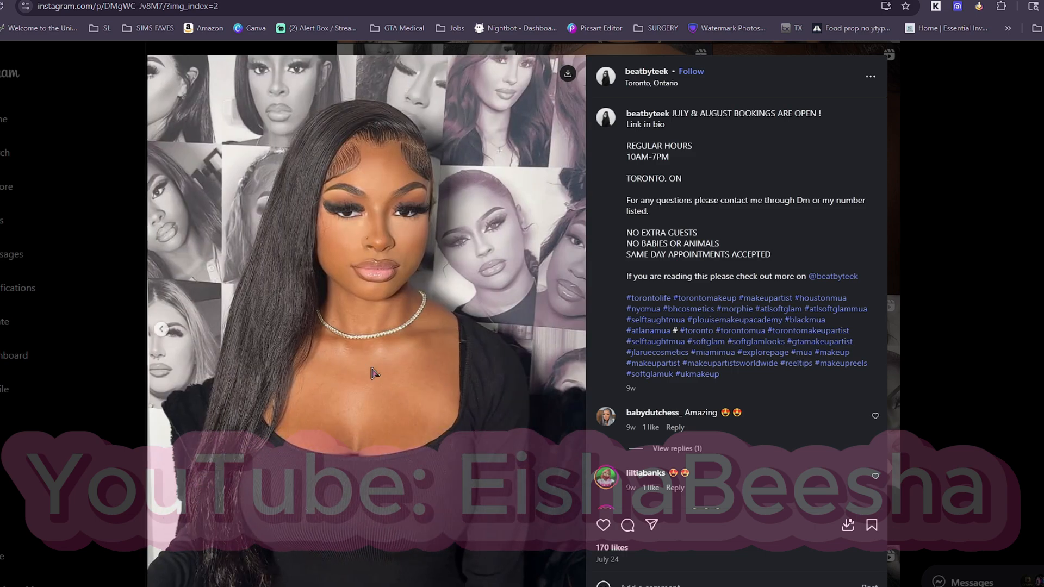
Take a region screenshot of the woman's face from the post's second photo, from hairline to below the chin.
{"action": "key", "text": "Print"}
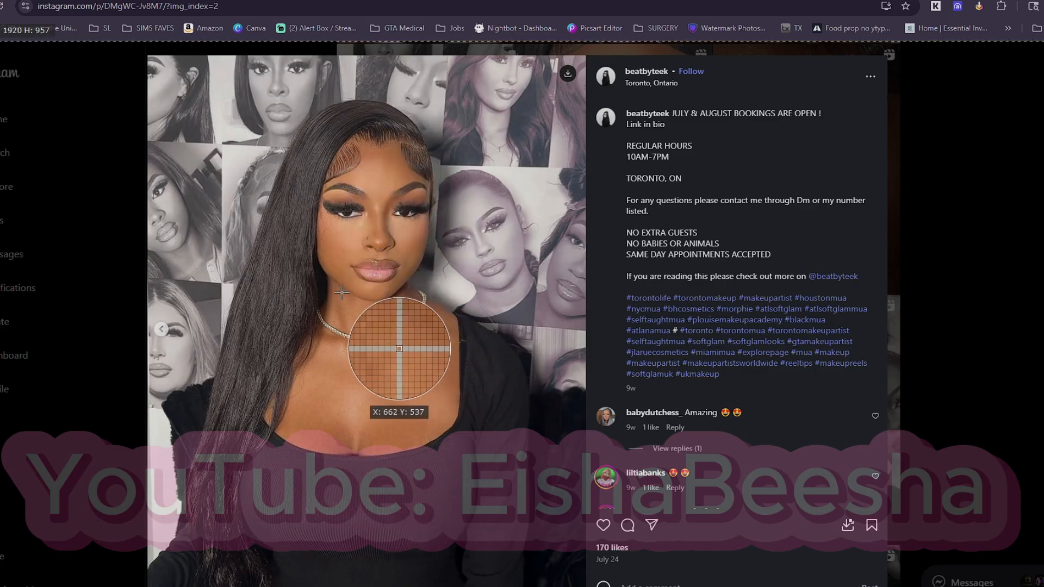
{"action": "left_click_drag", "start_coordinate": [329, 284], "coordinate": [400, 271]}
{"action": "right_click", "coordinate": [400, 270]}
{"action": "left_click_drag", "start_coordinate": [313, 124], "coordinate": [433, 298]}
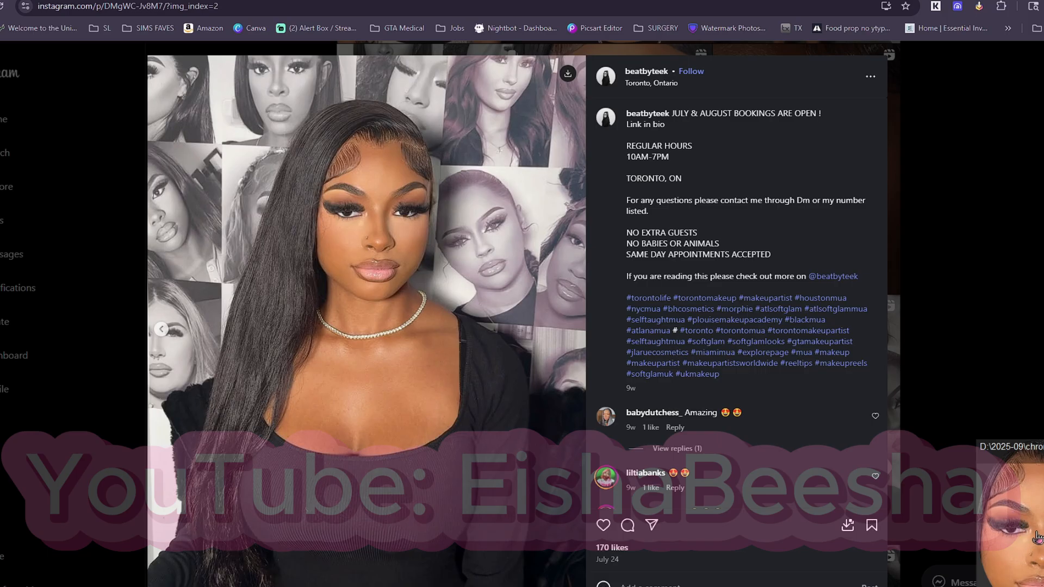
{"action": "left_click", "coordinate": [1038, 536]}
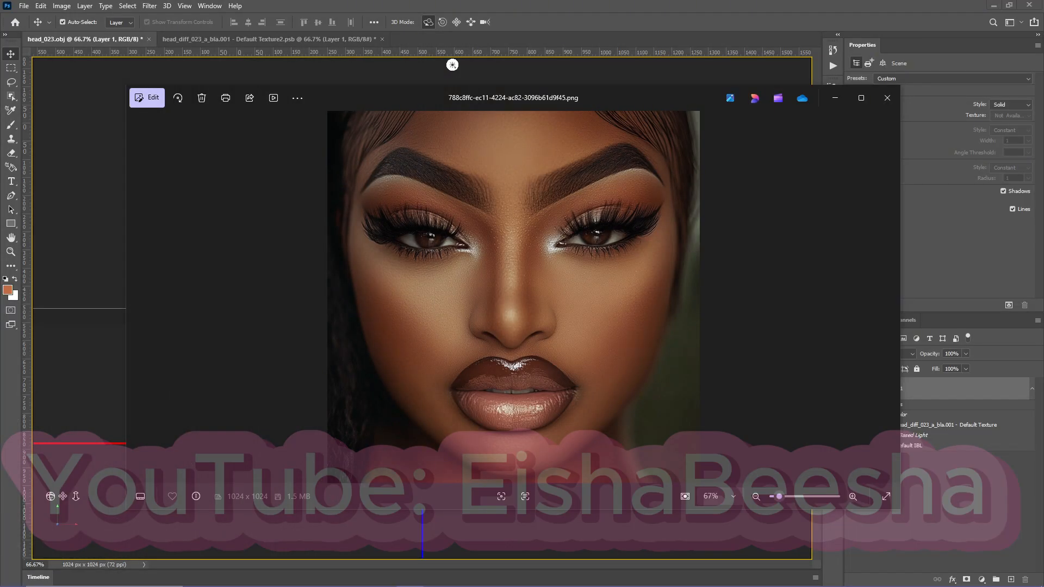
{"action": "left_click_drag", "start_coordinate": [643, 97], "coordinate": [611, 131]}
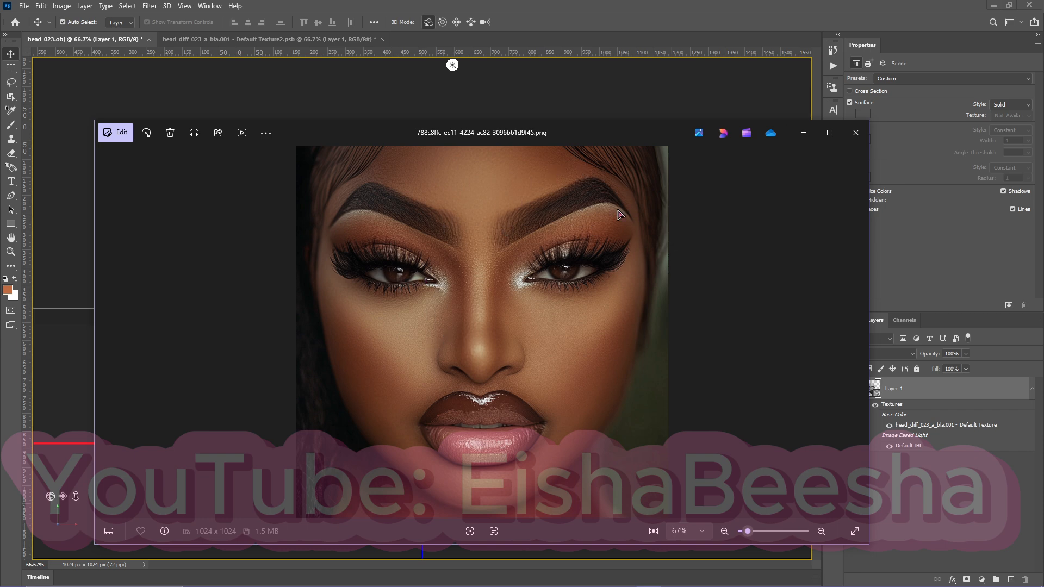
{"action": "left_click_drag", "start_coordinate": [491, 135], "coordinate": [540, 114]}
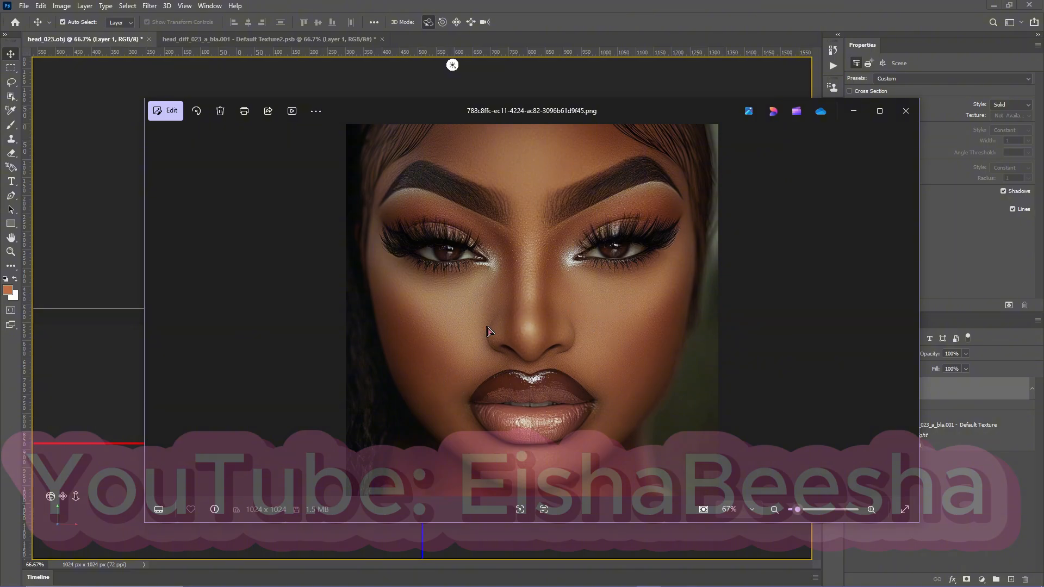
{"action": "left_click_drag", "start_coordinate": [618, 111], "coordinate": [555, 100]}
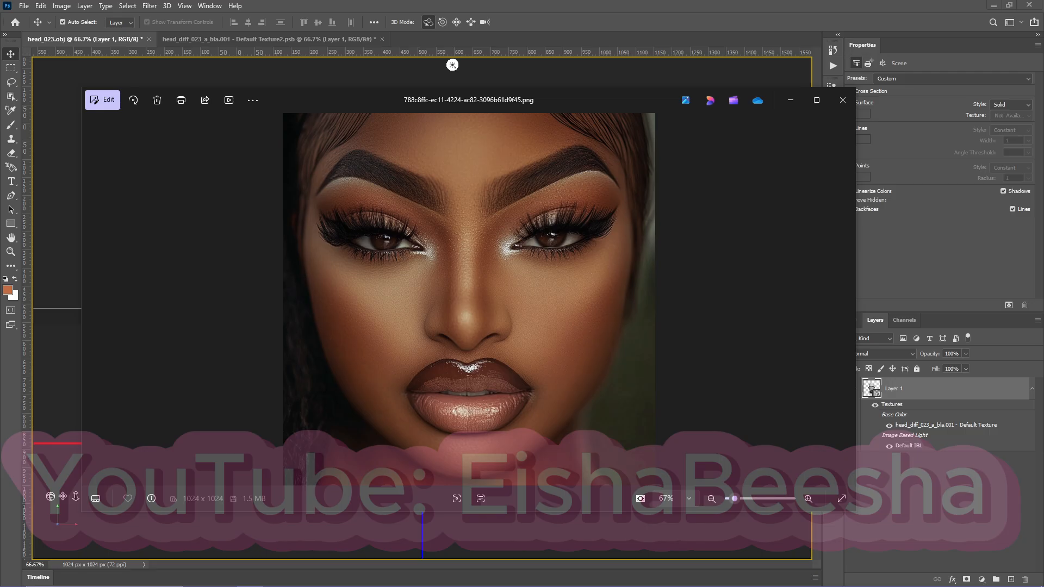
Open head_diff_002_a_bla.png from the Smooth Skins PNGs folder as its own document in Photoshop.
{"action": "left_click_drag", "start_coordinate": [1043, 163], "coordinate": [605, 239]}
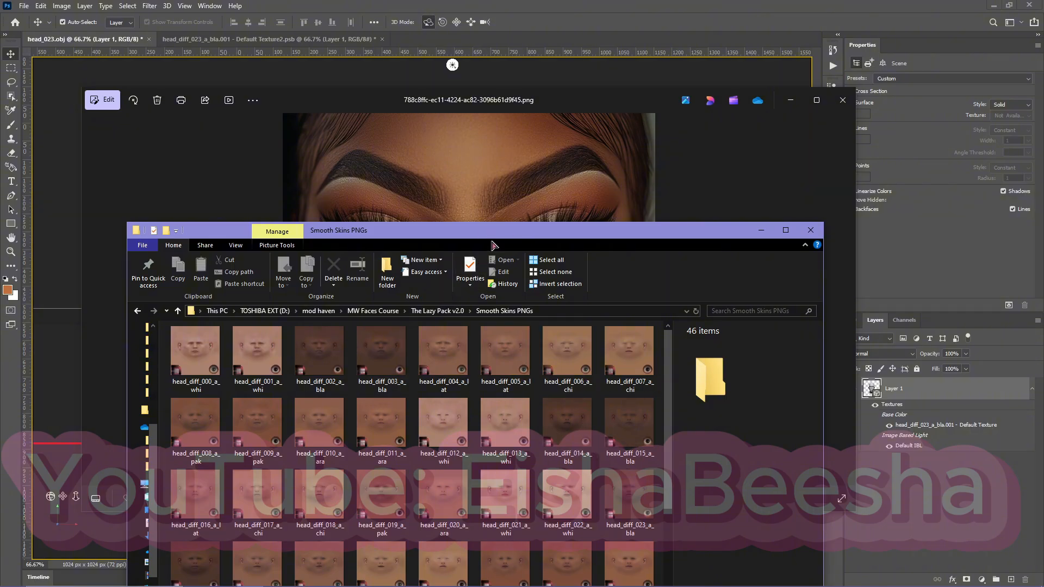
{"action": "left_click_drag", "start_coordinate": [476, 230], "coordinate": [501, 190]}
{"action": "left_click_drag", "start_coordinate": [344, 317], "coordinate": [503, 13]}
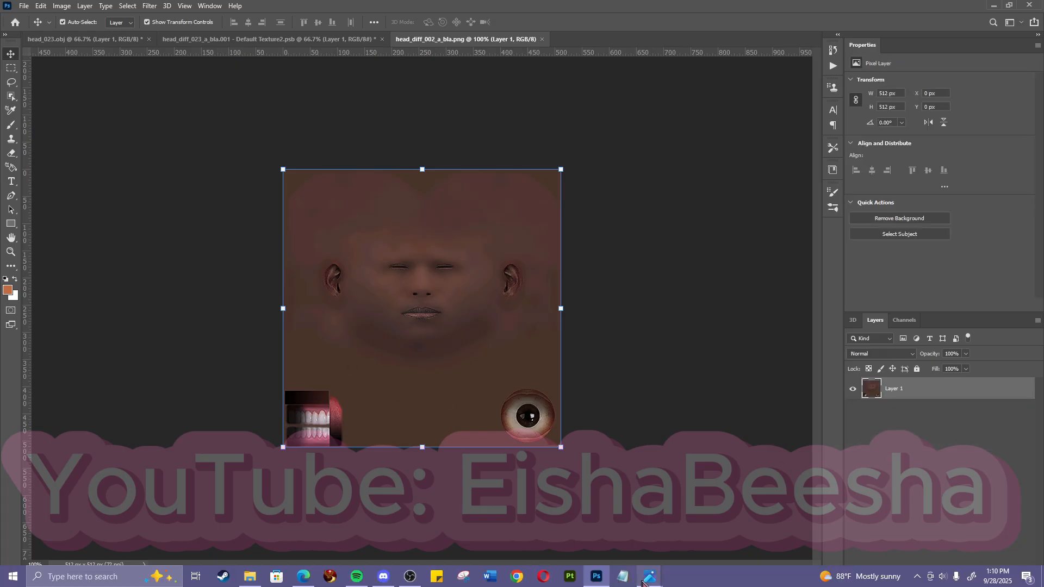
Place the 788c8ffc AI face image on the head_diff_002_a_bla texture, scaled to about 24% and centred between the ears.
{"action": "mouse_move", "coordinate": [650, 576]}
{"action": "left_click", "coordinate": [670, 483]}
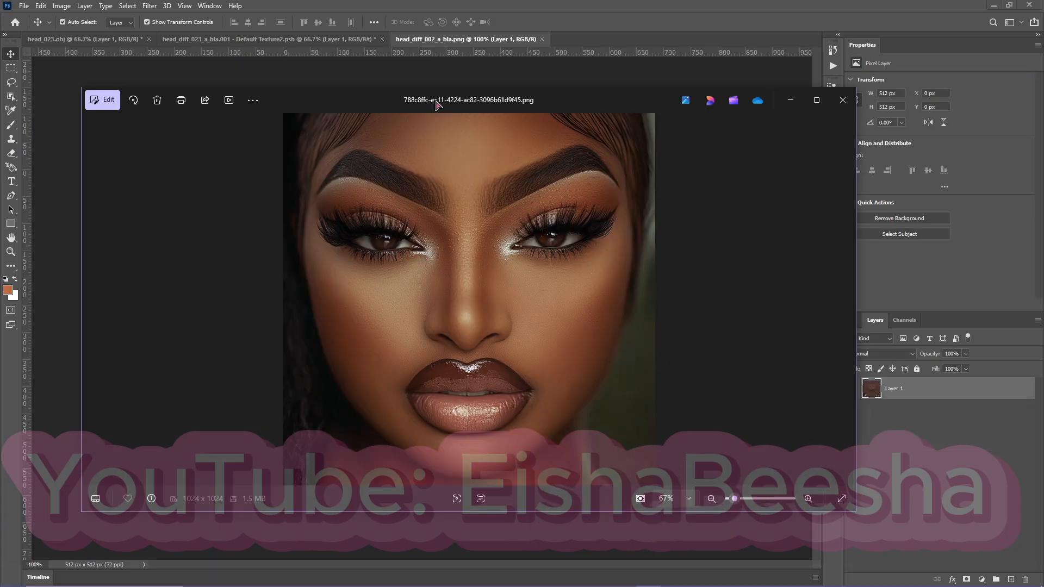
{"action": "left_click_drag", "start_coordinate": [438, 105], "coordinate": [1043, 97]}
{"action": "left_click_drag", "start_coordinate": [1043, 293], "coordinate": [472, 344]}
{"action": "left_click_drag", "start_coordinate": [560, 214], "coordinate": [470, 284]}
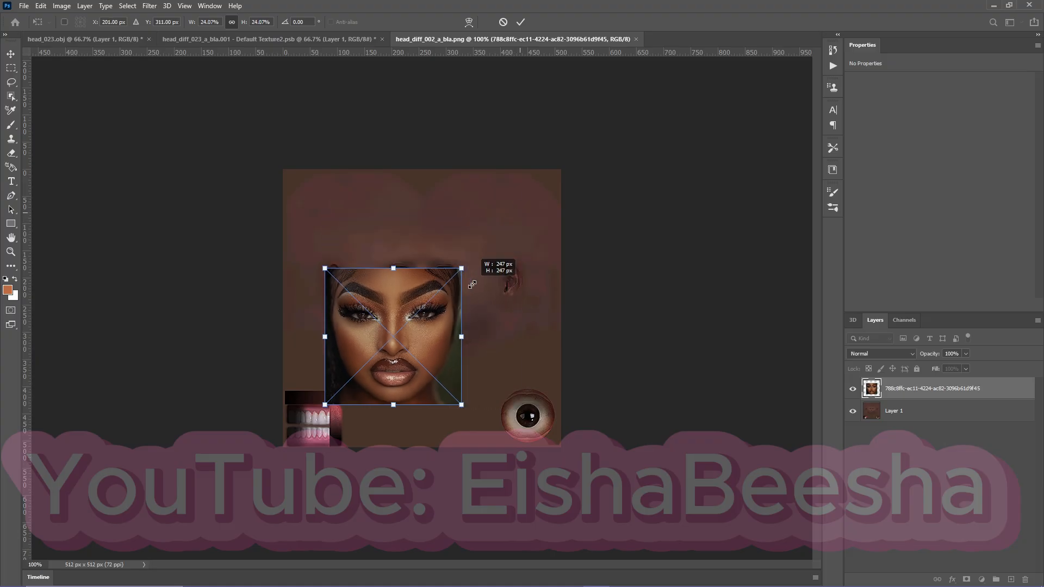
{"action": "left_click_drag", "start_coordinate": [404, 361], "coordinate": [436, 308]}
{"action": "left_click", "coordinate": [906, 356]}
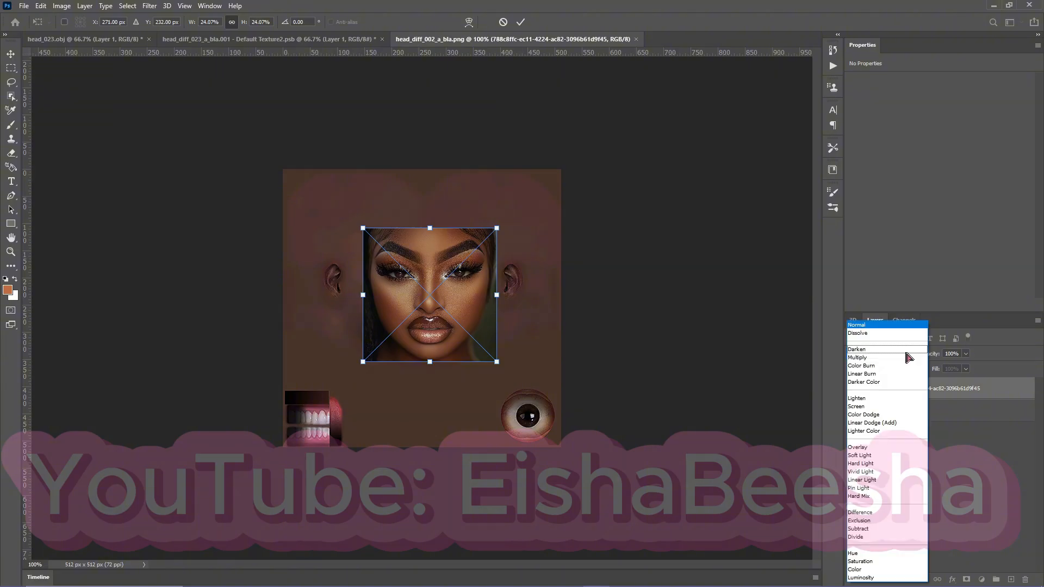
{"action": "left_click", "coordinate": [520, 22]}
{"action": "left_click", "coordinate": [521, 22]}
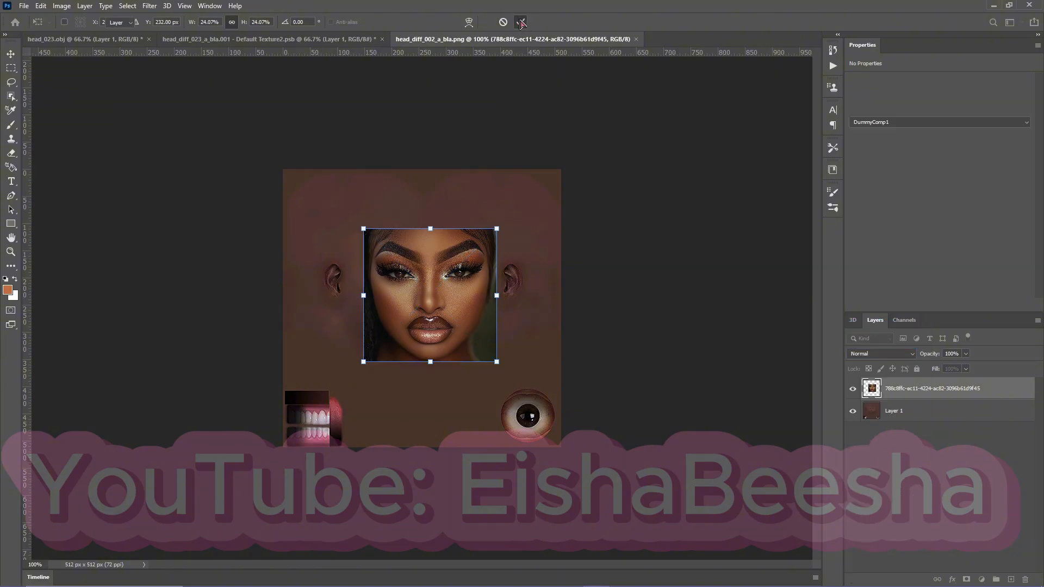
Set the placed face layer's blend mode to Lighten and nudge it over the texture's facial features.
{"action": "left_click", "coordinate": [906, 355]}
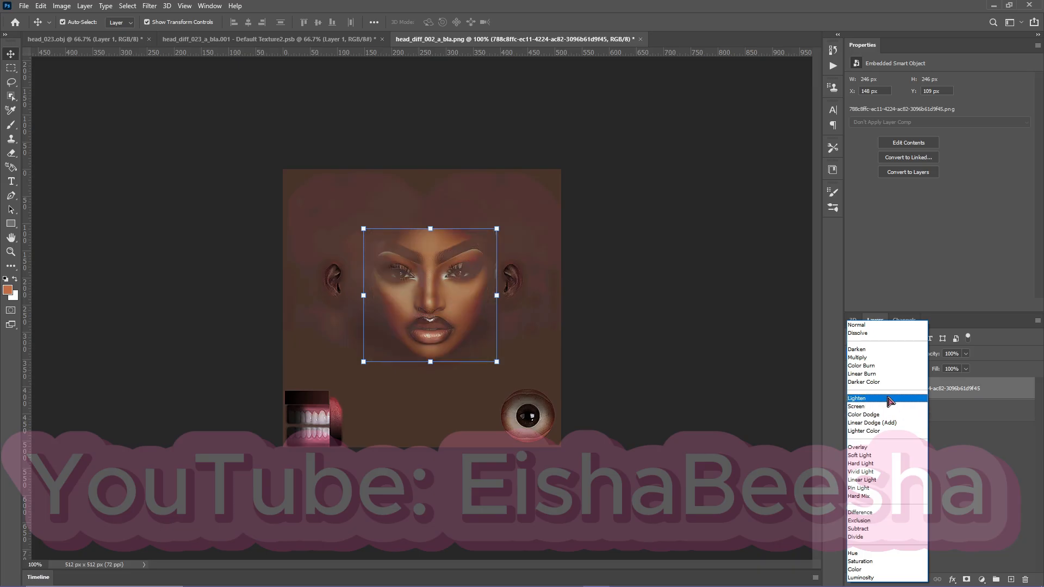
{"action": "left_click", "coordinate": [889, 400]}
{"action": "left_click_drag", "start_coordinate": [401, 294], "coordinate": [434, 296]}
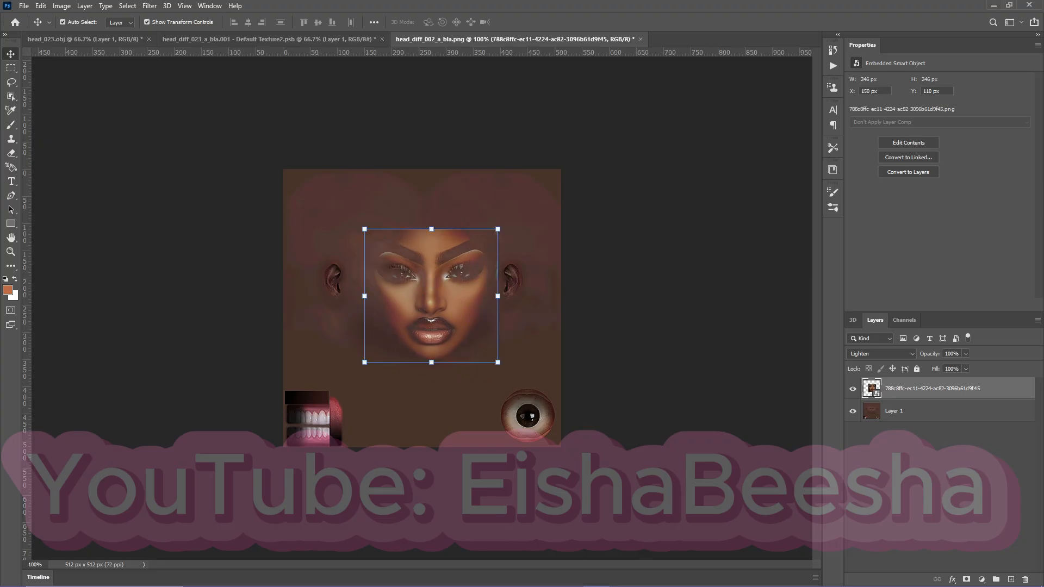
Close head_diff_002_a_bla.png without saving and open head_diff_008_a_pak.png from the Smooth Skins PNGs folder.
{"action": "left_click", "coordinate": [640, 40]}
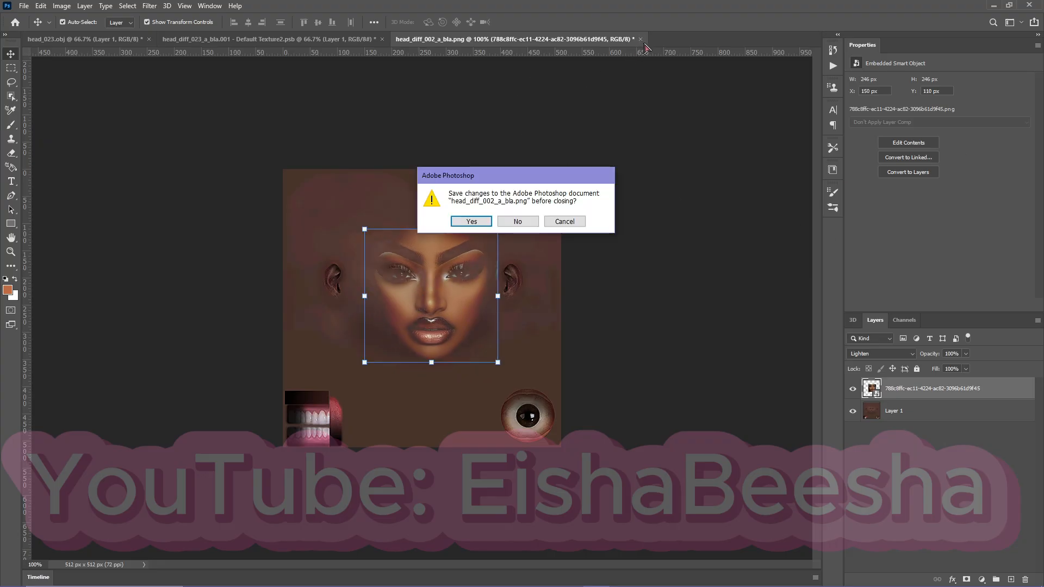
{"action": "left_click", "coordinate": [523, 221]}
{"action": "left_click", "coordinate": [250, 576]}
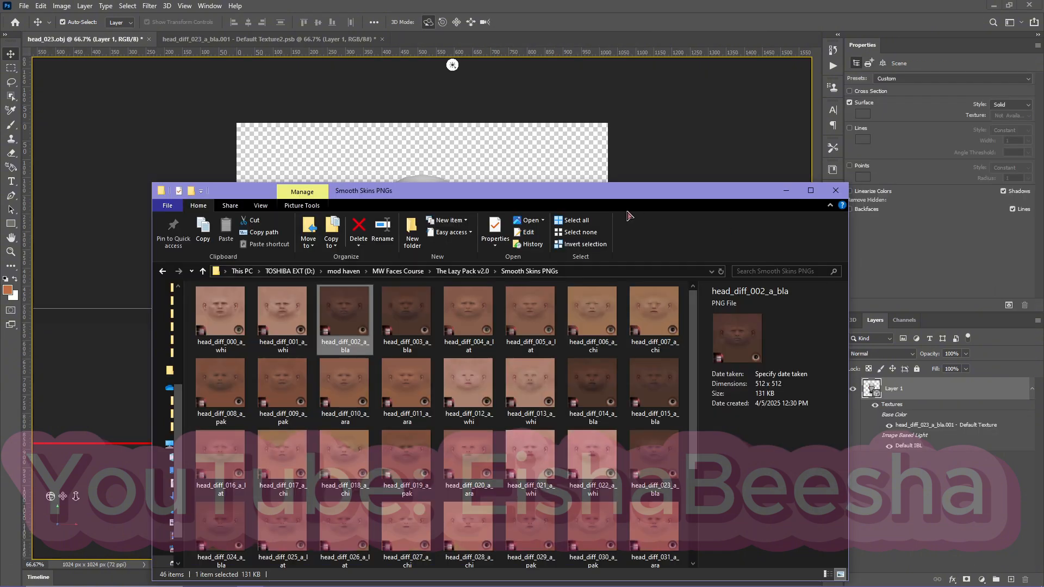
{"action": "mouse_move", "coordinate": [589, 196]}
{"action": "left_mouse_down"}
{"action": "mouse_move", "coordinate": [640, 196]}
{"action": "mouse_move", "coordinate": [600, 194]}
{"action": "left_mouse_up"}
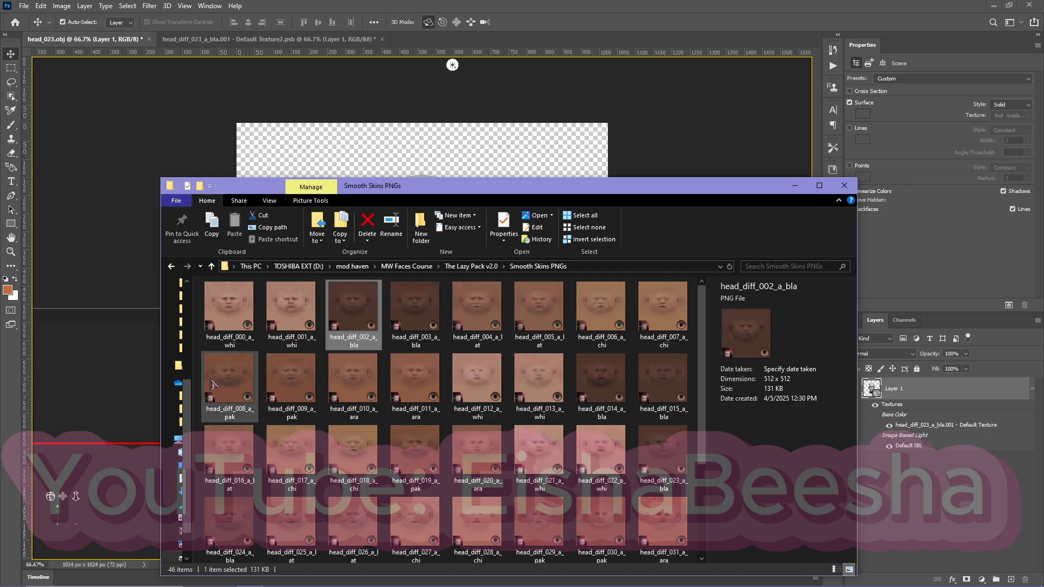
{"action": "double_click", "coordinate": [230, 384]}
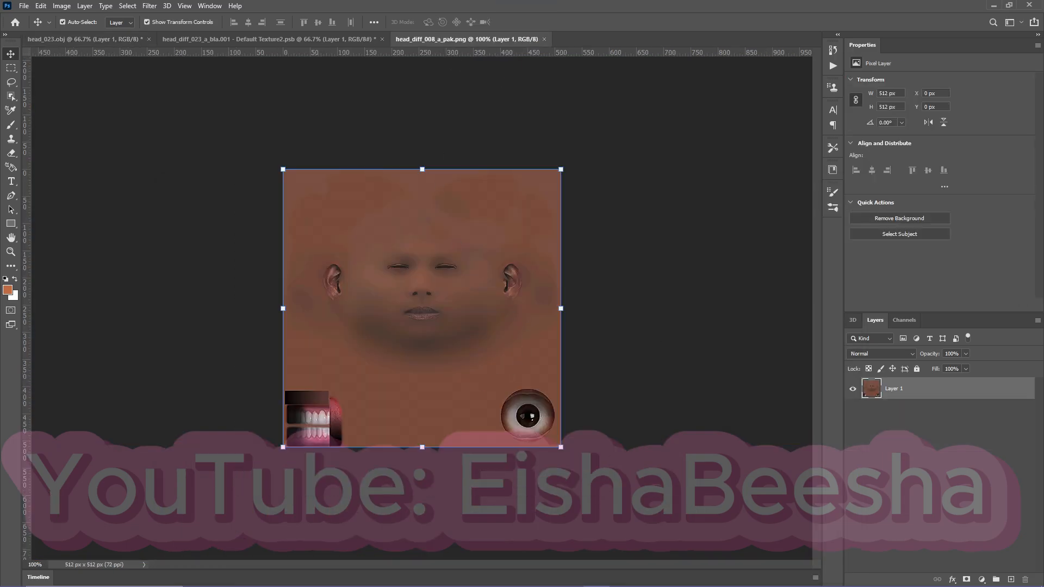
Try the 788c8ffc face image, about 298 px wide, on the head_diff_008_a_pak texture, and close that document without saving.
{"action": "left_click_drag", "start_coordinate": [1042, 283], "coordinate": [484, 328]}
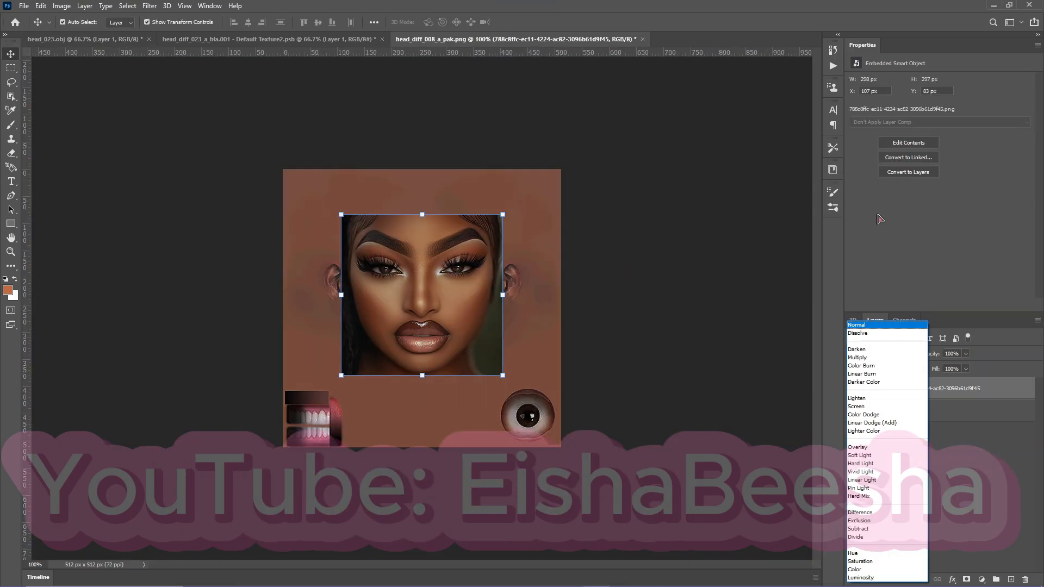
{"action": "left_click", "coordinate": [898, 282]}
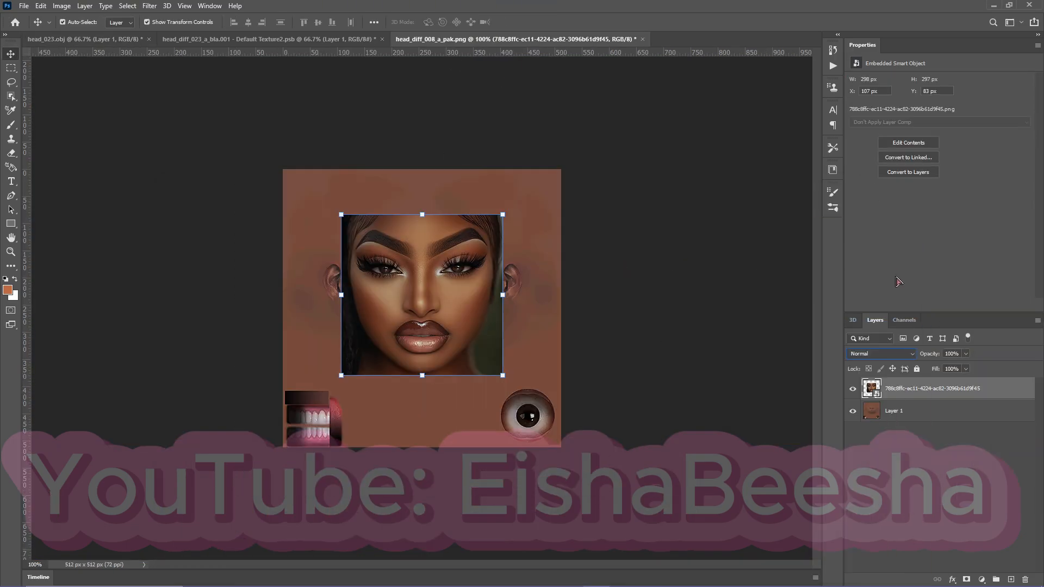
{"action": "left_click_drag", "start_coordinate": [415, 264], "coordinate": [411, 314]}
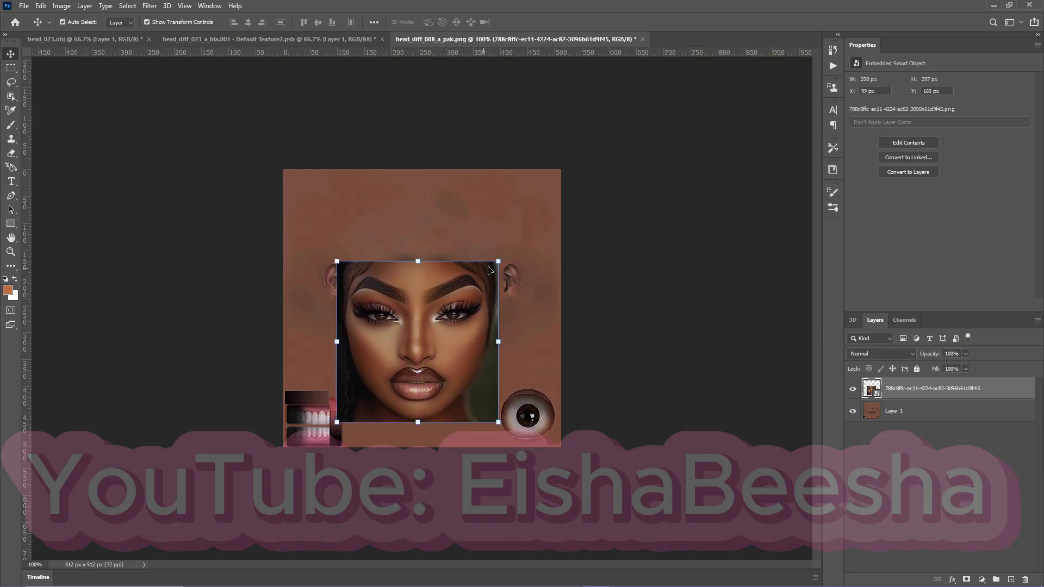
{"action": "left_click", "coordinate": [642, 39]}
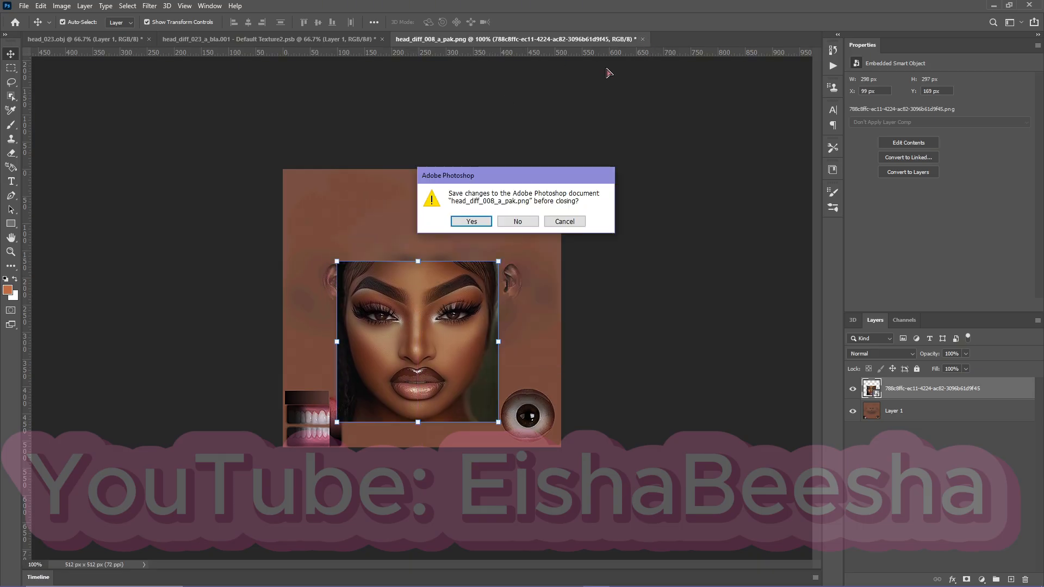
{"action": "left_click", "coordinate": [517, 222]}
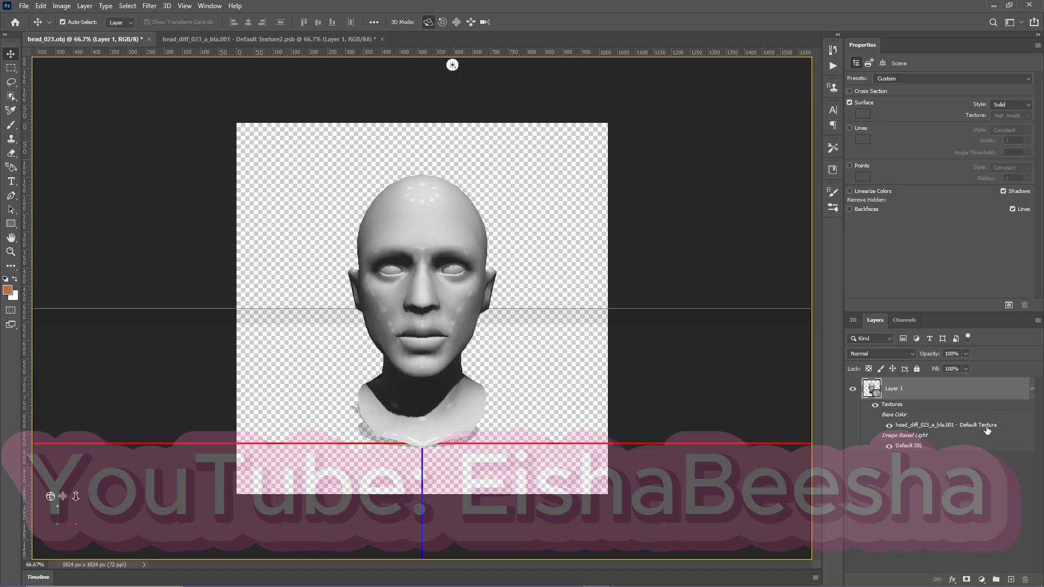
In the head_diff_023_a_bla.001 Default Texture2.psb document, add a new layer above Layer 1 and reselect Layer 1.
{"action": "left_click", "coordinate": [244, 39]}
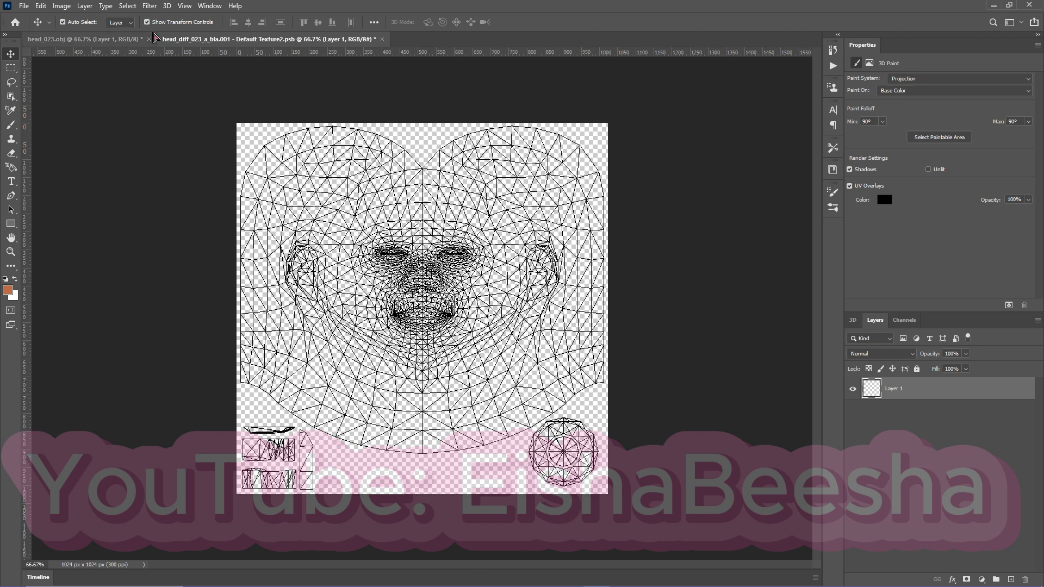
{"action": "left_click", "coordinate": [118, 39]}
{"action": "left_click", "coordinate": [305, 39]}
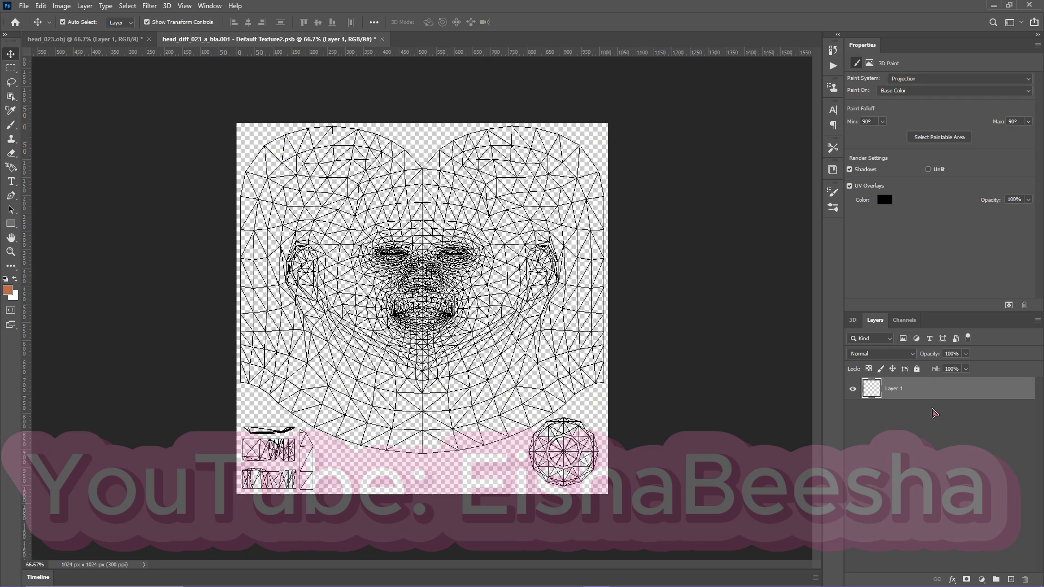
{"action": "left_click", "coordinate": [1010, 580]}
{"action": "left_click", "coordinate": [874, 412]}
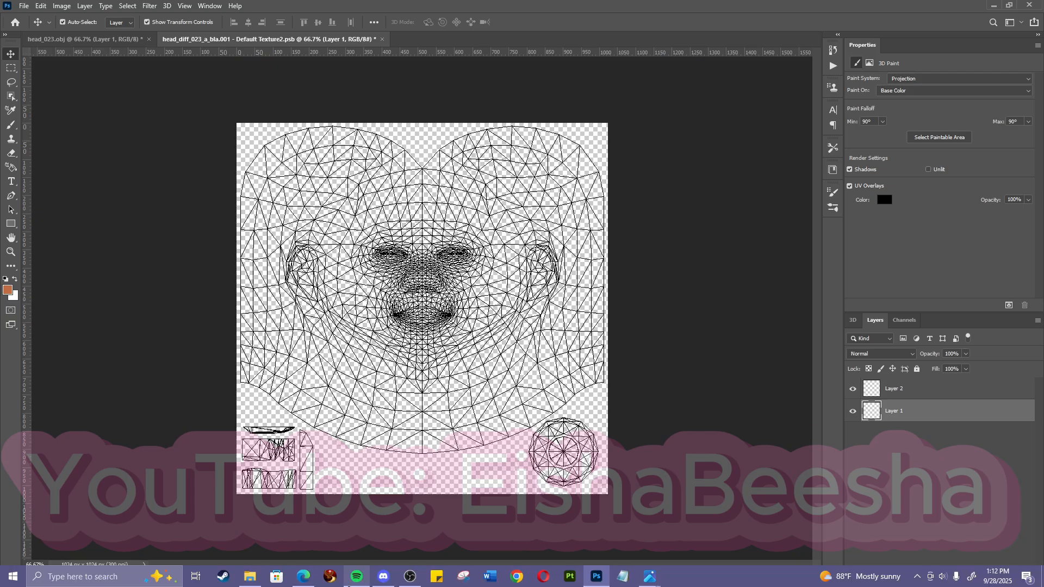
Place head_diff_008_a_pak from the Smooth Skins PNGs folder beneath Layer 2 to fill the canvas, and turn off the UV overlays.
{"action": "left_click", "coordinate": [251, 577]}
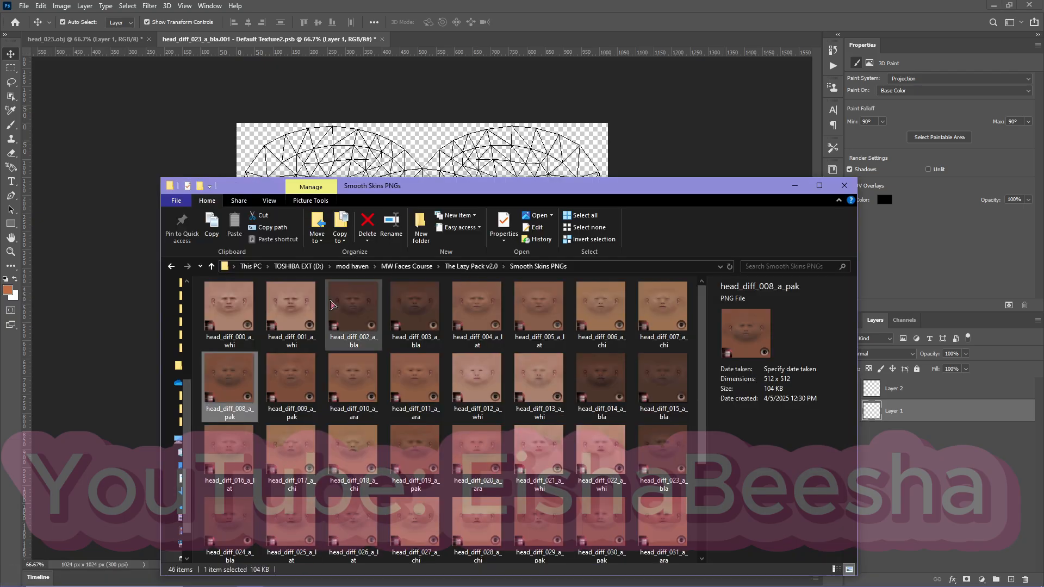
{"action": "left_click_drag", "start_coordinate": [227, 380], "coordinate": [413, 161]}
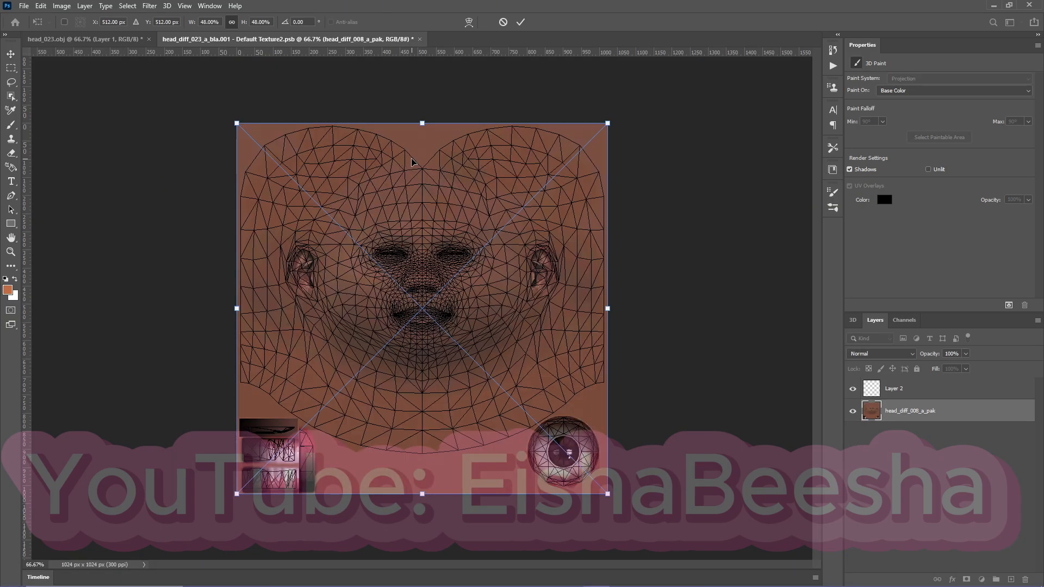
{"action": "key", "text": "Return"}
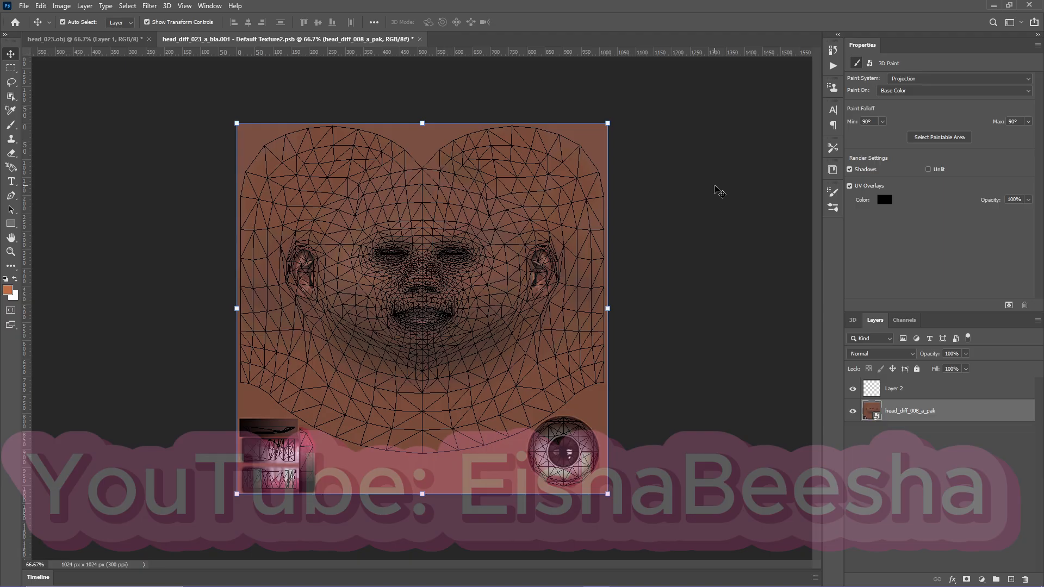
{"action": "left_click", "coordinate": [850, 186]}
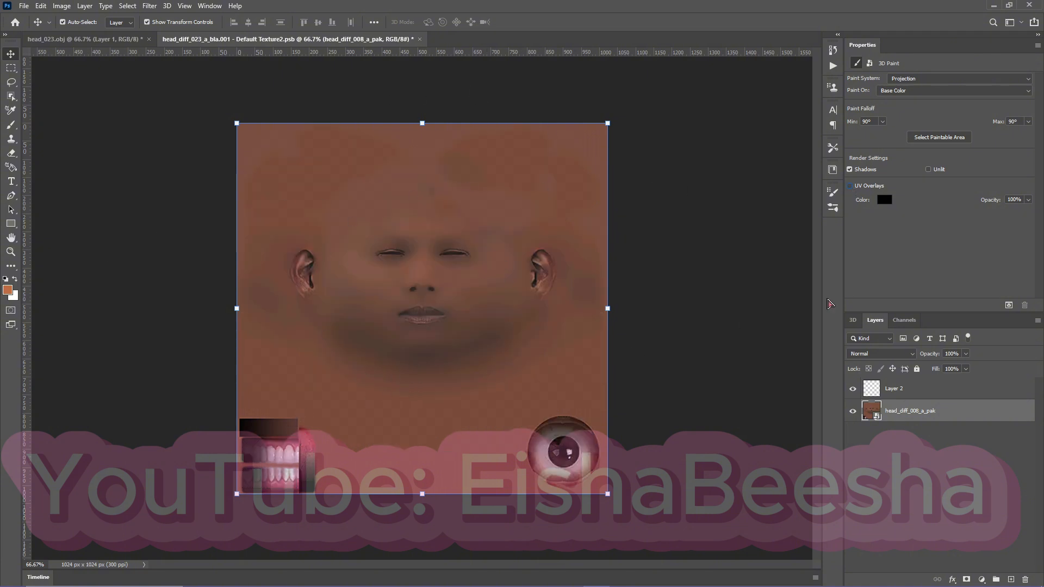
{"action": "left_click", "coordinate": [698, 298]}
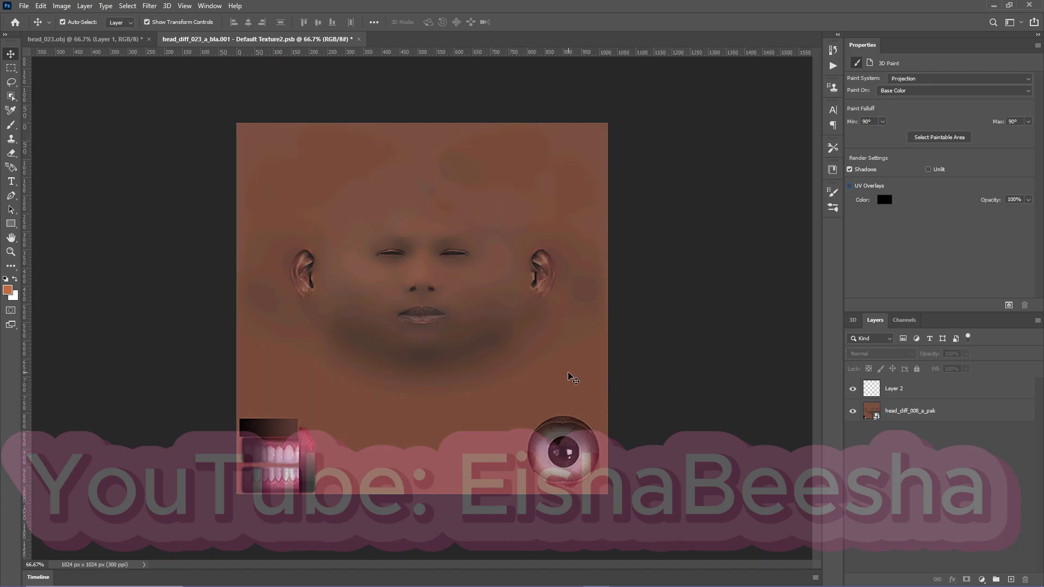
Check the UV overlays against the skin texture with them hidden again, and rasterize the head_diff_008_a_pak layer.
{"action": "left_click", "coordinate": [849, 186]}
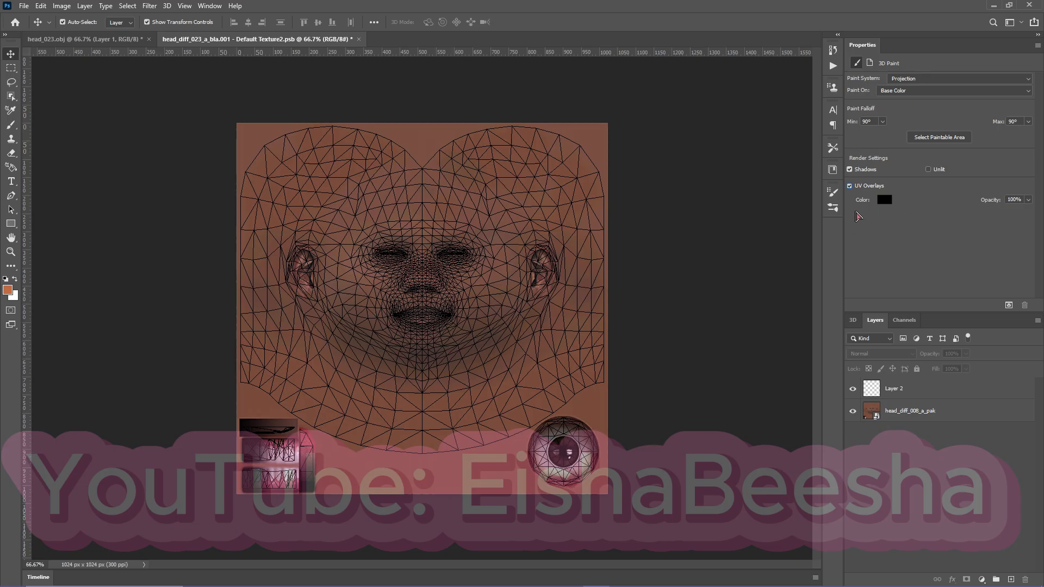
{"action": "left_click", "coordinate": [850, 186]}
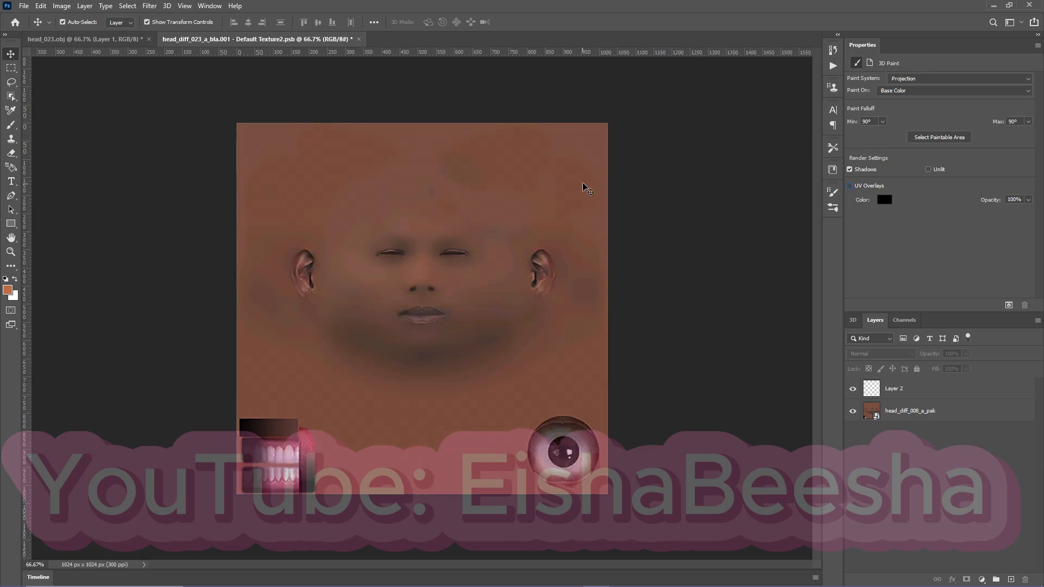
{"action": "right_click", "coordinate": [873, 414]}
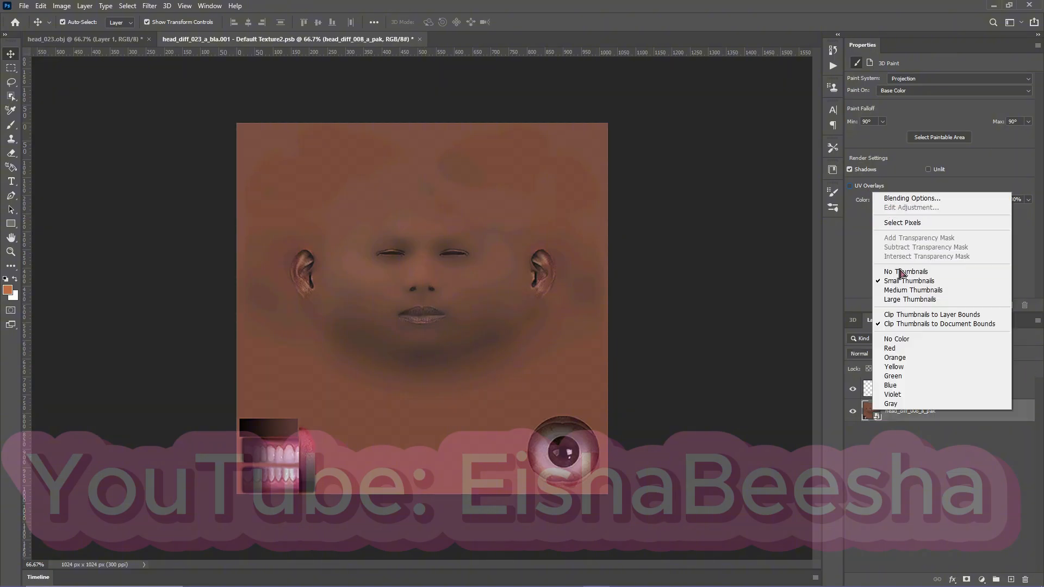
{"action": "right_click", "coordinate": [909, 412]}
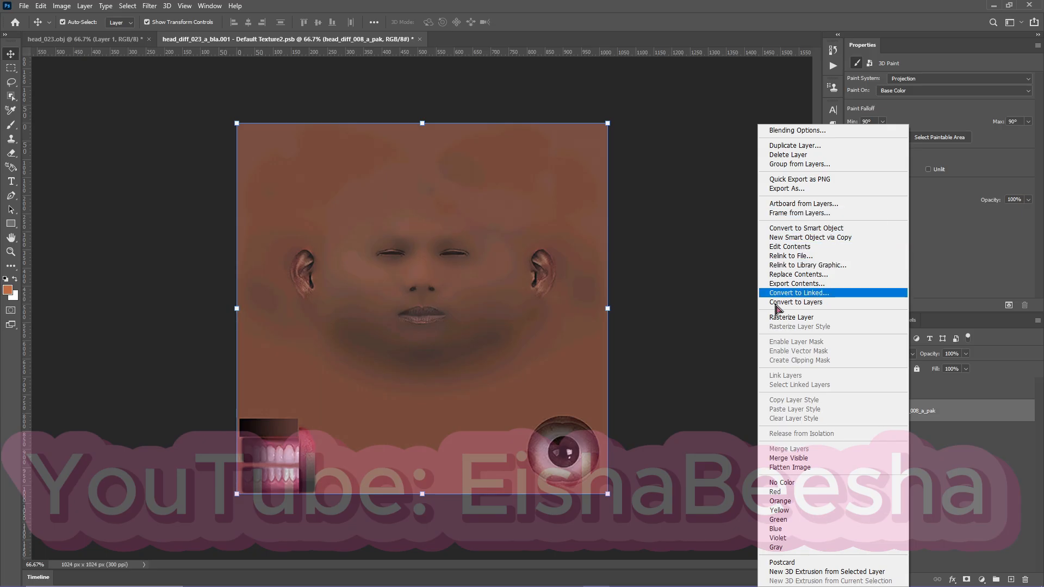
{"action": "left_click", "coordinate": [799, 318]}
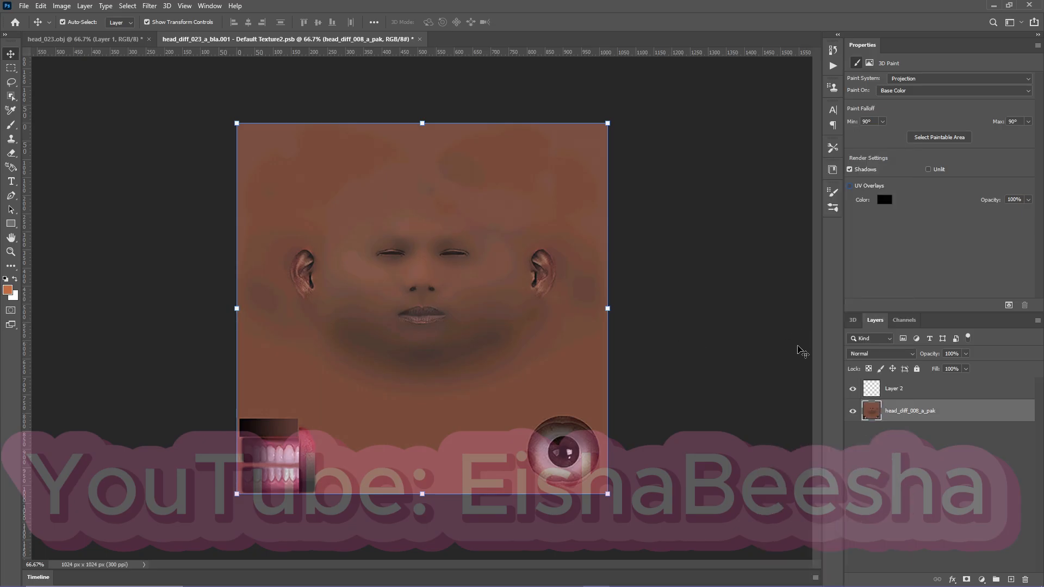
{"action": "left_click", "coordinate": [779, 366]}
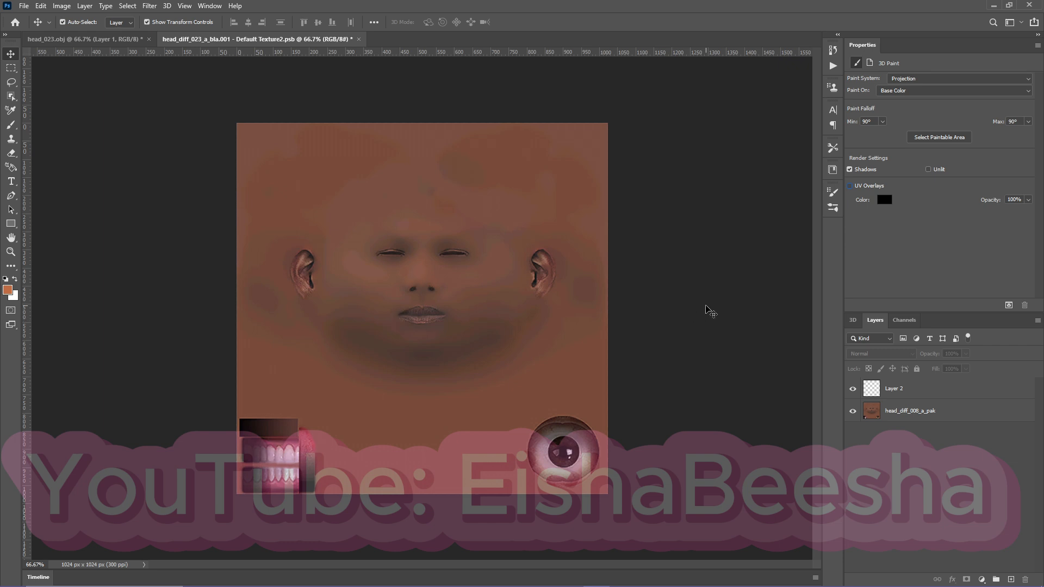
Check the updated skin on the head_023.obj model, and select the empty Layer 2 in the texture document.
{"action": "left_click", "coordinate": [114, 40]}
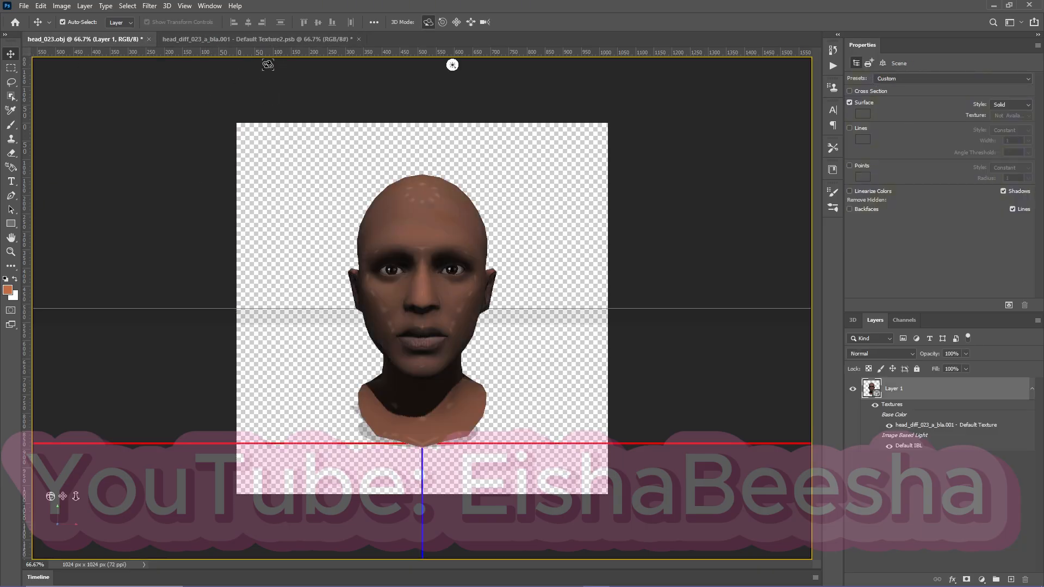
{"action": "left_click", "coordinate": [252, 40]}
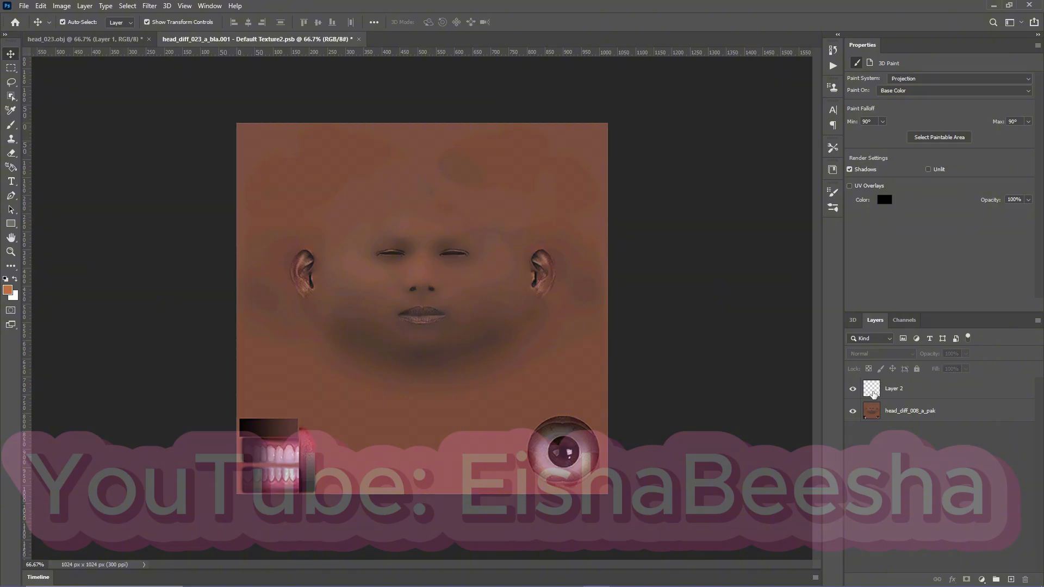
{"action": "left_click", "coordinate": [925, 391]}
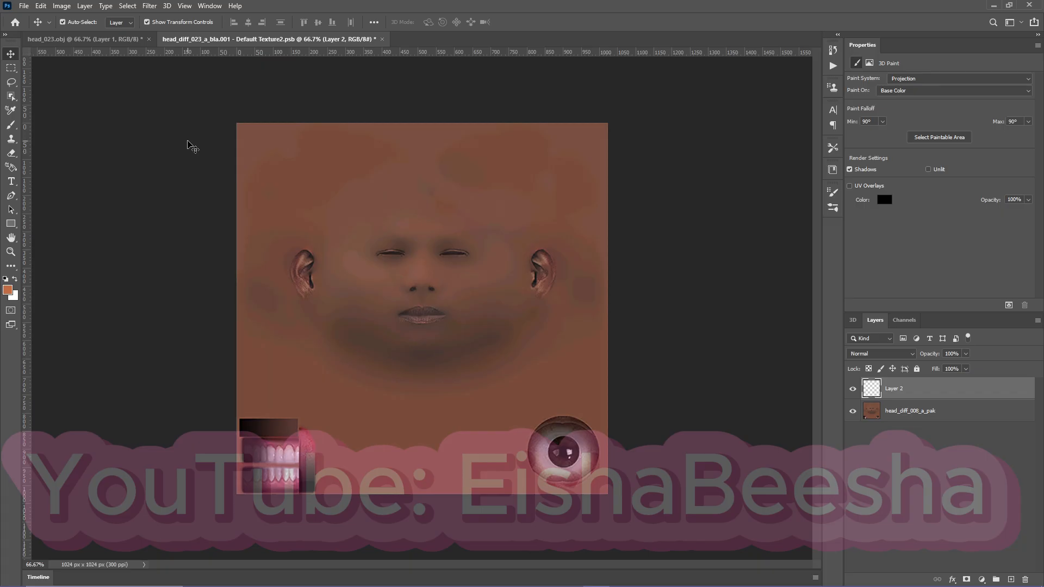
In the head_023.obj document, set the 3D scene's surface style to Unlit Texture, viewing the head at 100%.
{"action": "left_click", "coordinate": [71, 42]}
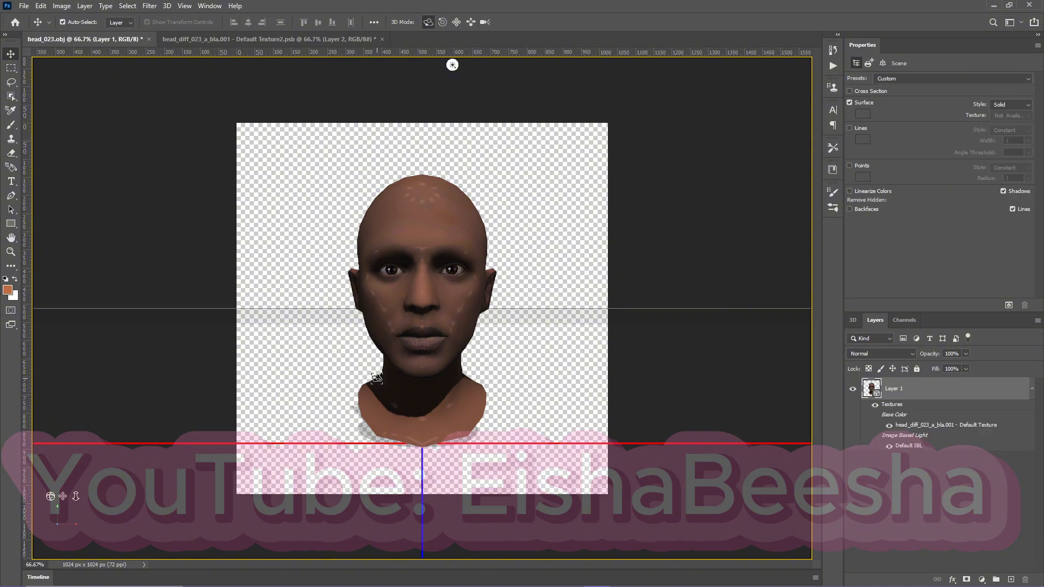
{"action": "key", "text": "ctrl+1"}
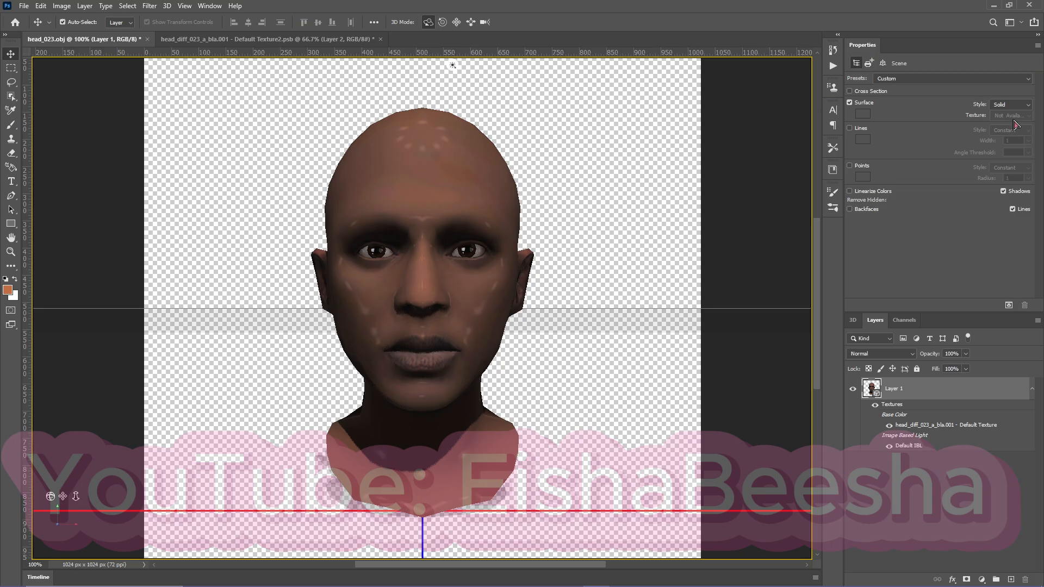
{"action": "left_click", "coordinate": [1026, 106]}
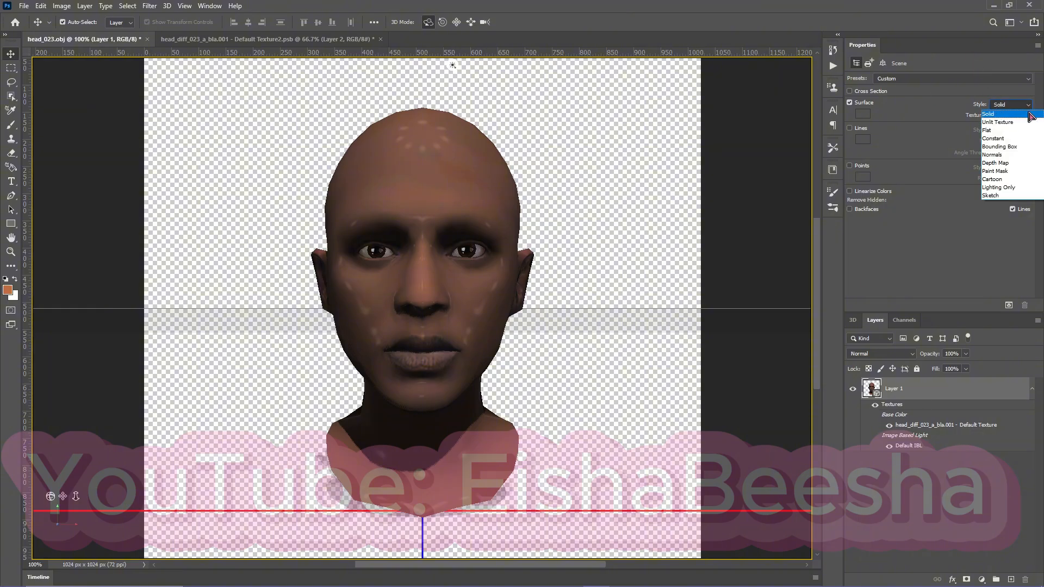
{"action": "left_click", "coordinate": [1014, 122]}
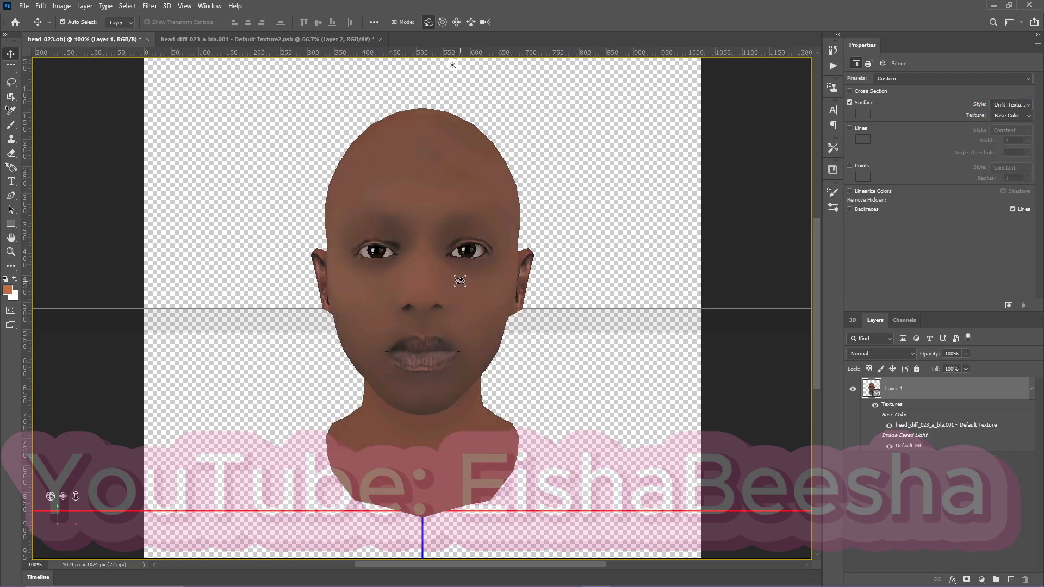
Orbit the head to inspect the unlit skin and reset the 3D camera's current view to Default.
{"action": "mouse_move", "coordinate": [459, 282]}
{"action": "left_mouse_down"}
{"action": "mouse_move", "coordinate": [357, 285]}
{"action": "mouse_move", "coordinate": [457, 288]}
{"action": "left_mouse_up"}
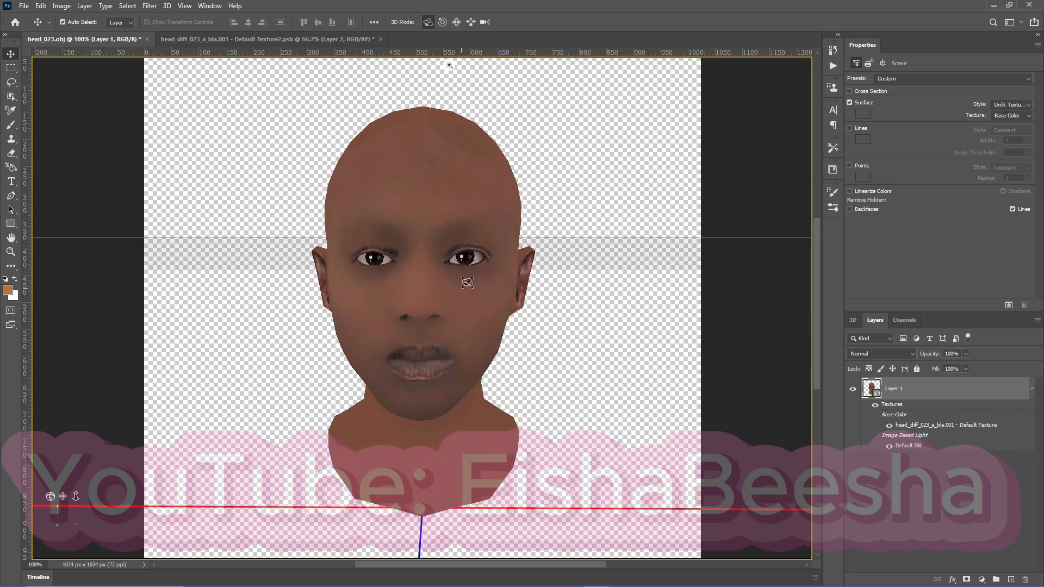
{"action": "left_click_drag", "start_coordinate": [381, 269], "coordinate": [449, 309]}
{"action": "left_click", "coordinate": [852, 320]}
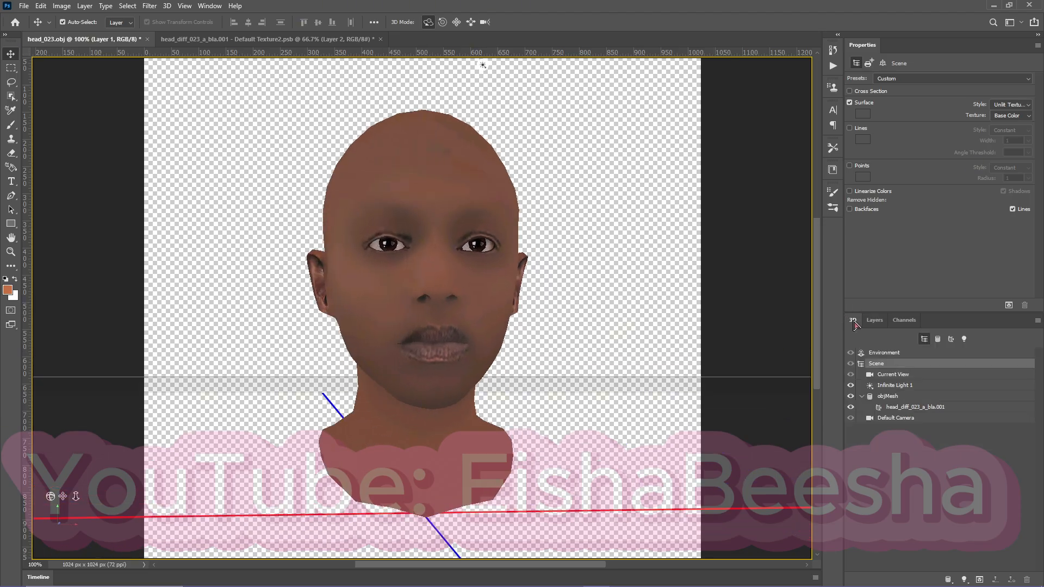
{"action": "left_click", "coordinate": [916, 376]}
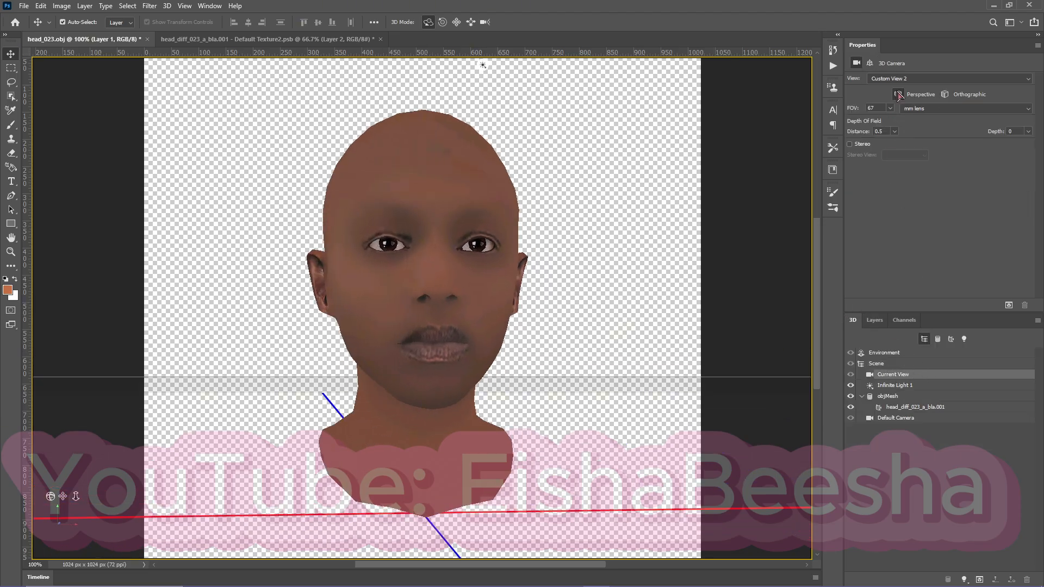
{"action": "left_click", "coordinate": [912, 82]}
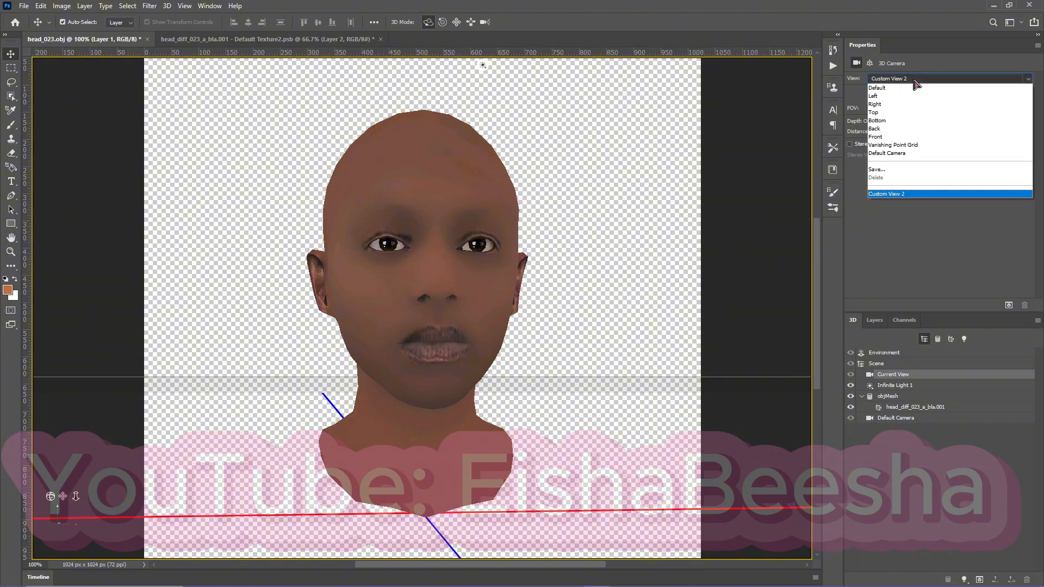
{"action": "left_click", "coordinate": [886, 91]}
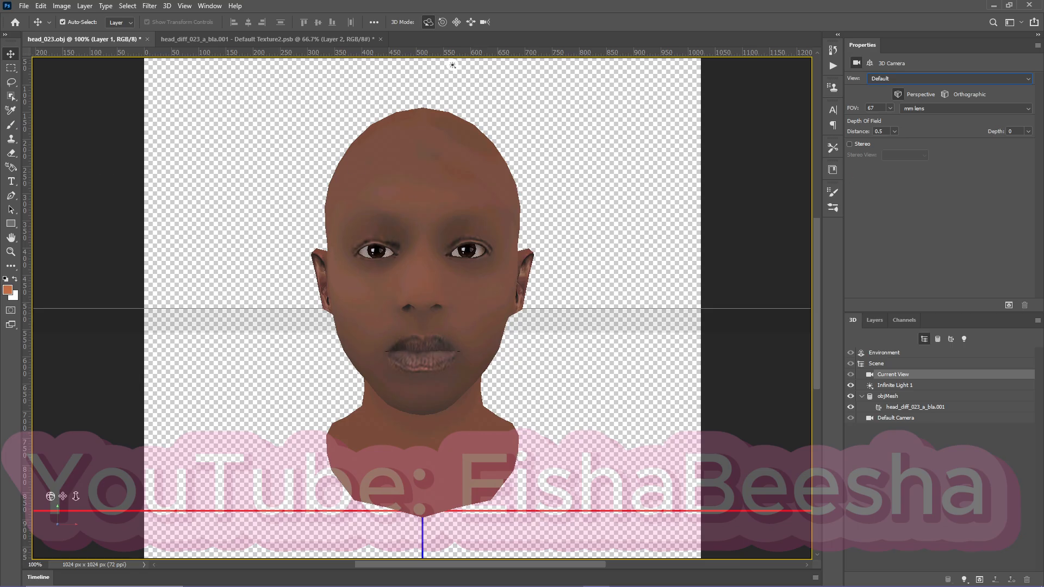
Place the 788c8ffc face image in head_023.obj, scaled to 43.80% and centred over the head at X 512, Y 512 px.
{"action": "left_click_drag", "start_coordinate": [466, 175], "coordinate": [401, 257]}
{"action": "scroll", "coordinate": [589, 186], "scroll_direction": "up", "scroll_amount": 3}
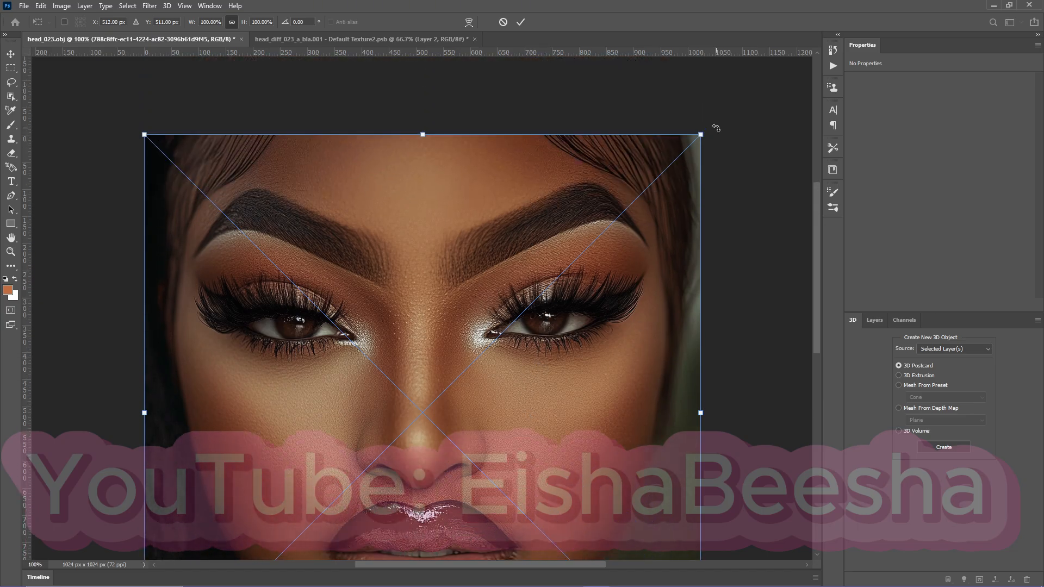
{"action": "left_click_drag", "start_coordinate": [701, 134], "coordinate": [468, 367]}
{"action": "left_click_drag", "start_coordinate": [285, 512], "coordinate": [387, 372]}
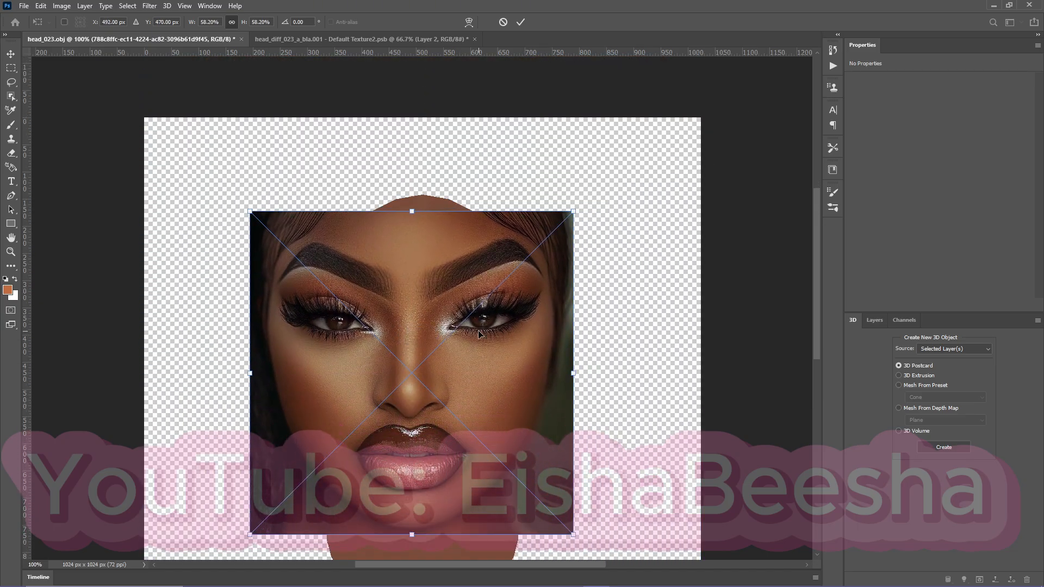
{"action": "left_click_drag", "start_coordinate": [575, 230], "coordinate": [493, 308]}
{"action": "left_click_drag", "start_coordinate": [361, 399], "coordinate": [424, 371]}
{"action": "scroll", "coordinate": [537, 429], "scroll_direction": "down", "scroll_amount": 1}
{"action": "scroll", "coordinate": [537, 430], "scroll_direction": "up", "scroll_amount": 1}
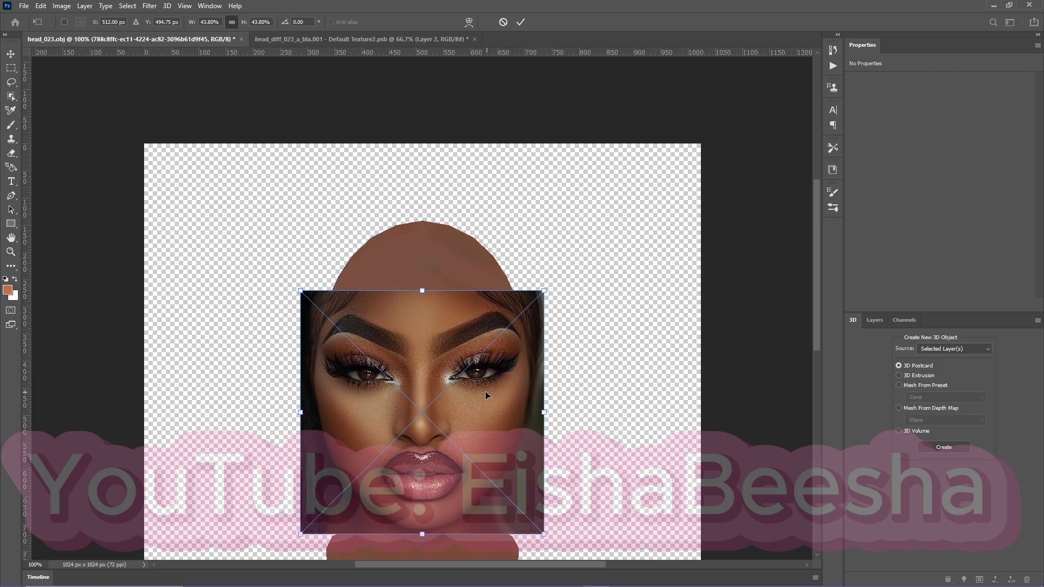
{"action": "mouse_move", "coordinate": [485, 391]}
{"action": "left_mouse_down"}
{"action": "mouse_move", "coordinate": [481, 326]}
{"action": "mouse_move", "coordinate": [469, 402]}
{"action": "left_mouse_up"}
{"action": "scroll", "coordinate": [459, 379], "scroll_direction": "up", "scroll_amount": 1}
{"action": "scroll", "coordinate": [484, 368], "scroll_direction": "down", "scroll_amount": 4}
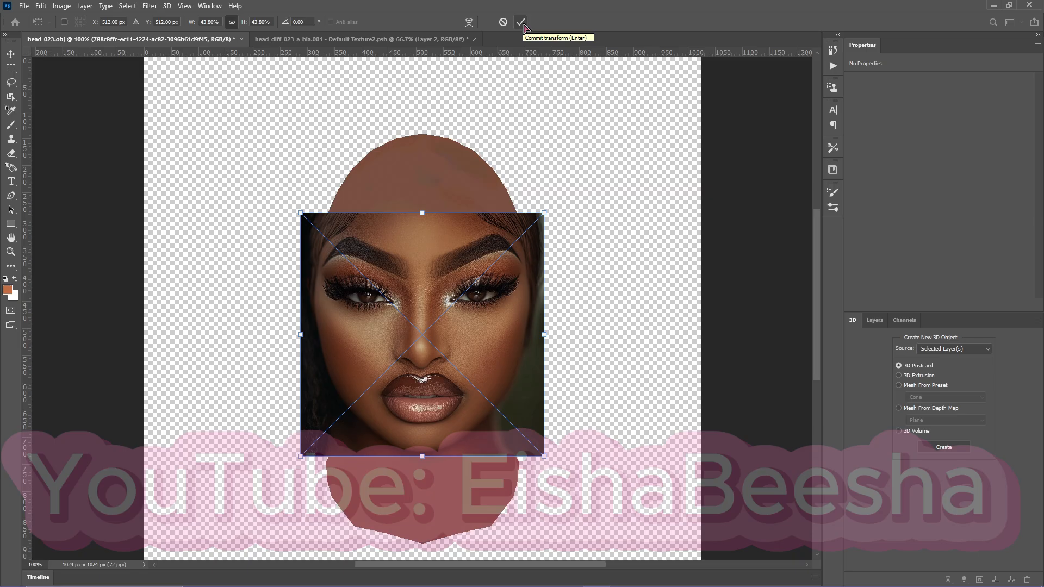
{"action": "left_click", "coordinate": [521, 23]}
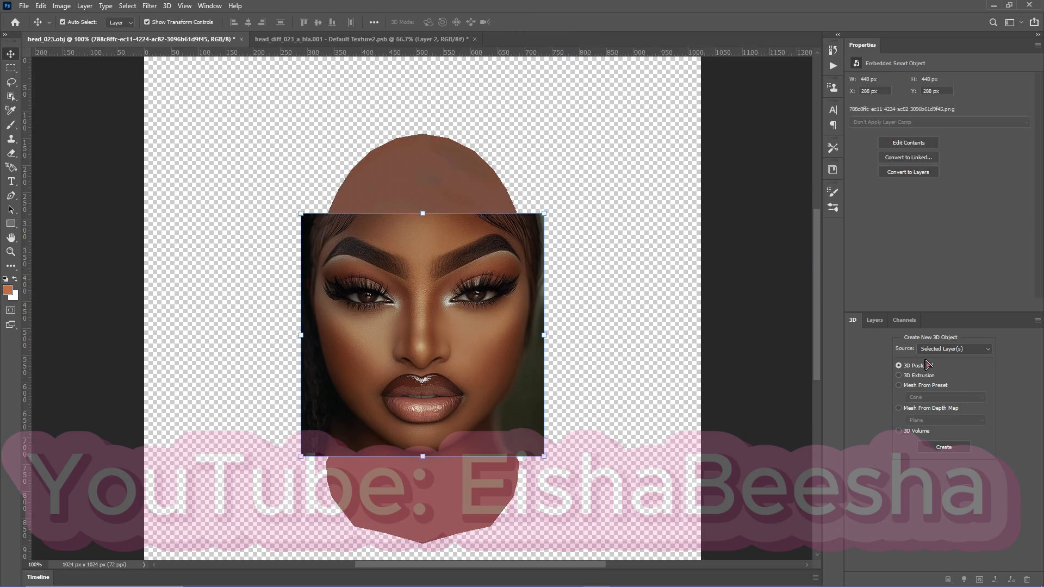
Rasterize the 788c8ffc face image layer and lower its opacity to 43%.
{"action": "left_click", "coordinate": [875, 320]}
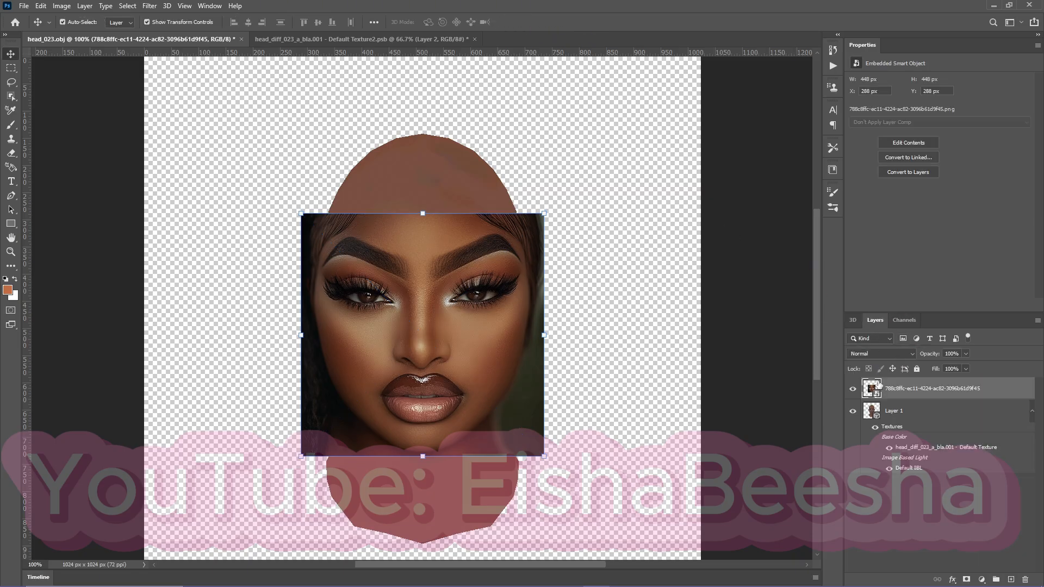
{"action": "right_click", "coordinate": [889, 396]}
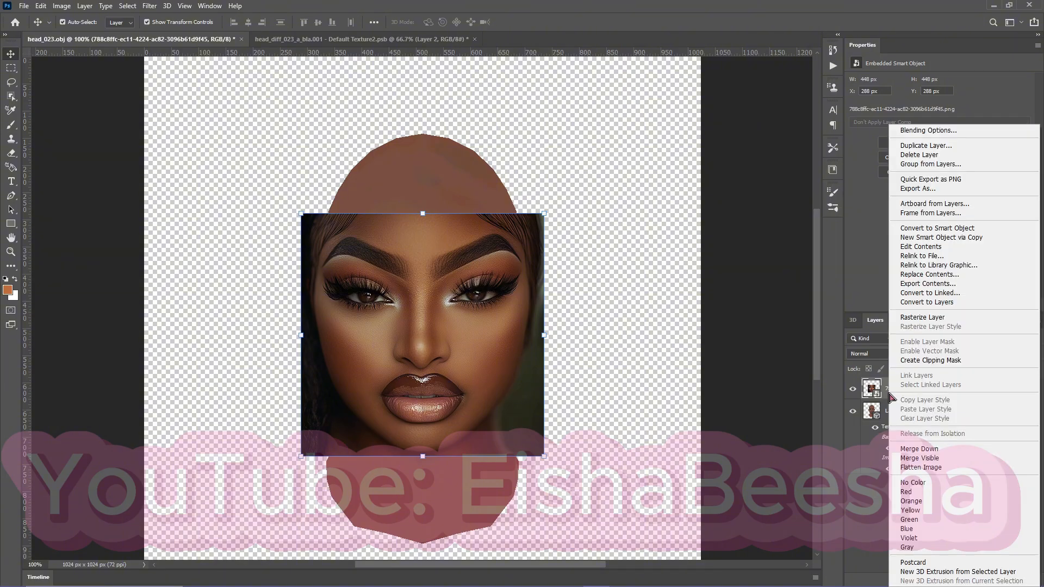
{"action": "left_click", "coordinate": [936, 318]}
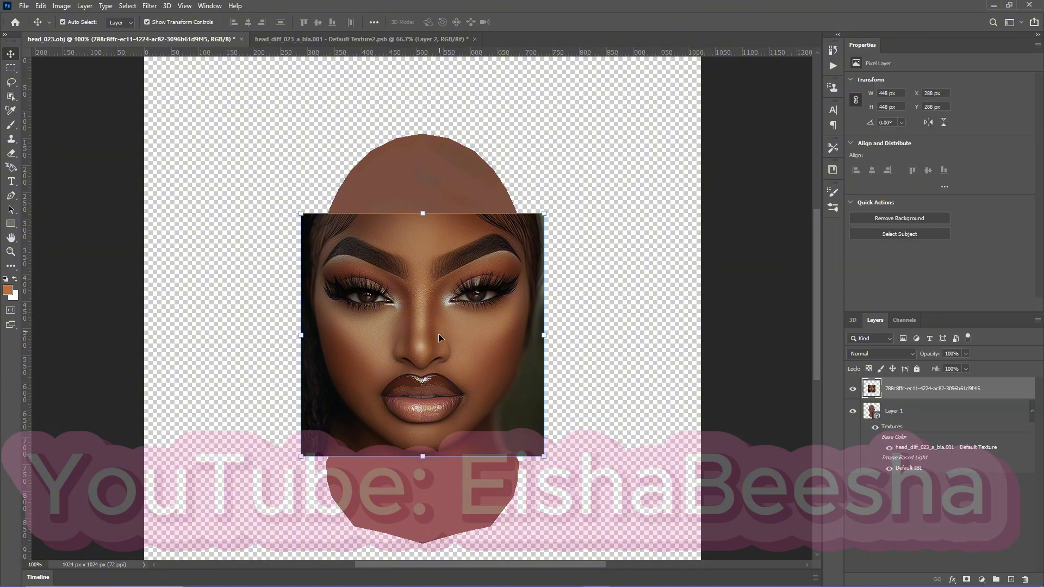
{"action": "left_click", "coordinate": [966, 353]}
{"action": "left_click_drag", "start_coordinate": [969, 366], "coordinate": [936, 372]}
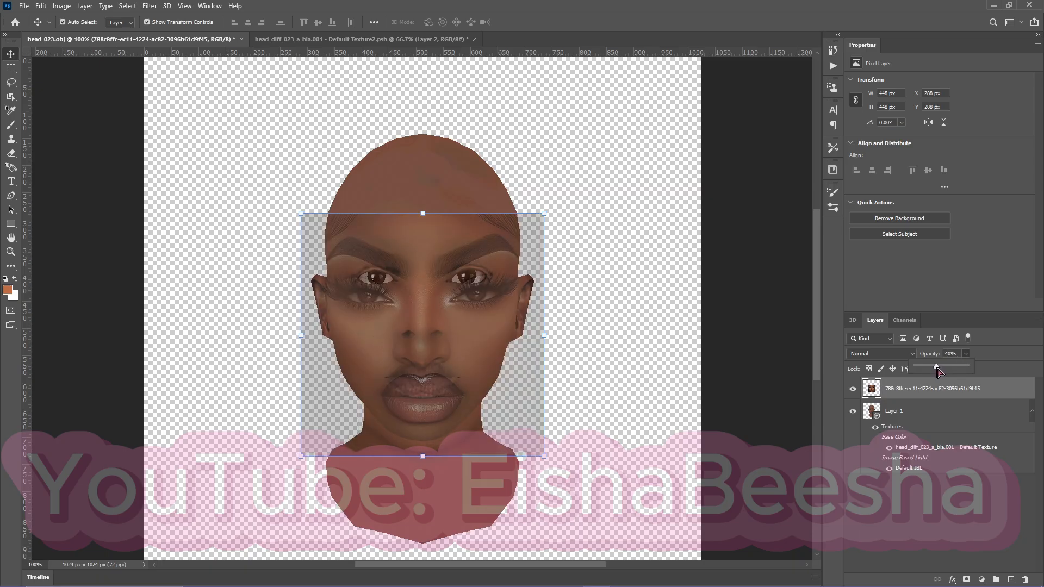
{"action": "left_click_drag", "start_coordinate": [936, 370], "coordinate": [940, 370]}
Move the face image up to match the model's eyes and scale it to 88.84%, centred at X 512, Y 472 px.
{"action": "left_click_drag", "start_coordinate": [448, 331], "coordinate": [447, 308]}
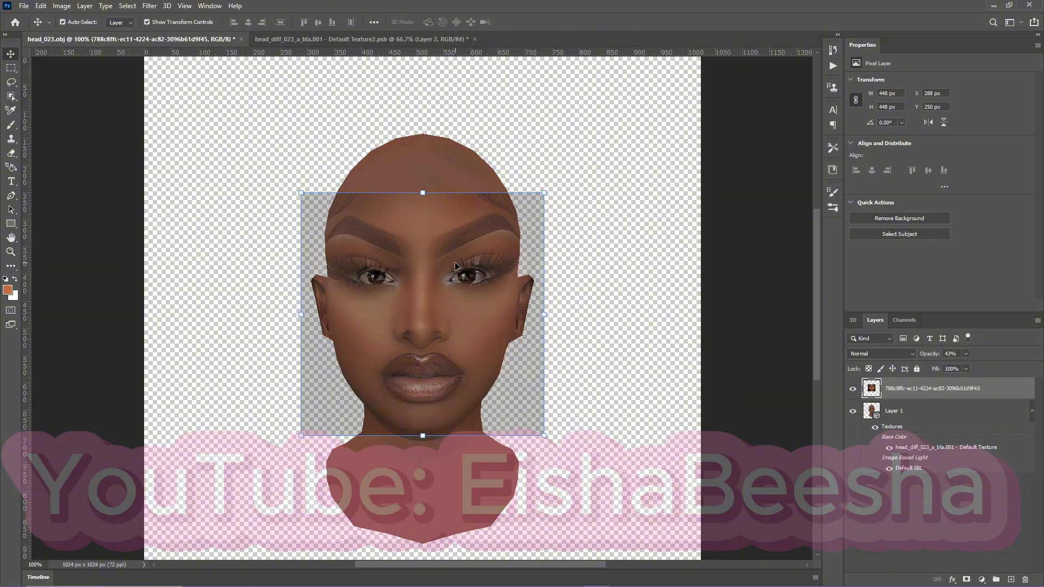
{"action": "key", "text": "ctrl+t"}
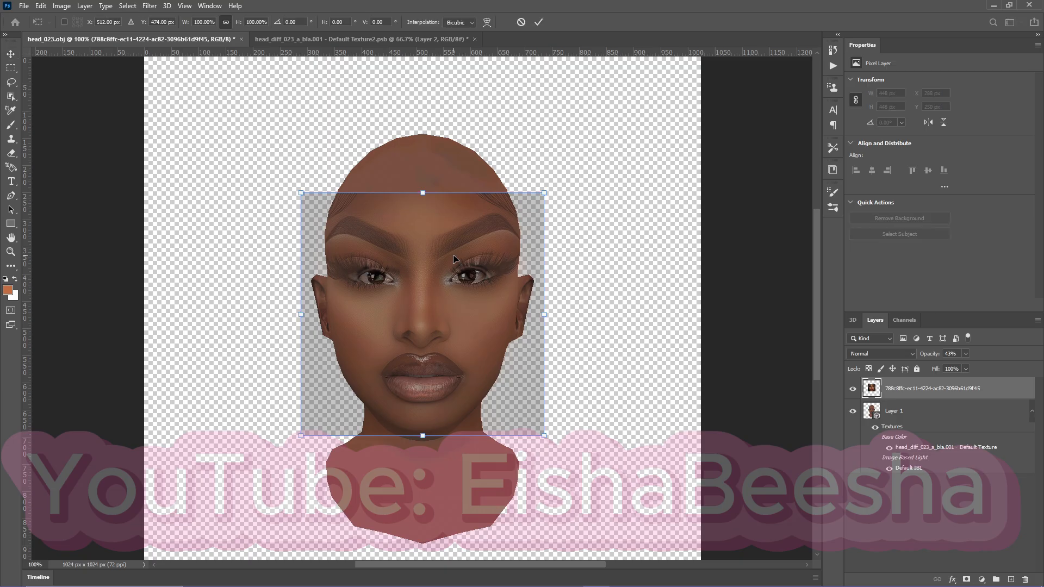
{"action": "left_click_drag", "start_coordinate": [302, 192], "coordinate": [318, 209]}
{"action": "left_click_drag", "start_coordinate": [427, 342], "coordinate": [458, 314]}
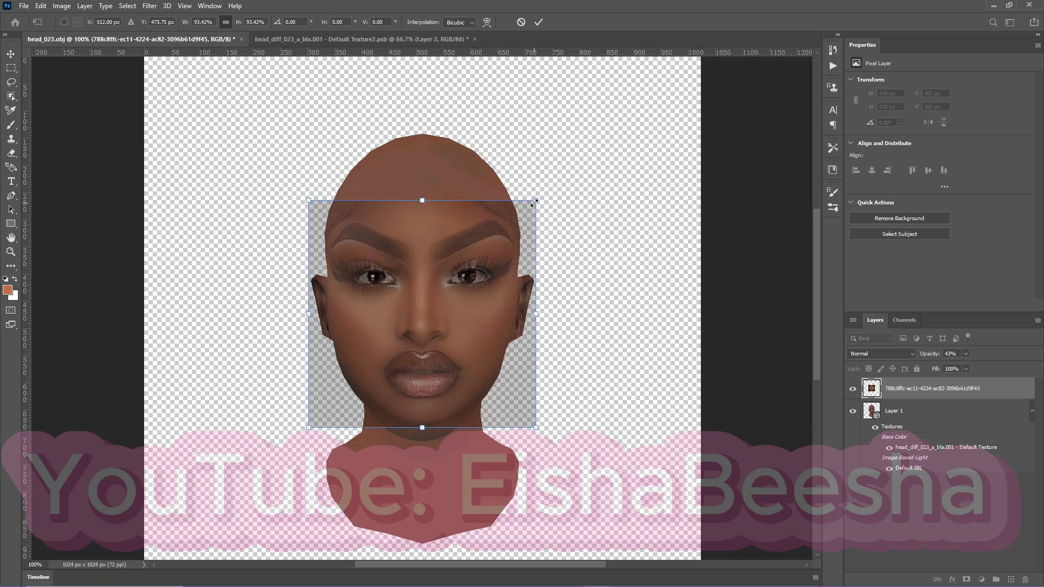
{"action": "left_click_drag", "start_coordinate": [535, 203], "coordinate": [523, 214]}
{"action": "left_click_drag", "start_coordinate": [441, 329], "coordinate": [445, 322]}
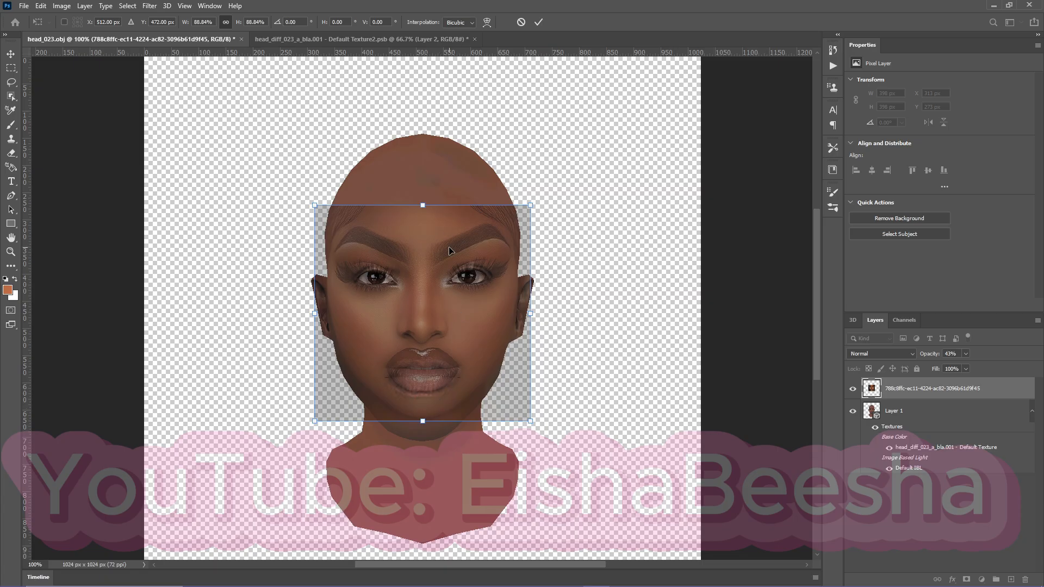
Refine the face image's scale to 94.64%, placed at X 300, Y 264 px over the model's features, and restore its opacity to 100%.
{"action": "mouse_move", "coordinate": [530, 205]}
{"action": "left_mouse_down"}
{"action": "mouse_move", "coordinate": [546, 197]}
{"action": "mouse_move", "coordinate": [533, 201]}
{"action": "left_mouse_up"}
{"action": "left_click_drag", "start_coordinate": [434, 300], "coordinate": [407, 304]}
{"action": "left_click_drag", "start_coordinate": [533, 199], "coordinate": [536, 194]}
{"action": "left_click_drag", "start_coordinate": [439, 299], "coordinate": [438, 301]}
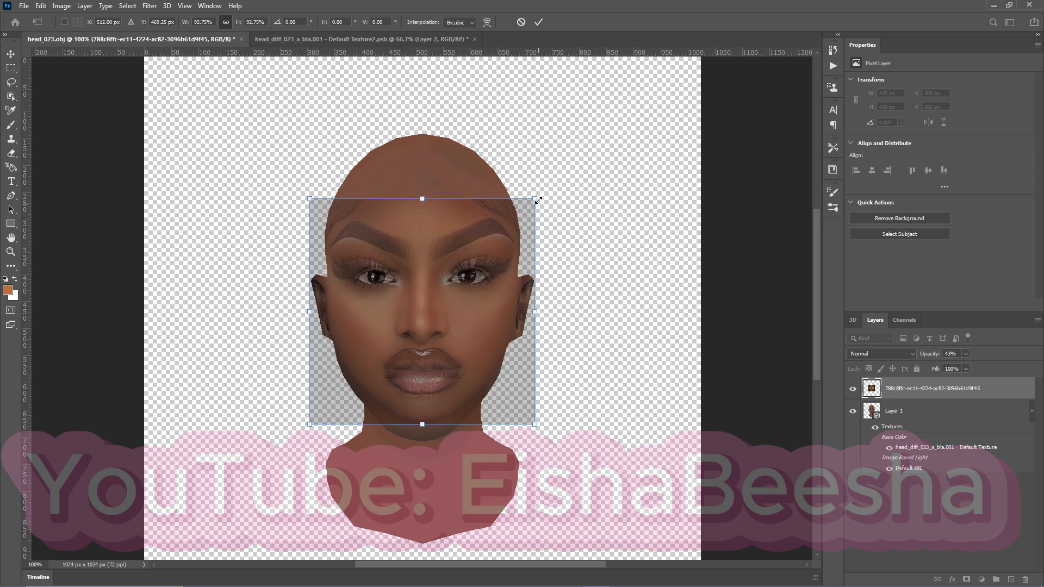
{"action": "left_click_drag", "start_coordinate": [535, 198], "coordinate": [539, 193]}
{"action": "left_click_drag", "start_coordinate": [425, 319], "coordinate": [427, 325]}
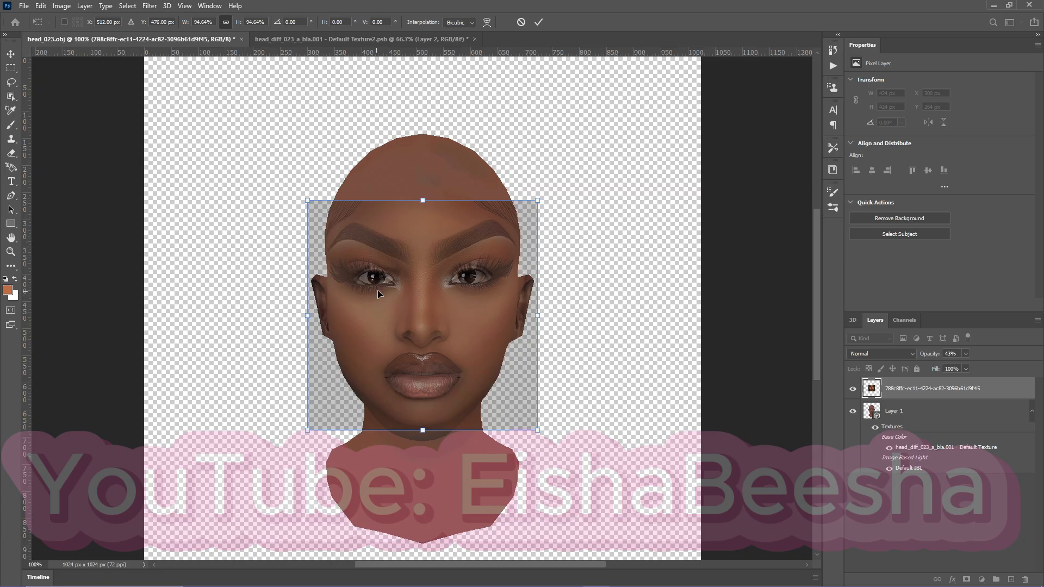
{"action": "left_click_drag", "start_coordinate": [419, 281], "coordinate": [422, 282]}
{"action": "left_click", "coordinate": [539, 22]}
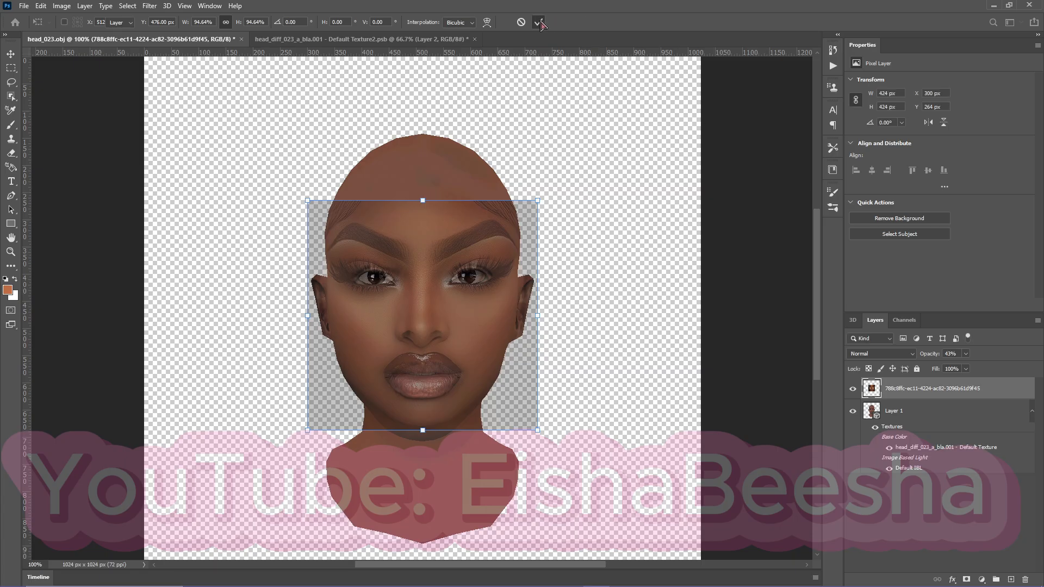
{"action": "left_click", "coordinate": [966, 355]}
{"action": "left_click_drag", "start_coordinate": [965, 366], "coordinate": [995, 366]}
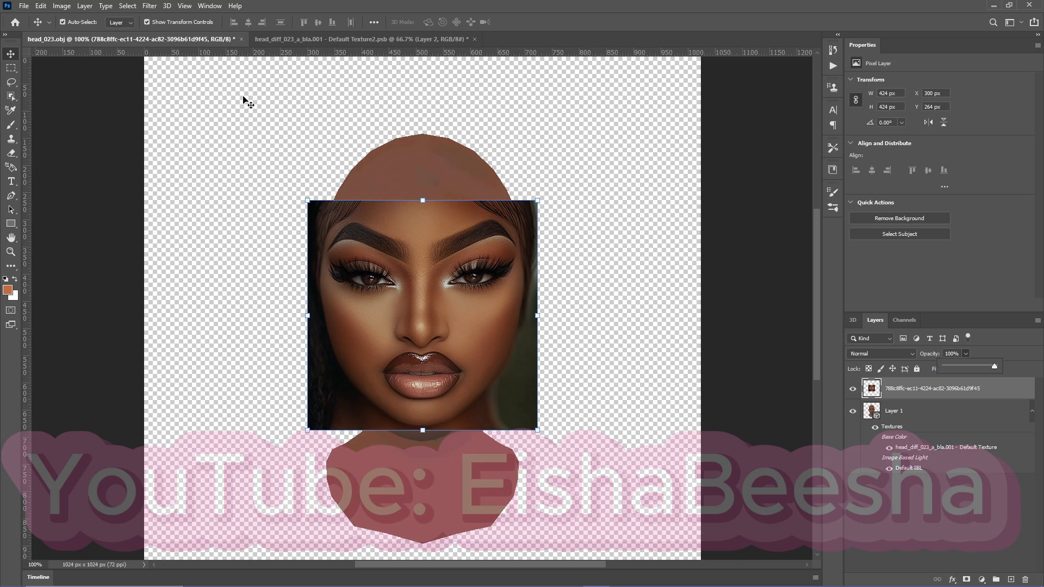
{"action": "left_click", "coordinate": [150, 6]}
{"action": "mouse_move", "coordinate": [167, 7]}
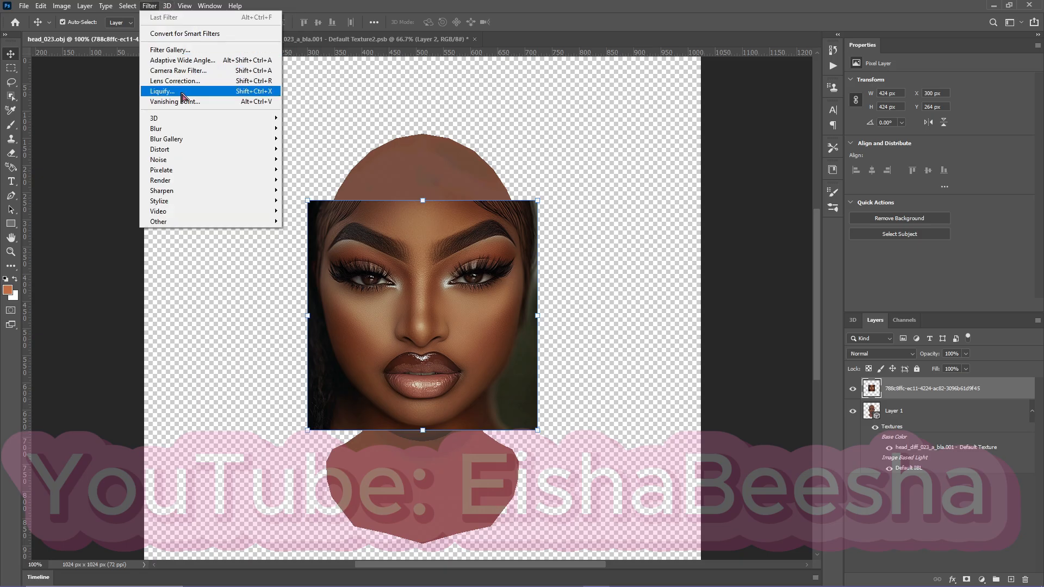
{"action": "left_click", "coordinate": [181, 92]}
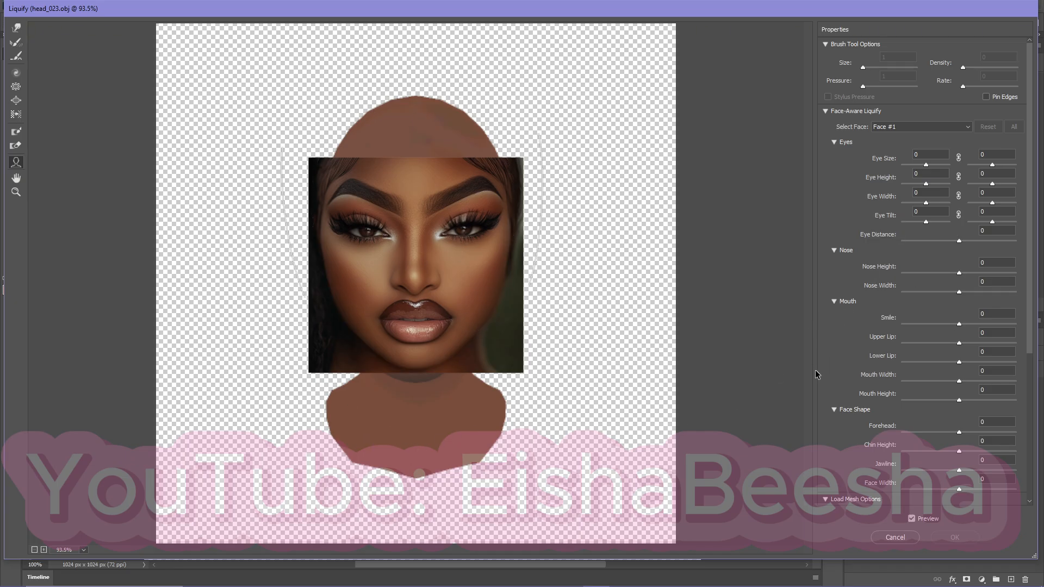
{"action": "scroll", "coordinate": [825, 384], "scroll_direction": "down", "scroll_amount": 5}
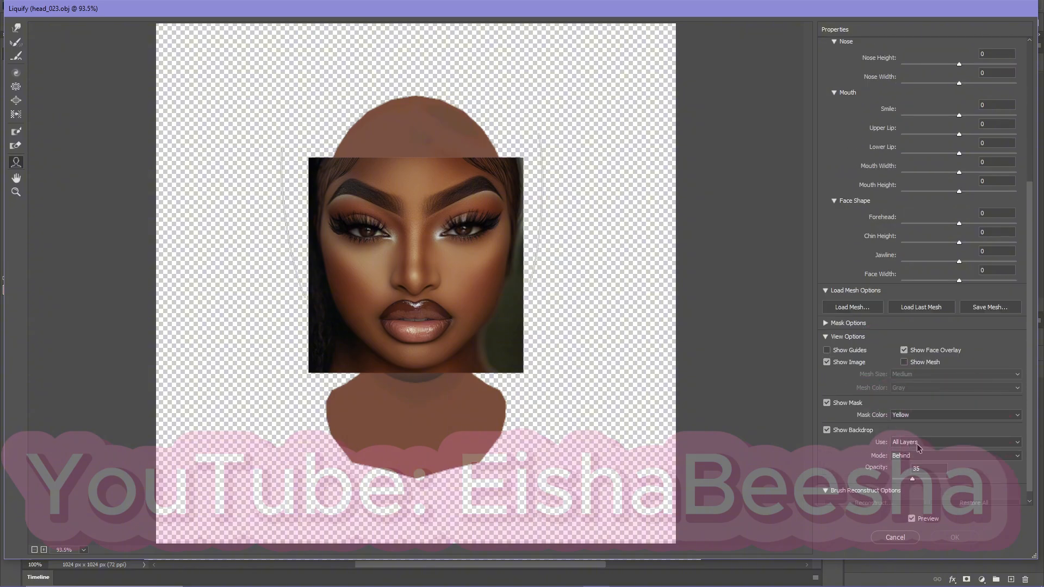
{"action": "left_click", "coordinate": [918, 443]}
{"action": "left_click", "coordinate": [919, 463]}
{"action": "left_click", "coordinate": [926, 442]}
{"action": "left_click", "coordinate": [930, 458]}
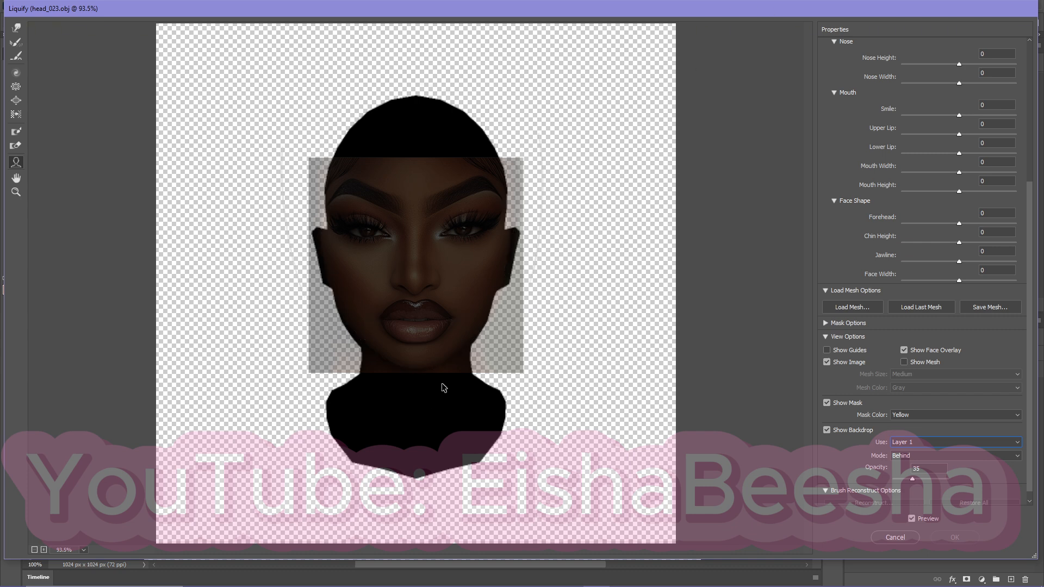
{"action": "left_click", "coordinate": [894, 537]}
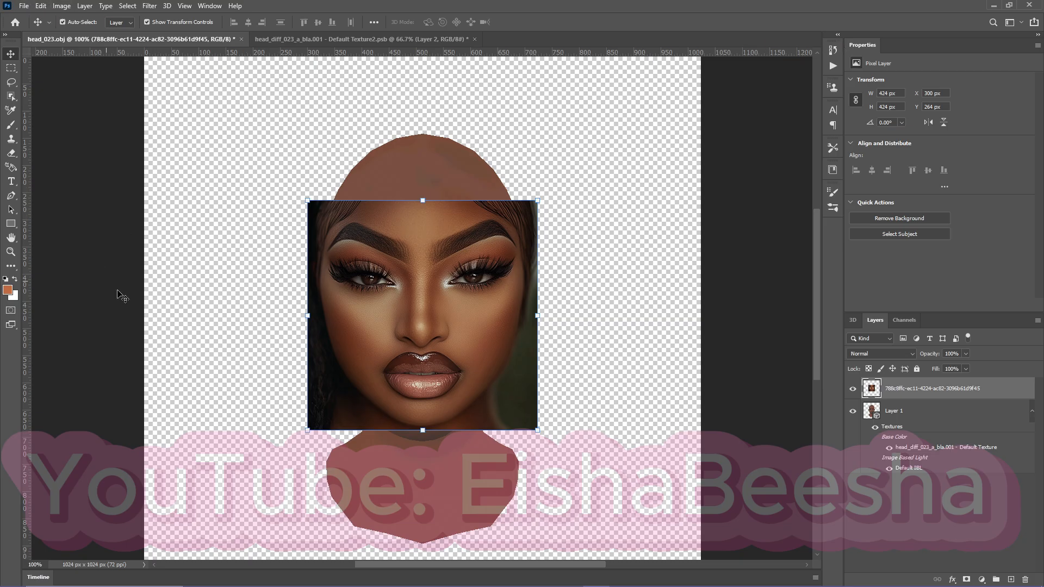
Review the 3D VRAM allocation and the Performance memory usage in the preferences.
{"action": "left_click", "coordinate": [40, 6]}
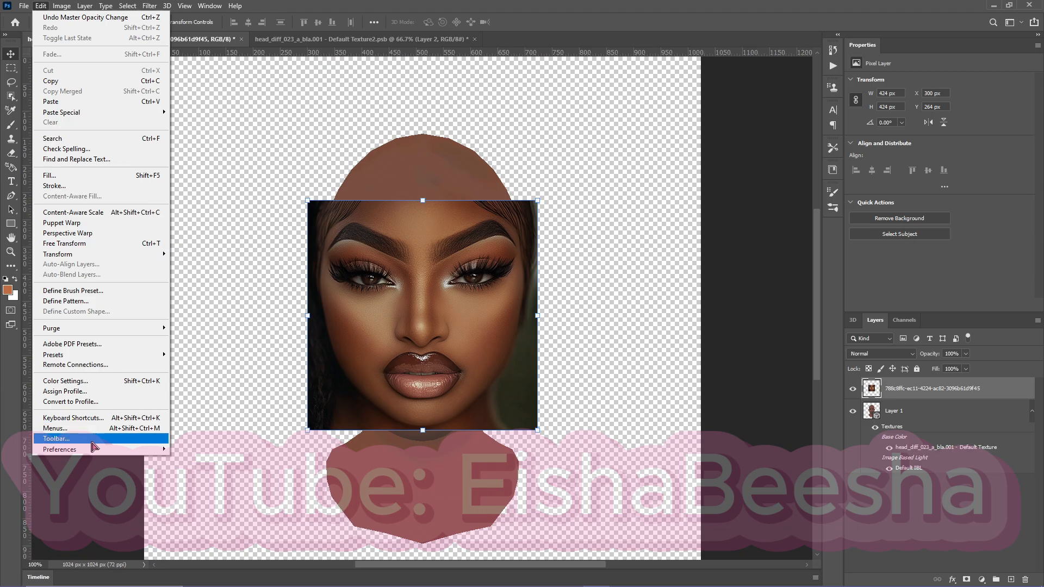
{"action": "mouse_move", "coordinate": [95, 451]}
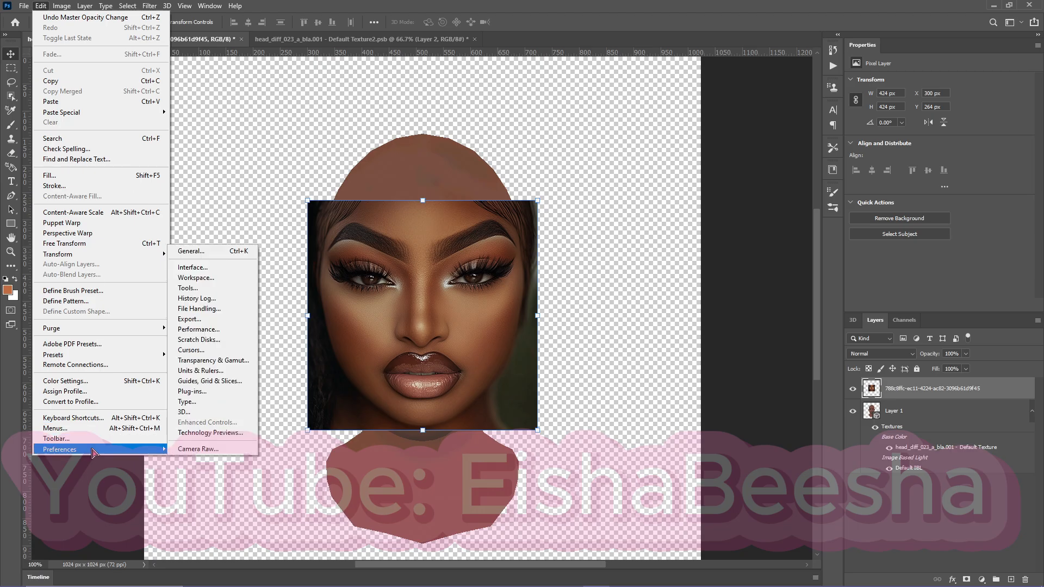
{"action": "left_click", "coordinate": [215, 412]}
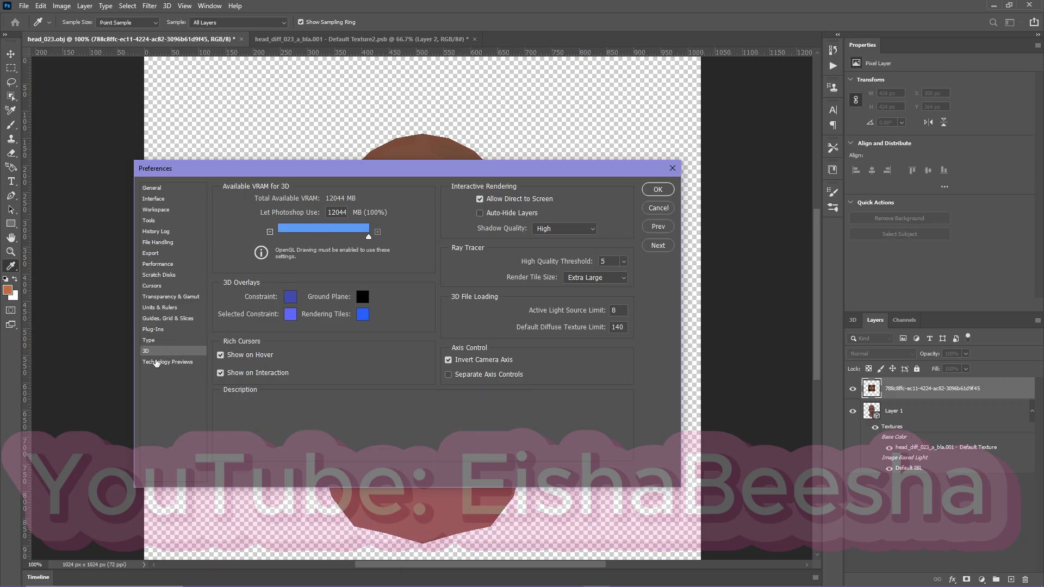
{"action": "mouse_move", "coordinate": [368, 237]}
{"action": "left_mouse_down"}
{"action": "mouse_move", "coordinate": [322, 239]}
{"action": "mouse_move", "coordinate": [335, 248]}
{"action": "mouse_move", "coordinate": [370, 238]}
{"action": "left_mouse_up"}
{"action": "left_click", "coordinate": [163, 266]}
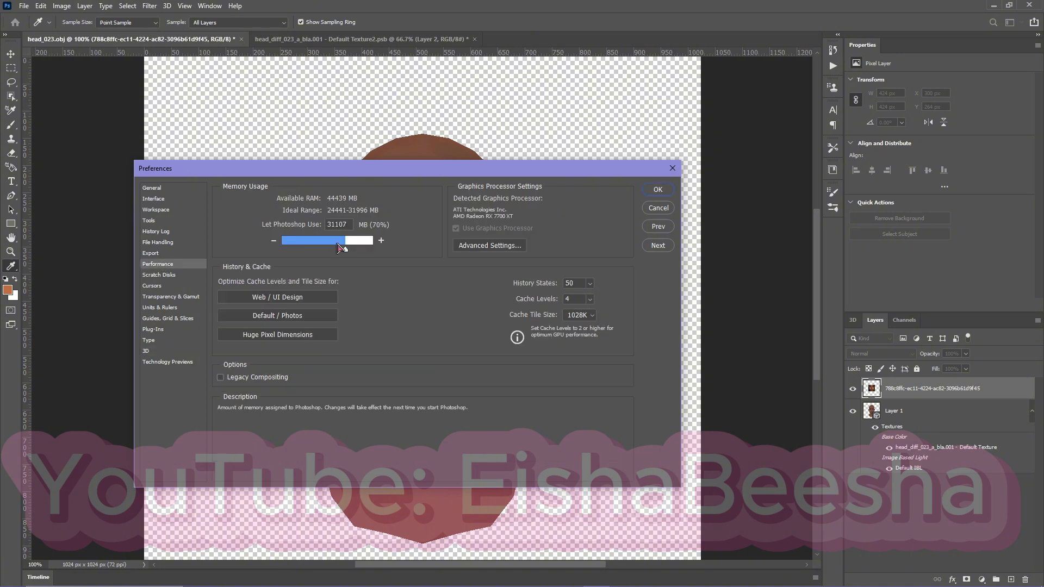
{"action": "left_click_drag", "start_coordinate": [340, 249], "coordinate": [347, 251]}
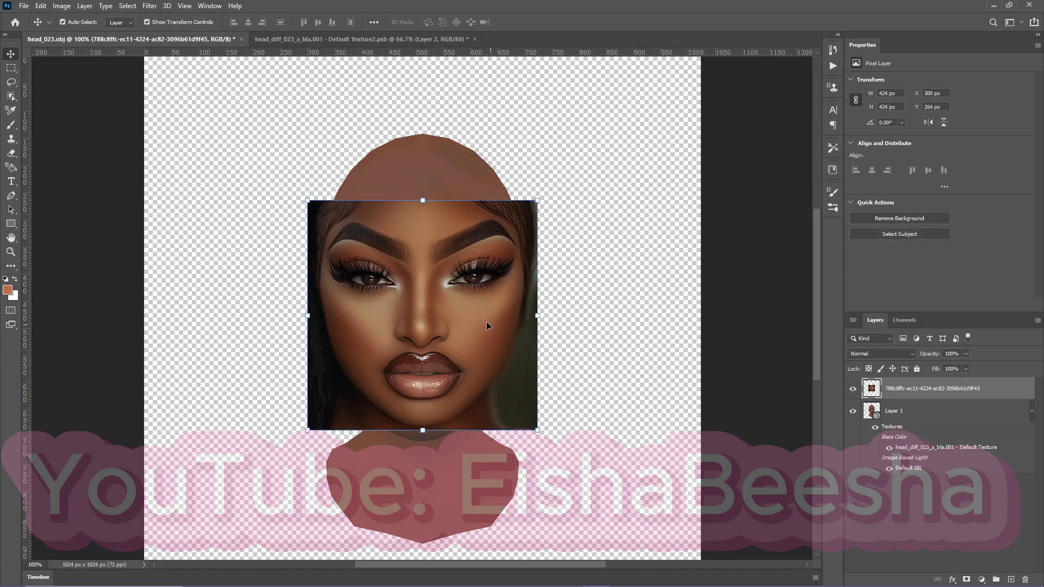
{"action": "left_click_drag", "start_coordinate": [486, 322], "coordinate": [451, 321]}
{"action": "left_click_drag", "start_coordinate": [393, 294], "coordinate": [394, 259]}
{"action": "left_click", "coordinate": [151, 7]}
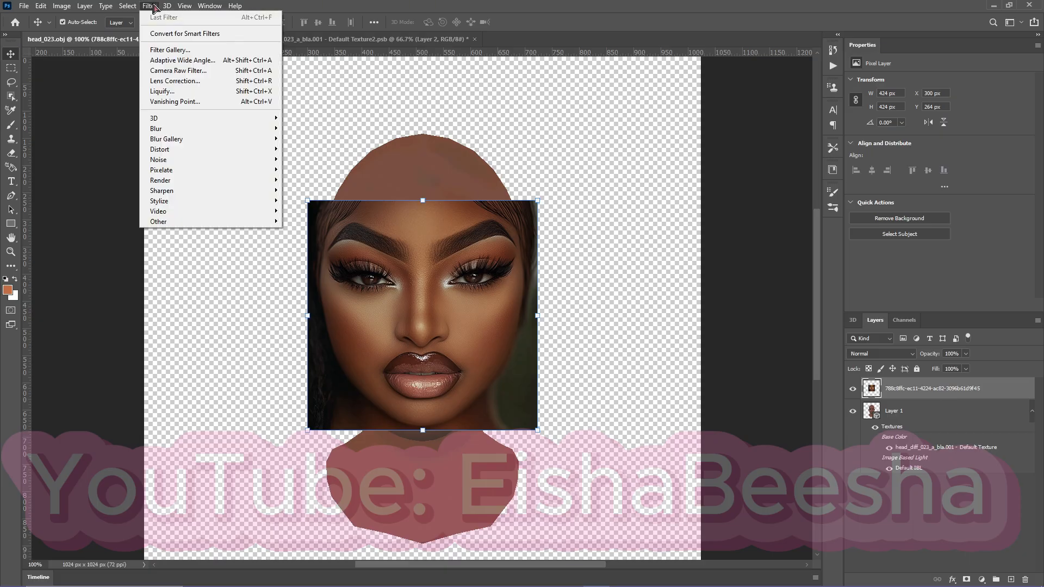
{"action": "left_click", "coordinate": [163, 91]}
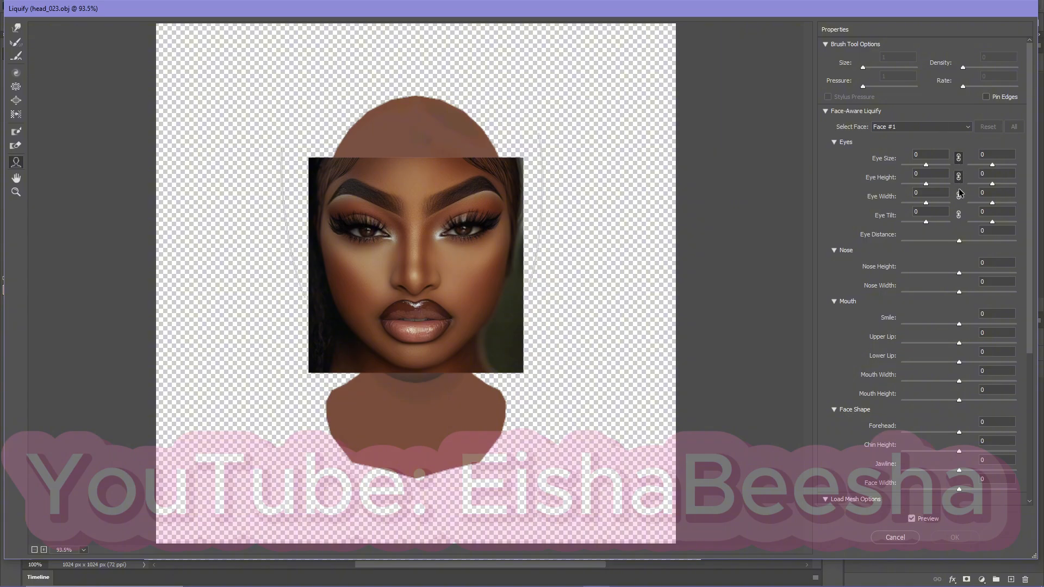
{"action": "scroll", "coordinate": [835, 360], "scroll_direction": "down", "scroll_amount": 3}
{"action": "scroll", "coordinate": [835, 359], "scroll_direction": "down", "scroll_amount": 3}
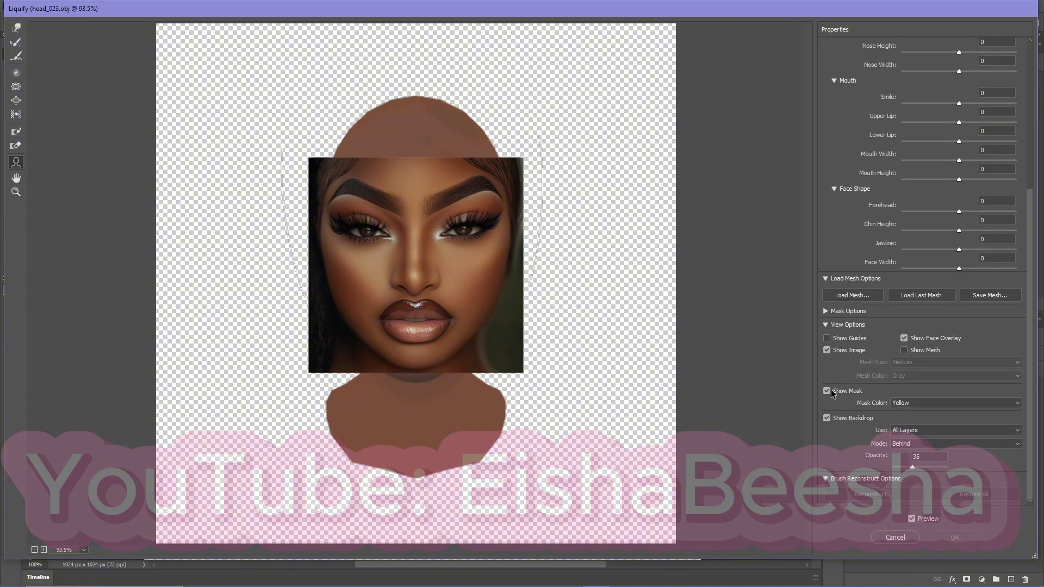
{"action": "left_click", "coordinate": [912, 430]}
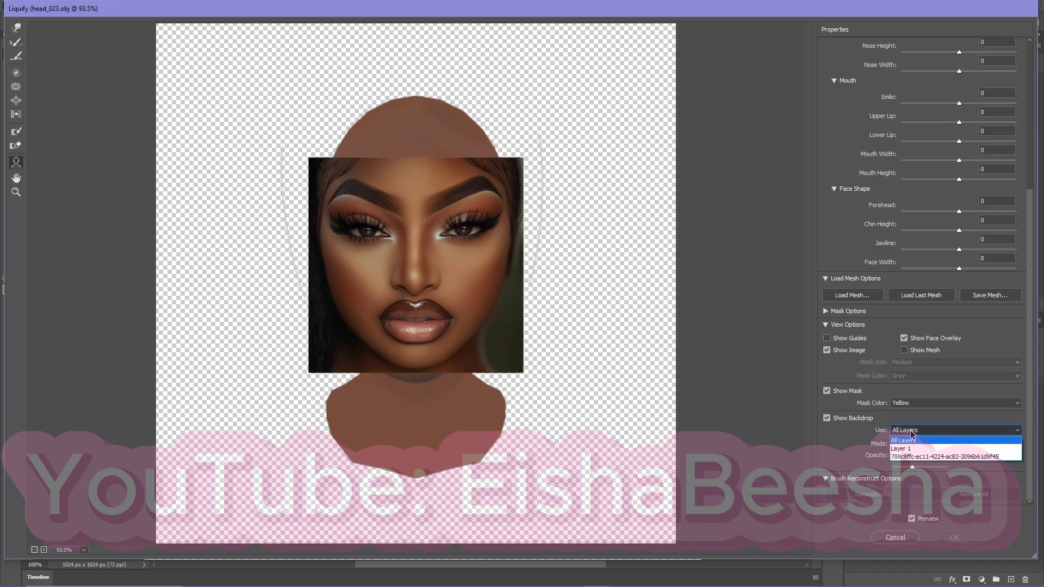
{"action": "left_click", "coordinate": [914, 439]}
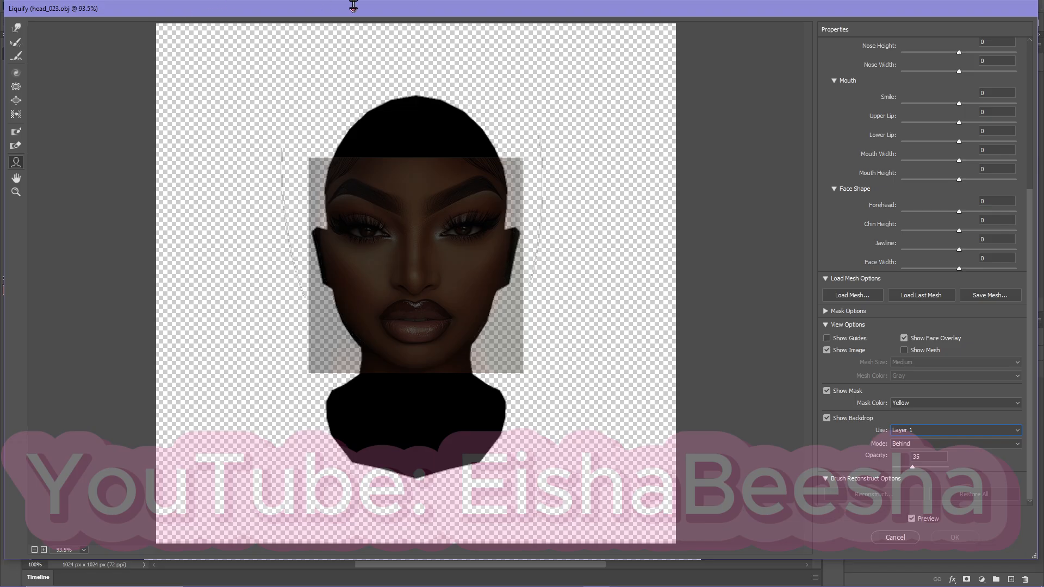
{"action": "left_click_drag", "start_coordinate": [380, 11], "coordinate": [378, 27]}
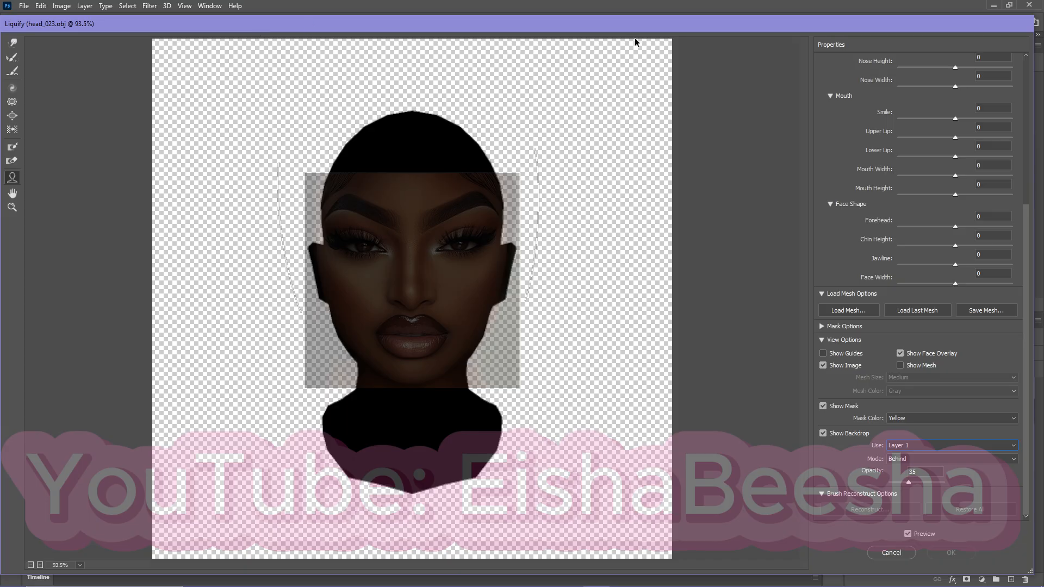
{"action": "mouse_move", "coordinate": [662, 28]}
{"action": "left_mouse_down"}
{"action": "mouse_move", "coordinate": [603, 41]}
{"action": "mouse_move", "coordinate": [624, 12]}
{"action": "left_mouse_up"}
{"action": "left_click", "coordinate": [853, 541]}
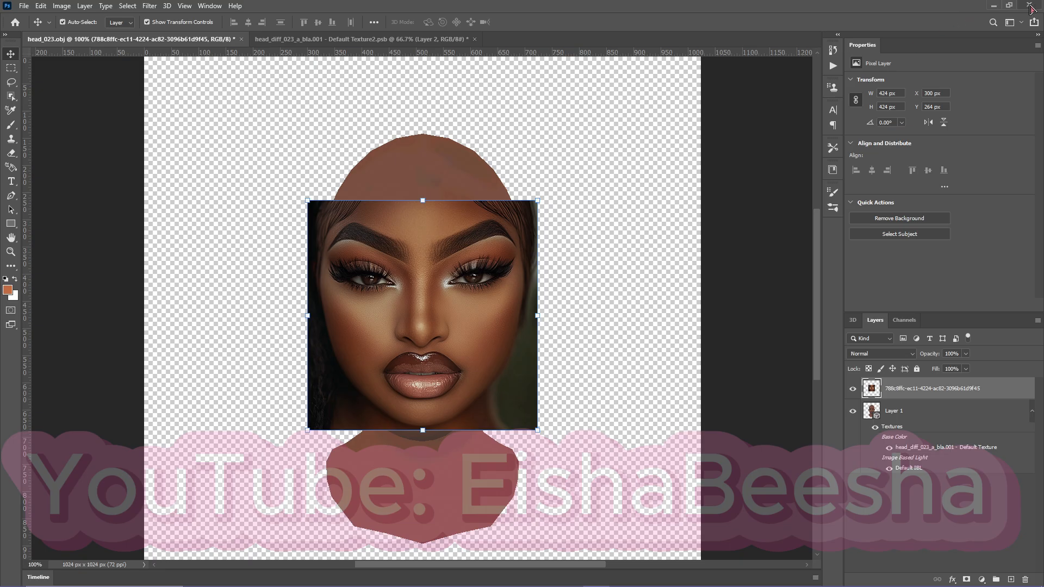
{"action": "left_click", "coordinate": [354, 44]}
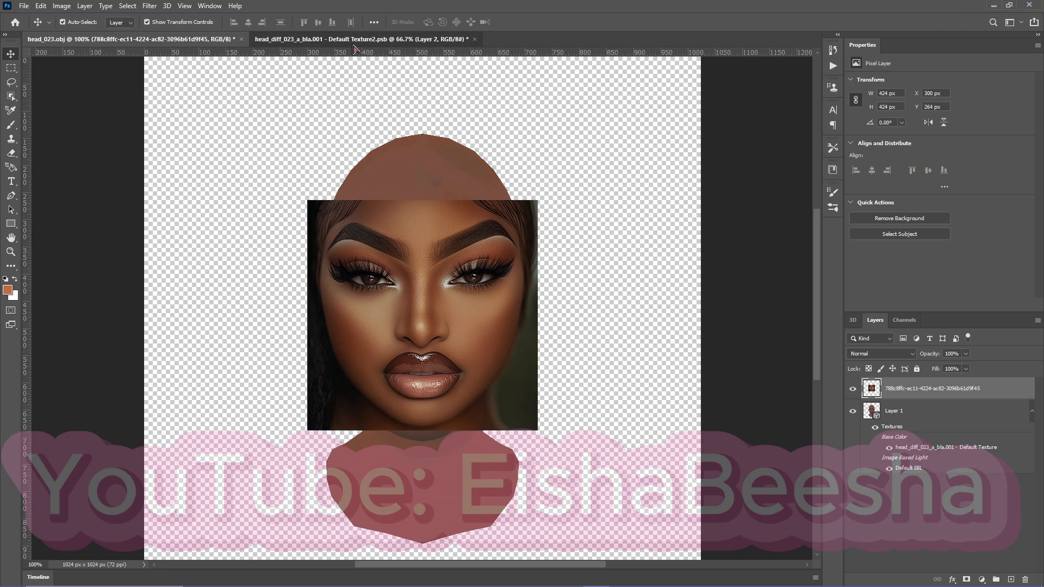
{"action": "left_click", "coordinate": [119, 41]}
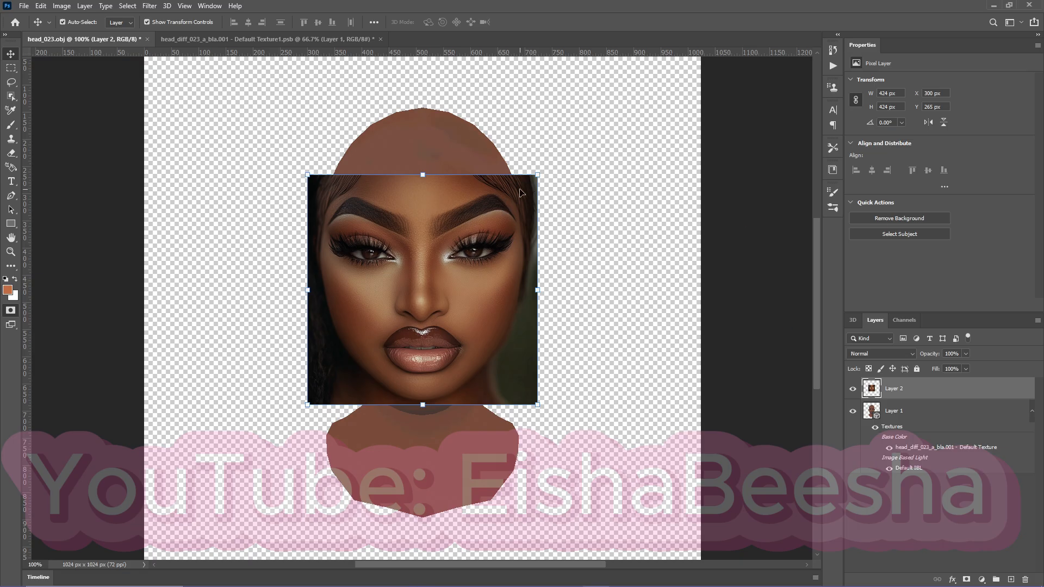
Fit Layer 2 over the model's features at 99.65% scale, centred at X 516.25, Y 471.75 px, using 48% opacity temporarily, and restore it to 100%.
{"action": "left_click_drag", "start_coordinate": [542, 173], "coordinate": [527, 193]}
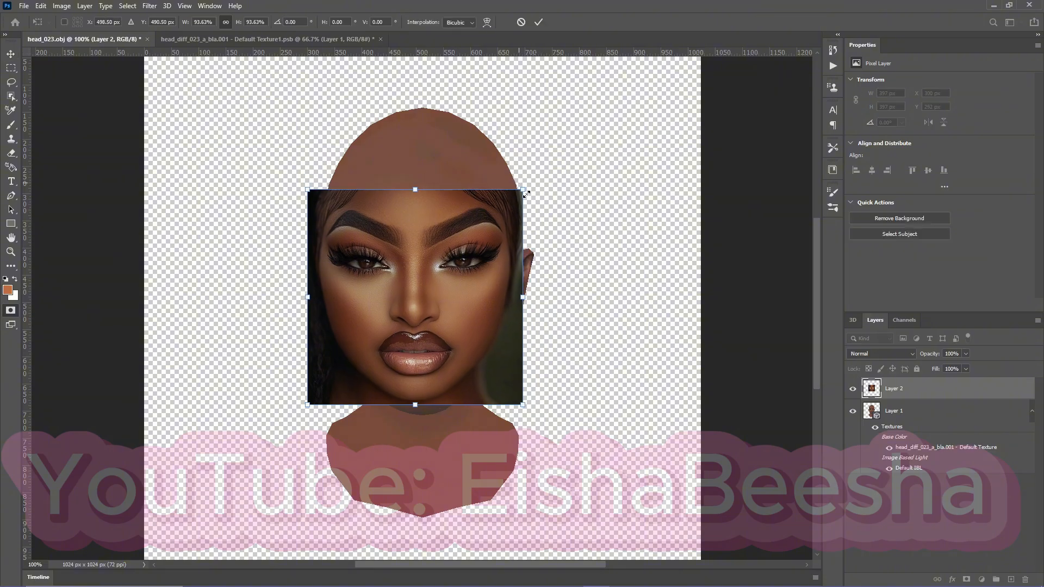
{"action": "left_click", "coordinate": [966, 354]}
{"action": "left_click_drag", "start_coordinate": [969, 367], "coordinate": [942, 369]}
{"action": "left_click_drag", "start_coordinate": [523, 193], "coordinate": [539, 177]}
{"action": "left_click_drag", "start_coordinate": [452, 260], "coordinate": [454, 257]}
{"action": "left_click", "coordinate": [967, 354]}
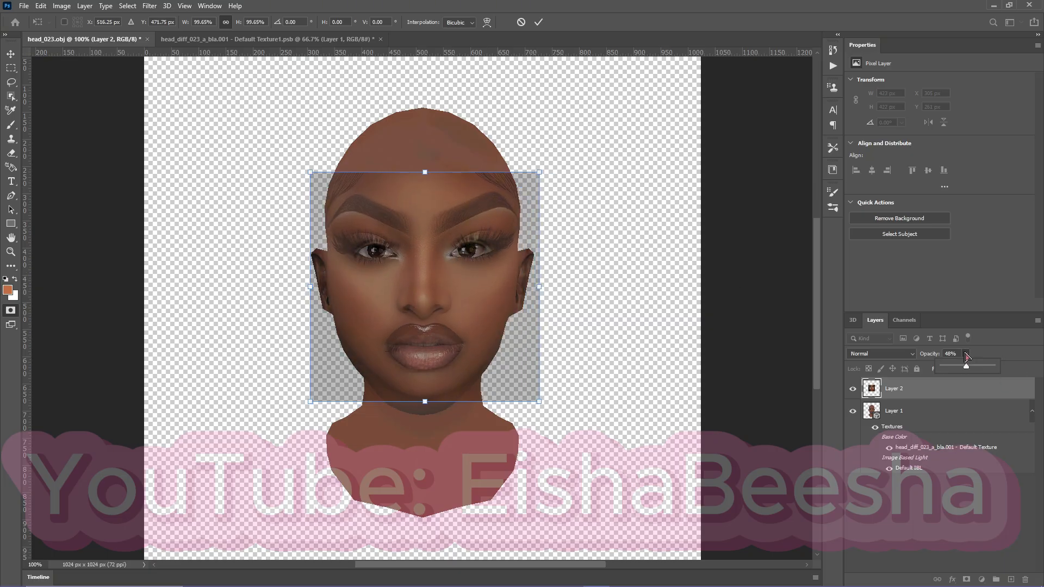
{"action": "left_click_drag", "start_coordinate": [965, 370], "coordinate": [992, 368]}
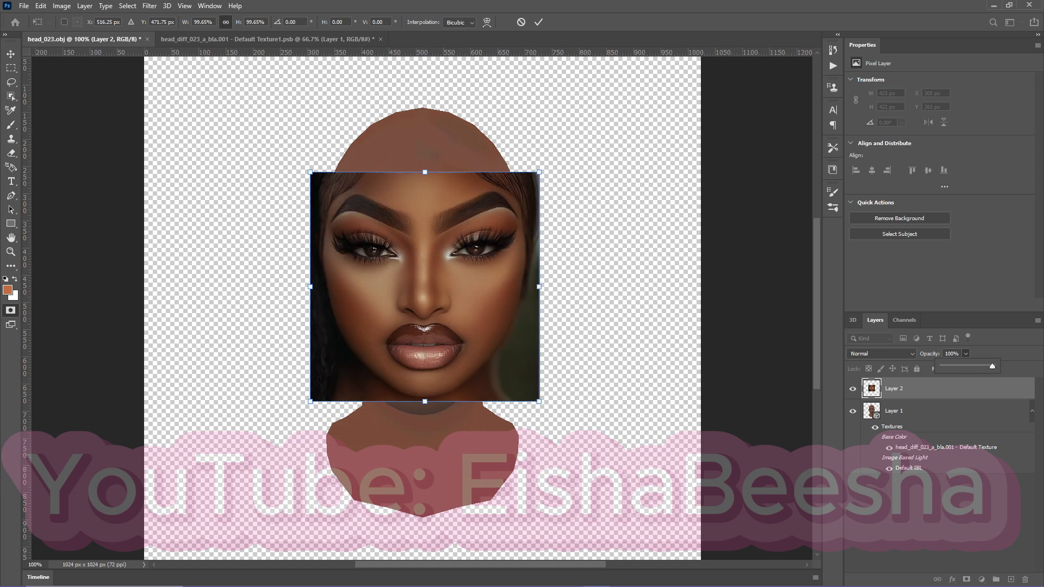
{"action": "left_click", "coordinate": [539, 23]}
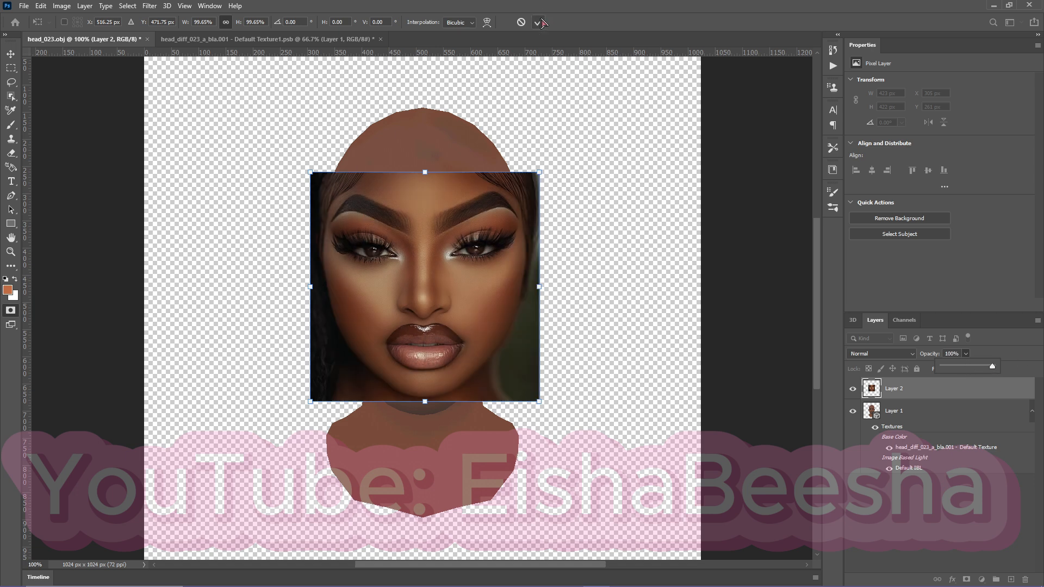
Start Liquify on Layer 2 and show Layer 1 as the backdrop in Behind mode at 33 opacity.
{"action": "left_click", "coordinate": [175, 6]}
{"action": "key", "text": "Escape"}
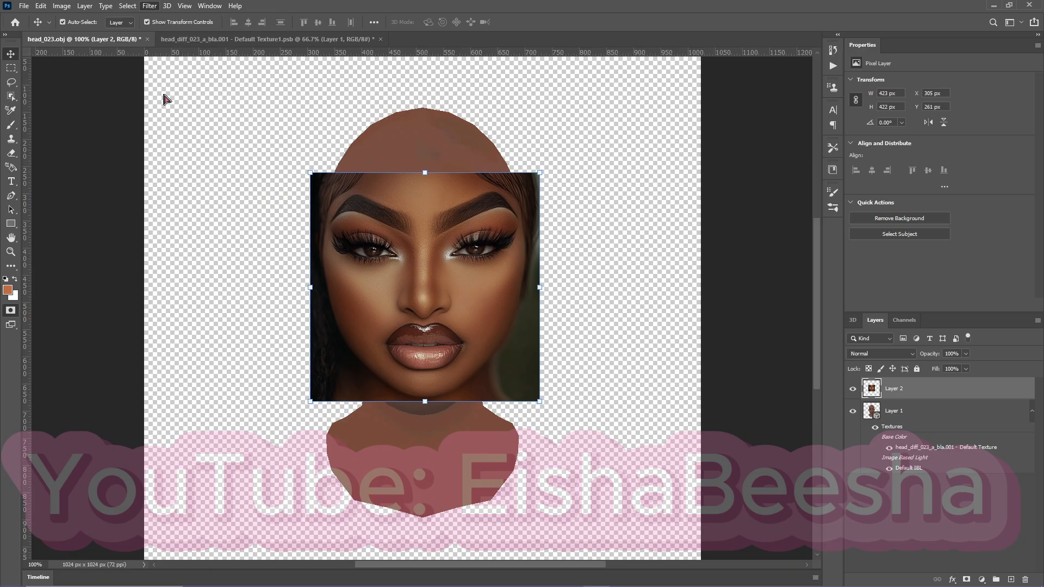
{"action": "key", "text": "shift+ctrl+x"}
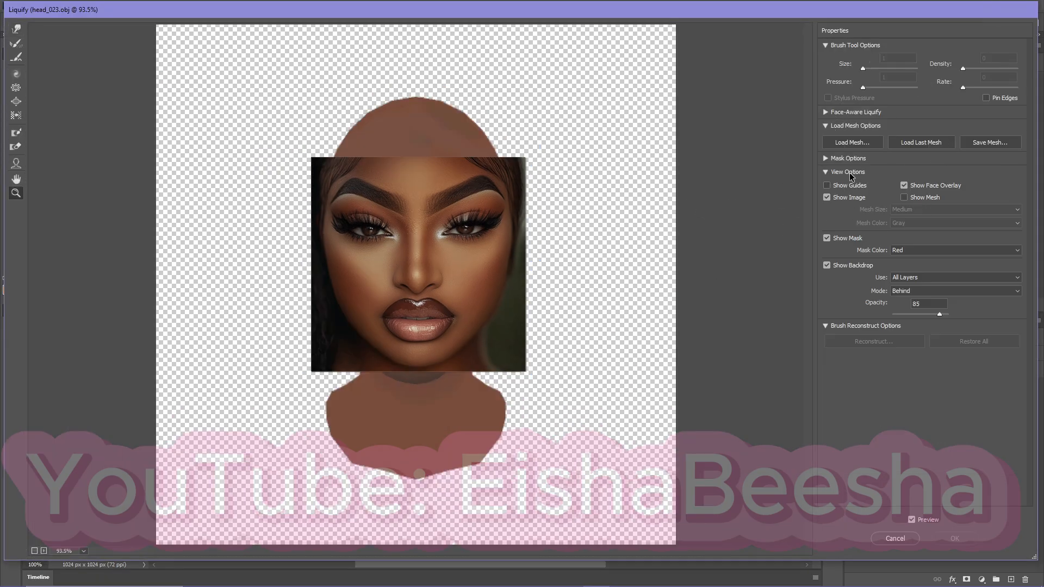
{"action": "left_click", "coordinate": [902, 278]}
{"action": "left_click", "coordinate": [912, 291]}
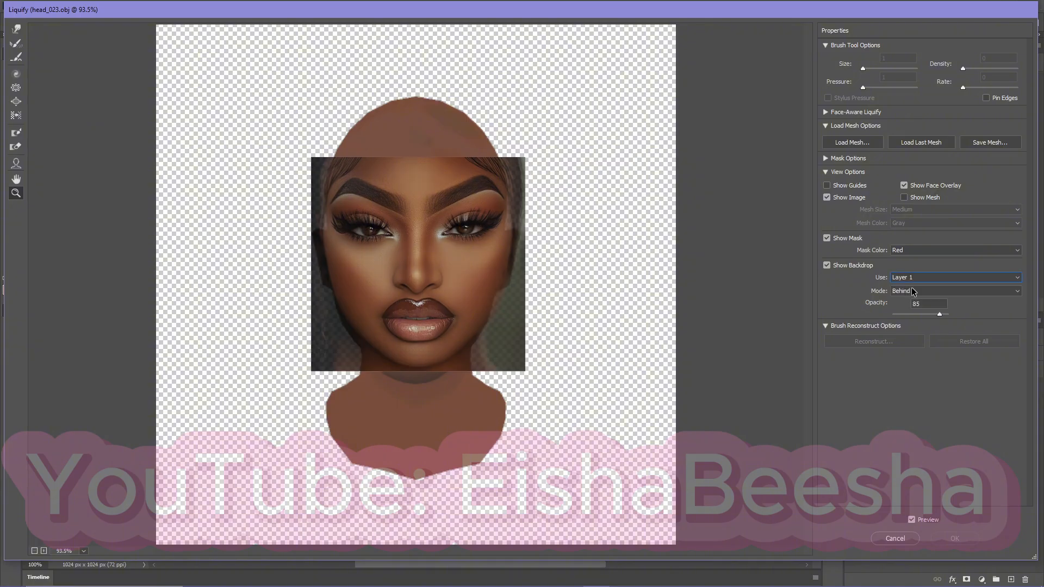
{"action": "left_click_drag", "start_coordinate": [941, 317], "coordinate": [911, 316]}
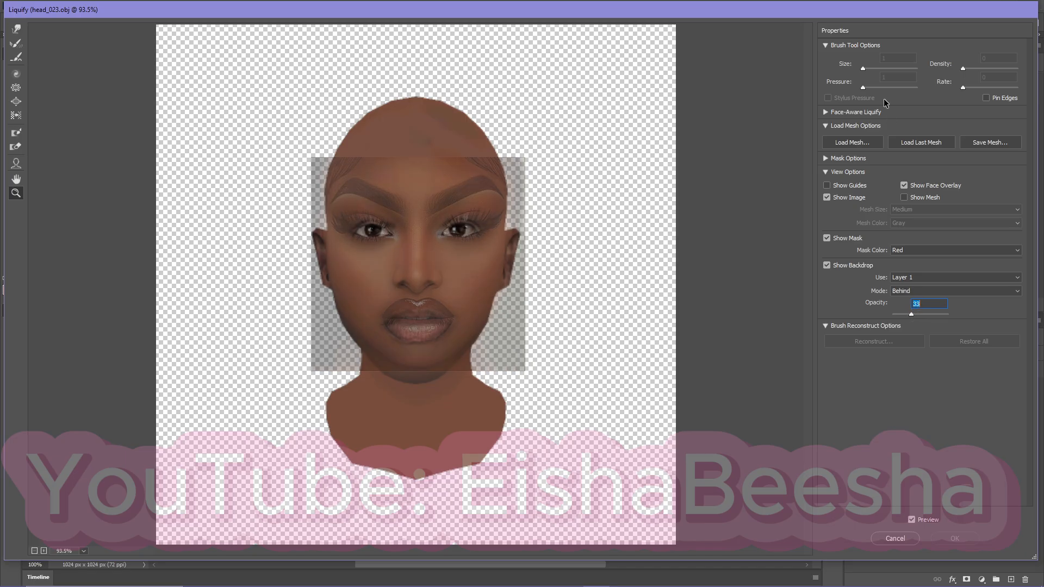
Warp the face image around its left eye with the Forward Warp tool to match the model's eye at 300% magnification.
{"action": "left_click", "coordinate": [826, 112]}
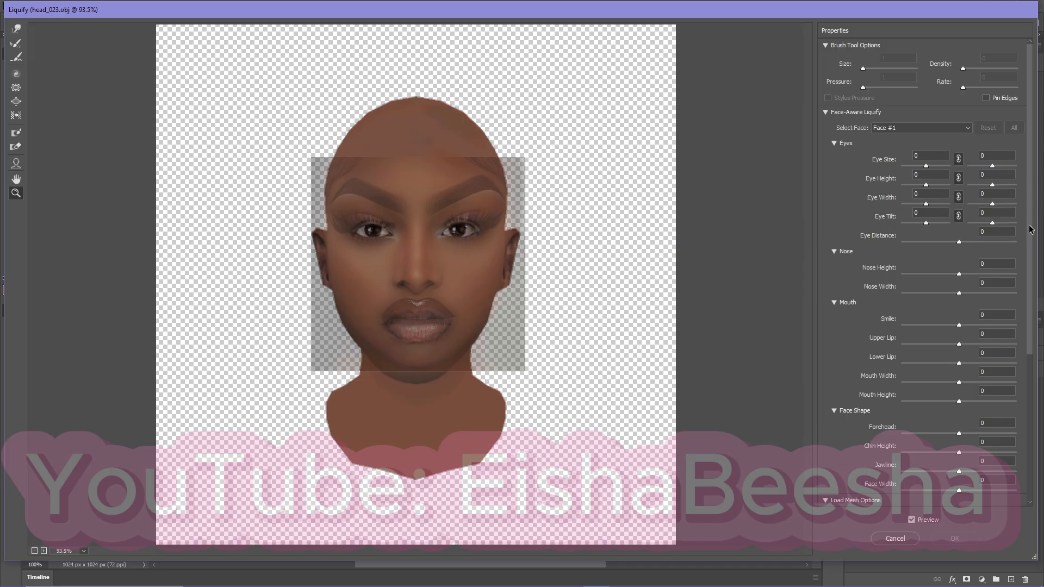
{"action": "scroll", "coordinate": [910, 456], "scroll_direction": "down", "scroll_amount": 5}
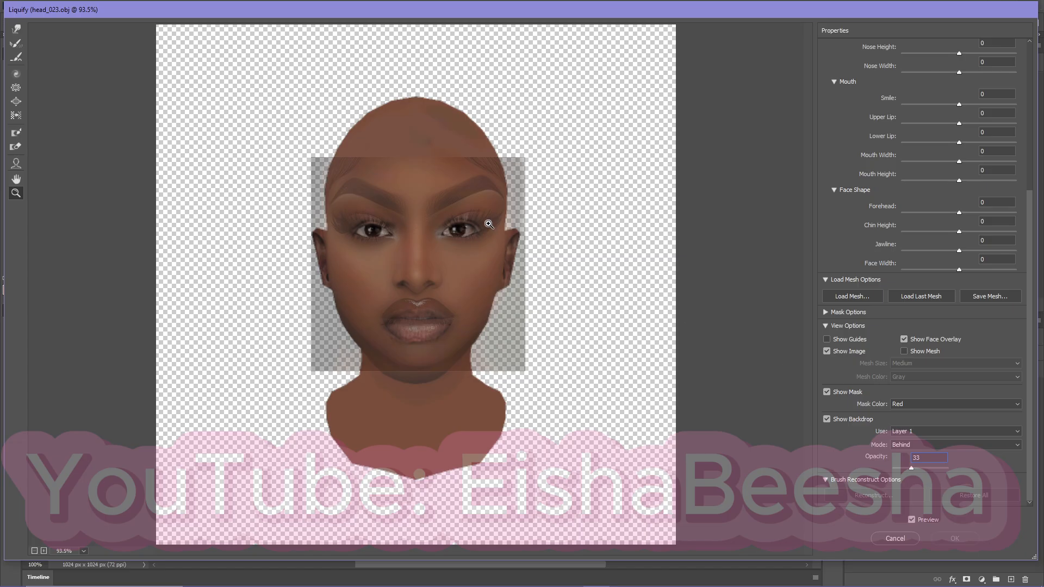
{"action": "left_click", "coordinate": [427, 239]}
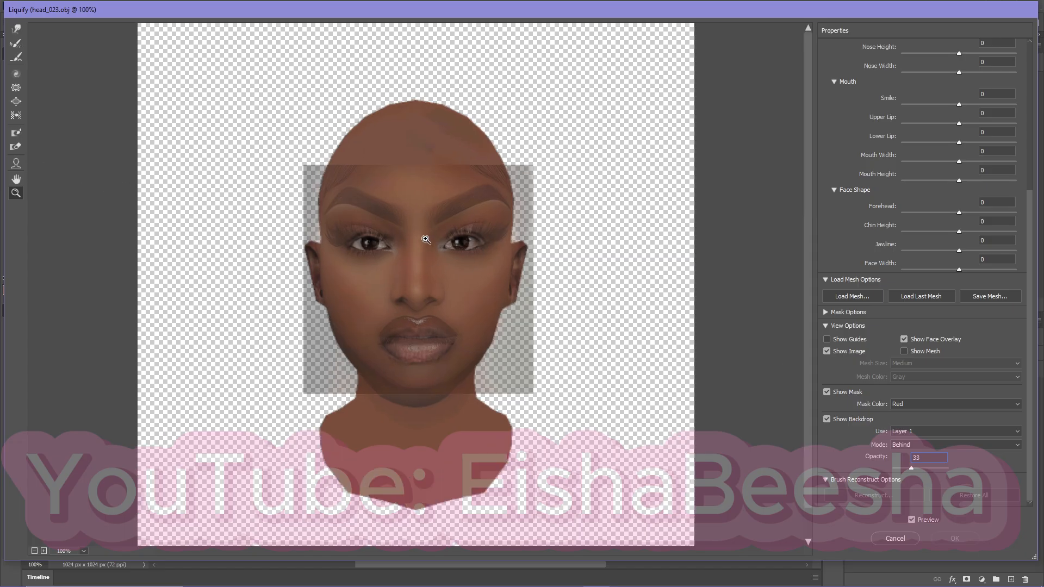
{"action": "left_click", "coordinate": [427, 242]}
{"action": "left_click", "coordinate": [427, 241]}
{"action": "scroll", "coordinate": [450, 329], "scroll_direction": "down", "scroll_amount": 2}
{"action": "scroll", "coordinate": [450, 330], "scroll_direction": "down", "scroll_amount": 3}
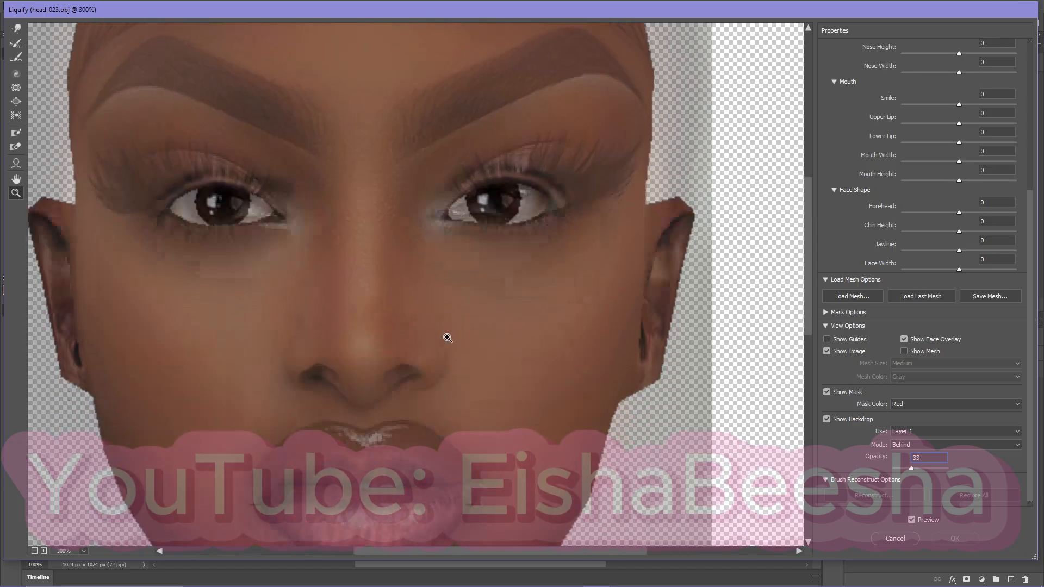
{"action": "scroll", "coordinate": [443, 333], "scroll_direction": "up", "scroll_amount": 2}
{"action": "left_click", "coordinate": [16, 29]}
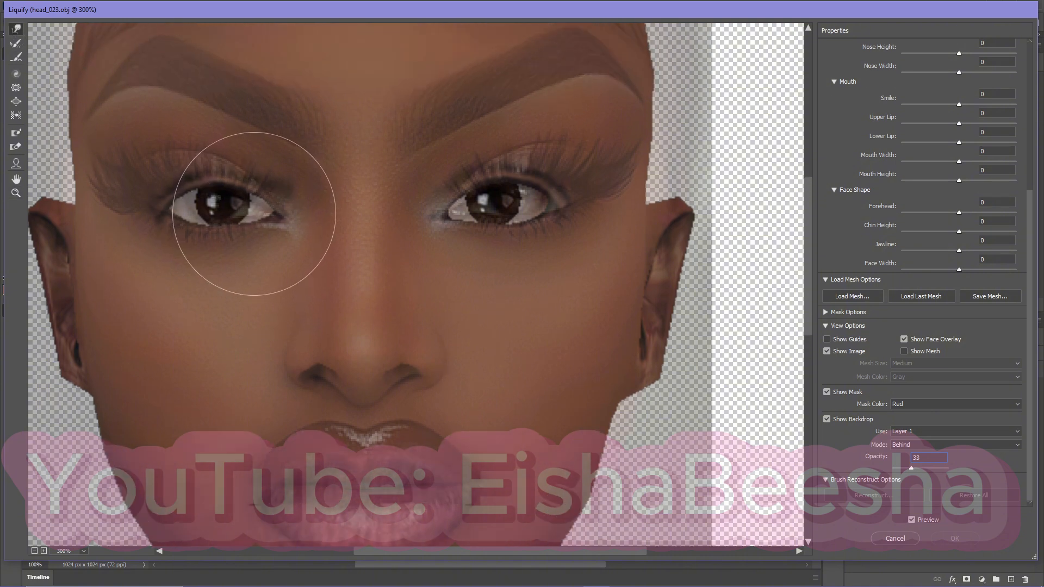
{"action": "mouse_move", "coordinate": [254, 214]}
{"action": "left_mouse_down"}
{"action": "mouse_move", "coordinate": [221, 191]}
{"action": "mouse_move", "coordinate": [150, 199]}
{"action": "left_mouse_up"}
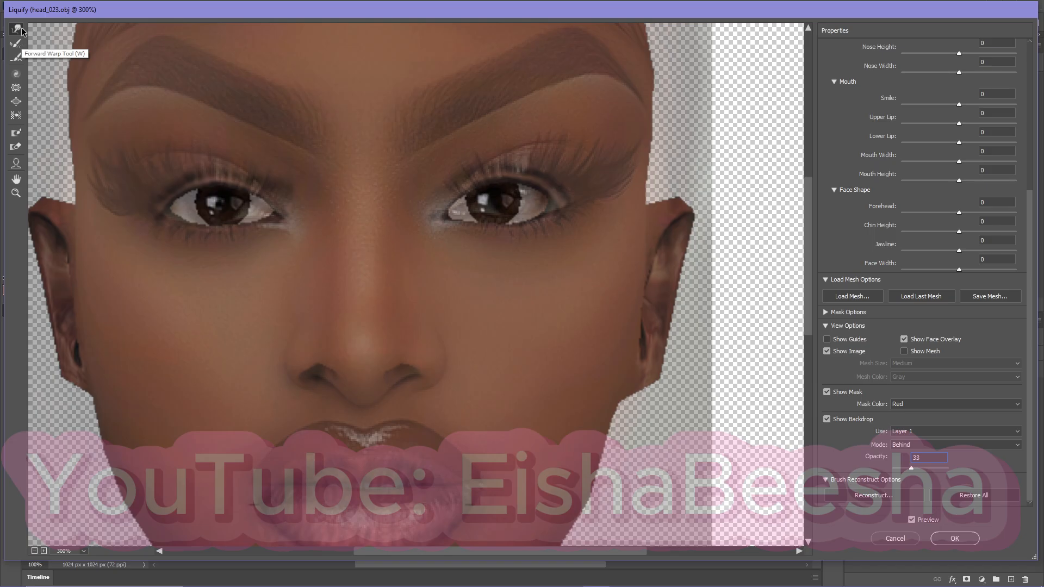
Reposition and resize both eyes of the face photo with the Face tool to match the model's eye openings.
{"action": "left_click", "coordinate": [17, 164]}
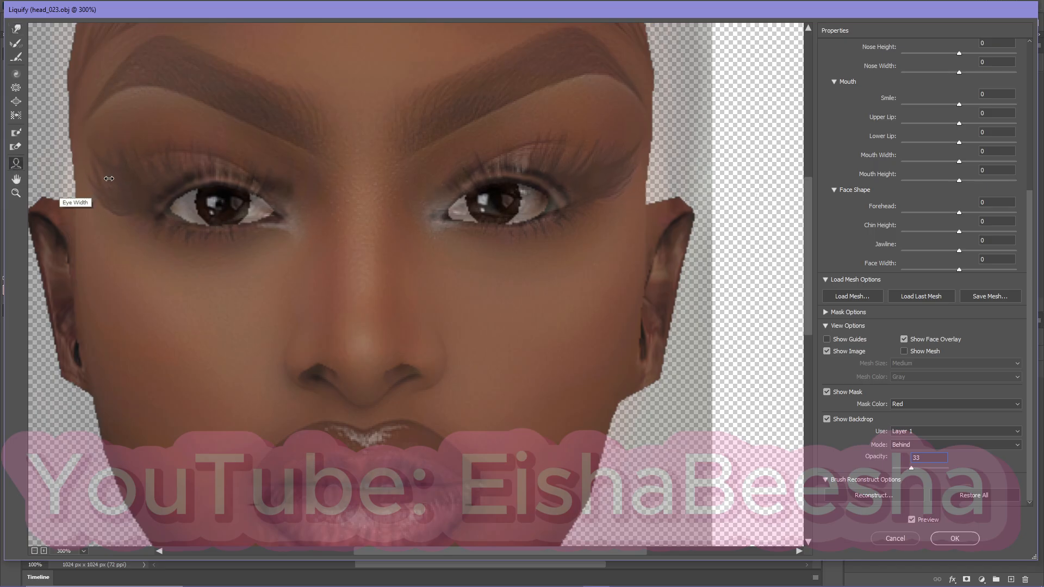
{"action": "left_click_drag", "start_coordinate": [109, 179], "coordinate": [66, 170]}
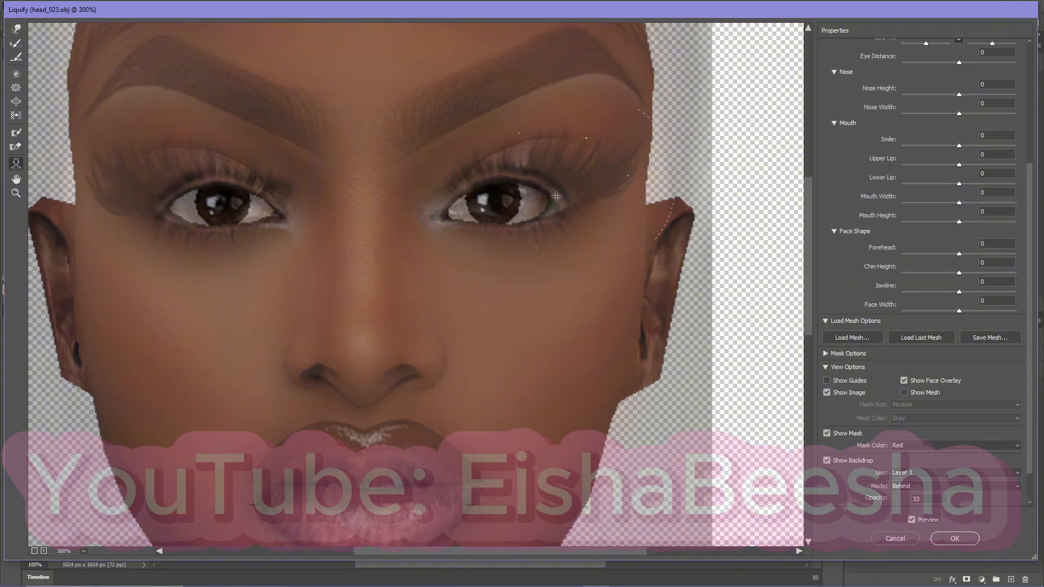
{"action": "left_click_drag", "start_coordinate": [533, 195], "coordinate": [514, 201]}
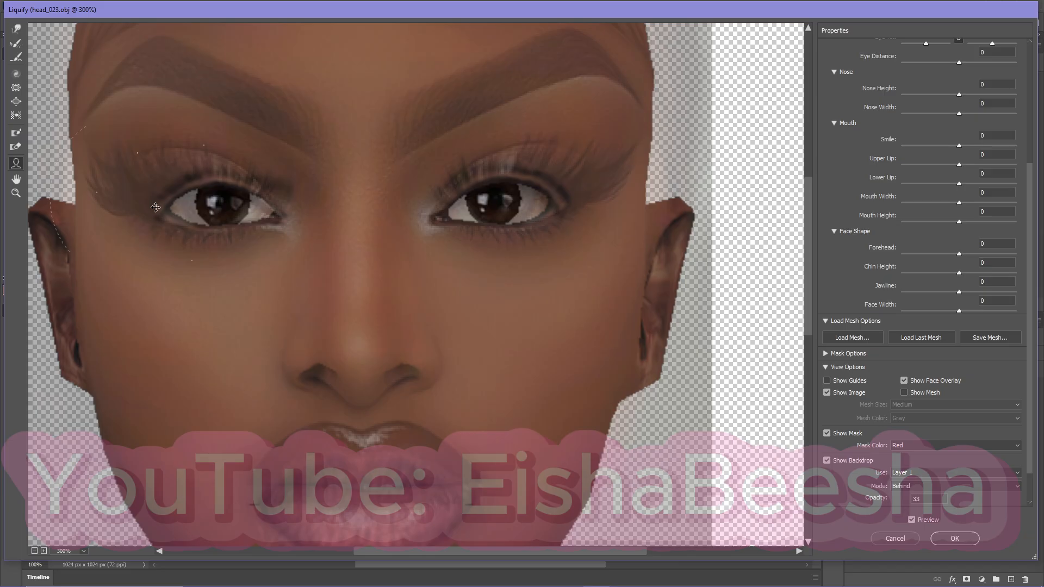
{"action": "left_click_drag", "start_coordinate": [215, 206], "coordinate": [220, 206]}
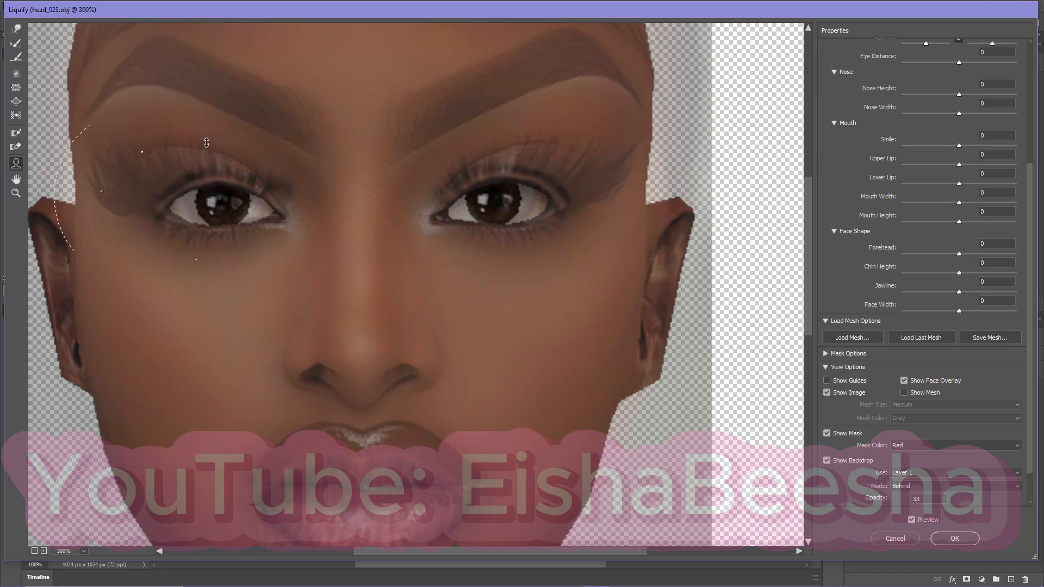
{"action": "left_click_drag", "start_coordinate": [209, 132], "coordinate": [210, 131]}
{"action": "mouse_move", "coordinate": [222, 219]}
{"action": "left_mouse_down"}
{"action": "mouse_move", "coordinate": [220, 208]}
{"action": "mouse_move", "coordinate": [225, 216]}
{"action": "left_mouse_up"}
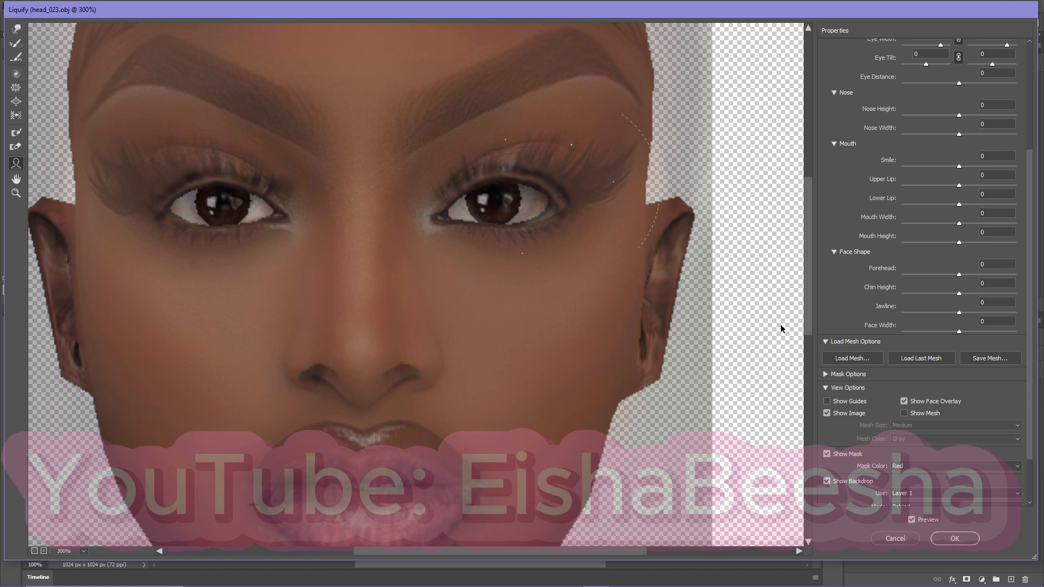
With the backdrop at 23 opacity, set Nose Height to 100 and Nose Width to 12 and nudge the mouth over the model's lips.
{"action": "mouse_move", "coordinate": [365, 338]}
{"action": "left_mouse_down"}
{"action": "mouse_move", "coordinate": [366, 319]}
{"action": "mouse_move", "coordinate": [364, 347]}
{"action": "left_mouse_up"}
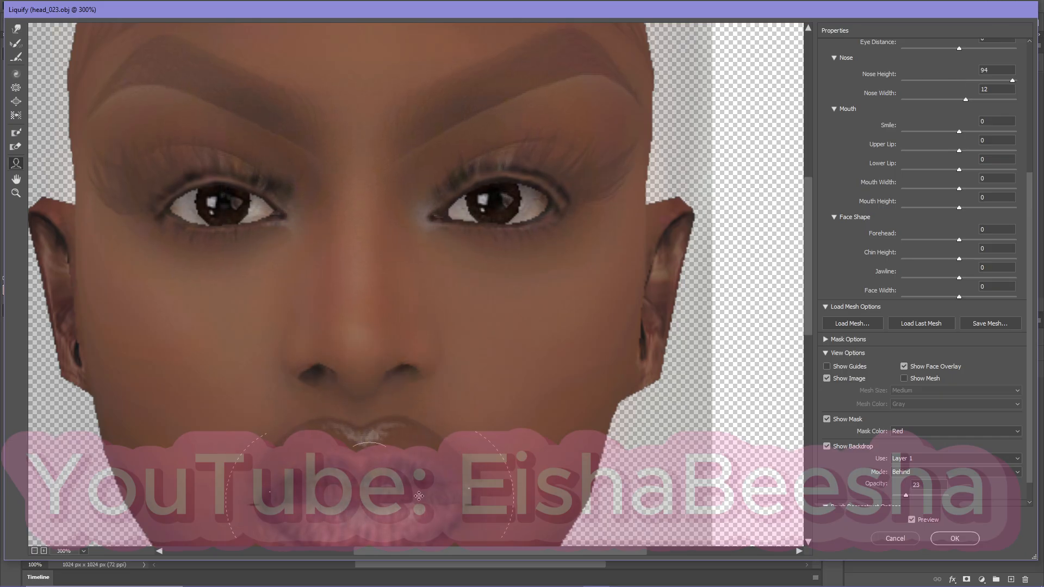
{"action": "scroll", "coordinate": [748, 413], "scroll_direction": "down", "scroll_amount": 3}
{"action": "mouse_move", "coordinate": [353, 401]}
{"action": "left_mouse_down"}
{"action": "mouse_move", "coordinate": [366, 397]}
{"action": "mouse_move", "coordinate": [364, 409]}
{"action": "left_mouse_up"}
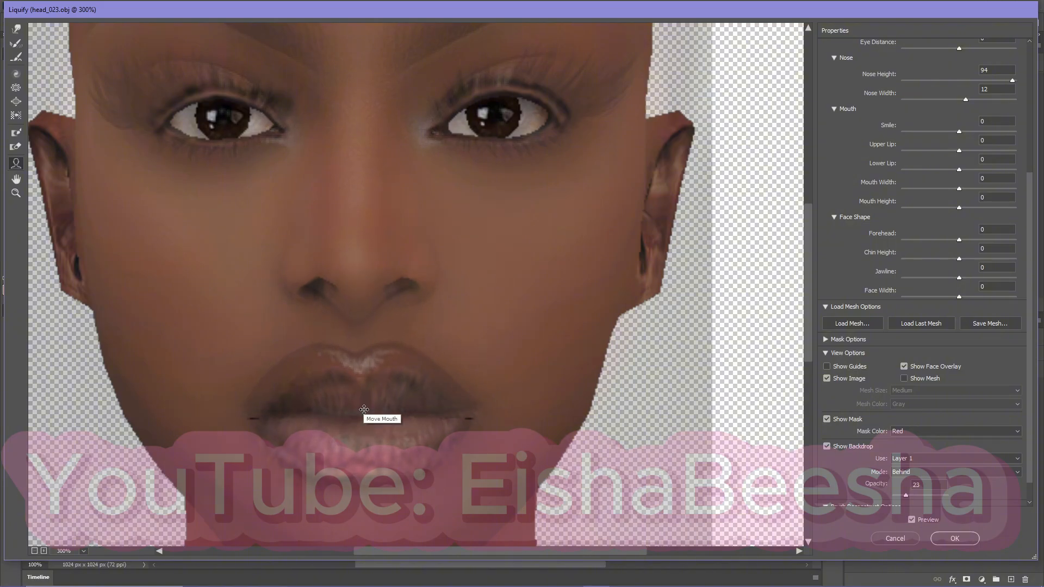
{"action": "left_click_drag", "start_coordinate": [365, 411], "coordinate": [365, 412]}
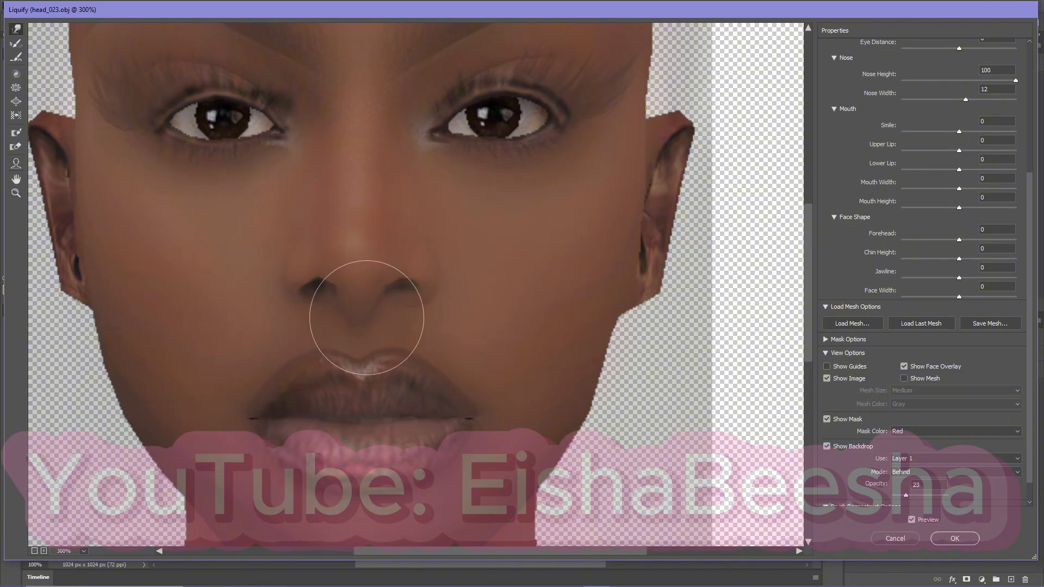
{"action": "key", "text": "["}
{"action": "key", "text": "["}
{"action": "key", "text": "["}
{"action": "key", "text": "["}
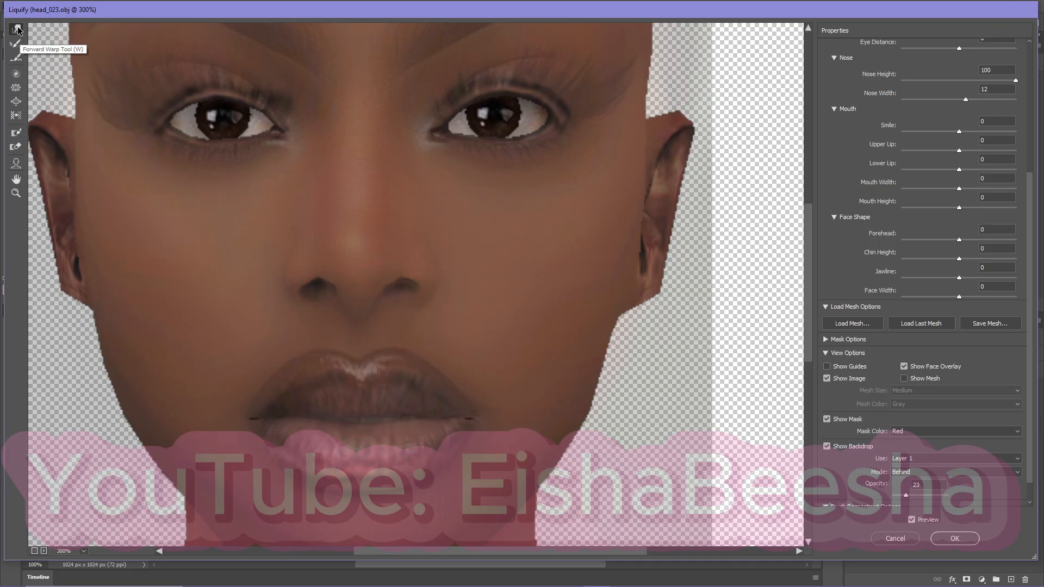
Align the photo's lips with the model's mouth corners and set Mouth Width to 26 using the Face tool.
{"action": "left_click", "coordinate": [17, 163]}
{"action": "mouse_move", "coordinate": [369, 410]}
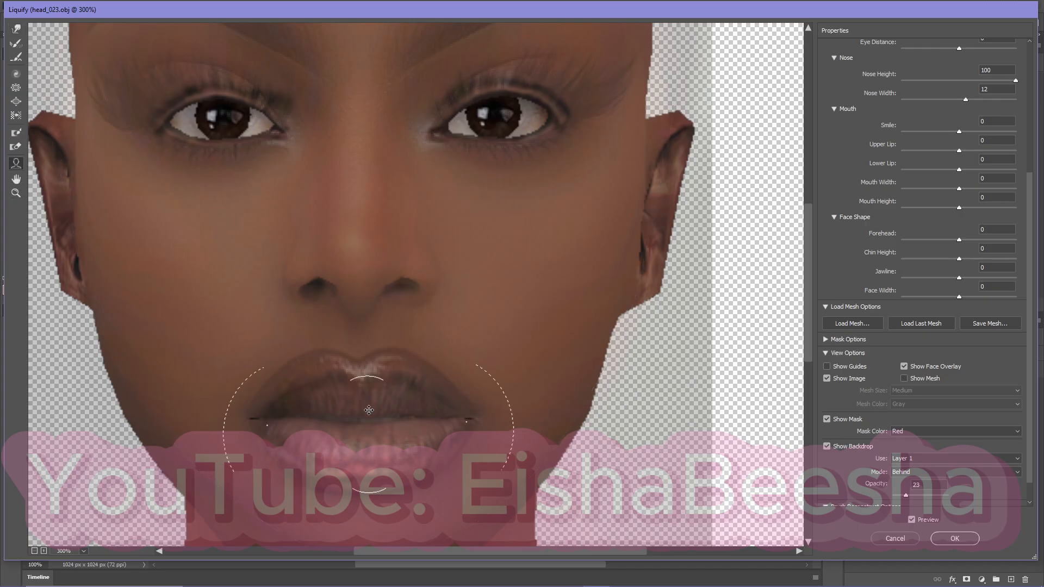
{"action": "mouse_move", "coordinate": [361, 410]}
{"action": "left_mouse_down"}
{"action": "mouse_move", "coordinate": [357, 437]}
{"action": "mouse_move", "coordinate": [376, 395]}
{"action": "left_mouse_up"}
{"action": "left_click", "coordinate": [16, 29]}
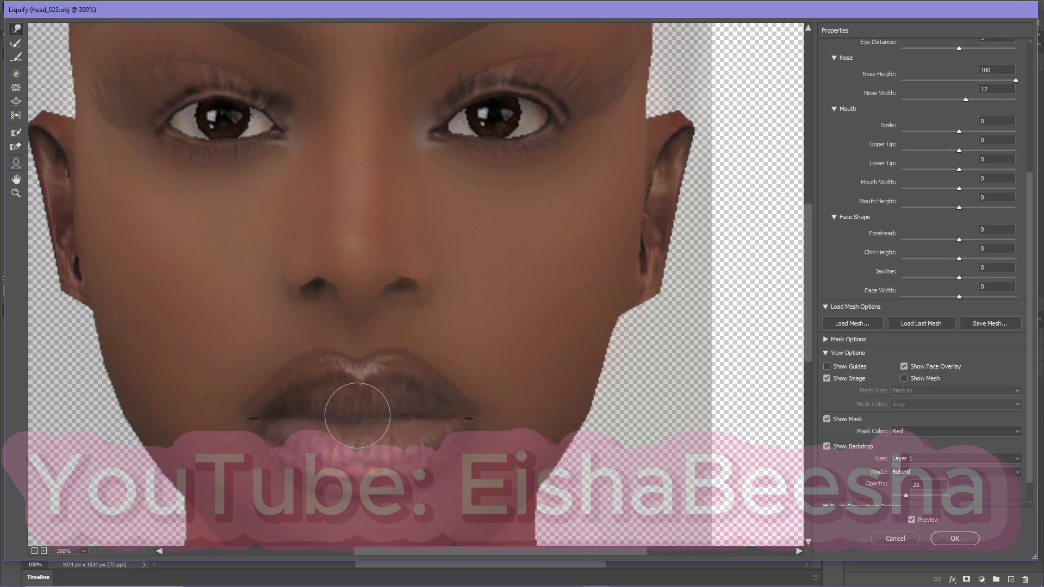
{"action": "left_click", "coordinate": [16, 163]}
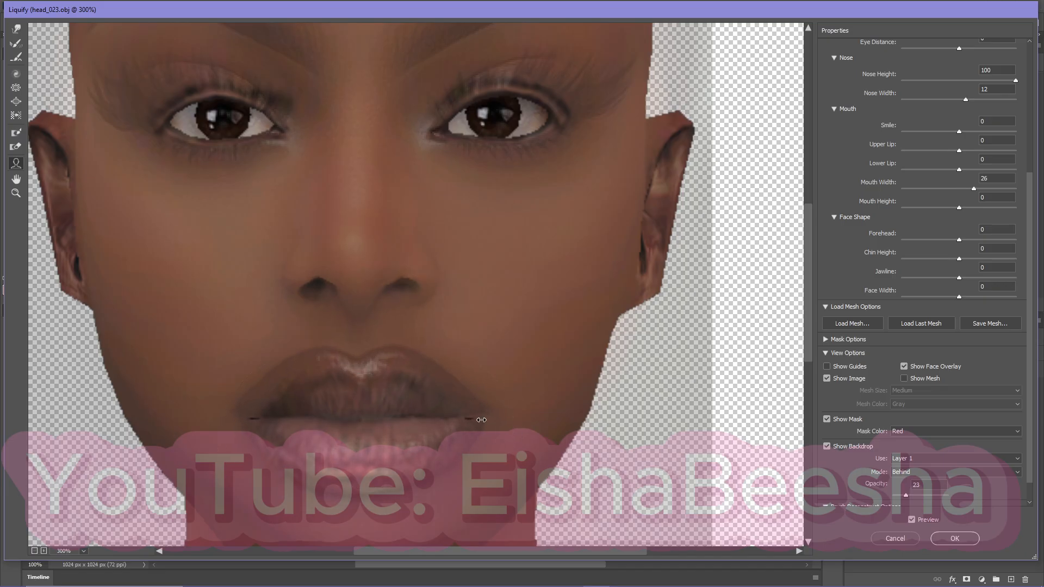
Fit the photo's chin and jaw to the model with Chin Height -100 and Jawline 8.
{"action": "scroll", "coordinate": [724, 326], "scroll_direction": "down", "scroll_amount": 3}
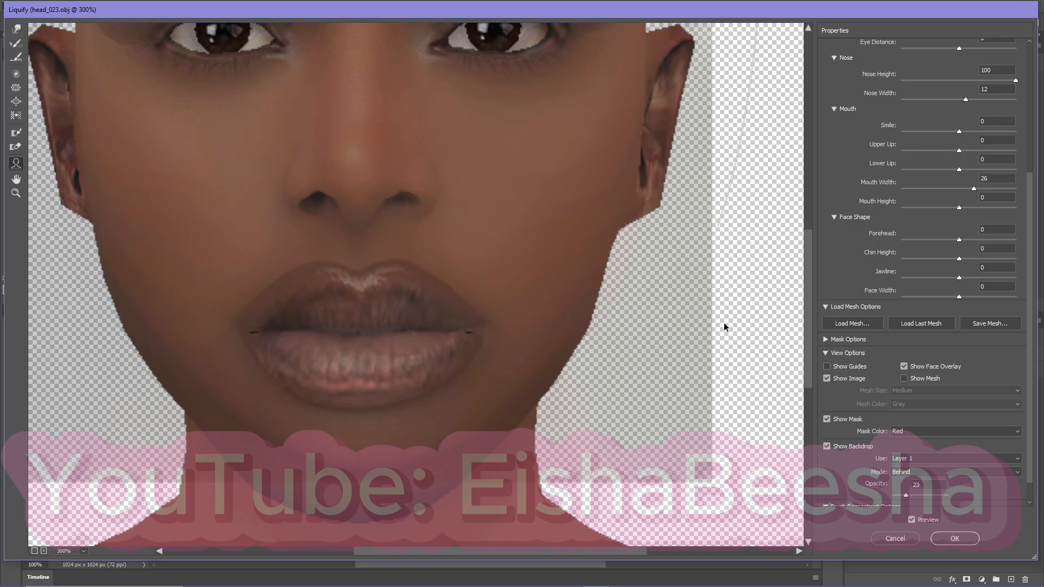
{"action": "scroll", "coordinate": [724, 325], "scroll_direction": "down", "scroll_amount": 2}
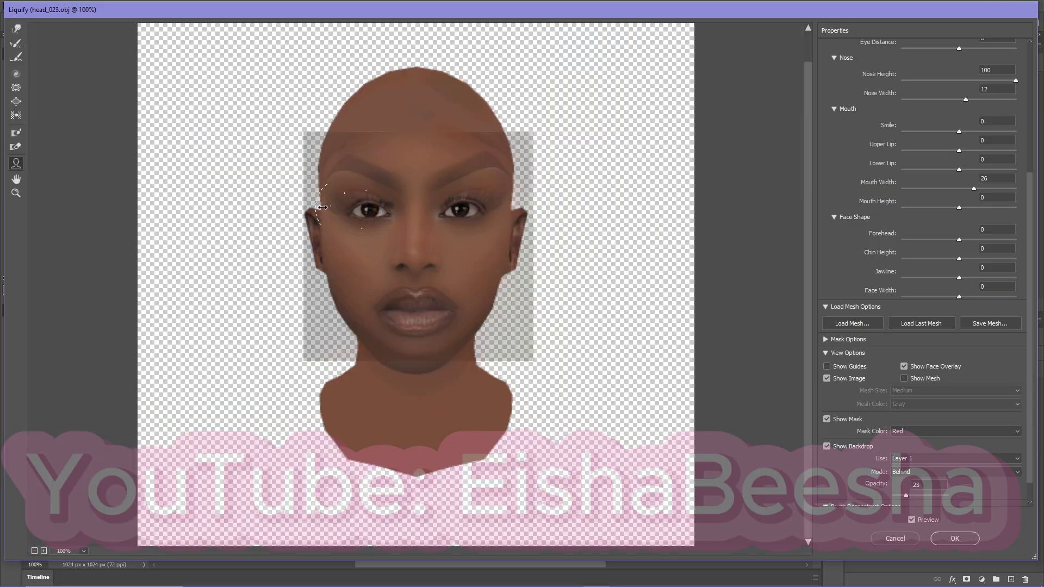
{"action": "key", "text": "w"}
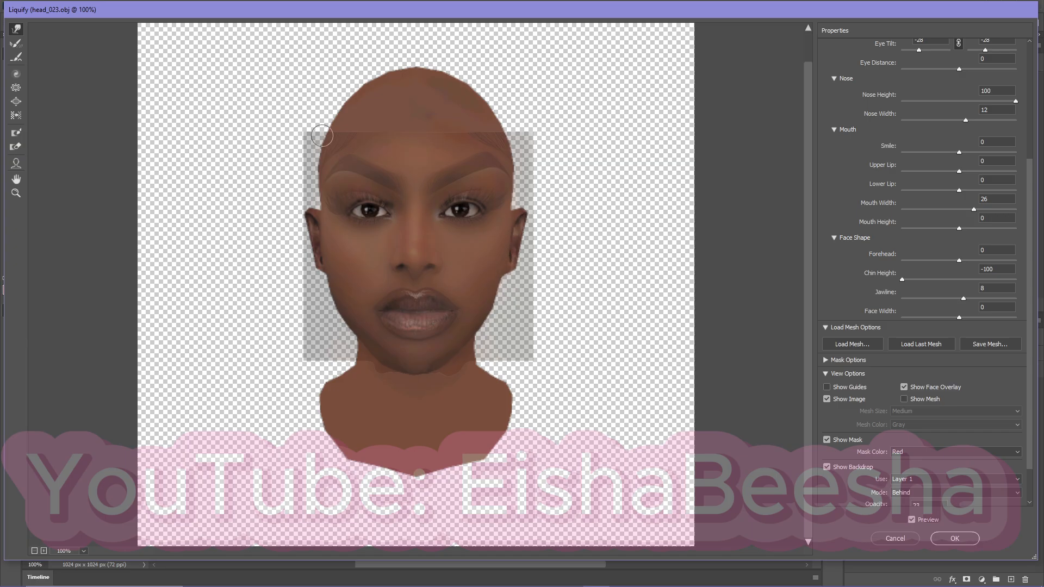
Warp the photo's outer edges outward over the forehead, cheeks and jaw, checking with the backdrop at 100 opacity, and apply the Liquify changes.
{"action": "left_click_drag", "start_coordinate": [318, 165], "coordinate": [298, 153]}
{"action": "left_click_drag", "start_coordinate": [349, 126], "coordinate": [373, 129]}
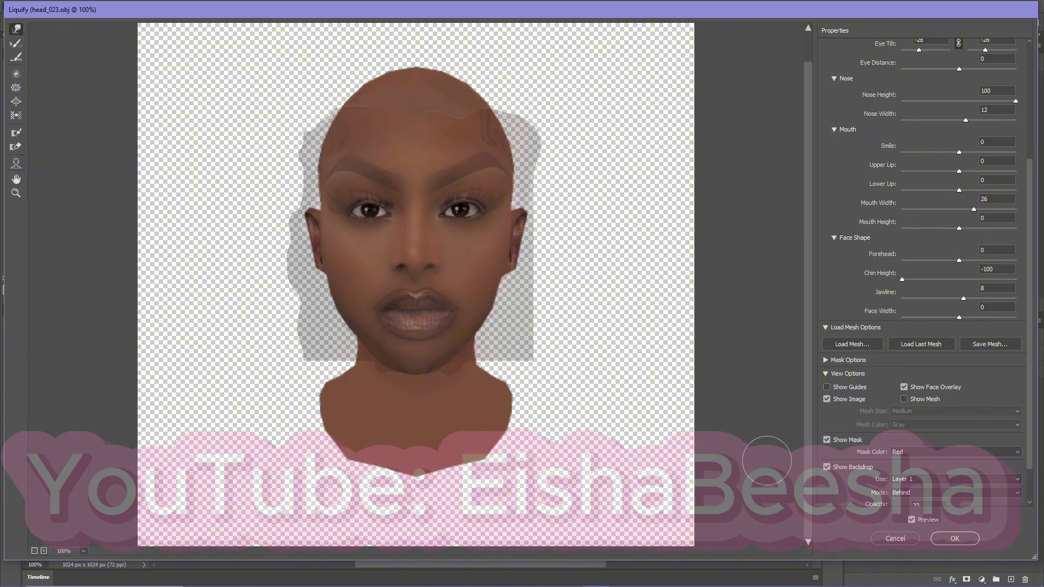
{"action": "scroll", "coordinate": [866, 484], "scroll_direction": "down", "scroll_amount": 2}
{"action": "left_click_drag", "start_coordinate": [906, 483], "coordinate": [968, 488]}
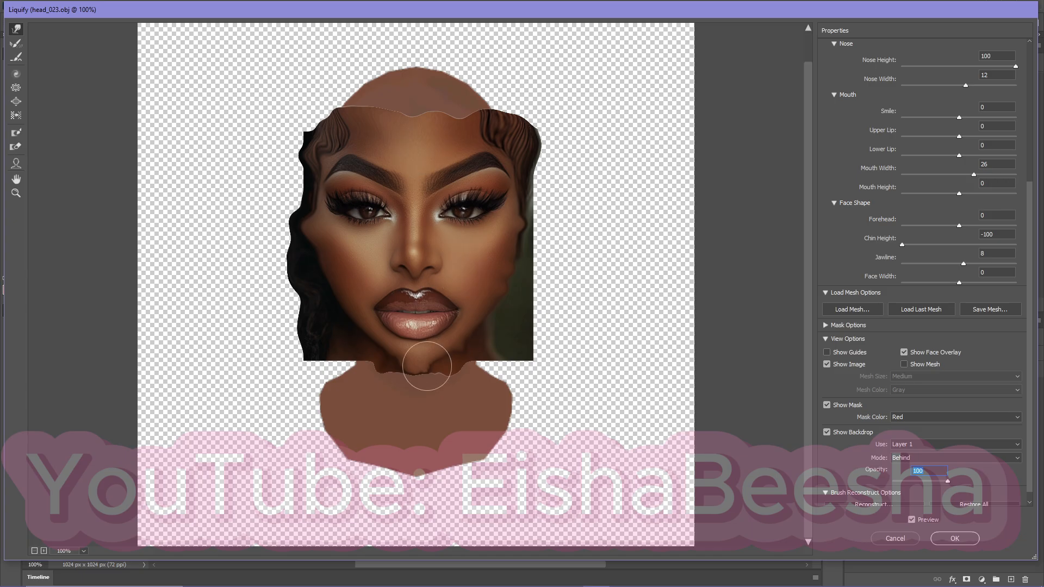
{"action": "mouse_move", "coordinate": [365, 369]}
{"action": "left_mouse_down"}
{"action": "mouse_move", "coordinate": [343, 336]}
{"action": "mouse_move", "coordinate": [323, 343]}
{"action": "mouse_move", "coordinate": [329, 313]}
{"action": "mouse_move", "coordinate": [309, 324]}
{"action": "mouse_move", "coordinate": [318, 294]}
{"action": "mouse_move", "coordinate": [313, 282]}
{"action": "mouse_move", "coordinate": [295, 283]}
{"action": "mouse_move", "coordinate": [296, 239]}
{"action": "mouse_move", "coordinate": [277, 231]}
{"action": "mouse_move", "coordinate": [312, 268]}
{"action": "mouse_move", "coordinate": [308, 286]}
{"action": "mouse_move", "coordinate": [326, 333]}
{"action": "left_mouse_up"}
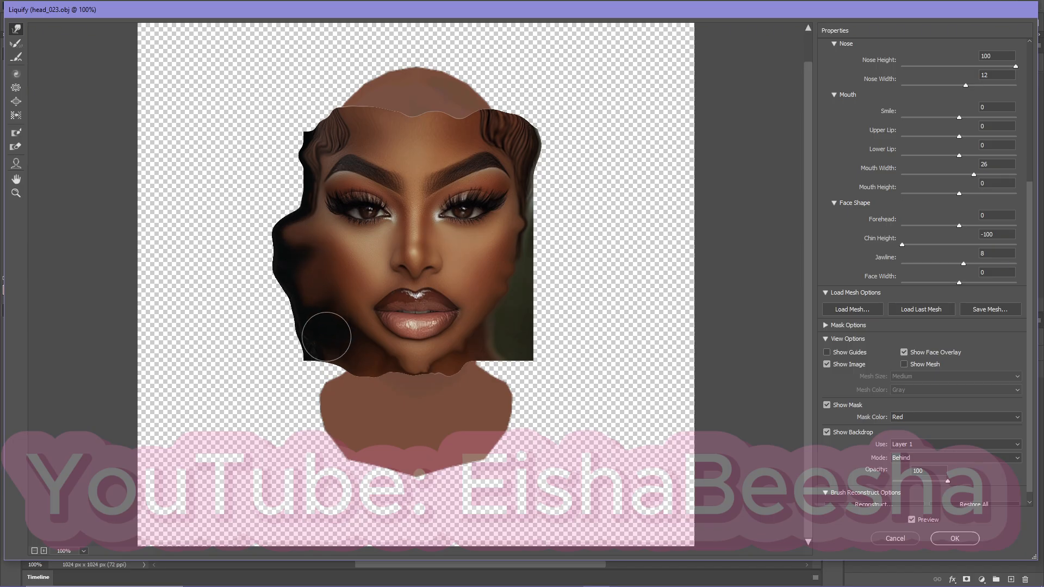
{"action": "mouse_move", "coordinate": [536, 255]}
{"action": "left_mouse_down"}
{"action": "mouse_move", "coordinate": [560, 240]}
{"action": "mouse_move", "coordinate": [550, 234]}
{"action": "left_mouse_up"}
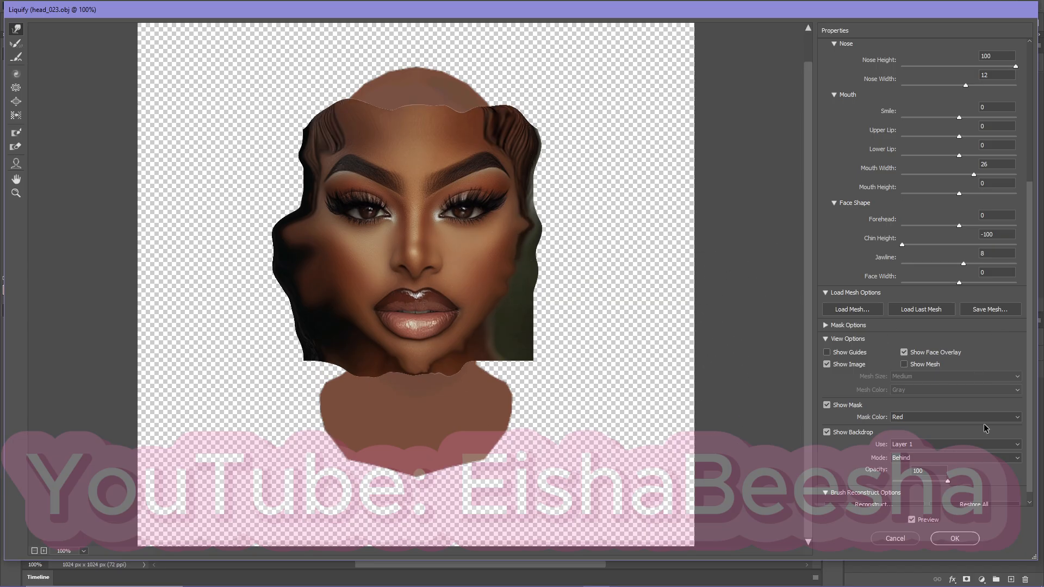
{"action": "scroll", "coordinate": [949, 501], "scroll_direction": "down", "scroll_amount": 1}
{"action": "left_click", "coordinate": [955, 539]}
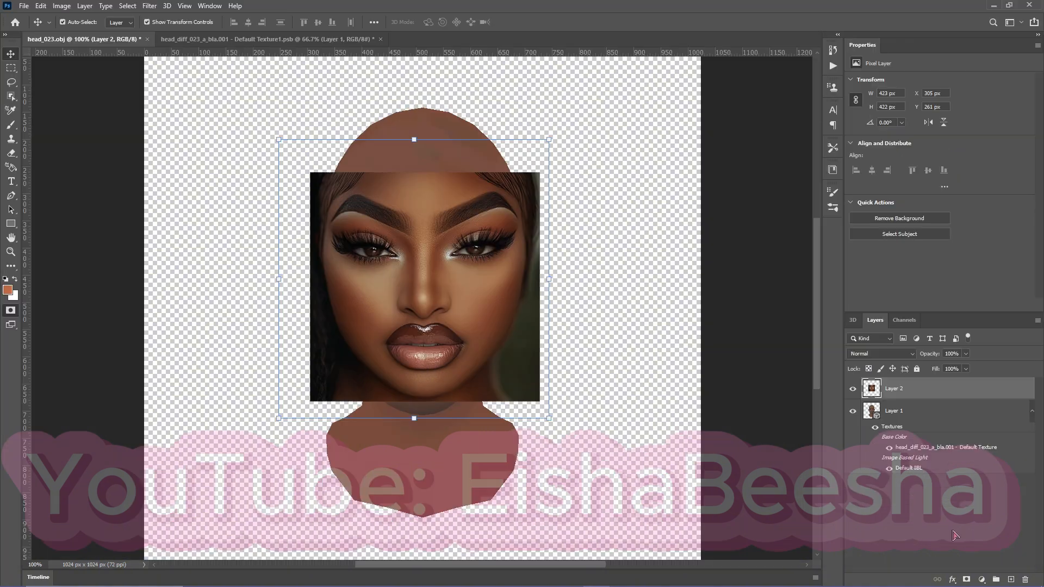
Replace the old Layer 1 in the head_diff_023_a_bla.001 texture document with a new blank layer.
{"action": "right_click", "coordinate": [926, 393]}
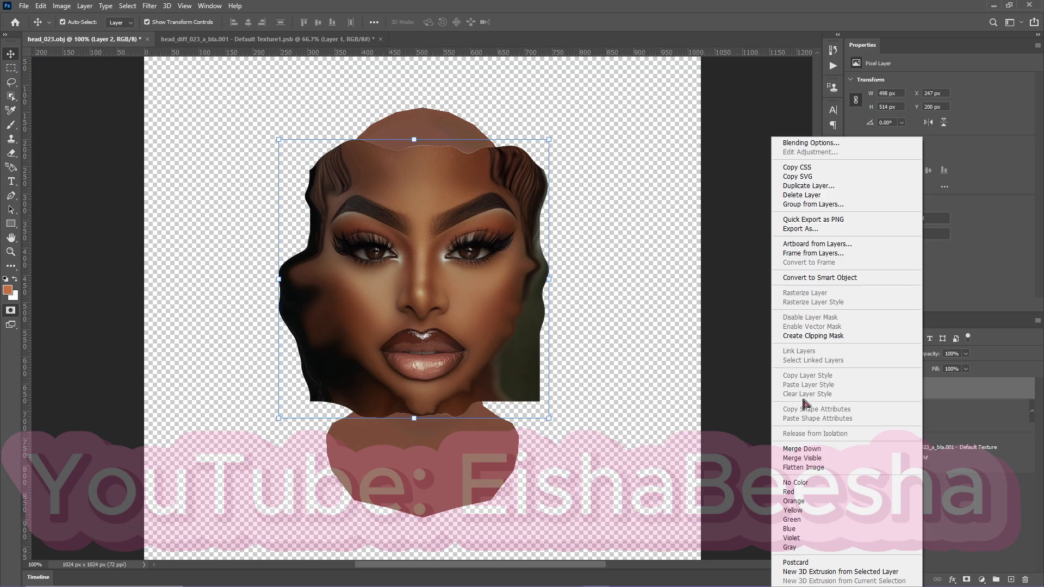
{"action": "left_click", "coordinate": [262, 38]}
{"action": "left_click", "coordinate": [262, 40]}
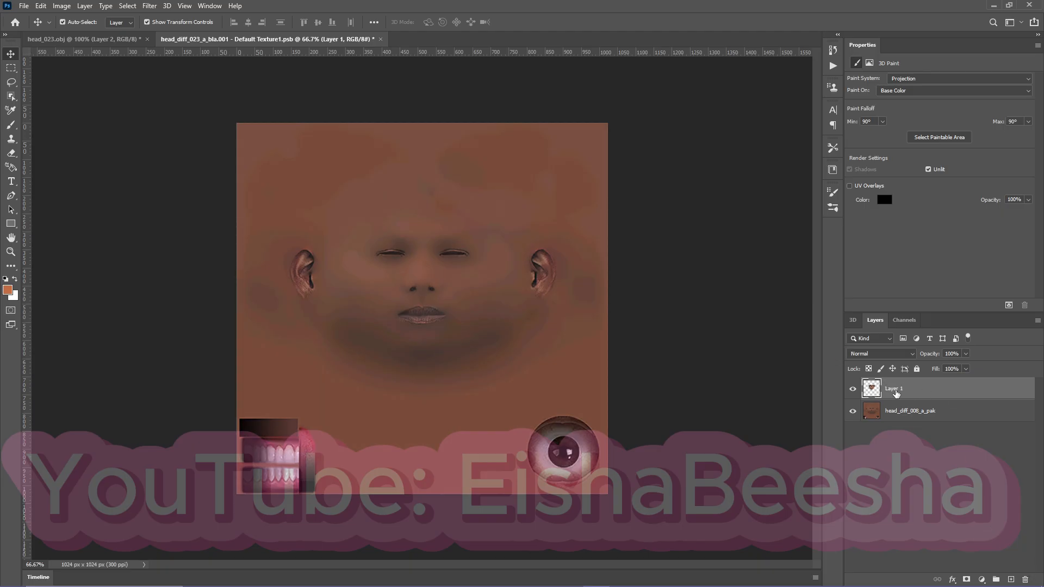
{"action": "left_click", "coordinate": [1026, 581]}
{"action": "left_click", "coordinate": [483, 223]}
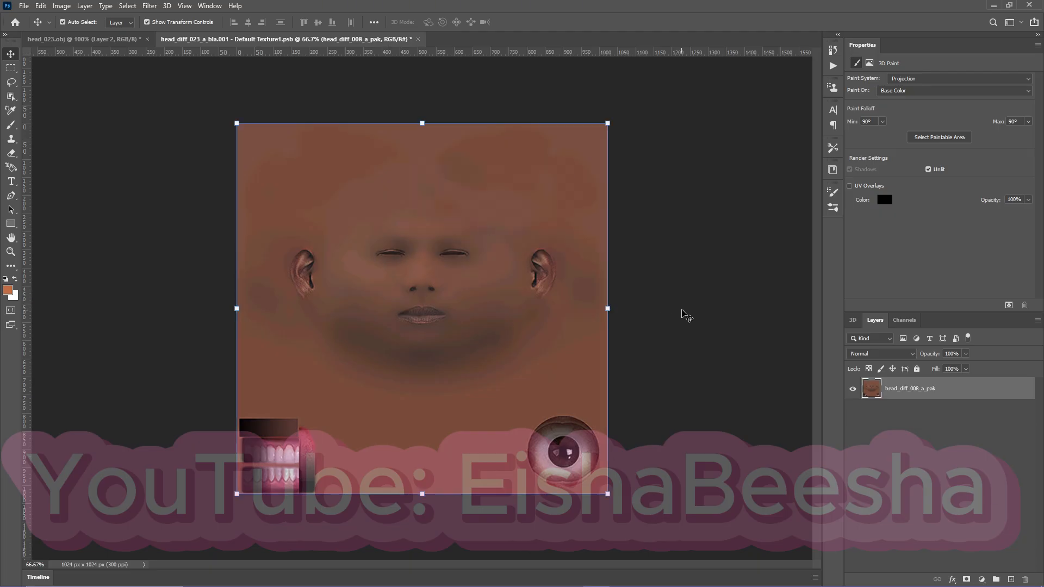
{"action": "left_click", "coordinate": [118, 40]}
{"action": "left_click", "coordinate": [213, 40]}
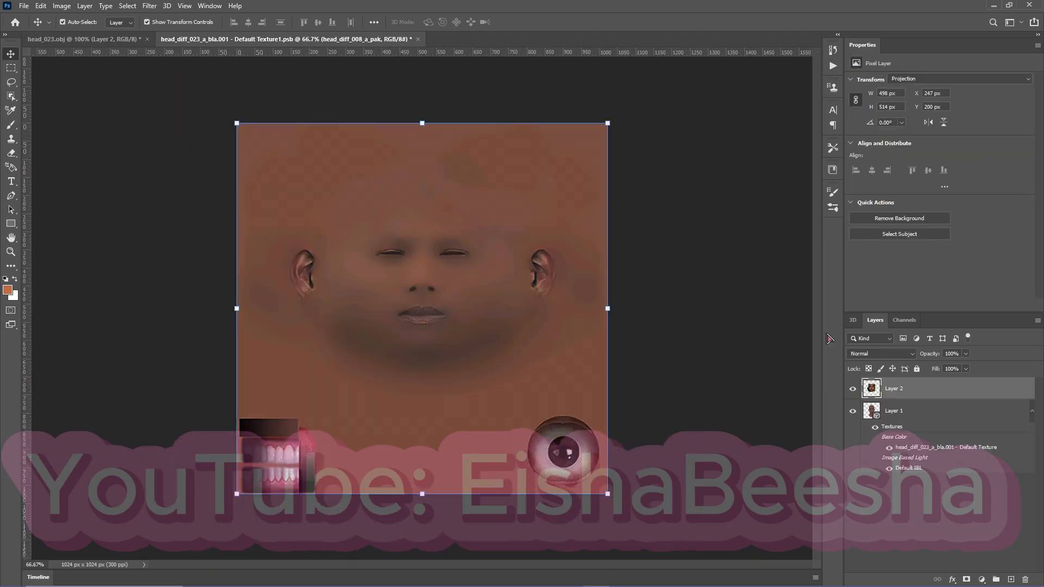
{"action": "left_click", "coordinate": [1011, 580]}
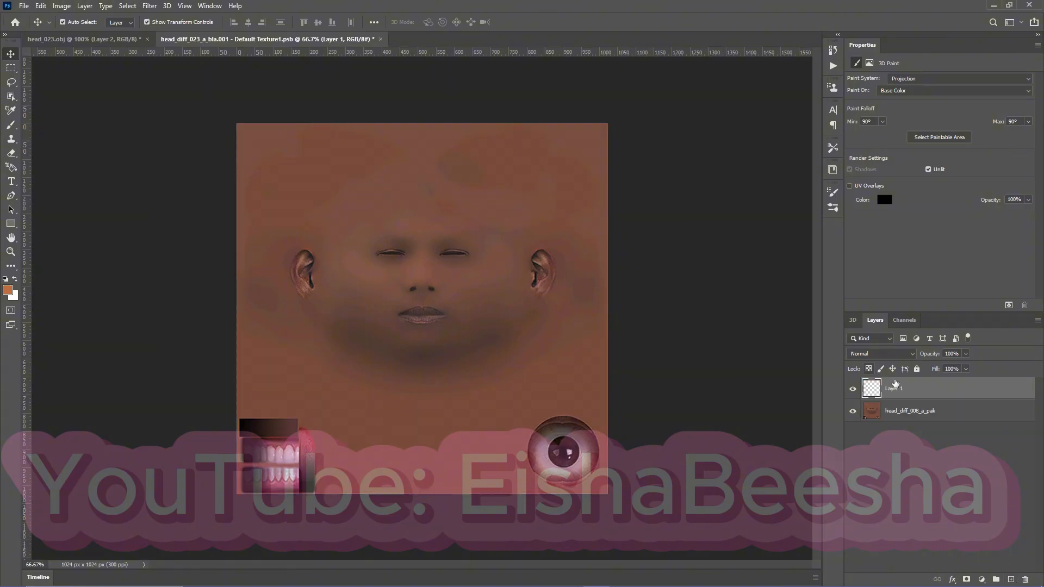
Merge the visible layers in head_023.obj to project the liquified face photo onto the 3D head.
{"action": "left_click", "coordinate": [84, 39]}
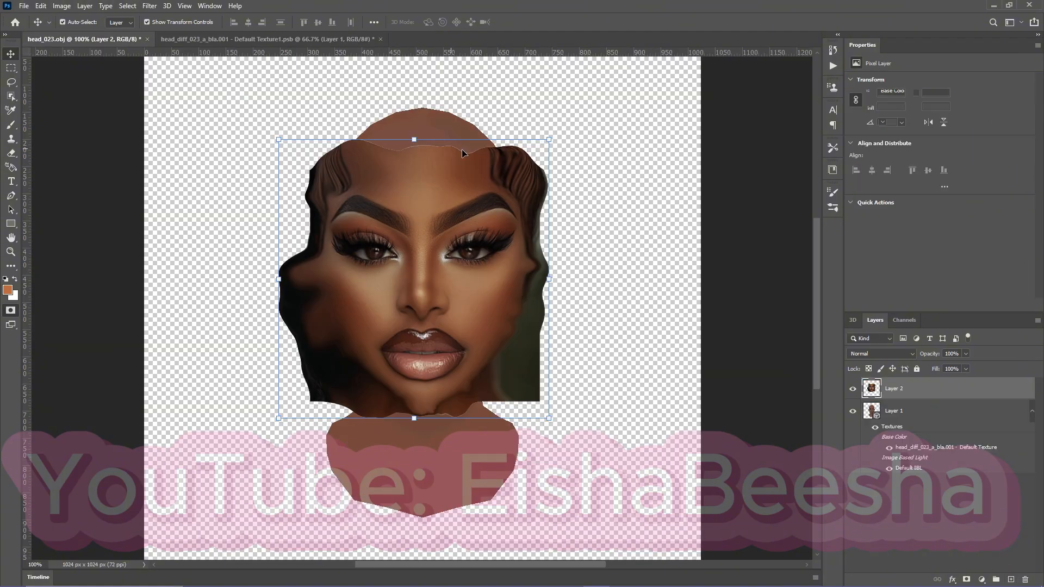
{"action": "right_click", "coordinate": [946, 395]}
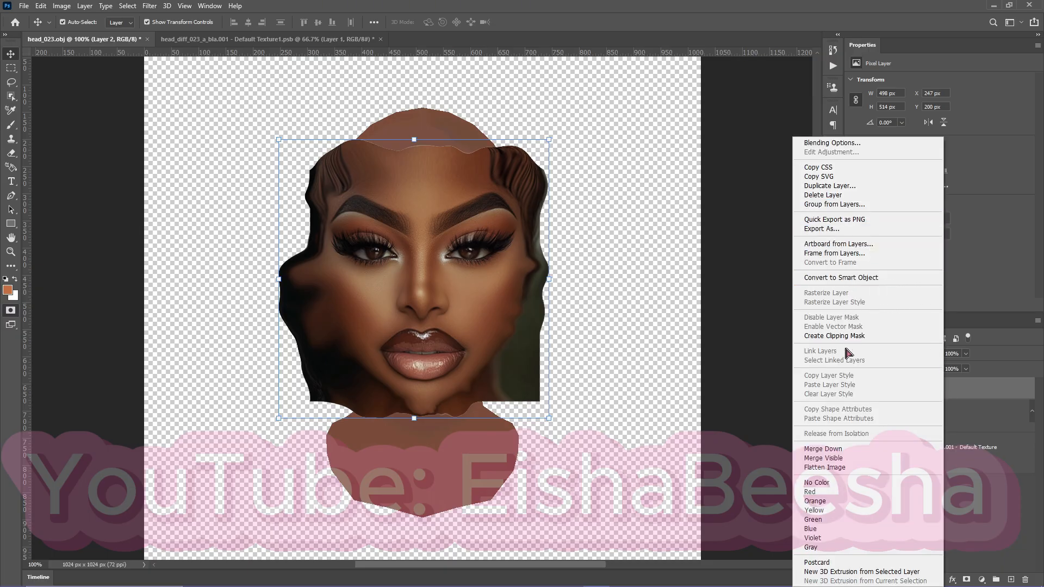
{"action": "left_click", "coordinate": [837, 460]}
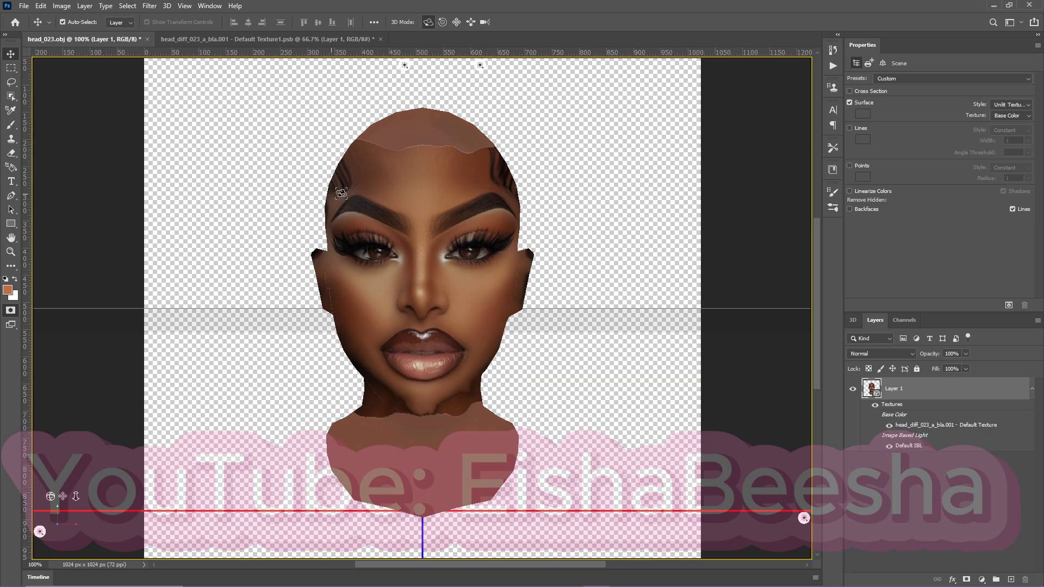
Close the open texture document and reopen the head_diff_023_a_bla.001 Base Color texture from the 3D layer.
{"action": "left_click", "coordinate": [326, 39]}
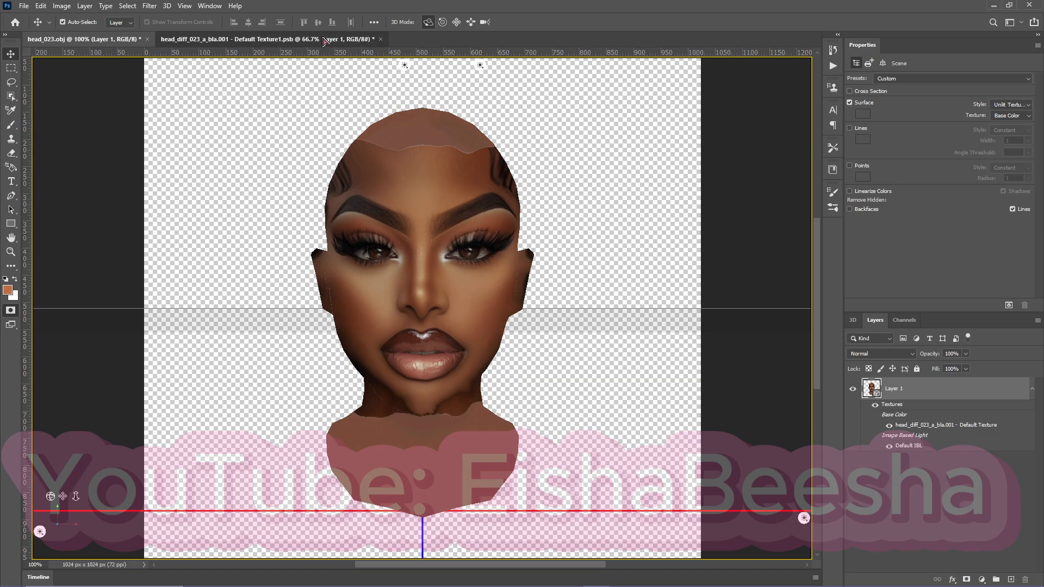
{"action": "left_click", "coordinate": [97, 39]}
{"action": "left_click", "coordinate": [374, 41]}
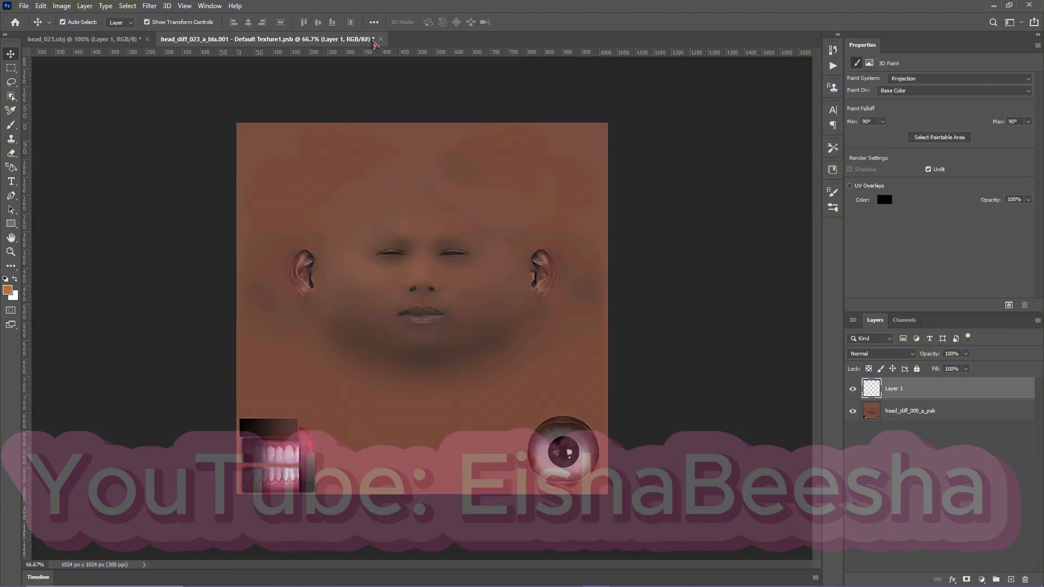
{"action": "left_click", "coordinate": [380, 39]}
{"action": "left_click", "coordinate": [535, 222]}
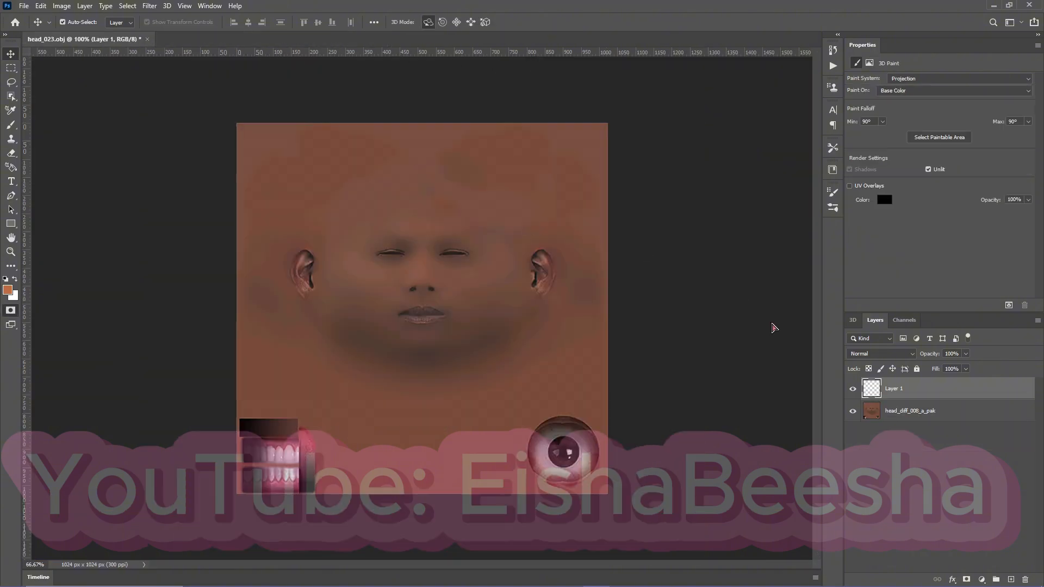
{"action": "double_click", "coordinate": [961, 427]}
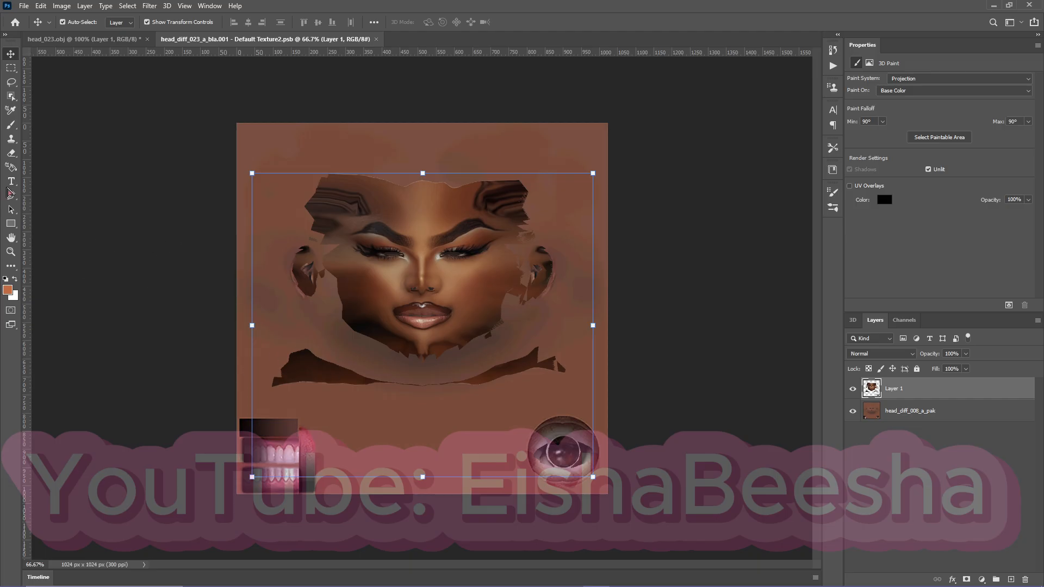
Erase the projected ear, neck and outer hair fragments around the face on Layer 1, setting the eraser's smoothing to 8%.
{"action": "left_click", "coordinate": [10, 154]}
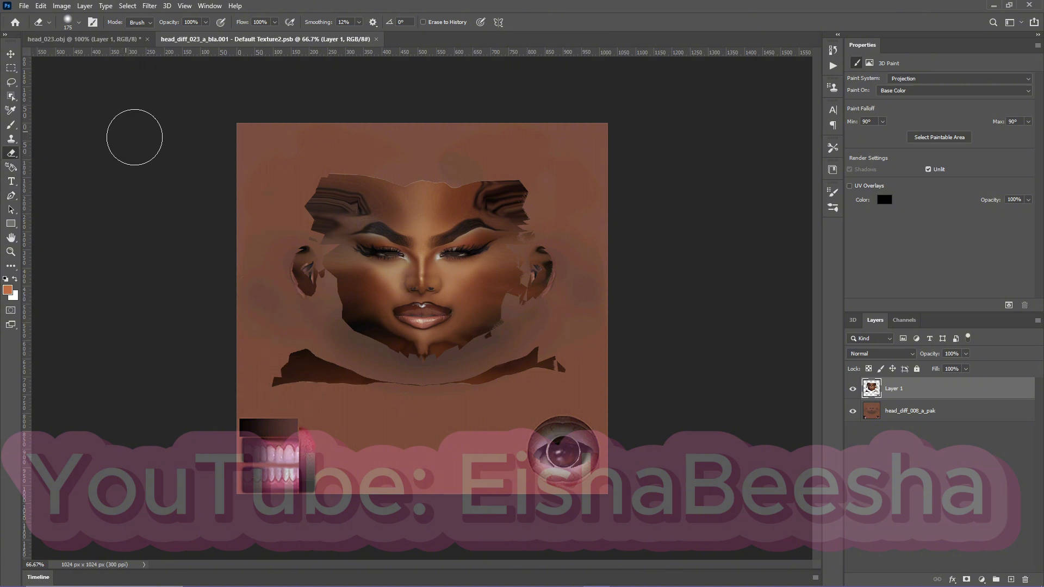
{"action": "mouse_move", "coordinate": [268, 268]}
{"action": "left_mouse_down"}
{"action": "mouse_move", "coordinate": [285, 268]}
{"action": "mouse_move", "coordinate": [293, 330]}
{"action": "left_mouse_up"}
{"action": "mouse_move", "coordinate": [288, 287]}
{"action": "left_mouse_down"}
{"action": "mouse_move", "coordinate": [321, 162]}
{"action": "mouse_move", "coordinate": [302, 192]}
{"action": "mouse_move", "coordinate": [350, 169]}
{"action": "mouse_move", "coordinate": [291, 204]}
{"action": "mouse_move", "coordinate": [378, 162]}
{"action": "mouse_move", "coordinate": [512, 162]}
{"action": "mouse_move", "coordinate": [530, 179]}
{"action": "mouse_move", "coordinate": [447, 158]}
{"action": "mouse_move", "coordinate": [369, 174]}
{"action": "mouse_move", "coordinate": [448, 169]}
{"action": "mouse_move", "coordinate": [543, 203]}
{"action": "mouse_move", "coordinate": [560, 242]}
{"action": "mouse_move", "coordinate": [547, 320]}
{"action": "mouse_move", "coordinate": [576, 238]}
{"action": "mouse_move", "coordinate": [563, 302]}
{"action": "mouse_move", "coordinate": [586, 350]}
{"action": "mouse_move", "coordinate": [405, 393]}
{"action": "mouse_move", "coordinate": [311, 388]}
{"action": "mouse_move", "coordinate": [244, 346]}
{"action": "left_mouse_up"}
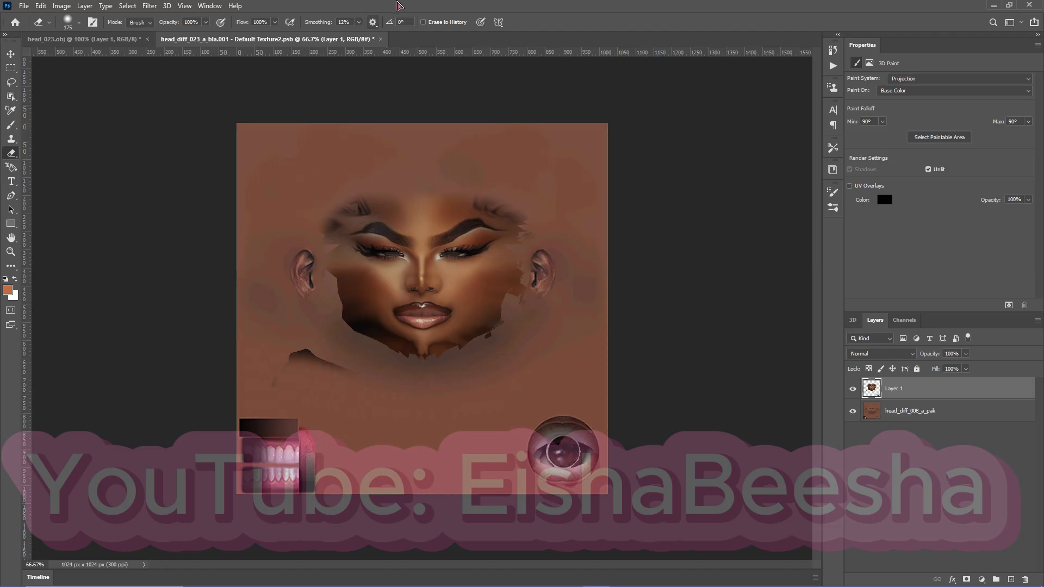
{"action": "left_click", "coordinate": [360, 22]}
{"action": "mouse_move", "coordinate": [238, 407]}
{"action": "left_mouse_down"}
{"action": "mouse_move", "coordinate": [334, 416]}
{"action": "mouse_move", "coordinate": [285, 366]}
{"action": "mouse_move", "coordinate": [281, 387]}
{"action": "mouse_move", "coordinate": [290, 392]}
{"action": "mouse_move", "coordinate": [259, 338]}
{"action": "mouse_move", "coordinate": [277, 323]}
{"action": "mouse_move", "coordinate": [331, 346]}
{"action": "mouse_move", "coordinate": [356, 380]}
{"action": "mouse_move", "coordinate": [312, 427]}
{"action": "left_mouse_up"}
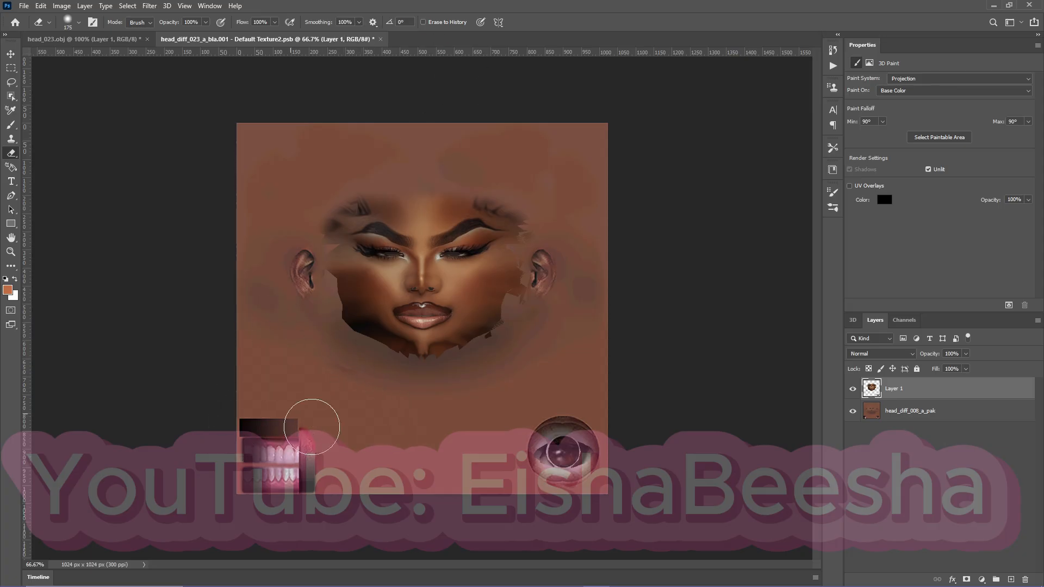
{"action": "left_click", "coordinate": [359, 22]}
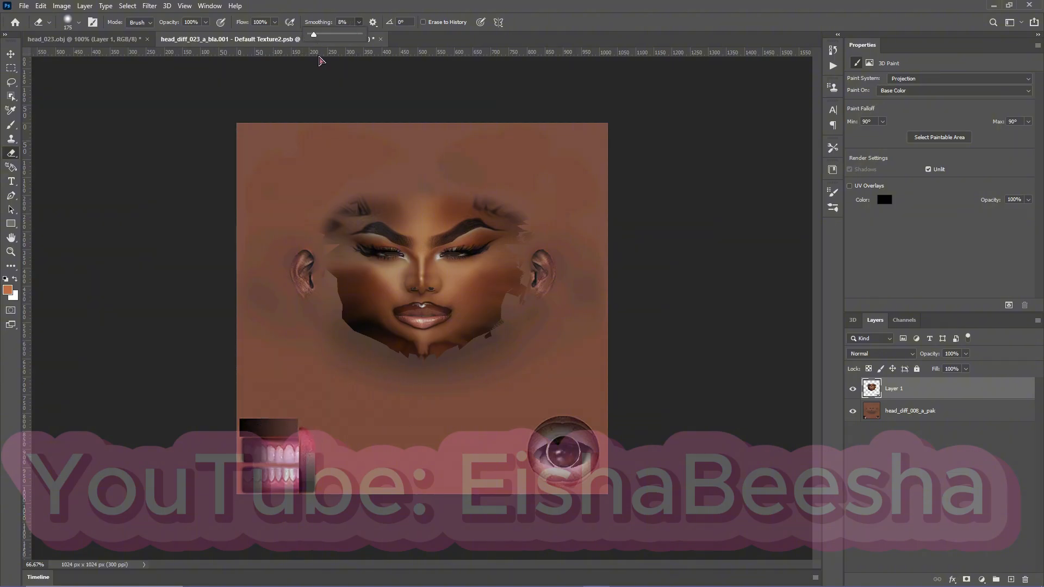
{"action": "mouse_move", "coordinate": [548, 333]}
{"action": "left_mouse_down"}
{"action": "mouse_move", "coordinate": [553, 319]}
{"action": "mouse_move", "coordinate": [489, 357]}
{"action": "mouse_move", "coordinate": [479, 379]}
{"action": "left_mouse_up"}
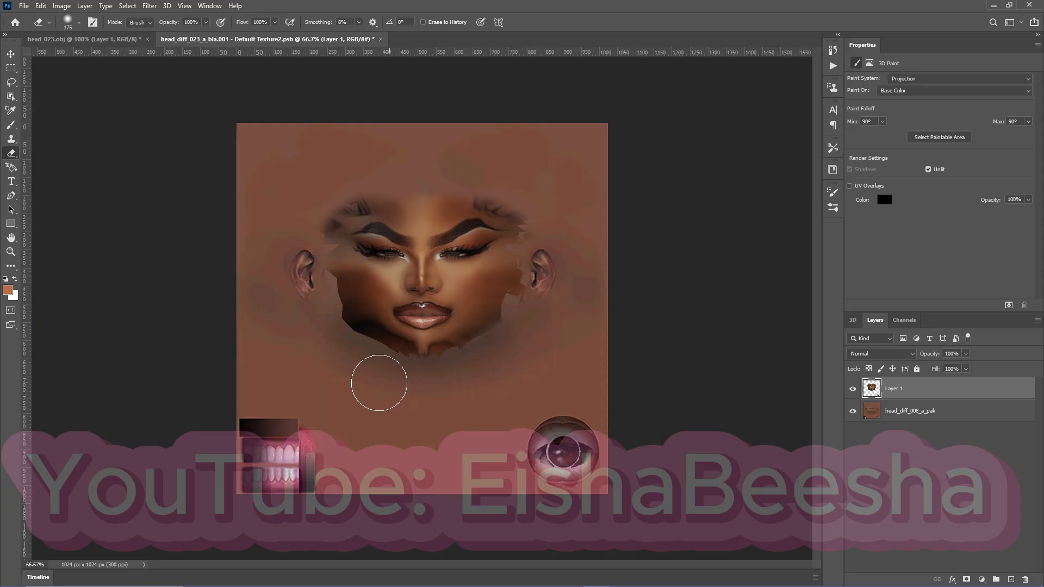
Fade the face's hairline, temple, cheek and jaw edges into the base skin with the 175 px soft round eraser.
{"action": "left_click", "coordinate": [74, 25]}
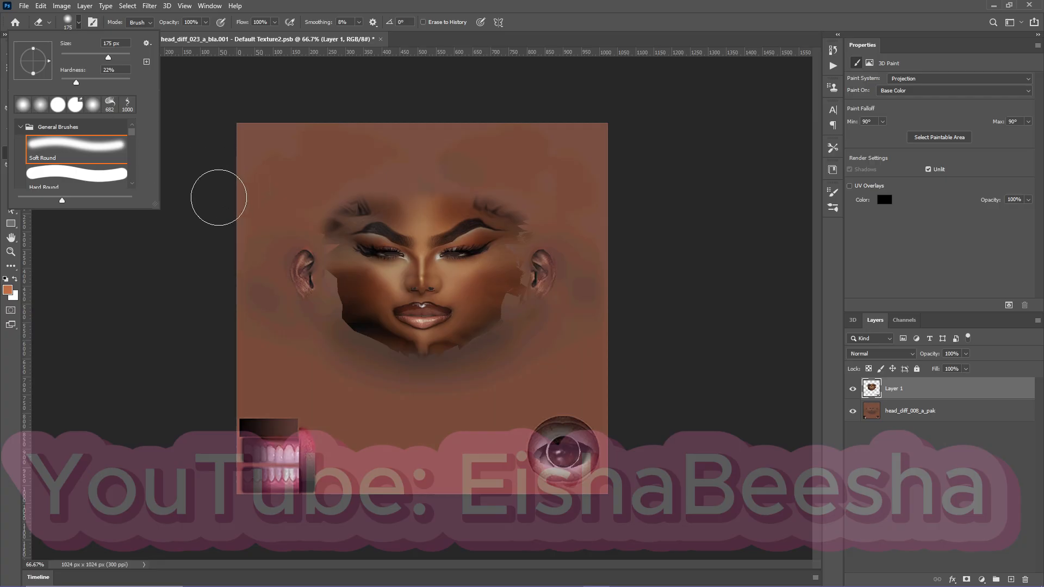
{"action": "left_click", "coordinate": [301, 206]}
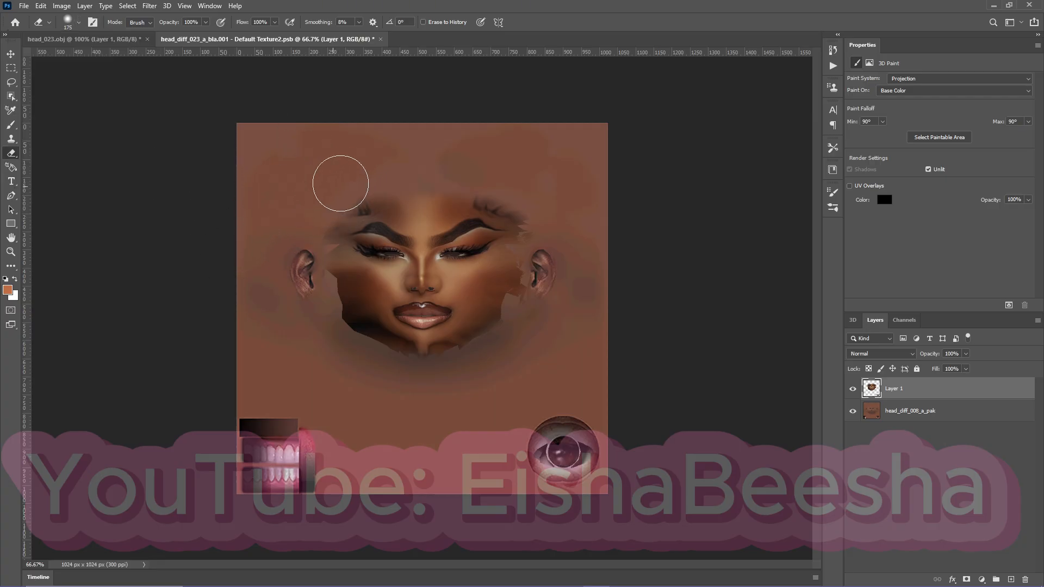
{"action": "mouse_move", "coordinate": [308, 219]}
{"action": "left_mouse_down"}
{"action": "mouse_move", "coordinate": [363, 177]}
{"action": "mouse_move", "coordinate": [322, 208]}
{"action": "left_mouse_up"}
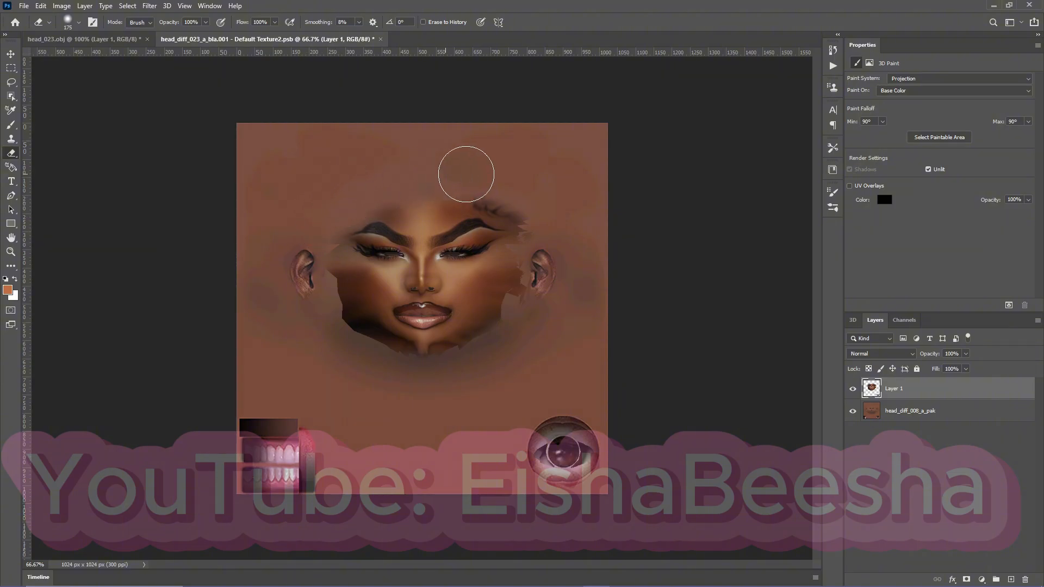
{"action": "left_click_drag", "start_coordinate": [466, 174], "coordinate": [537, 209]}
{"action": "left_click_drag", "start_coordinate": [552, 244], "coordinate": [523, 325]}
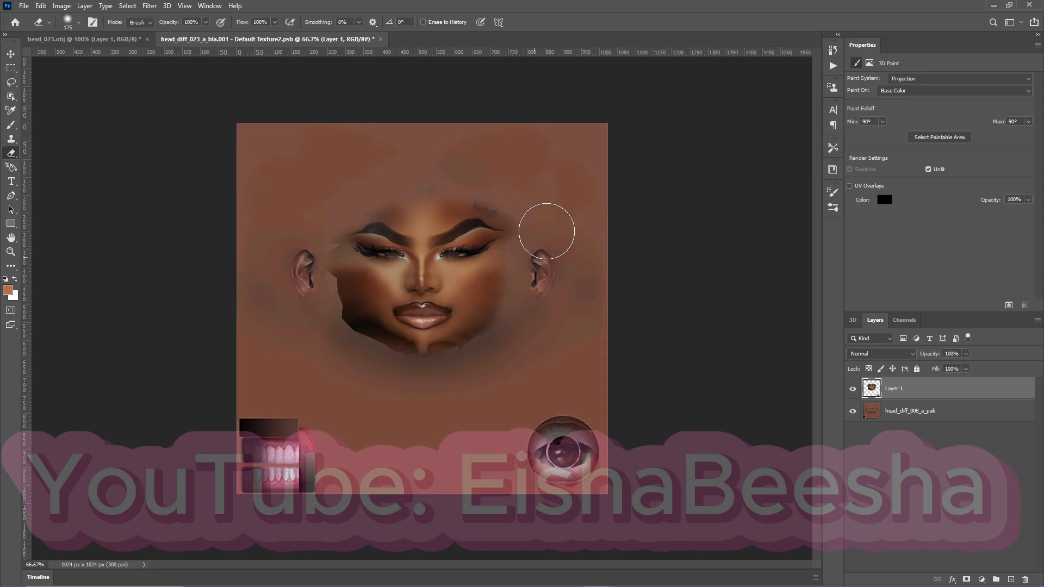
{"action": "mouse_move", "coordinate": [546, 221]}
{"action": "left_mouse_down"}
{"action": "mouse_move", "coordinate": [523, 319]}
{"action": "mouse_move", "coordinate": [485, 367]}
{"action": "mouse_move", "coordinate": [513, 355]}
{"action": "mouse_move", "coordinate": [459, 379]}
{"action": "mouse_move", "coordinate": [506, 347]}
{"action": "mouse_move", "coordinate": [433, 376]}
{"action": "mouse_move", "coordinate": [367, 374]}
{"action": "mouse_move", "coordinate": [479, 363]}
{"action": "mouse_move", "coordinate": [515, 343]}
{"action": "mouse_move", "coordinate": [472, 372]}
{"action": "mouse_move", "coordinate": [381, 382]}
{"action": "mouse_move", "coordinate": [315, 327]}
{"action": "mouse_move", "coordinate": [349, 356]}
{"action": "mouse_move", "coordinate": [405, 378]}
{"action": "mouse_move", "coordinate": [368, 362]}
{"action": "mouse_move", "coordinate": [317, 316]}
{"action": "mouse_move", "coordinate": [376, 369]}
{"action": "mouse_move", "coordinate": [322, 301]}
{"action": "mouse_move", "coordinate": [305, 217]}
{"action": "left_mouse_up"}
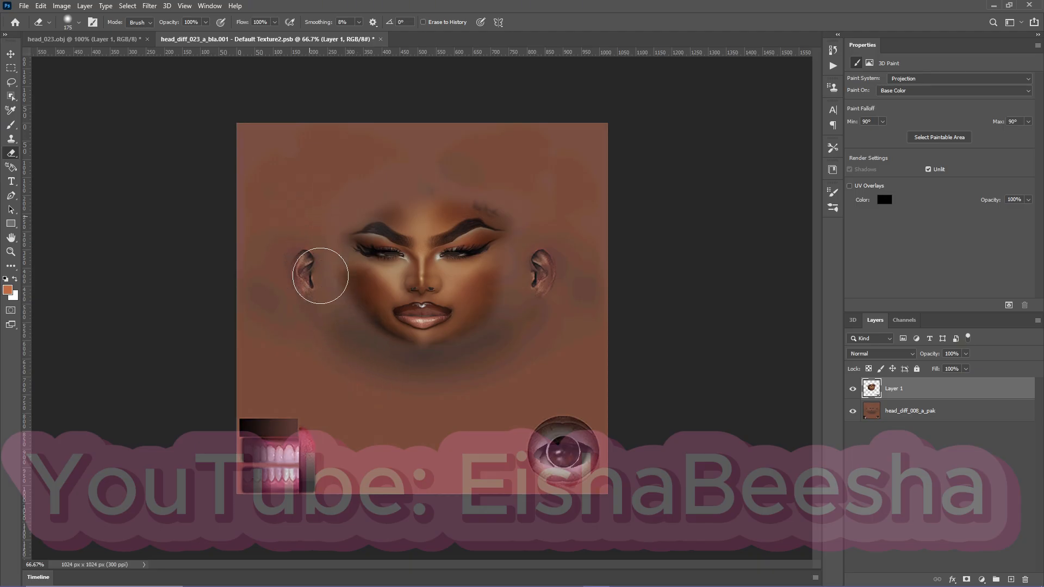
{"action": "mouse_move", "coordinate": [320, 275]}
{"action": "left_mouse_down"}
{"action": "mouse_move", "coordinate": [335, 187]}
{"action": "mouse_move", "coordinate": [311, 237]}
{"action": "mouse_move", "coordinate": [323, 328]}
{"action": "left_mouse_up"}
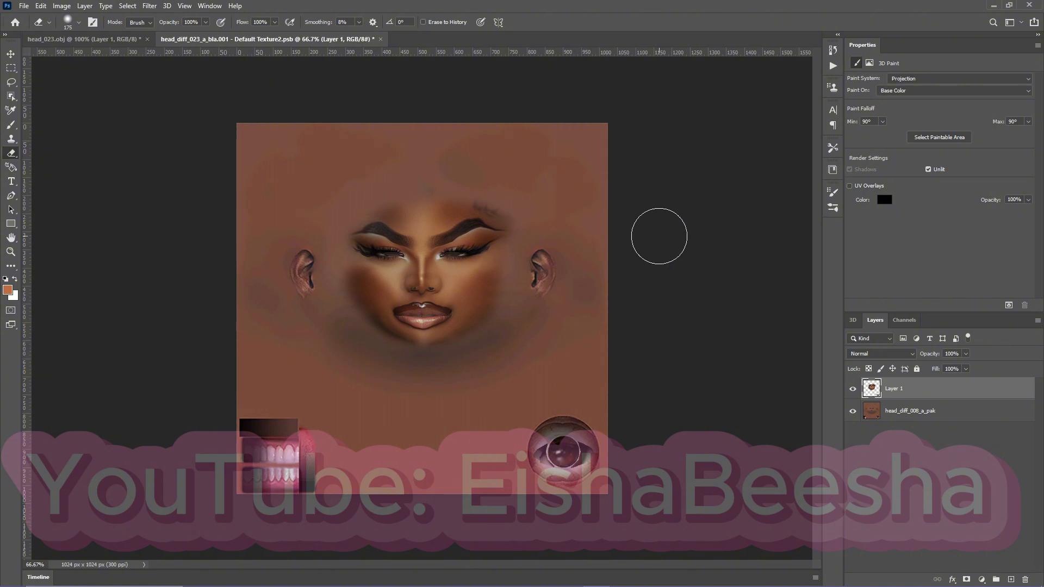
Erase the leftover dark hair smudge above the outer end of the right-hand eyebrow.
{"action": "key", "text": "ctrl+plus"}
{"action": "key", "text": "ctrl+plus"}
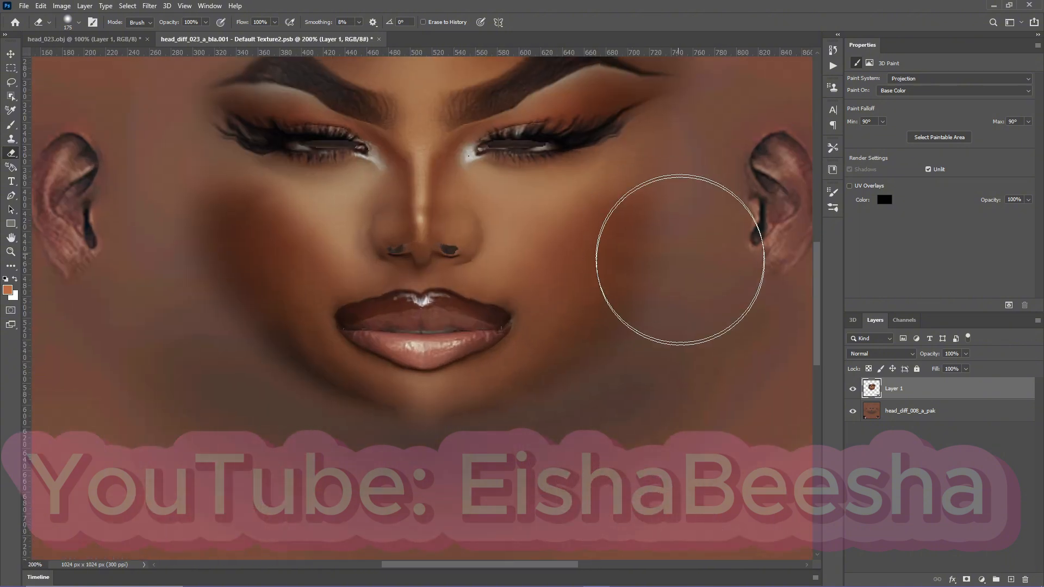
{"action": "scroll", "coordinate": [722, 348], "scroll_direction": "up", "scroll_amount": 5}
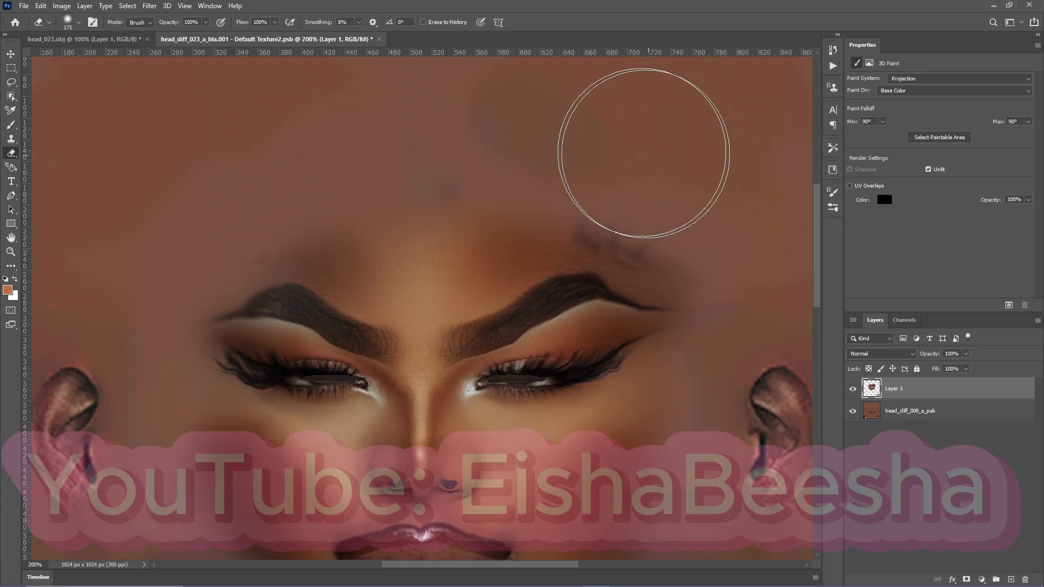
{"action": "mouse_move", "coordinate": [611, 160]}
{"action": "left_mouse_down"}
{"action": "mouse_move", "coordinate": [695, 205]}
{"action": "mouse_move", "coordinate": [566, 147]}
{"action": "mouse_move", "coordinate": [674, 164]}
{"action": "left_mouse_up"}
{"action": "scroll", "coordinate": [687, 319], "scroll_direction": "down", "scroll_amount": 4}
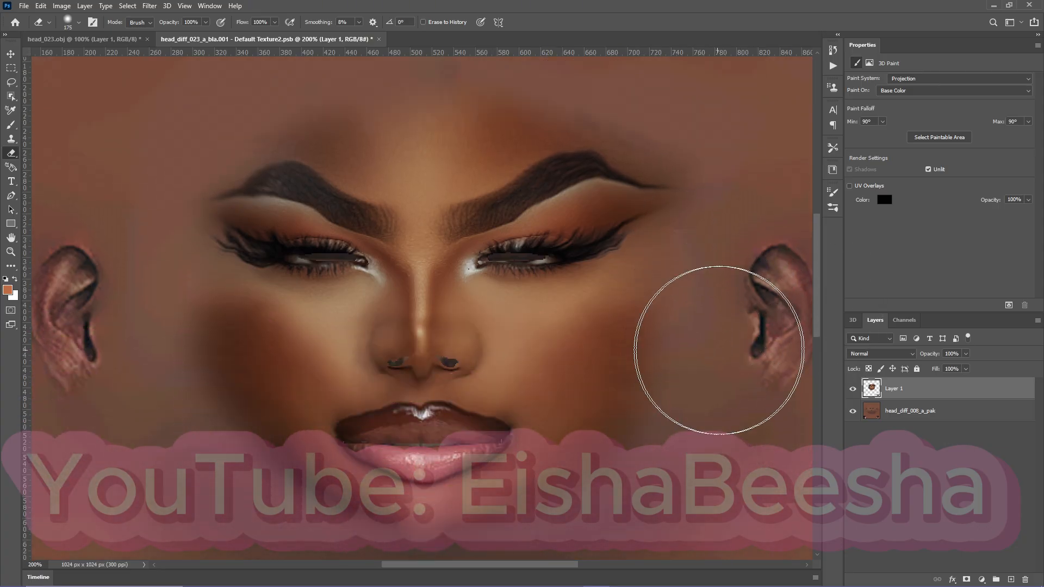
{"action": "scroll", "coordinate": [707, 405], "scroll_direction": "down", "scroll_amount": 3}
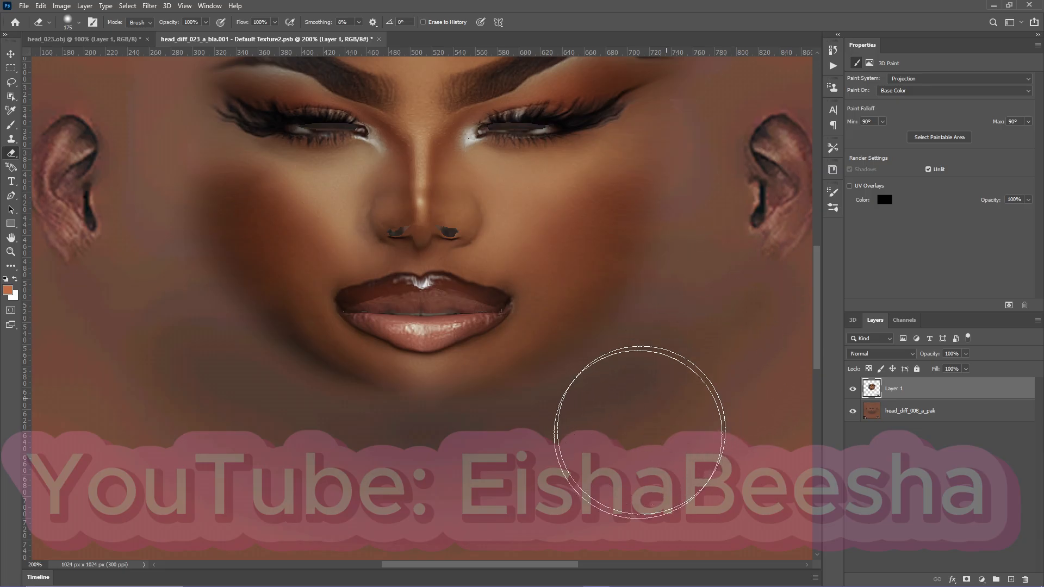
Set the eraser's smoothing to 95% and check the face's blended edges from forehead to chin.
{"action": "left_click", "coordinate": [71, 22]}
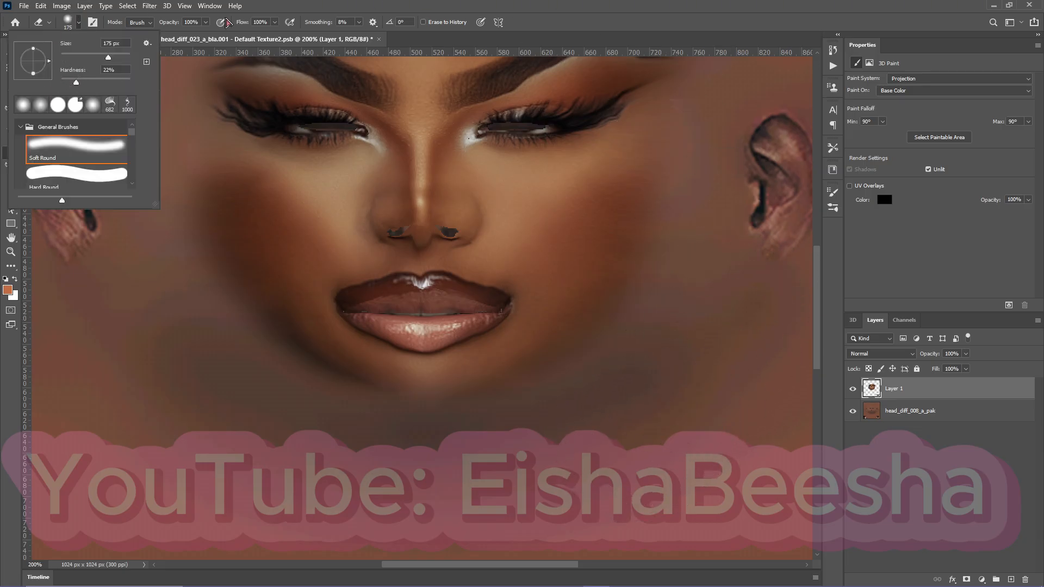
{"action": "left_click", "coordinate": [359, 23]}
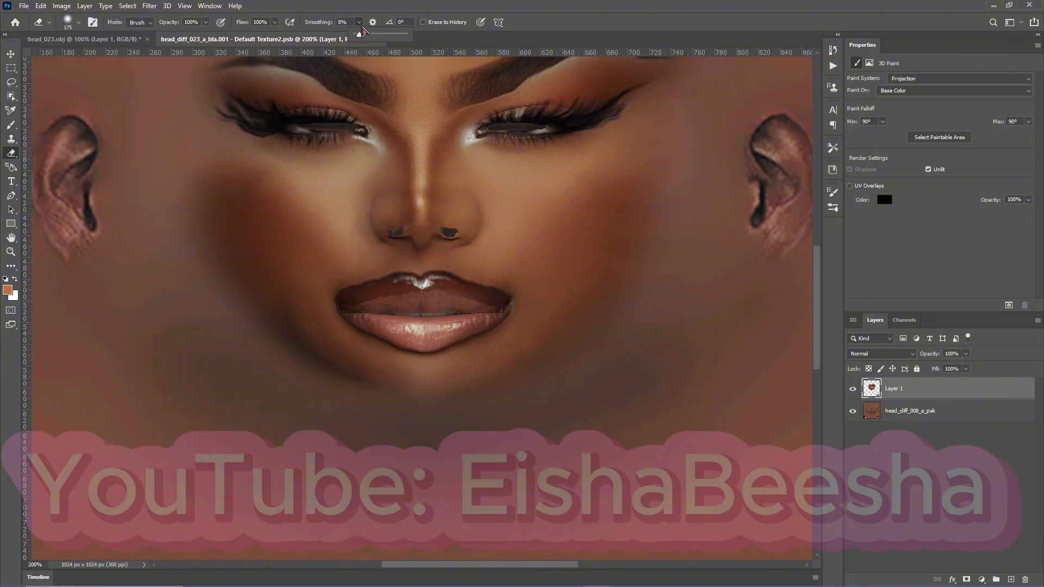
{"action": "left_click_drag", "start_coordinate": [363, 35], "coordinate": [405, 34]}
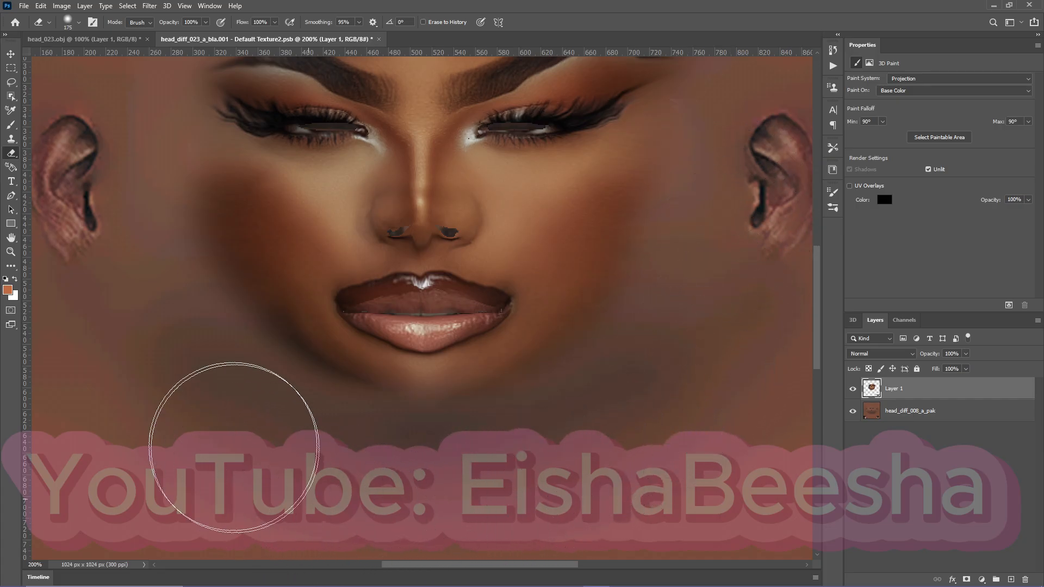
{"action": "scroll", "coordinate": [128, 326], "scroll_direction": "up", "scroll_amount": 10}
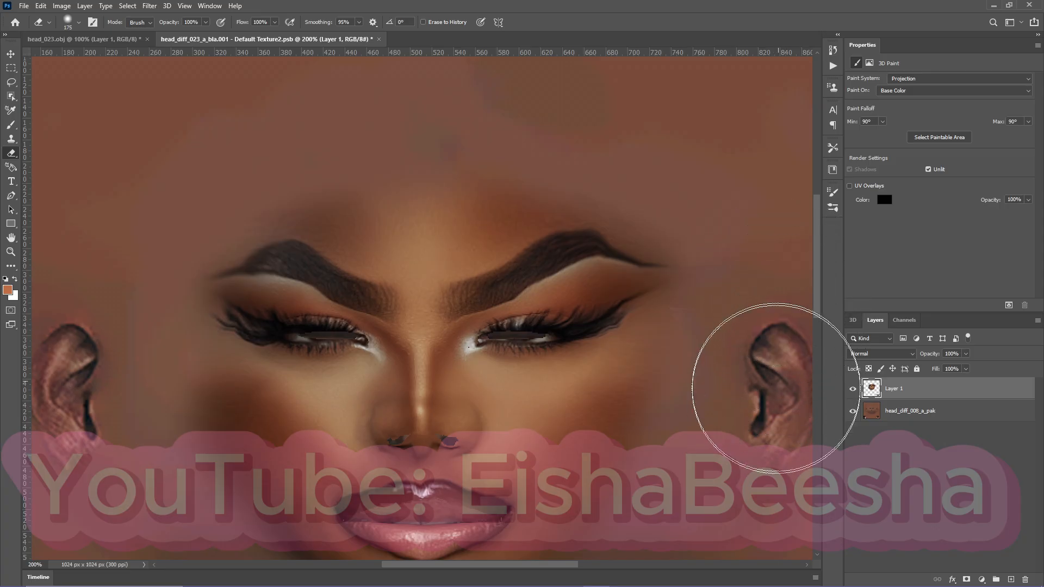
{"action": "scroll", "coordinate": [304, 419], "scroll_direction": "down", "scroll_amount": 4}
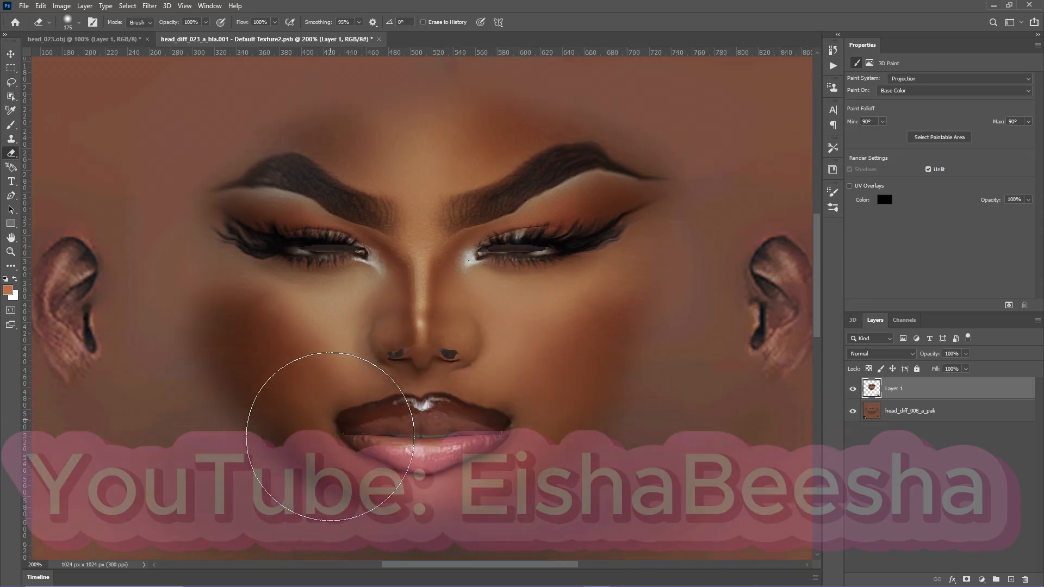
{"action": "scroll", "coordinate": [305, 417], "scroll_direction": "down", "scroll_amount": 3}
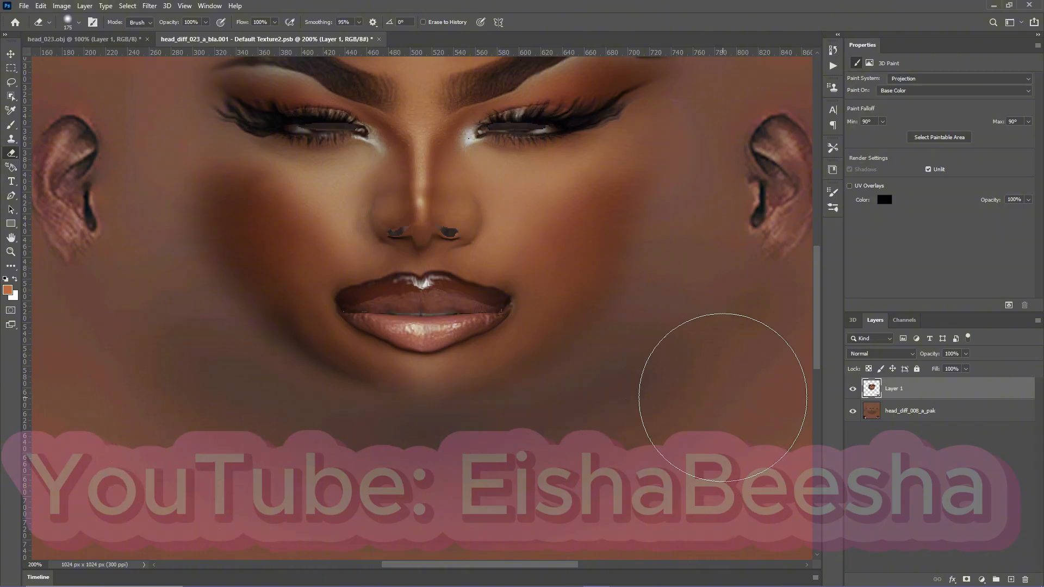
Inspect the blended face on the 3D head in head_023.obj, orbiting it slightly.
{"action": "left_click", "coordinate": [108, 39]}
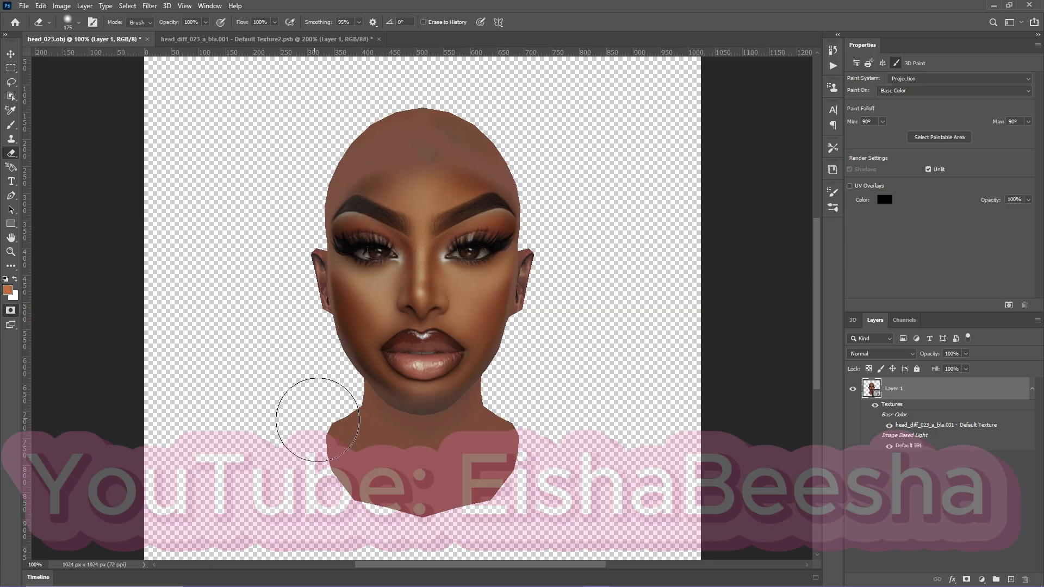
{"action": "left_click", "coordinate": [11, 55]}
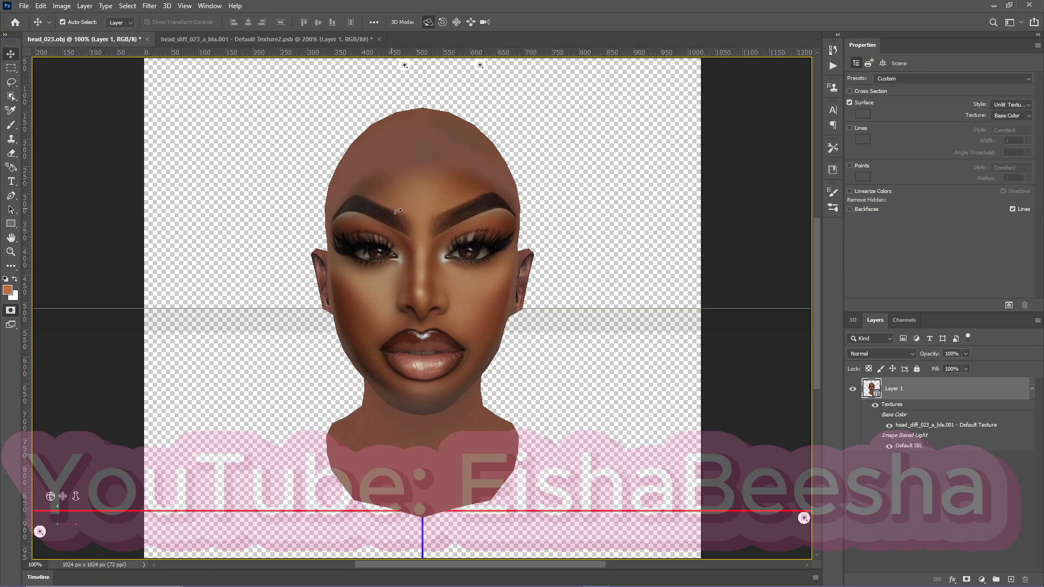
{"action": "mouse_move", "coordinate": [398, 211]}
{"action": "left_mouse_down"}
{"action": "mouse_move", "coordinate": [580, 214]}
{"action": "mouse_move", "coordinate": [361, 216]}
{"action": "mouse_move", "coordinate": [401, 186]}
{"action": "mouse_move", "coordinate": [407, 194]}
{"action": "left_mouse_up"}
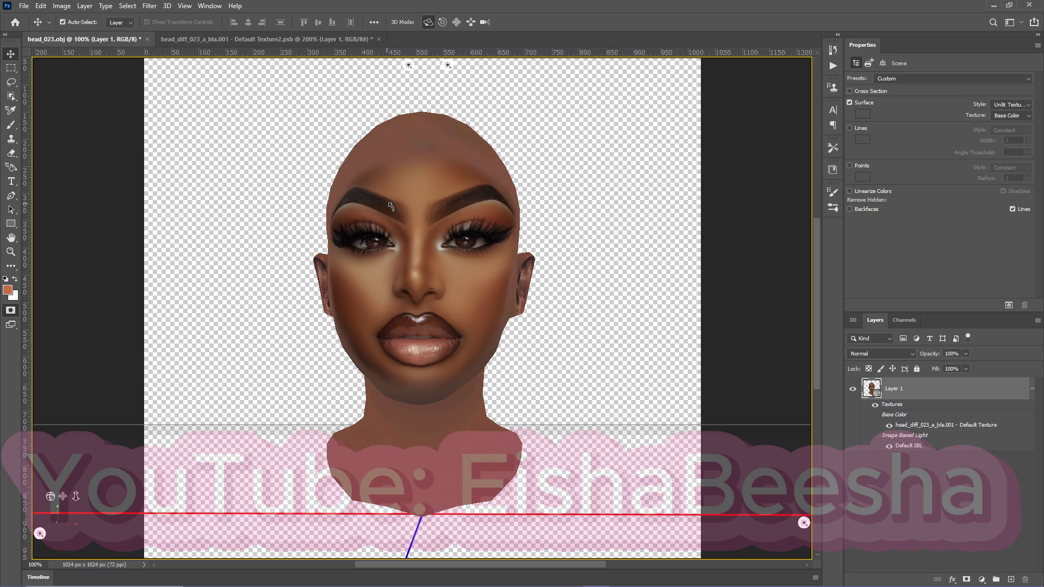
Return to the face texture and erase the projected eye fragments from the eyeball area with a harder 175 px eraser.
{"action": "left_click", "coordinate": [175, 39]}
{"action": "scroll", "coordinate": [663, 462], "scroll_direction": "down", "scroll_amount": 5}
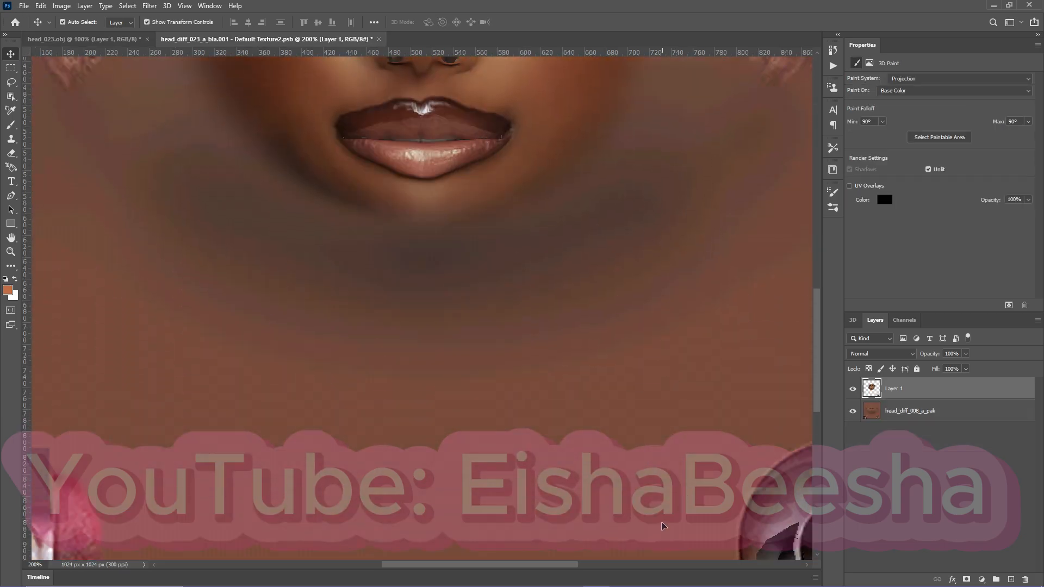
{"action": "scroll", "coordinate": [662, 525], "scroll_direction": "down", "scroll_amount": 3}
{"action": "left_click_drag", "start_coordinate": [520, 568], "coordinate": [578, 565]}
{"action": "scroll", "coordinate": [542, 408], "scroll_direction": "down", "scroll_amount": 2}
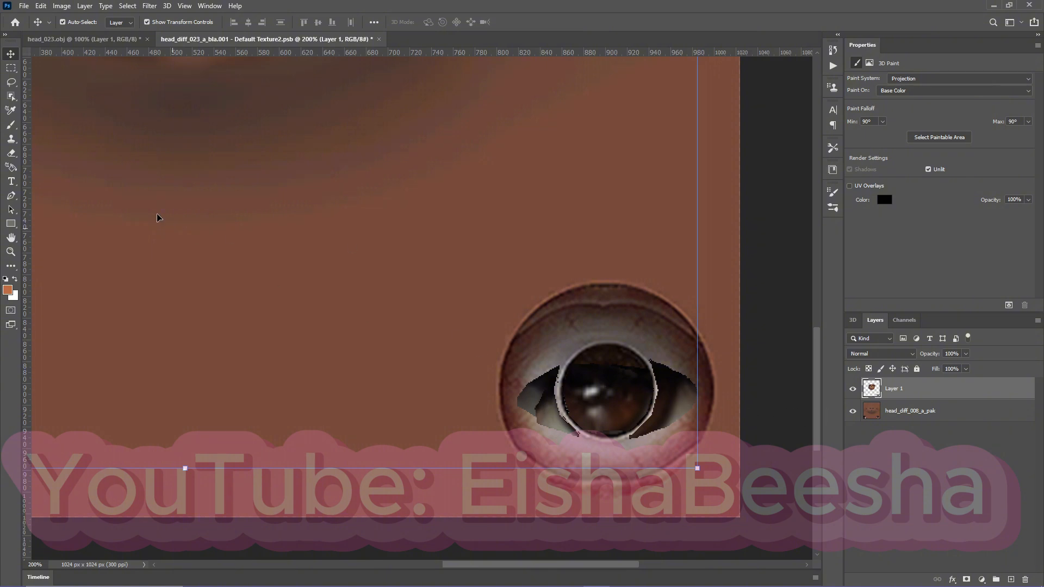
{"action": "key", "text": "ctrl+minus"}
{"action": "key", "text": "ctrl+minus"}
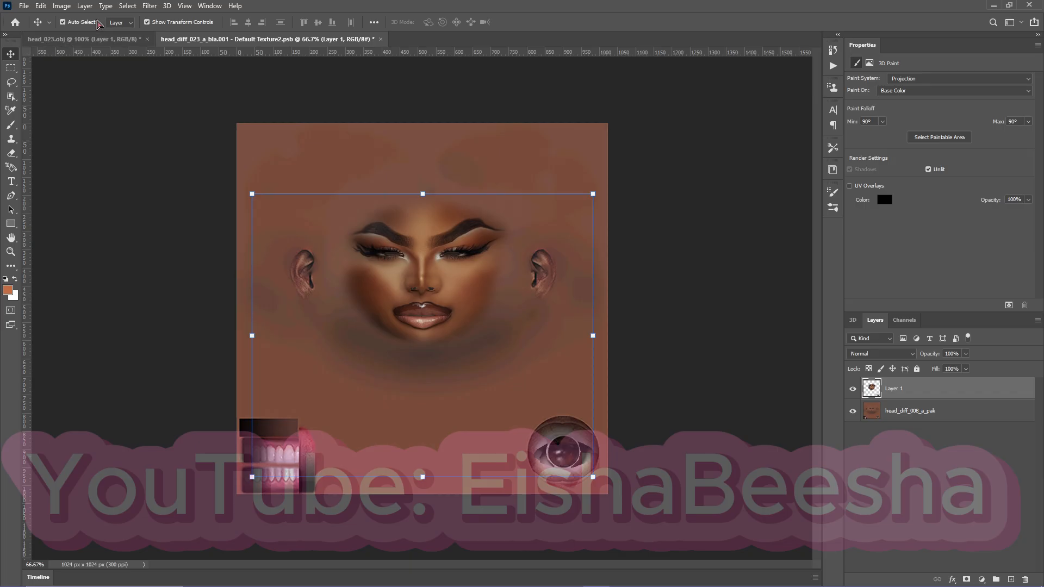
{"action": "left_click", "coordinate": [11, 153]}
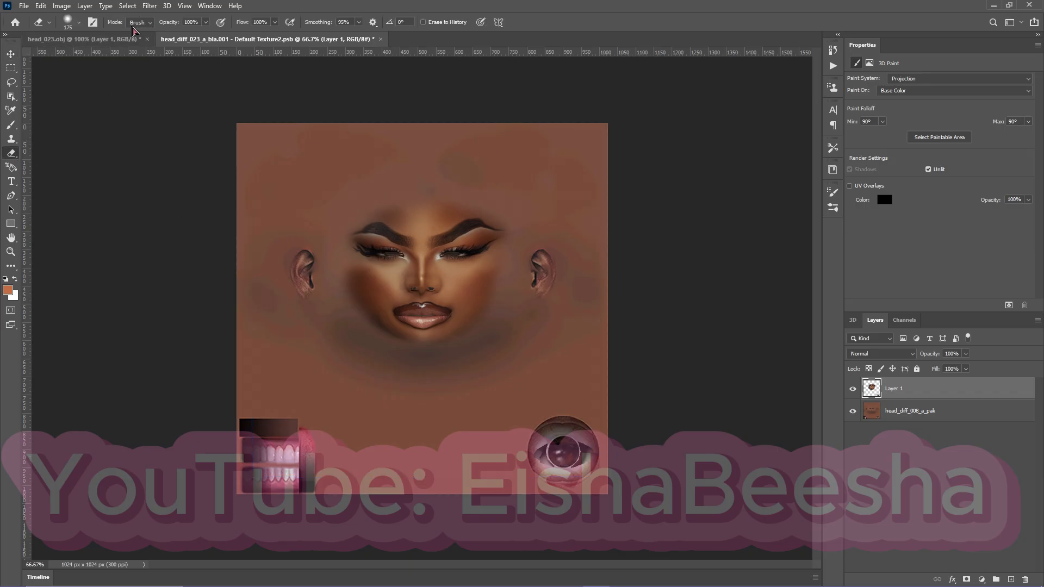
{"action": "left_click", "coordinate": [70, 25]}
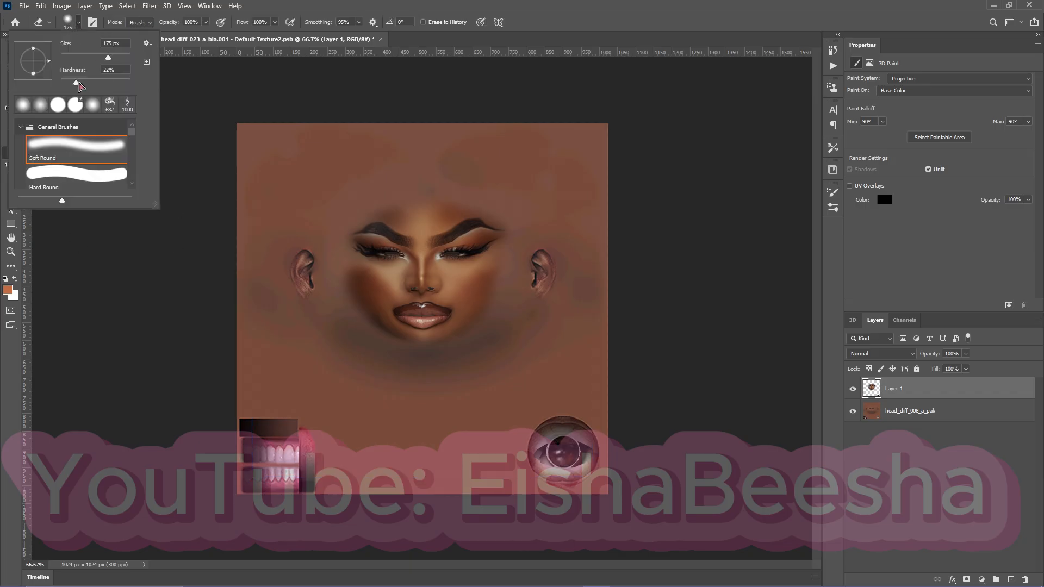
{"action": "key", "text": "Return"}
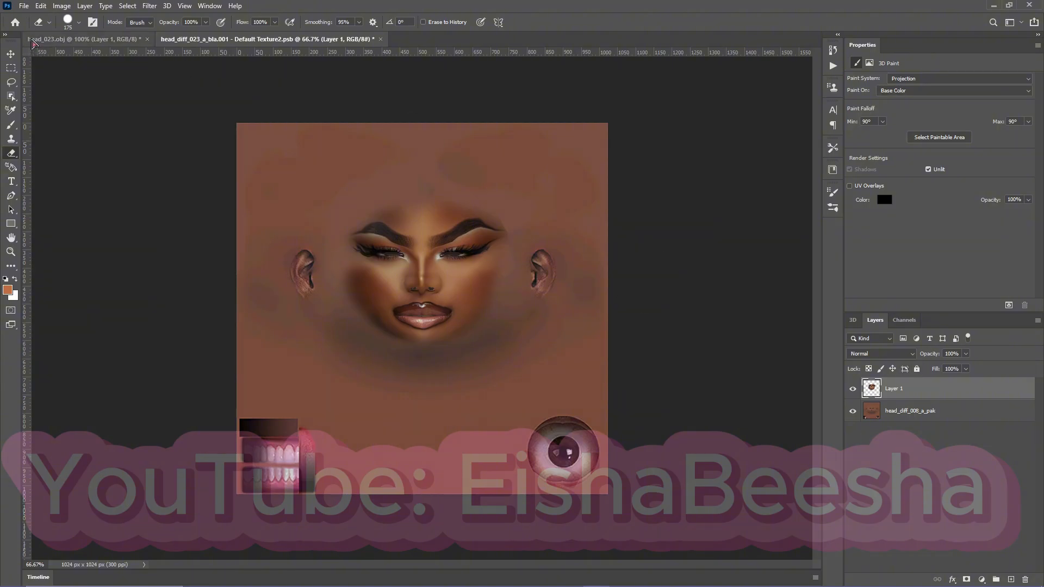
Quick-export the cleaned face texture as a PNG.
{"action": "left_click", "coordinate": [24, 6]}
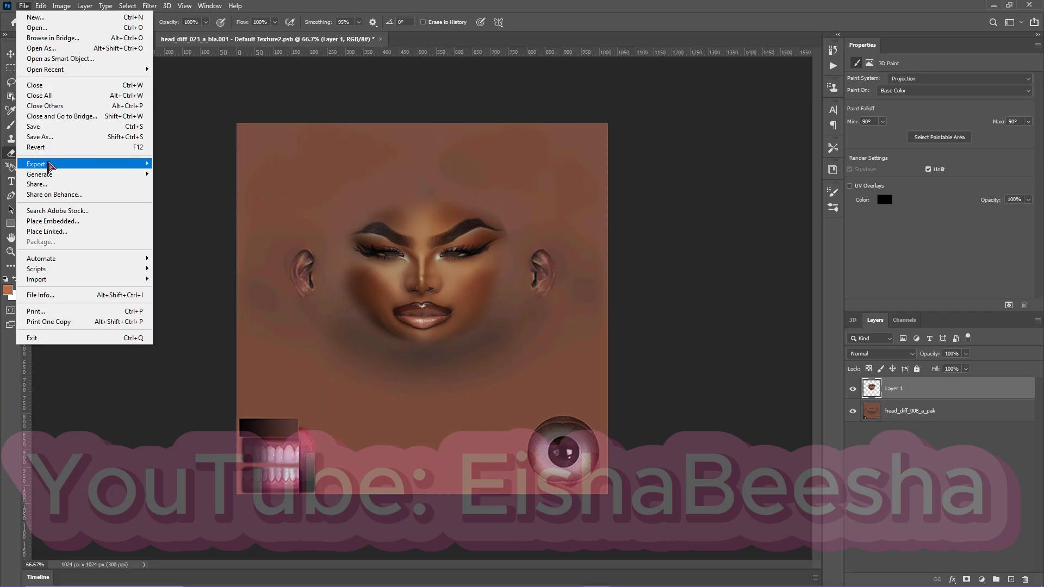
{"action": "mouse_move", "coordinate": [50, 164]}
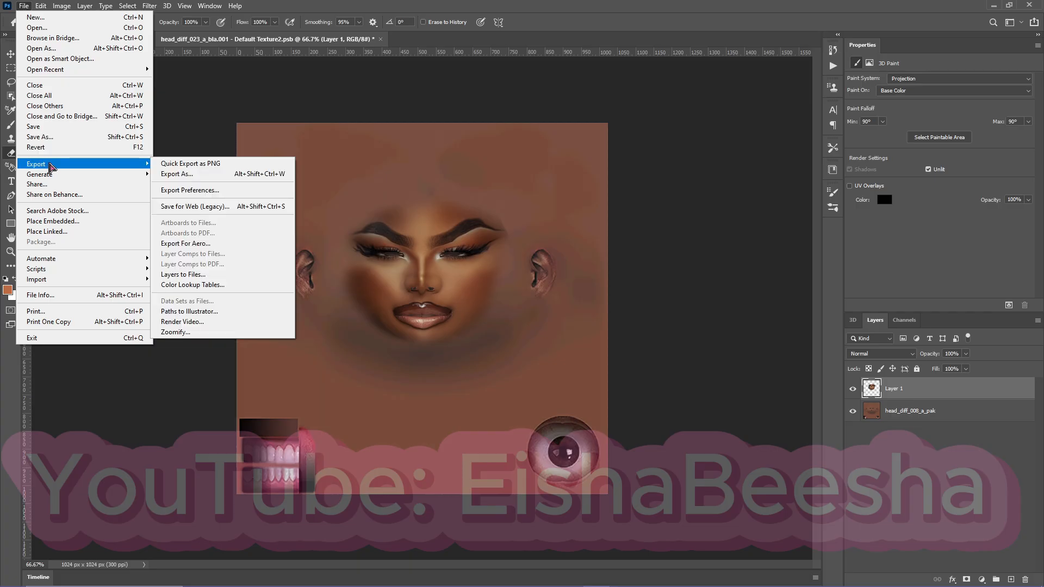
{"action": "left_click", "coordinate": [194, 165]}
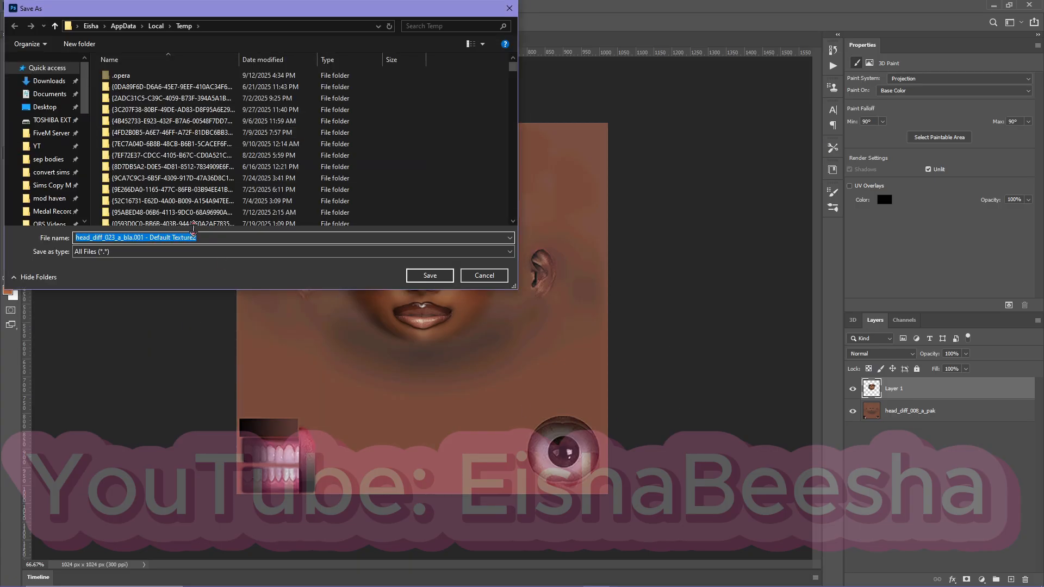
{"action": "key", "text": "Return"}
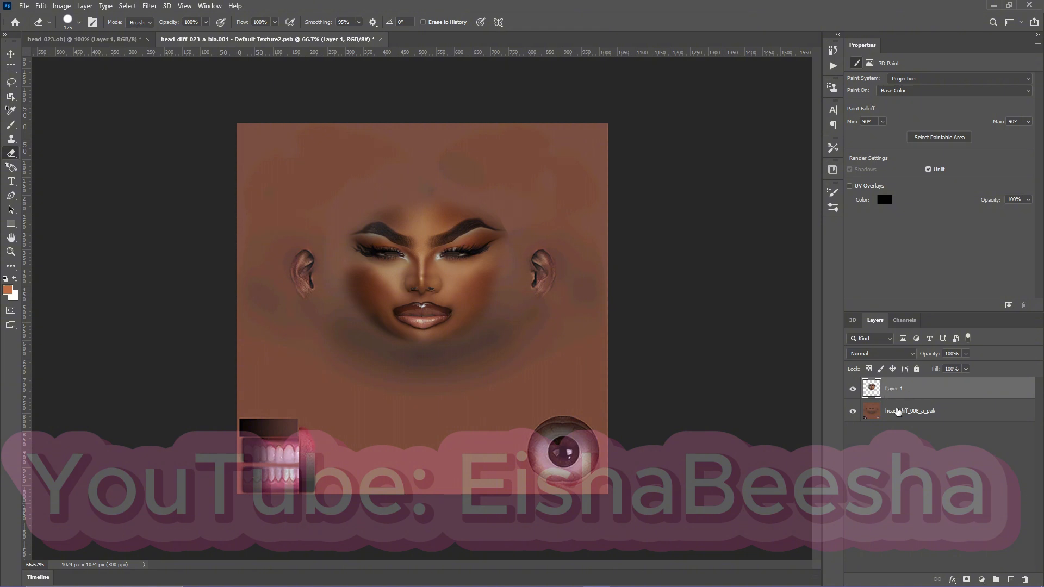
Hide the head_diff_008_a_pak base skin layer, leaving only the face layer showing.
{"action": "left_click", "coordinate": [853, 411]}
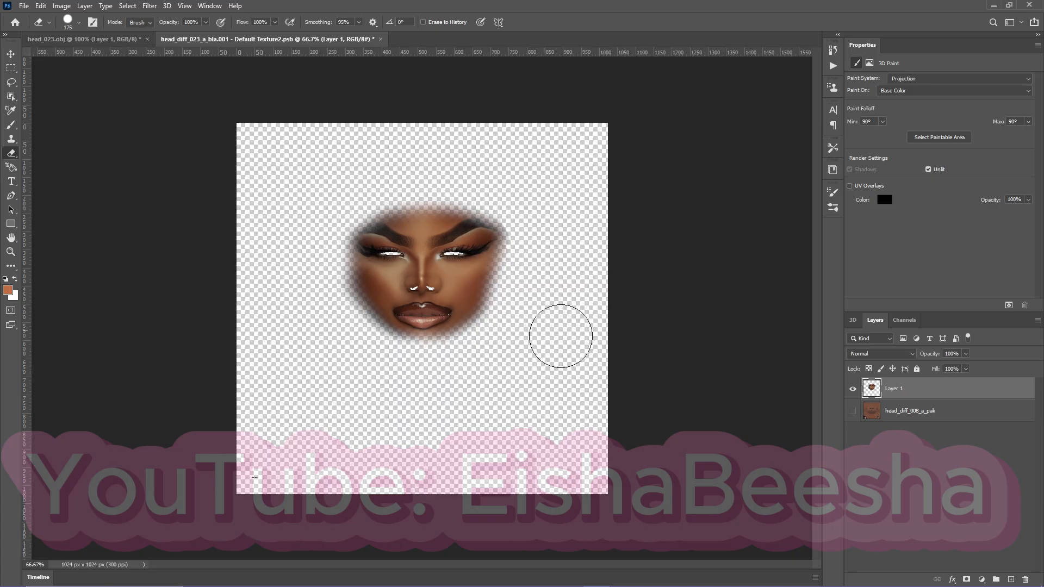
Compare the face layer and the head_diff_008_a_pak base skin by toggling their visibility, leaving both layers showing.
{"action": "left_click", "coordinate": [853, 388]}
{"action": "left_click", "coordinate": [852, 411]}
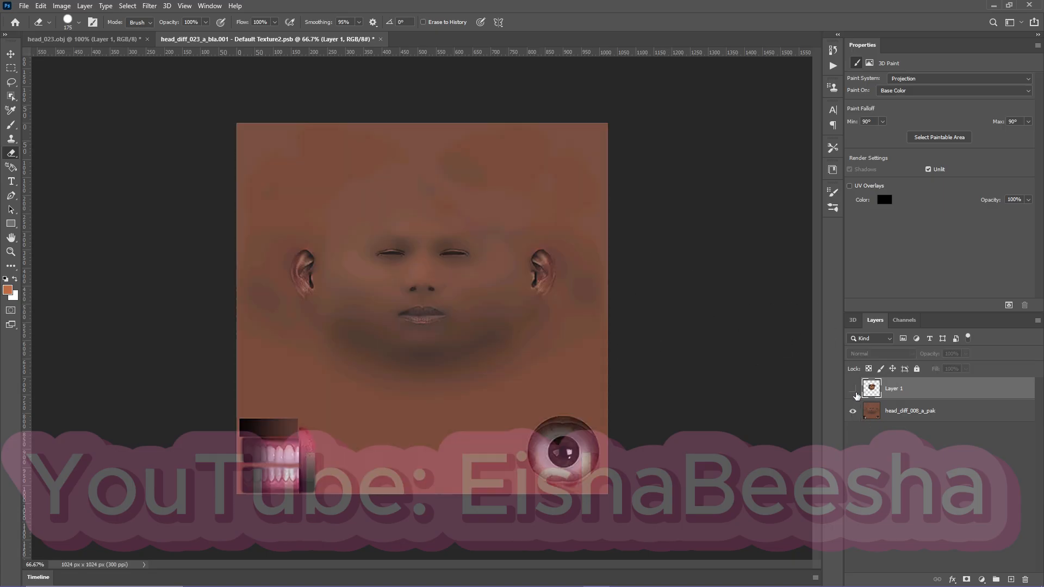
{"action": "left_click", "coordinate": [853, 388]}
{"action": "left_click", "coordinate": [852, 411]}
{"action": "left_click", "coordinate": [852, 388]}
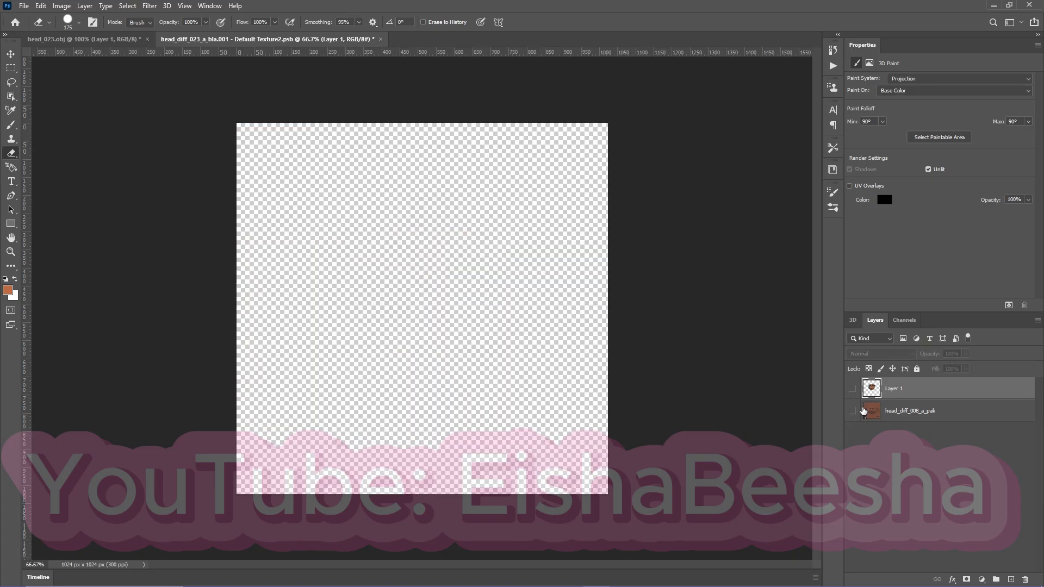
{"action": "left_click", "coordinate": [853, 412]}
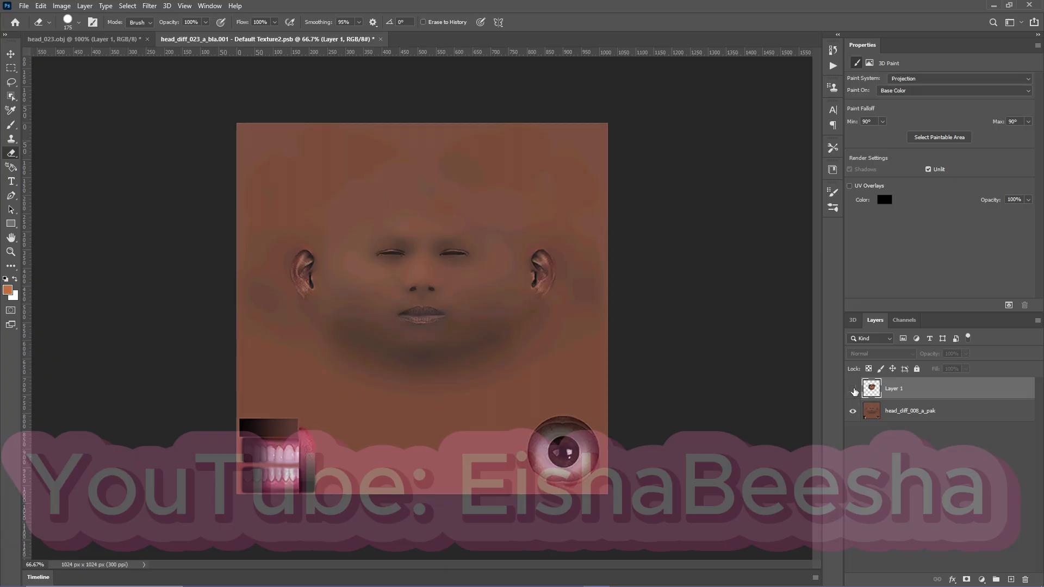
{"action": "left_click", "coordinate": [852, 388]}
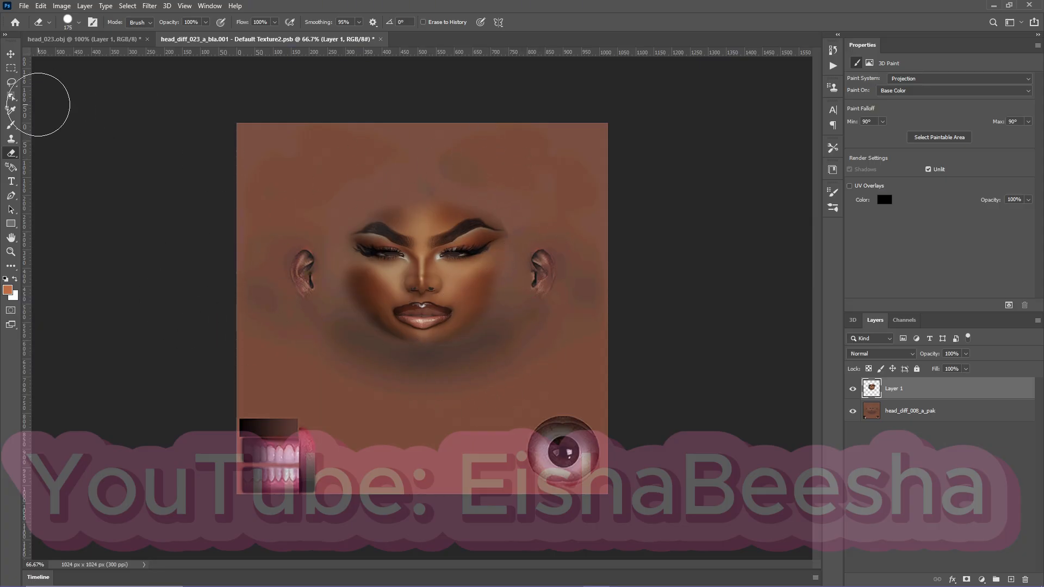
Orbit the 3D head in head_023.obj to inspect the blended face, and return to the face texture with the Eraser tool.
{"action": "left_click", "coordinate": [81, 39]}
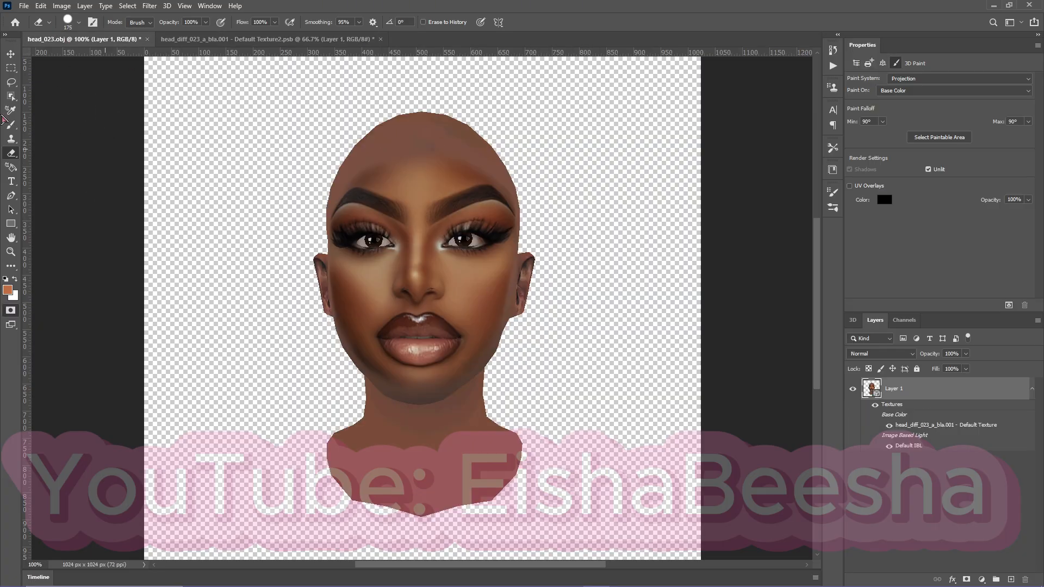
{"action": "left_click", "coordinate": [11, 55]}
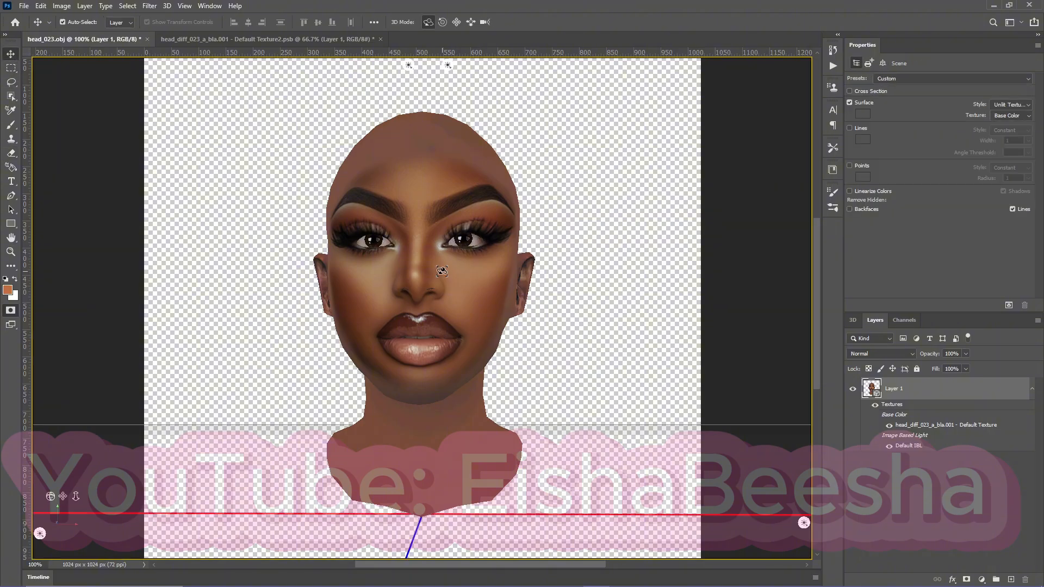
{"action": "left_click_drag", "start_coordinate": [442, 271], "coordinate": [409, 299]}
{"action": "left_click_drag", "start_coordinate": [539, 371], "coordinate": [459, 314]}
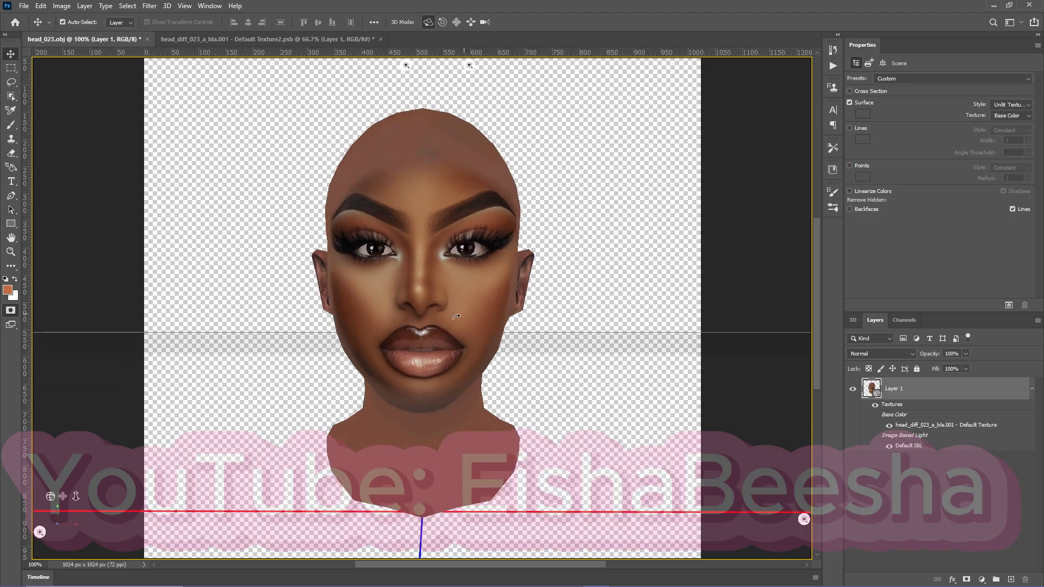
{"action": "left_click", "coordinate": [330, 39]}
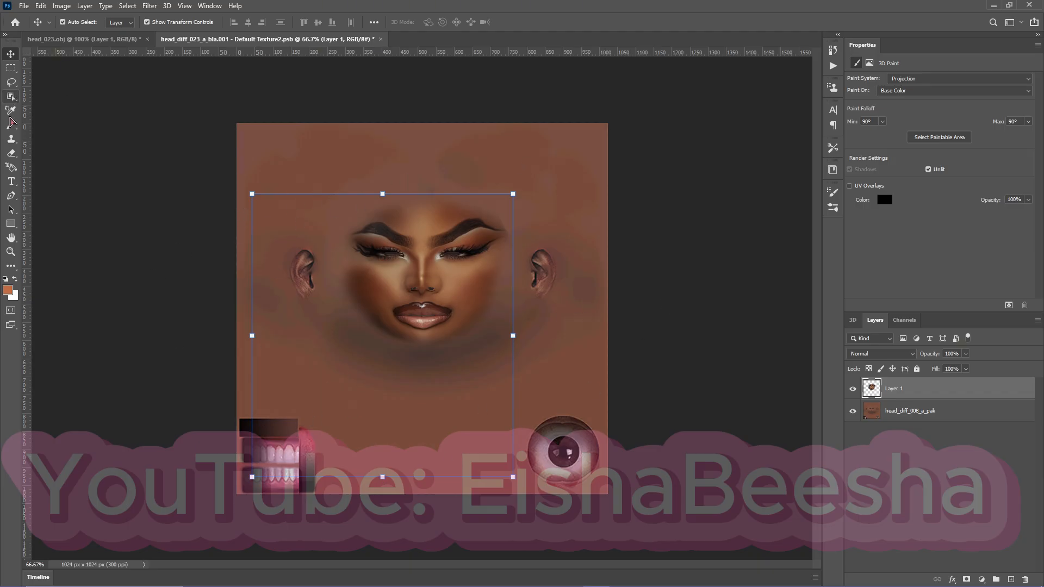
{"action": "left_click", "coordinate": [11, 153]}
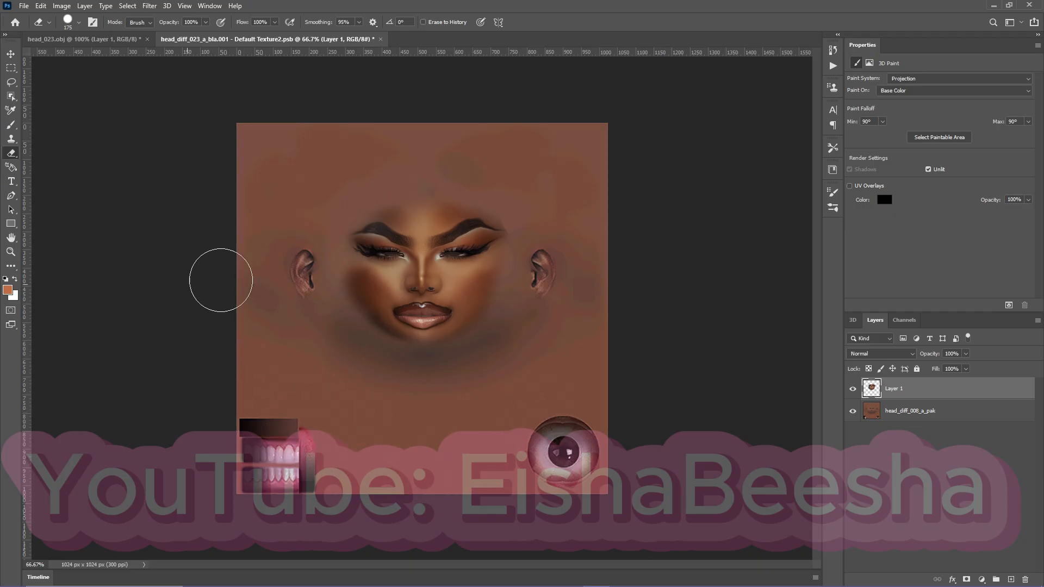
{"action": "key", "text": "ctrl+t"}
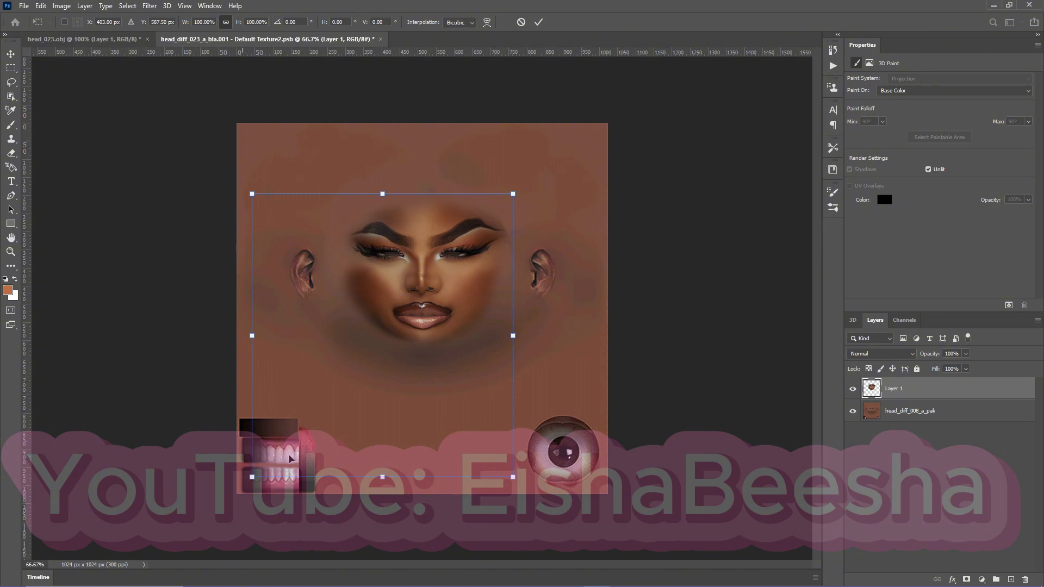
{"action": "key", "text": "Return"}
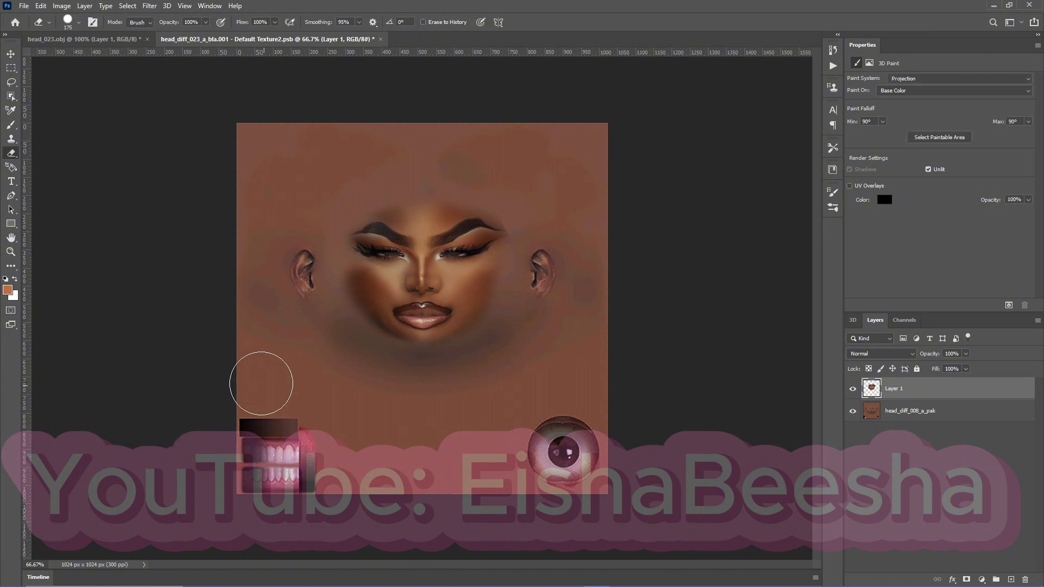
{"action": "key", "text": "ctrl+t"}
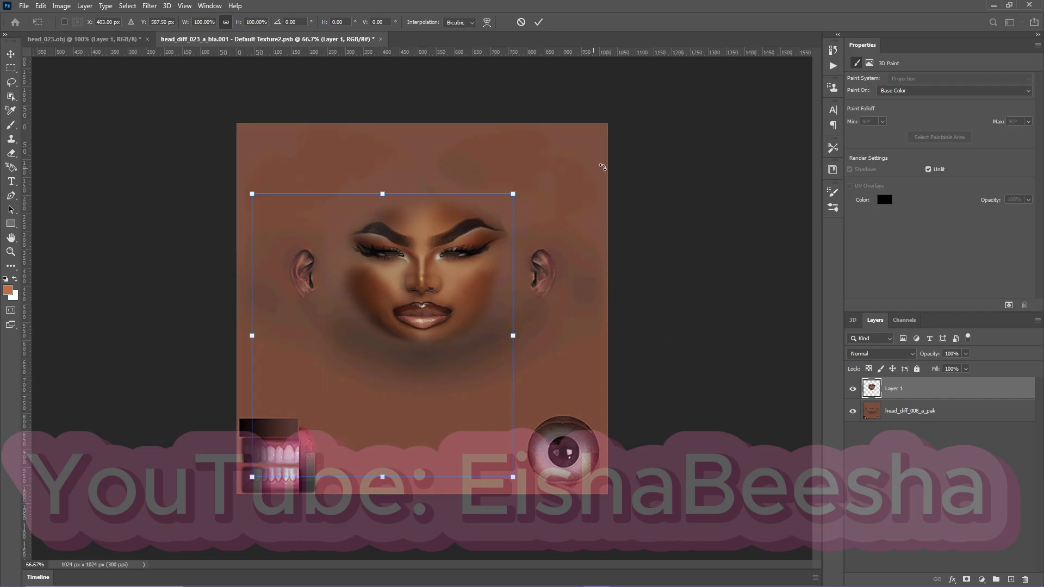
{"action": "left_click", "coordinate": [538, 22]}
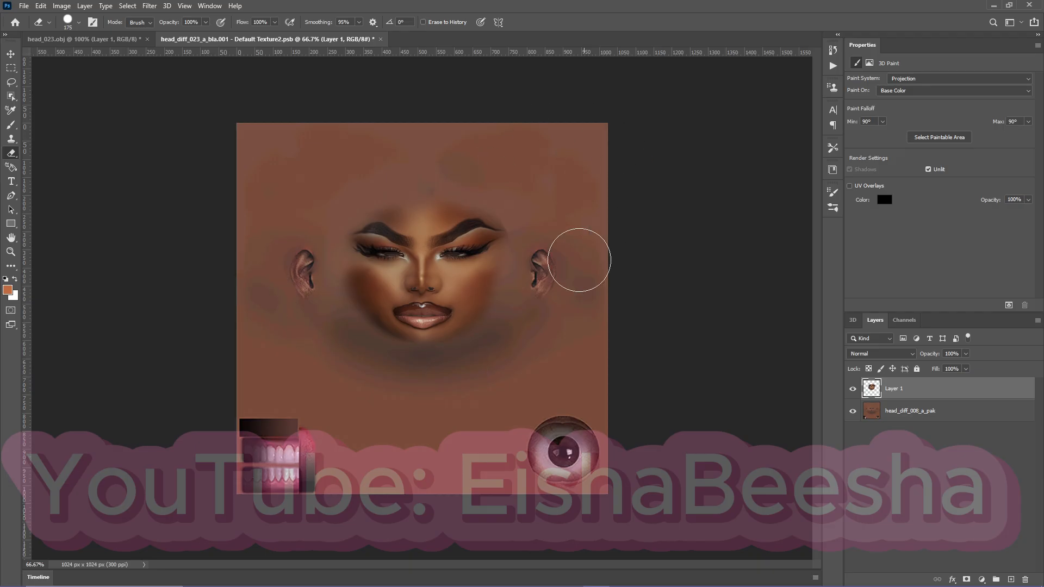
Switch the eraser to a Soft Round brush, soften the face layer's jaw edge, and reduce the brush to 60 px.
{"action": "key", "text": "ctrl+plus"}
{"action": "key", "text": "ctrl+plus"}
{"action": "key", "text": "ctrl+plus"}
{"action": "key", "text": "ctrl+plus"}
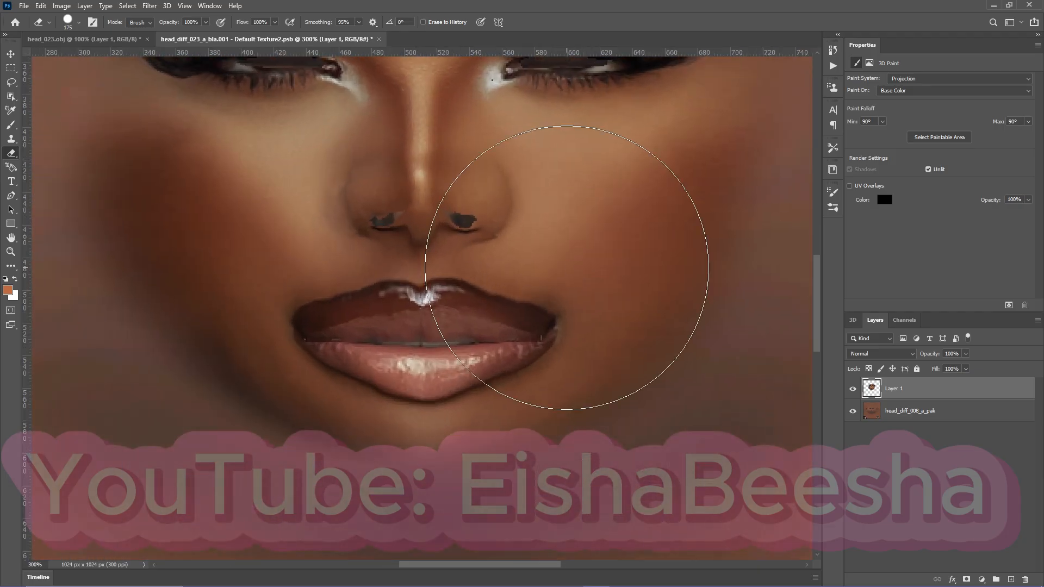
{"action": "left_click", "coordinate": [79, 22]}
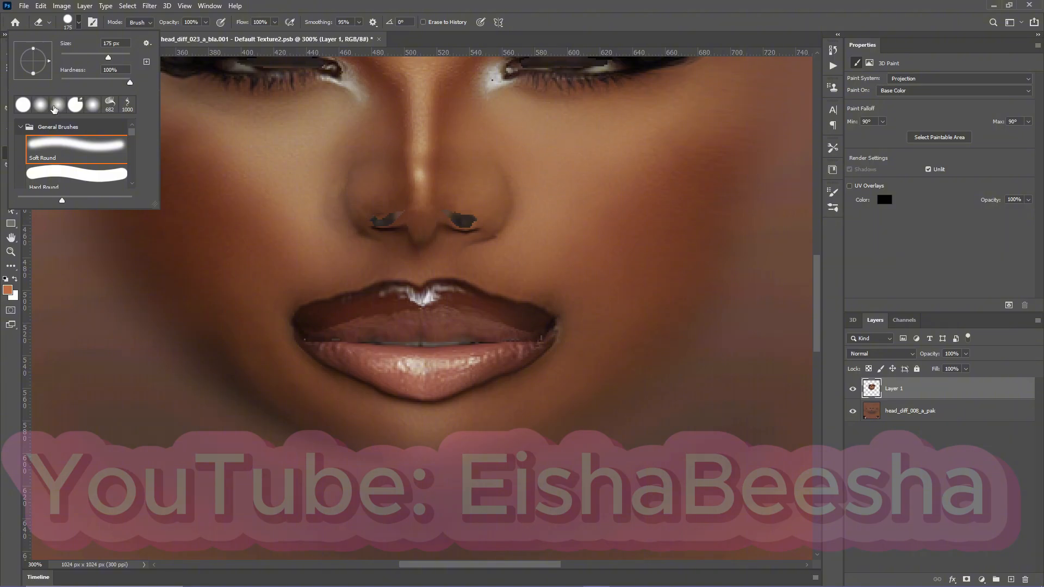
{"action": "left_click", "coordinate": [63, 145]}
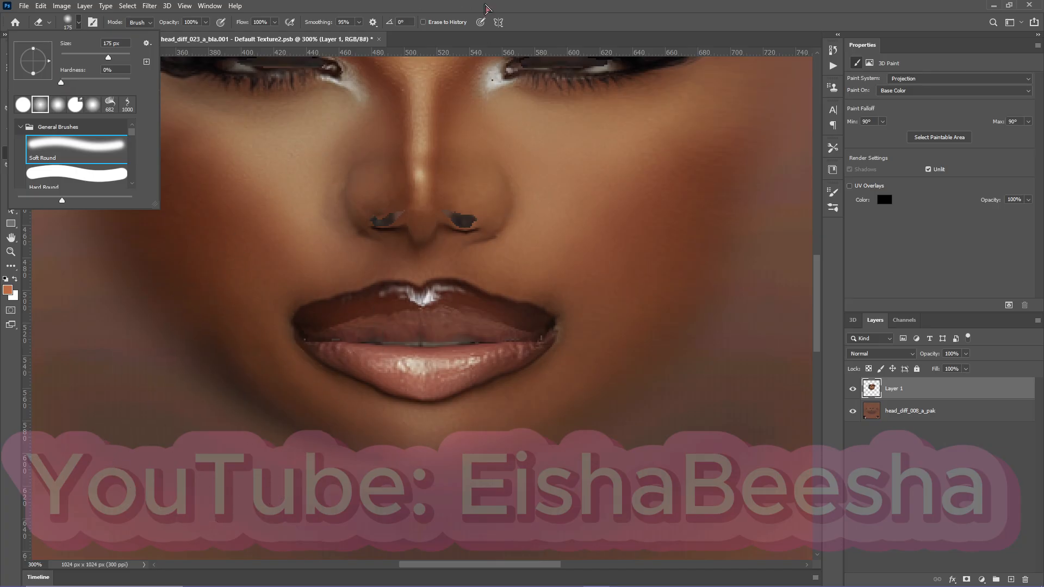
{"action": "left_click_drag", "start_coordinate": [279, 326], "coordinate": [261, 439]}
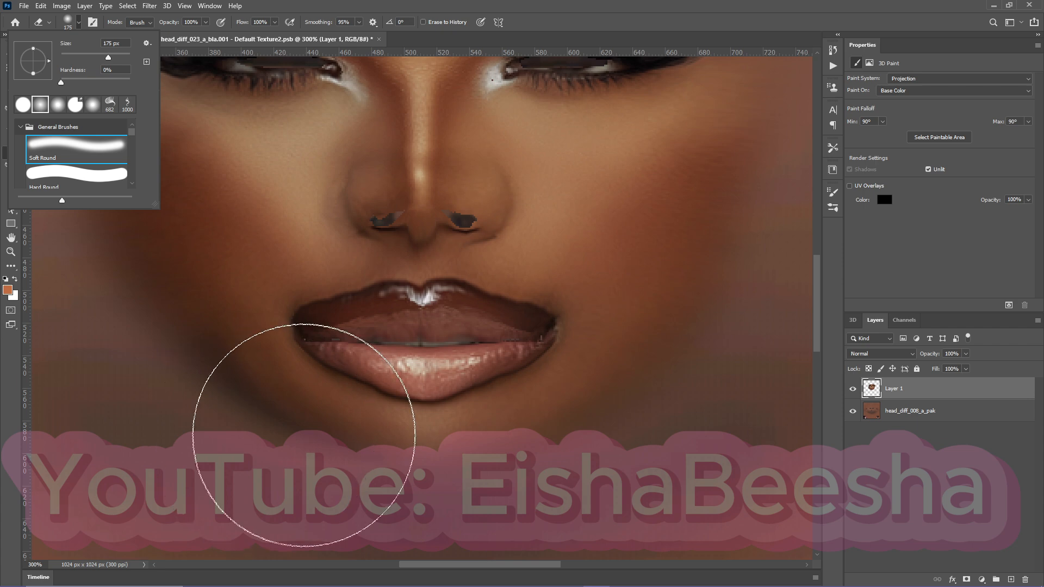
{"action": "left_click", "coordinate": [620, 11]}
{"action": "key", "text": "bracketleft"}
{"action": "key", "text": "bracketleft"}
{"action": "key", "text": "bracketleft"}
{"action": "key", "text": "bracketleft"}
{"action": "key", "text": "bracketleft"}
{"action": "key", "text": "bracketleft"}
{"action": "key", "text": "bracketleft"}
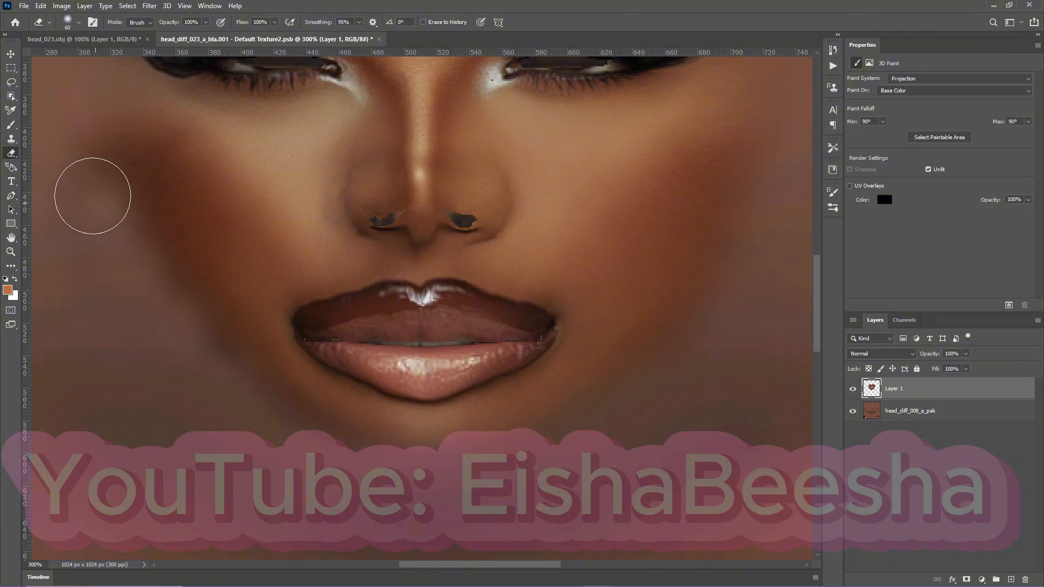
Fade the face layer's edges along the forehead, above the brows and at both temples with the eraser at 35% opacity.
{"action": "scroll", "coordinate": [326, 431], "scroll_direction": "down", "scroll_amount": 2}
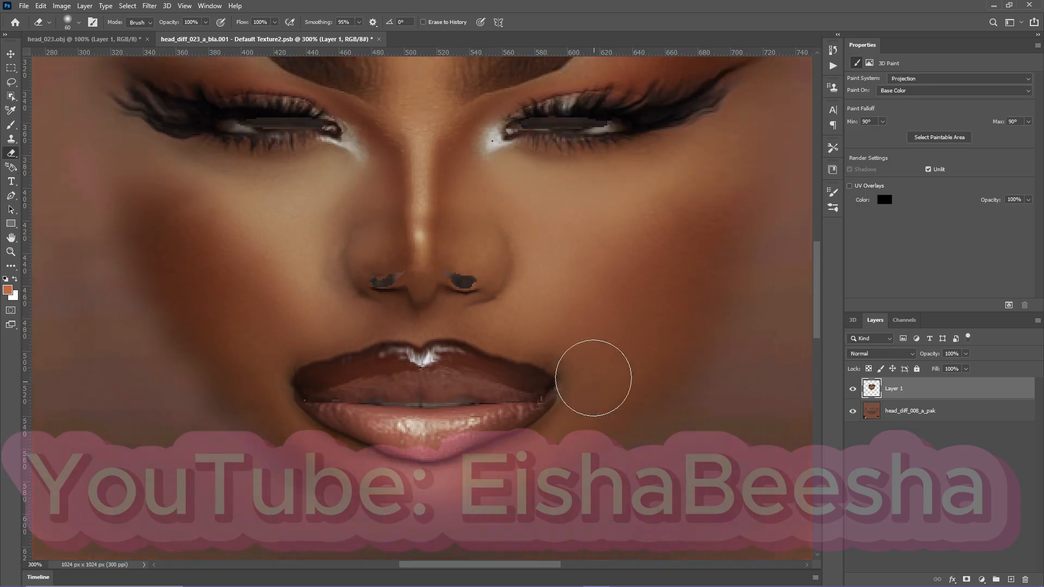
{"action": "scroll", "coordinate": [593, 378], "scroll_direction": "up", "scroll_amount": 6}
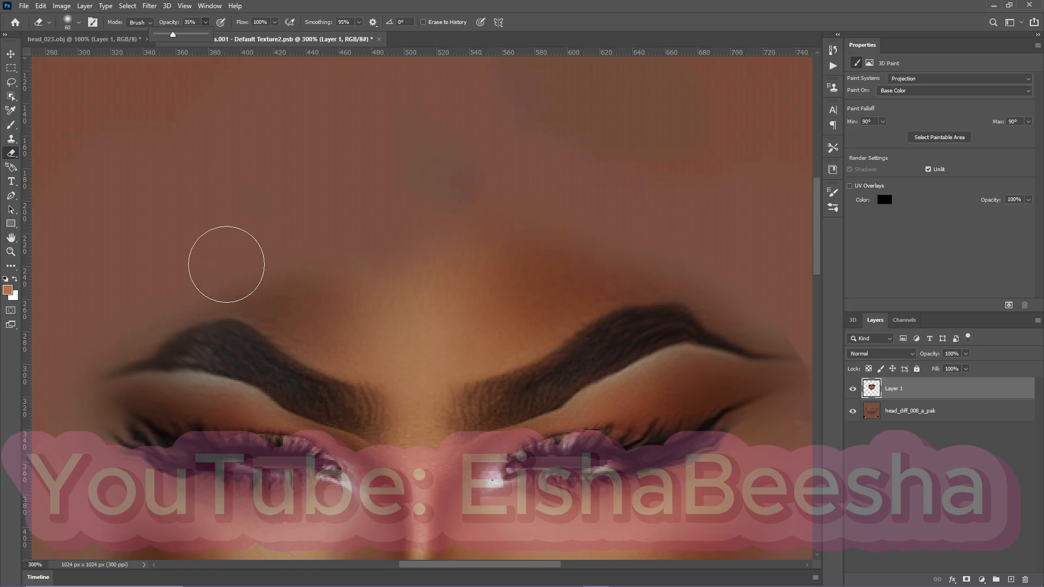
{"action": "left_click", "coordinate": [225, 264]}
{"action": "left_click_drag", "start_coordinate": [230, 277], "coordinate": [584, 250]}
{"action": "mouse_move", "coordinate": [758, 295]}
{"action": "left_mouse_down"}
{"action": "mouse_move", "coordinate": [789, 322]}
{"action": "mouse_move", "coordinate": [752, 287]}
{"action": "left_mouse_up"}
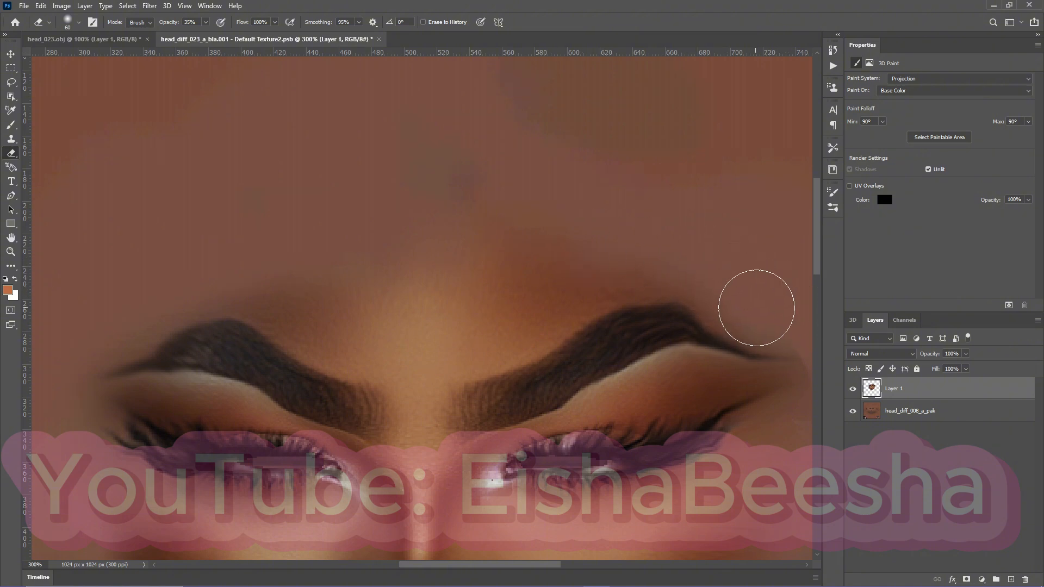
{"action": "scroll", "coordinate": [408, 327], "scroll_direction": "down", "scroll_amount": 5}
{"action": "scroll", "coordinate": [232, 460], "scroll_direction": "down", "scroll_amount": 1}
{"action": "mouse_move", "coordinate": [172, 439]}
{"action": "left_mouse_down"}
{"action": "mouse_move", "coordinate": [176, 467]}
{"action": "mouse_move", "coordinate": [167, 470]}
{"action": "mouse_move", "coordinate": [140, 438]}
{"action": "left_mouse_up"}
{"action": "scroll", "coordinate": [603, 366], "scroll_direction": "up", "scroll_amount": 5}
{"action": "scroll", "coordinate": [604, 366], "scroll_direction": "right", "scroll_amount": 6}
{"action": "left_click_drag", "start_coordinate": [618, 348], "coordinate": [597, 384]}
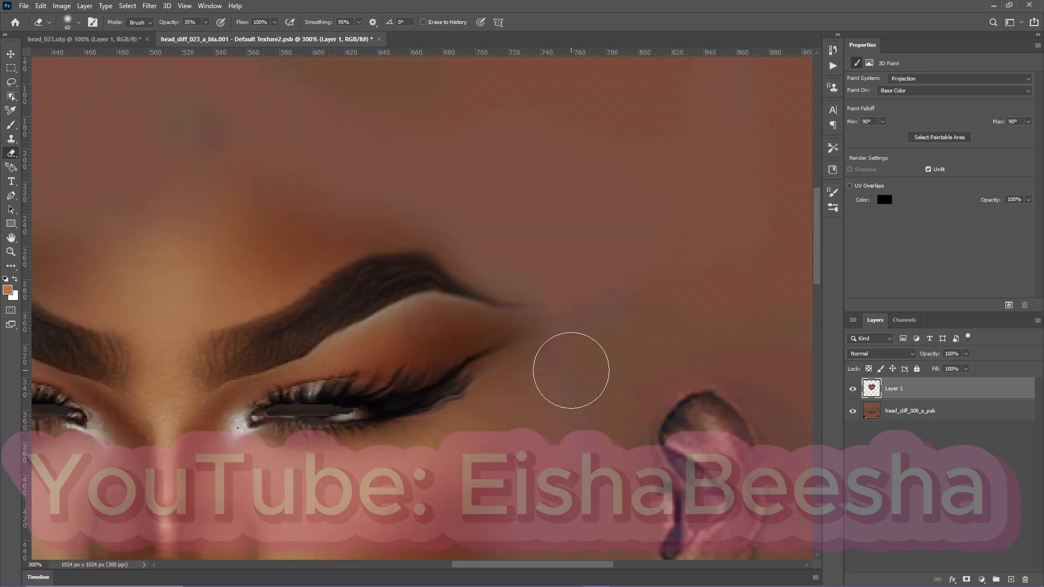
Try to blur the face edge beside the outer eye corner with the Blur tool in Darken mode, and undo it.
{"action": "mouse_move", "coordinate": [608, 563]}
{"action": "left_click", "coordinate": [15, 268]}
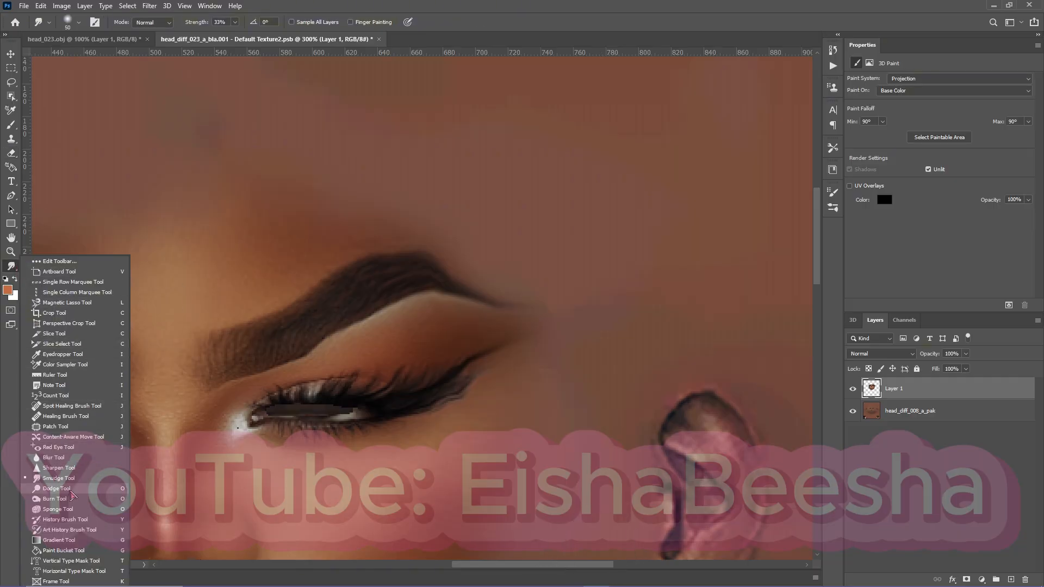
{"action": "left_click", "coordinate": [71, 459]}
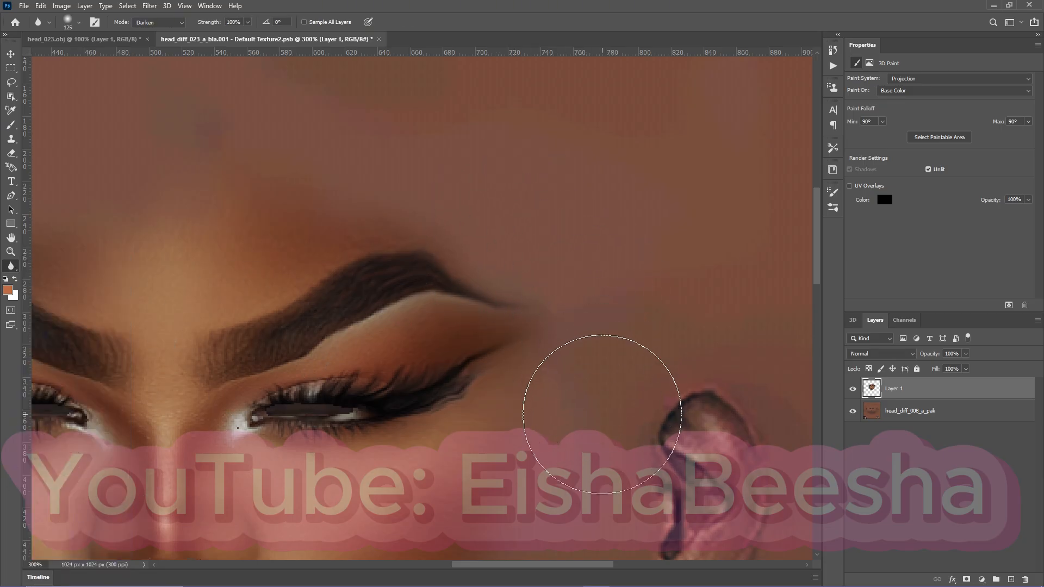
{"action": "mouse_move", "coordinate": [596, 415]}
{"action": "left_mouse_down"}
{"action": "mouse_move", "coordinate": [528, 487]}
{"action": "mouse_move", "coordinate": [573, 402]}
{"action": "left_mouse_up"}
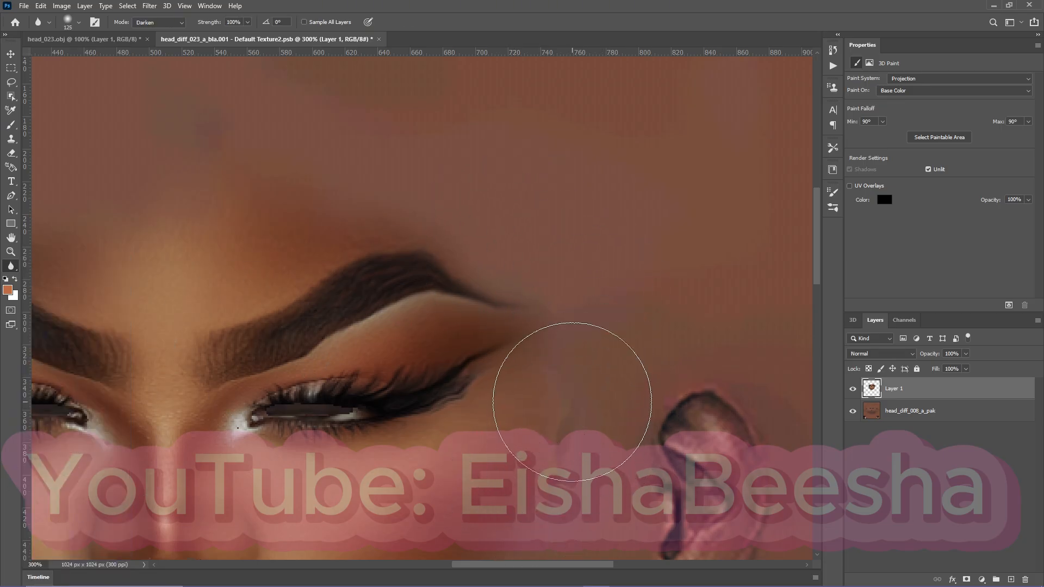
{"action": "key", "text": "ctrl+z"}
{"action": "key", "text": "ctrl+z"}
Set the Blur tool's mode to Normal and check the blended edges on both sides of the face.
{"action": "left_click", "coordinate": [173, 25]}
{"action": "left_click", "coordinate": [163, 34]}
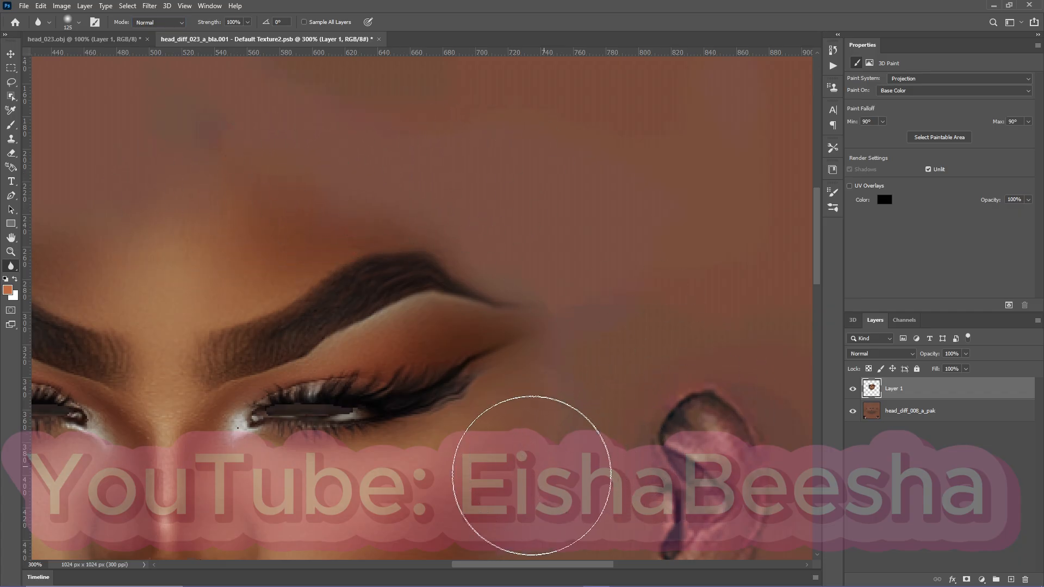
{"action": "scroll", "coordinate": [567, 431], "scroll_direction": "down", "scroll_amount": 10}
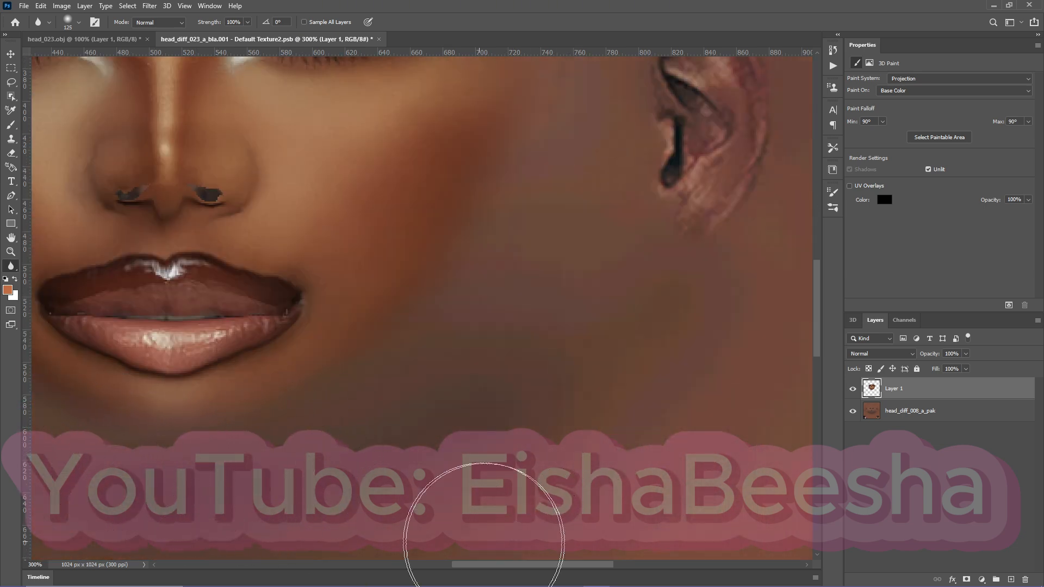
{"action": "left_click_drag", "start_coordinate": [530, 570], "coordinate": [433, 570]}
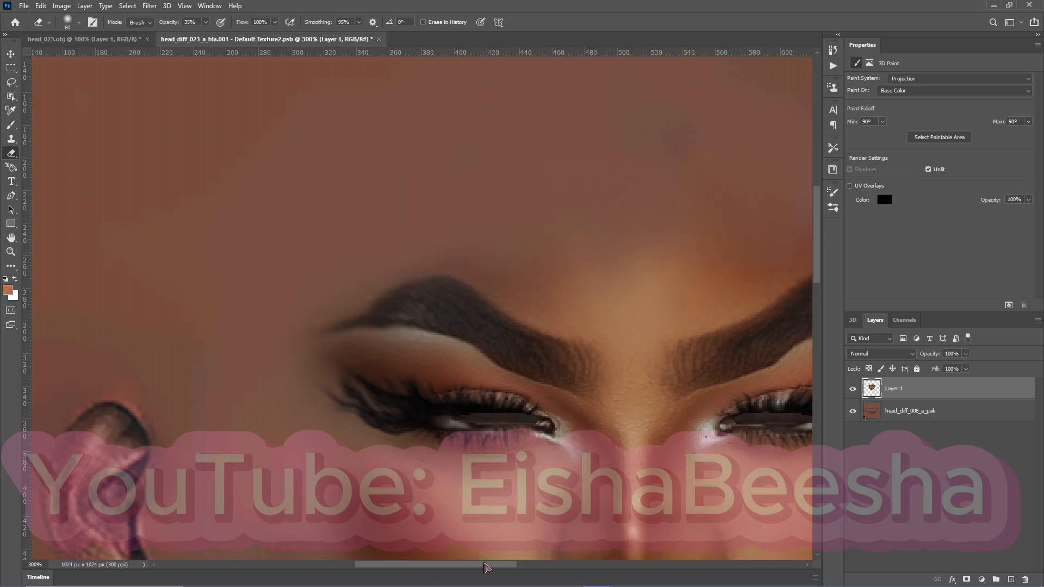
{"action": "left_click_drag", "start_coordinate": [491, 568], "coordinate": [535, 568]}
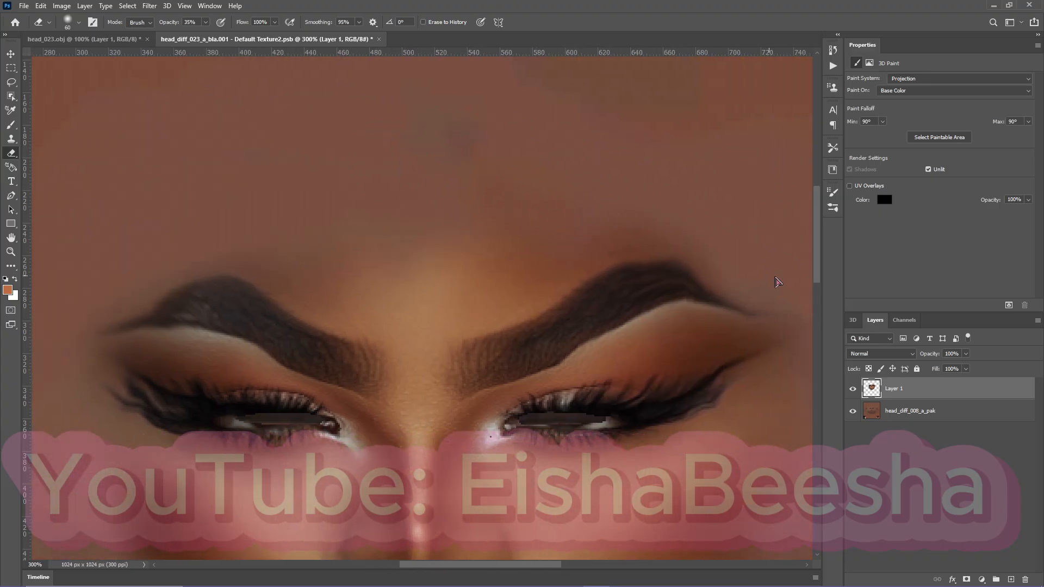
Smudge the edge of the left cheek and jaw outward into the base skin with a 50 px Smudge tool at 33% strength.
{"action": "scroll", "coordinate": [674, 552], "scroll_direction": "down", "scroll_amount": 8}
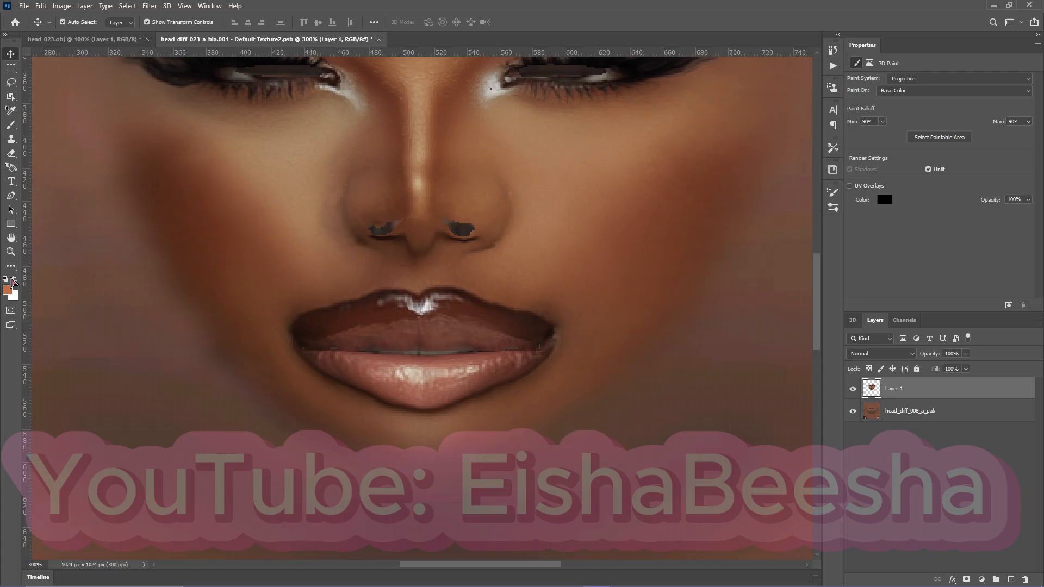
{"action": "left_click", "coordinate": [11, 266]}
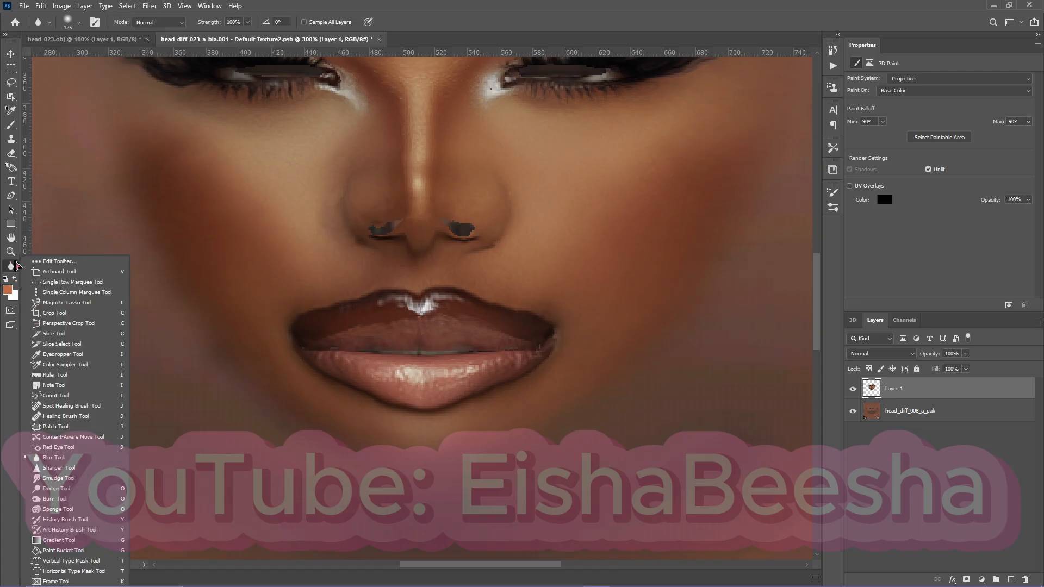
{"action": "left_click", "coordinate": [58, 478]}
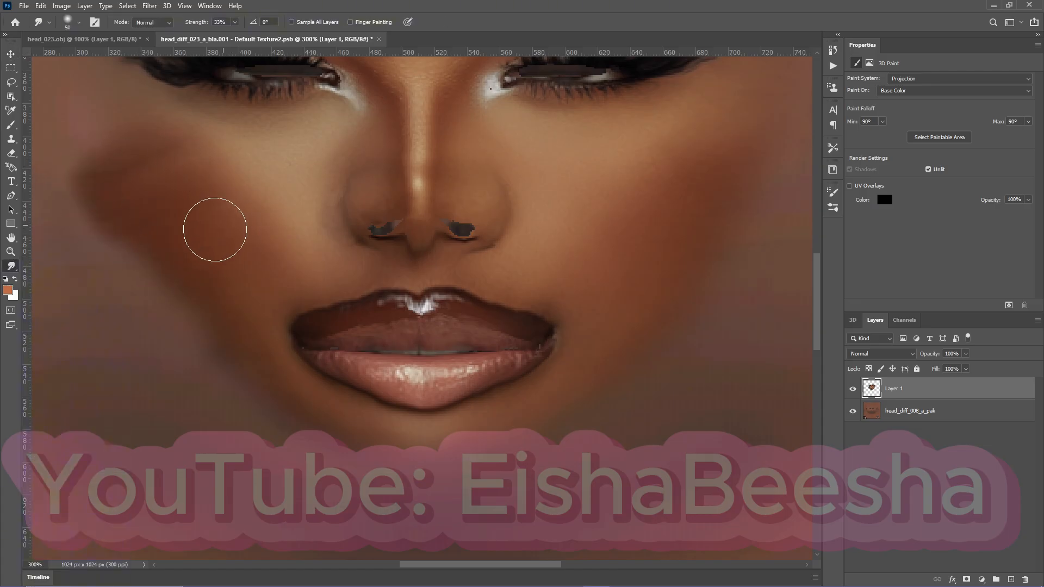
{"action": "mouse_move", "coordinate": [214, 229]}
{"action": "left_mouse_down"}
{"action": "mouse_move", "coordinate": [161, 310]}
{"action": "mouse_move", "coordinate": [227, 333]}
{"action": "mouse_move", "coordinate": [215, 356]}
{"action": "mouse_move", "coordinate": [237, 386]}
{"action": "mouse_move", "coordinate": [293, 406]}
{"action": "left_mouse_up"}
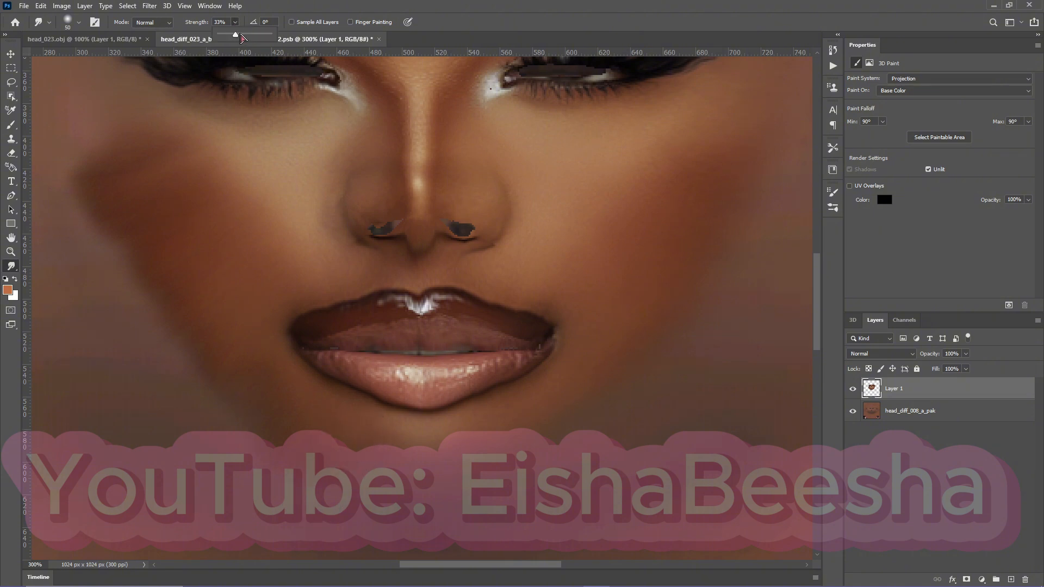
Smudge the edge of the right cheek outward toward the ear with the Smudge tool's strength set to 52%.
{"action": "mouse_move", "coordinate": [336, 510]}
{"action": "left_mouse_down"}
{"action": "mouse_move", "coordinate": [417, 452]}
{"action": "mouse_move", "coordinate": [469, 443]}
{"action": "mouse_move", "coordinate": [509, 444]}
{"action": "mouse_move", "coordinate": [540, 479]}
{"action": "mouse_move", "coordinate": [578, 482]}
{"action": "mouse_move", "coordinate": [546, 419]}
{"action": "mouse_move", "coordinate": [572, 392]}
{"action": "left_mouse_up"}
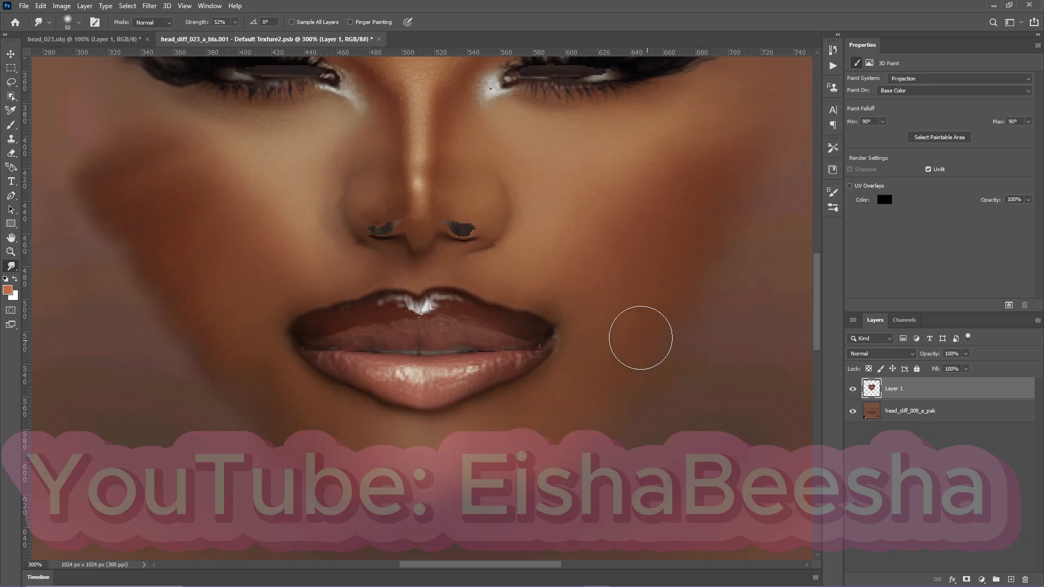
{"action": "left_click_drag", "start_coordinate": [651, 264], "coordinate": [769, 297]}
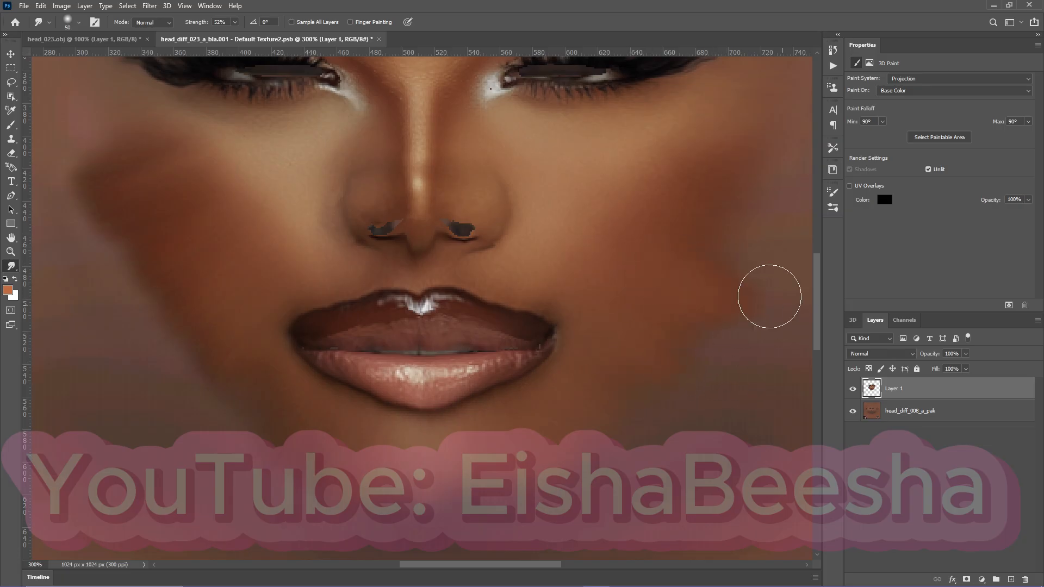
{"action": "left_click_drag", "start_coordinate": [679, 235], "coordinate": [798, 264]}
{"action": "left_click_drag", "start_coordinate": [739, 214], "coordinate": [804, 269]}
{"action": "left_click_drag", "start_coordinate": [731, 244], "coordinate": [754, 277]}
{"action": "scroll", "coordinate": [688, 408], "scroll_direction": "down", "scroll_amount": 3}
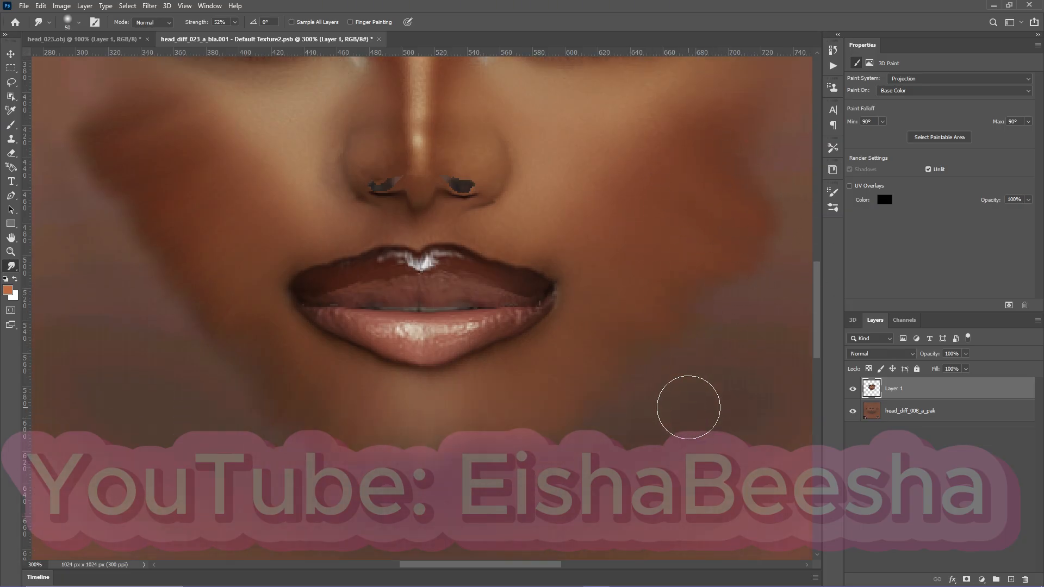
{"action": "left_click_drag", "start_coordinate": [535, 565], "coordinate": [590, 566]}
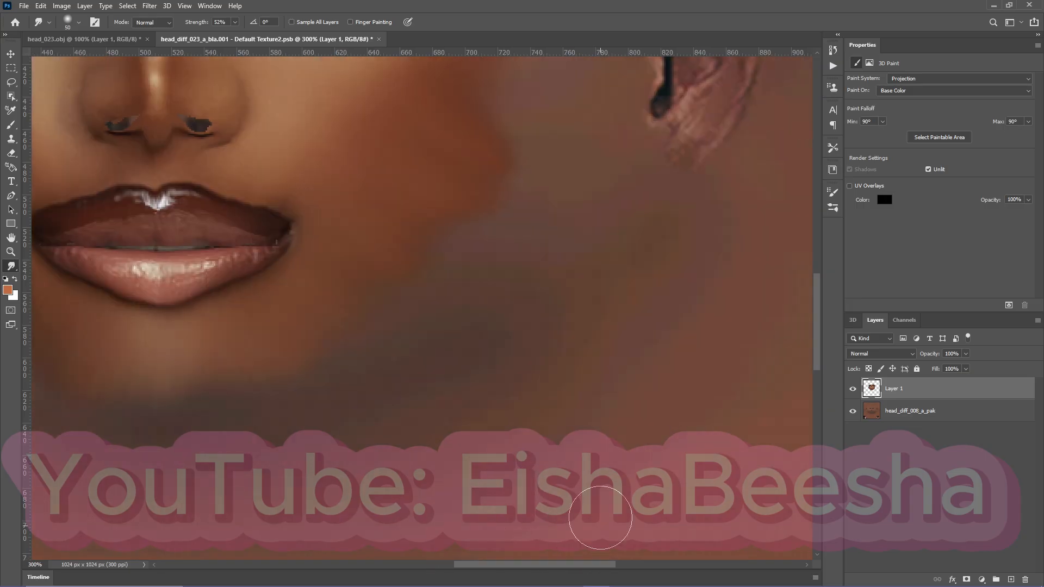
{"action": "scroll", "coordinate": [480, 298], "scroll_direction": "up", "scroll_amount": 6}
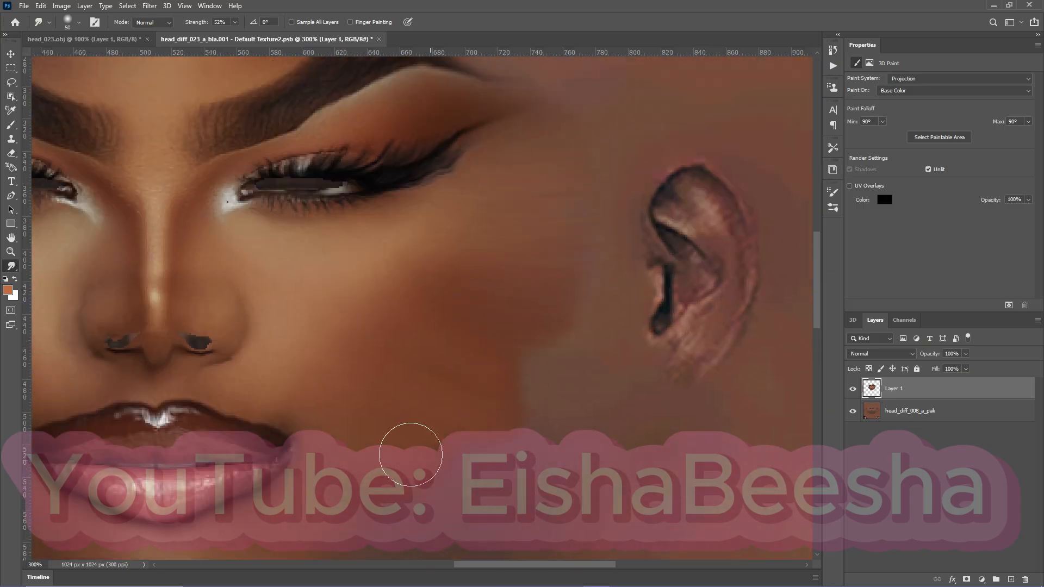
{"action": "scroll", "coordinate": [353, 451], "scroll_direction": "down", "scroll_amount": 2}
Smudge the edge of the left cheek and jaw outward over the base skin toward the ear at 52% strength.
{"action": "scroll", "coordinate": [544, 468], "scroll_direction": "left", "scroll_amount": 10}
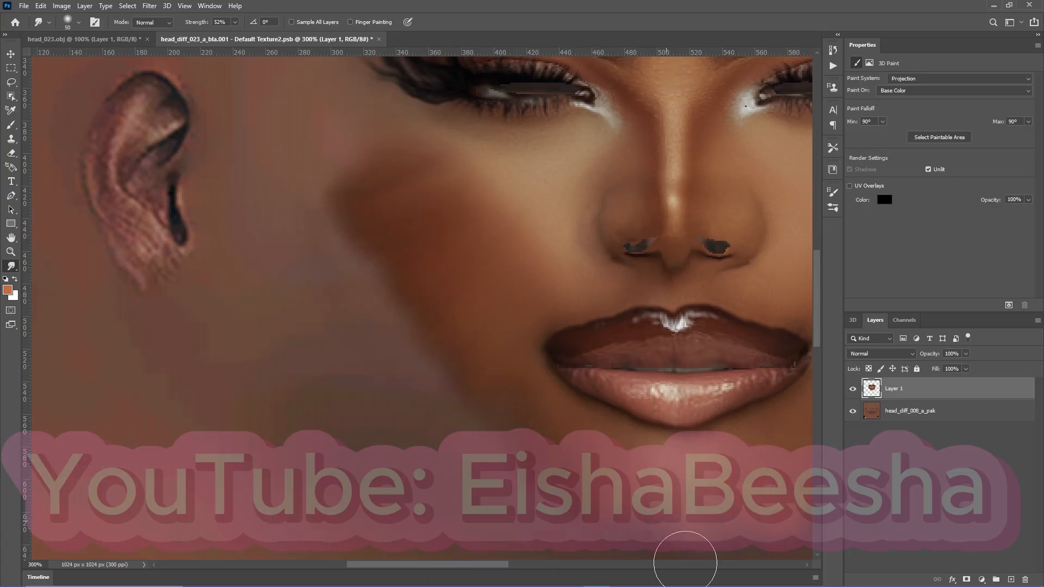
{"action": "mouse_move", "coordinate": [373, 284]}
{"action": "left_mouse_down"}
{"action": "mouse_move", "coordinate": [272, 146]}
{"action": "mouse_move", "coordinate": [379, 217]}
{"action": "mouse_move", "coordinate": [456, 286]}
{"action": "left_mouse_up"}
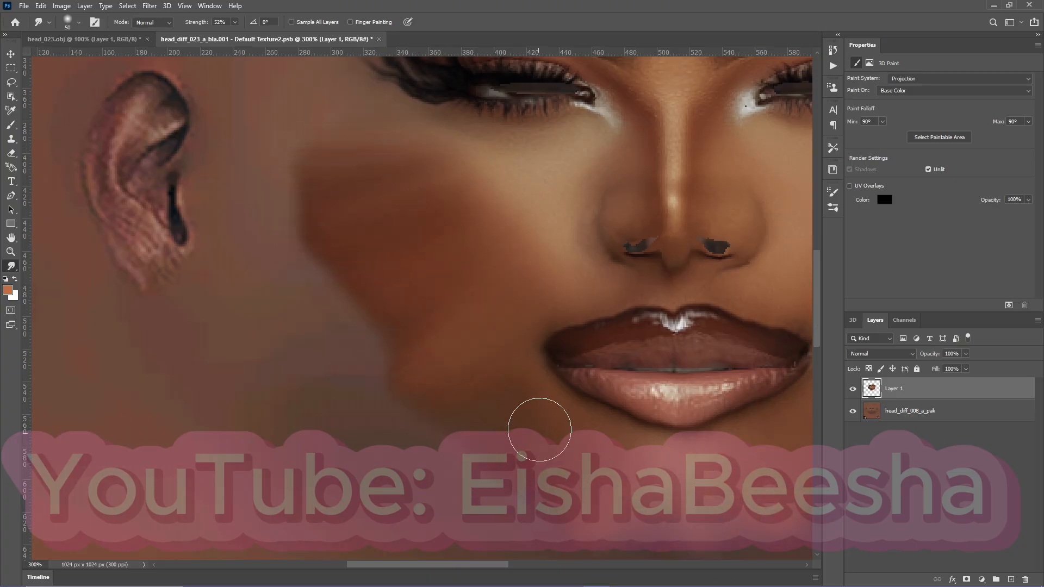
{"action": "scroll", "coordinate": [341, 298], "scroll_direction": "up", "scroll_amount": 10}
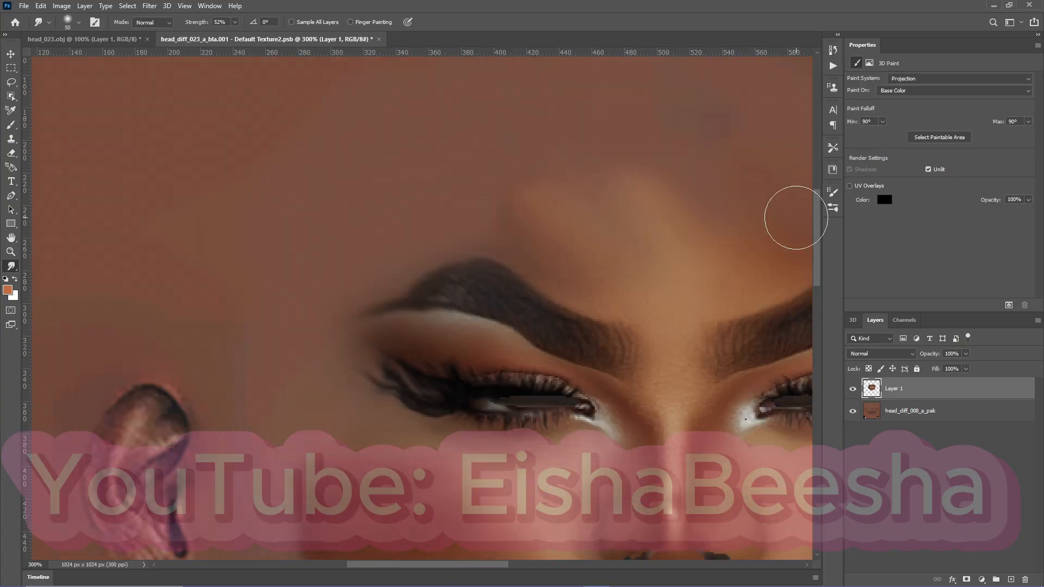
{"action": "scroll", "coordinate": [653, 217], "scroll_direction": "right", "scroll_amount": 5}
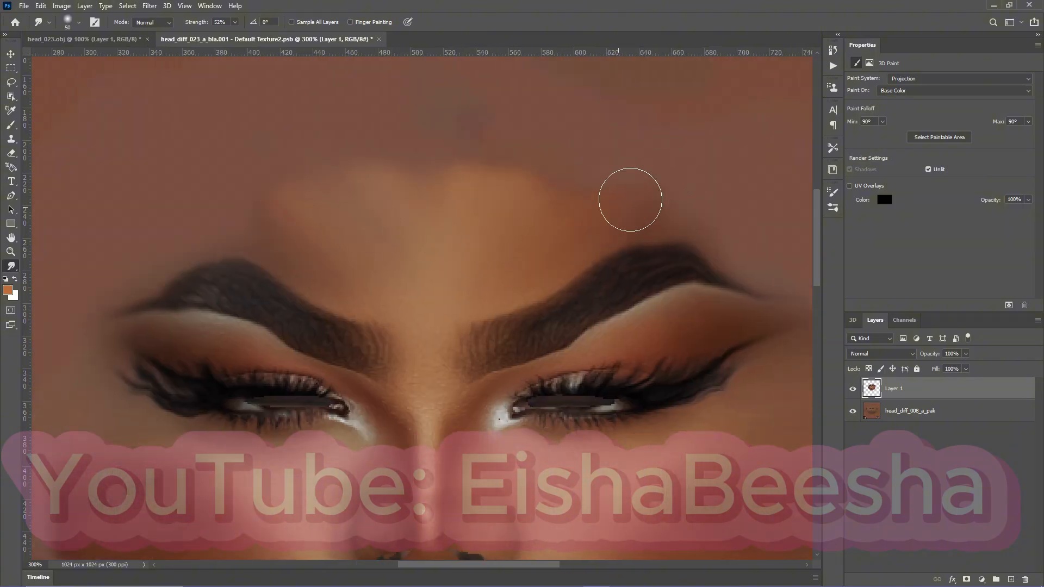
{"action": "scroll", "coordinate": [600, 484], "scroll_direction": "down", "scroll_amount": 7}
{"action": "scroll", "coordinate": [600, 484], "scroll_direction": "up", "scroll_amount": 2}
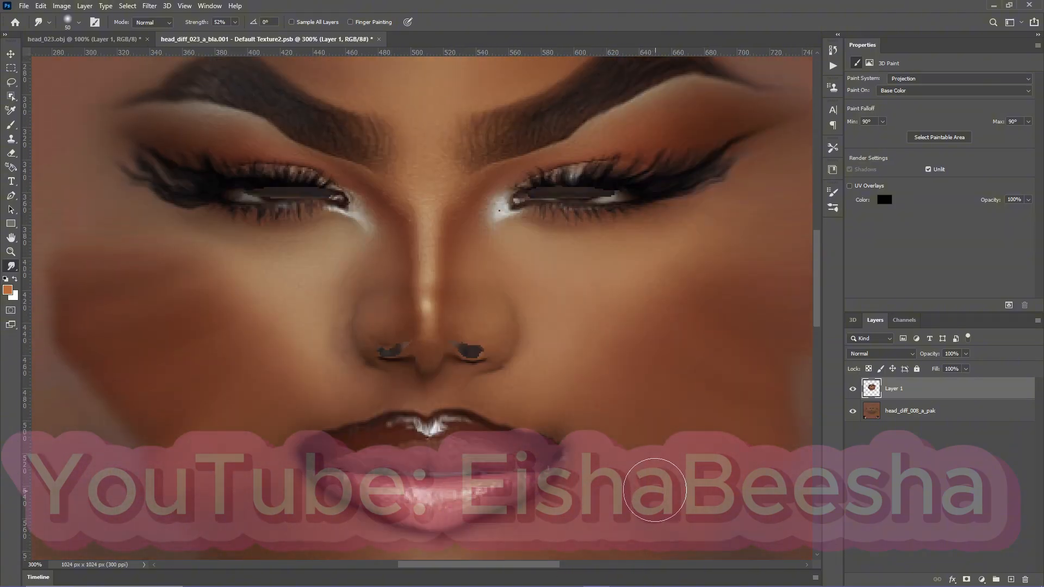
Soften the smudged cheek edges and the forehead blend with a 125 px Blur tool at 100% strength.
{"action": "right_click", "coordinate": [11, 266]}
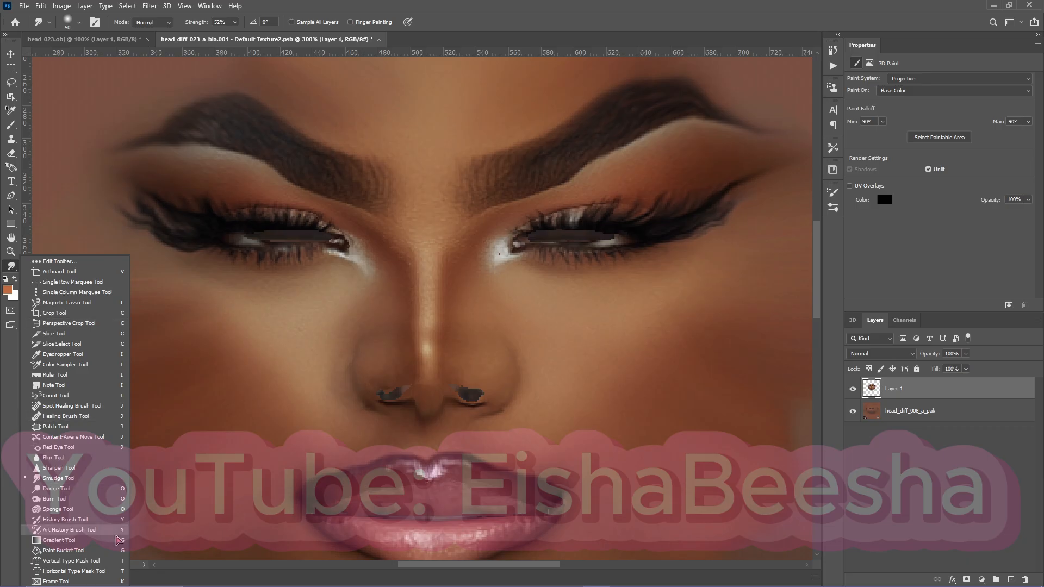
{"action": "left_click", "coordinate": [70, 460]}
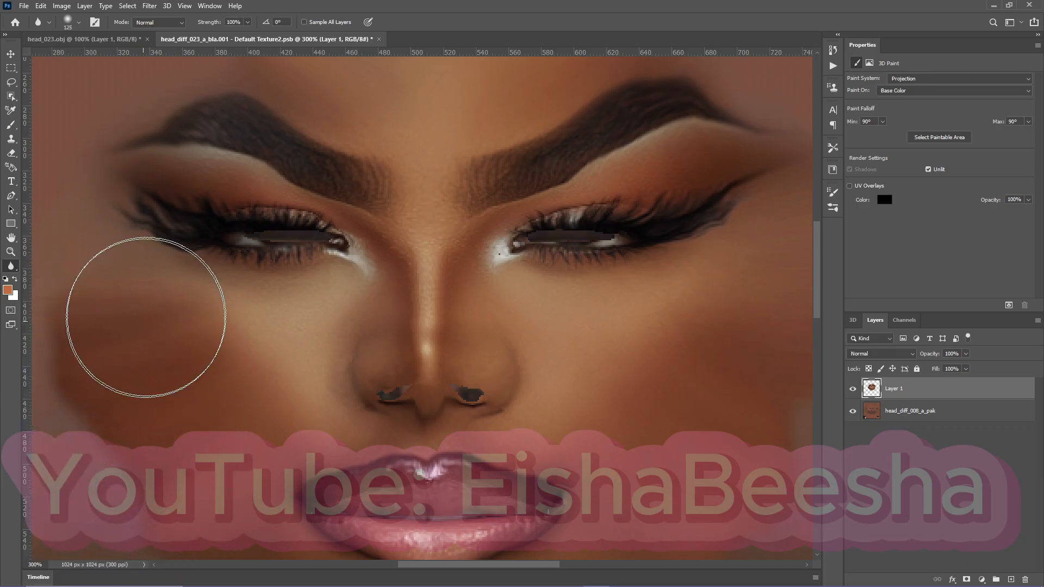
{"action": "scroll", "coordinate": [466, 279], "scroll_direction": "up", "scroll_amount": 6}
{"action": "mouse_move", "coordinate": [420, 163]}
{"action": "left_mouse_down"}
{"action": "mouse_move", "coordinate": [391, 133]}
{"action": "mouse_move", "coordinate": [596, 128]}
{"action": "mouse_move", "coordinate": [594, 157]}
{"action": "mouse_move", "coordinate": [406, 149]}
{"action": "mouse_move", "coordinate": [531, 146]}
{"action": "left_mouse_up"}
{"action": "scroll", "coordinate": [700, 419], "scroll_direction": "down", "scroll_amount": 6}
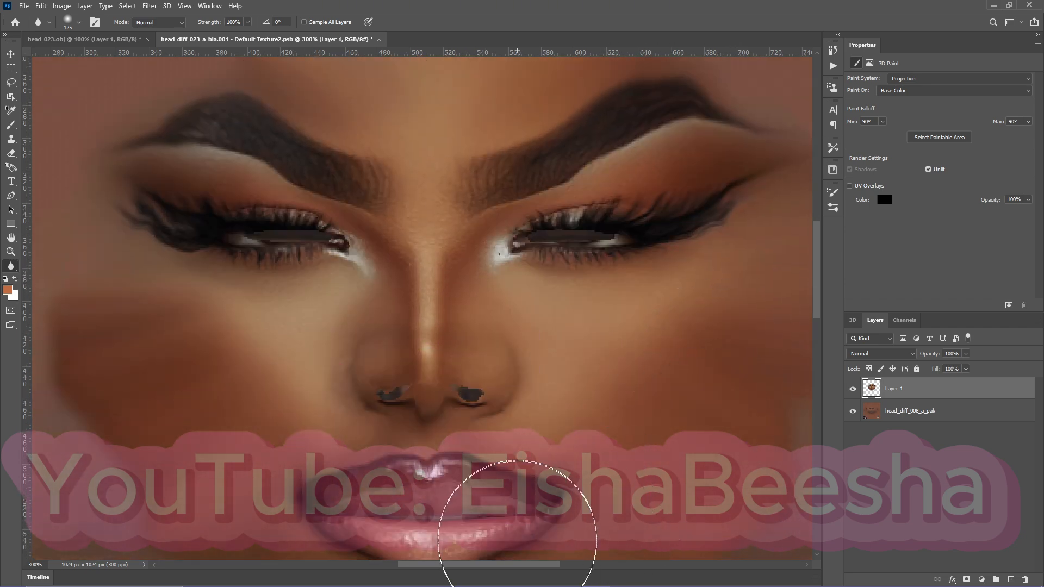
{"action": "scroll", "coordinate": [517, 540], "scroll_direction": "right", "scroll_amount": 10}
{"action": "scroll", "coordinate": [345, 431], "scroll_direction": "down", "scroll_amount": 3}
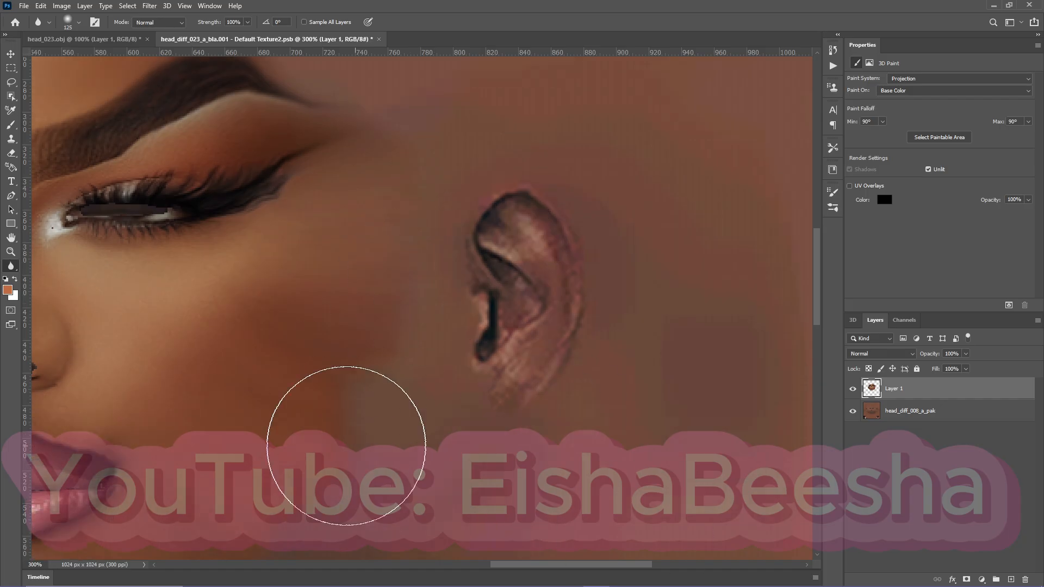
Try the Blur tool in Lighten mode on the right cheek, and return its mode to Normal.
{"action": "left_click", "coordinate": [179, 23]}
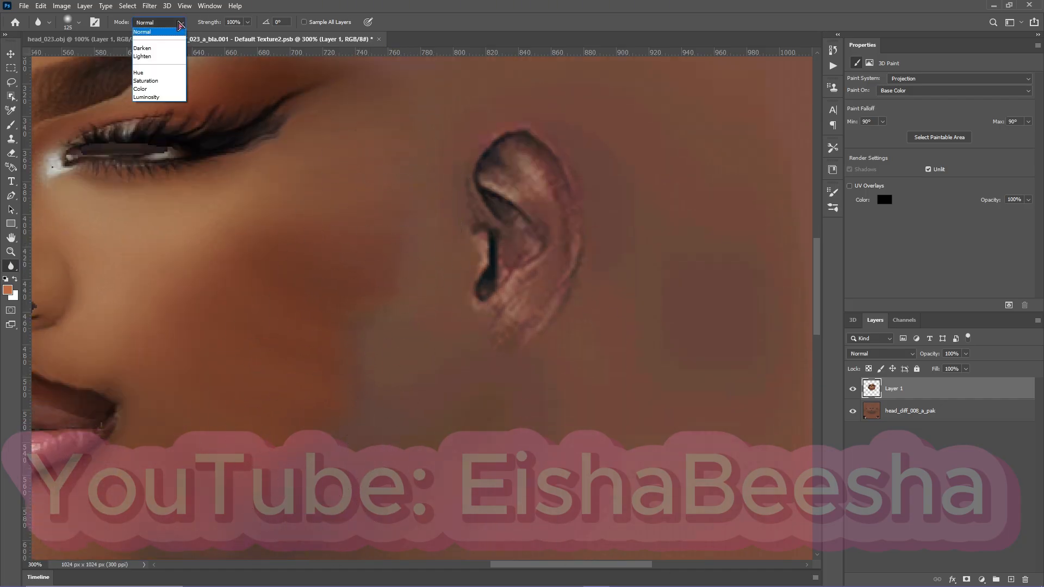
{"action": "left_click", "coordinate": [146, 56]}
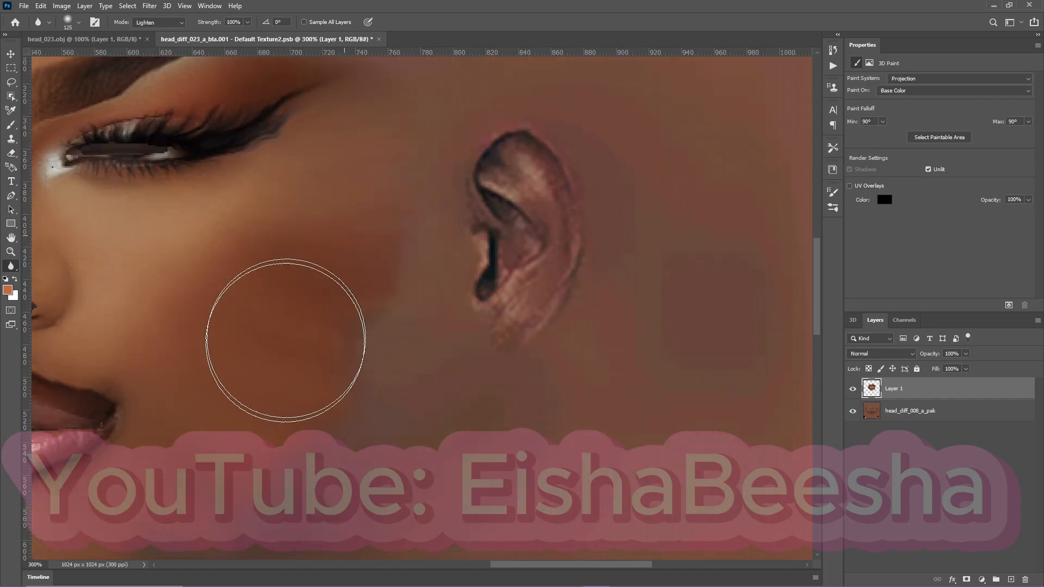
{"action": "scroll", "coordinate": [244, 179], "scroll_direction": "down", "scroll_amount": 3}
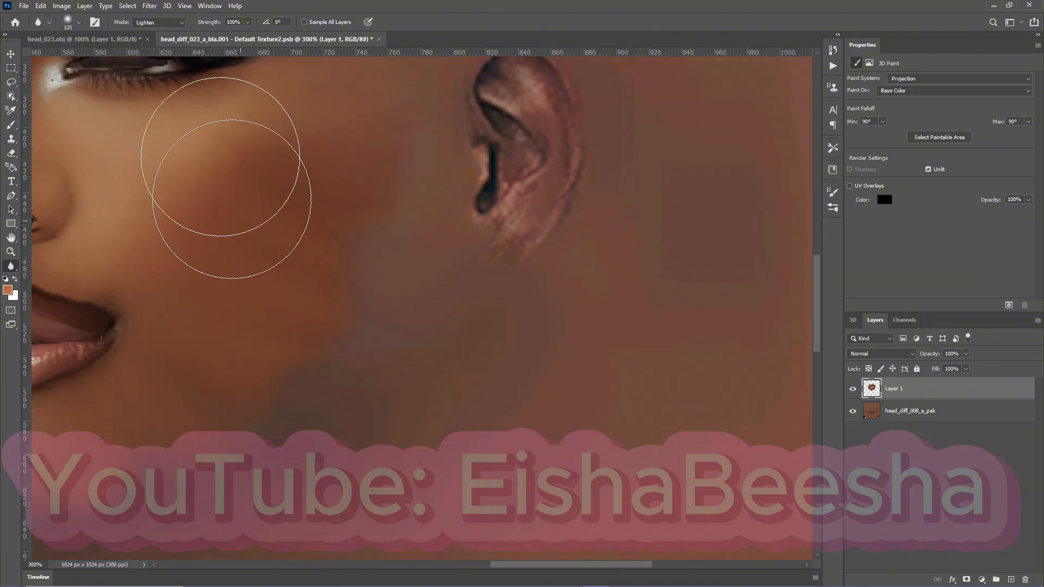
{"action": "left_click", "coordinate": [177, 23]}
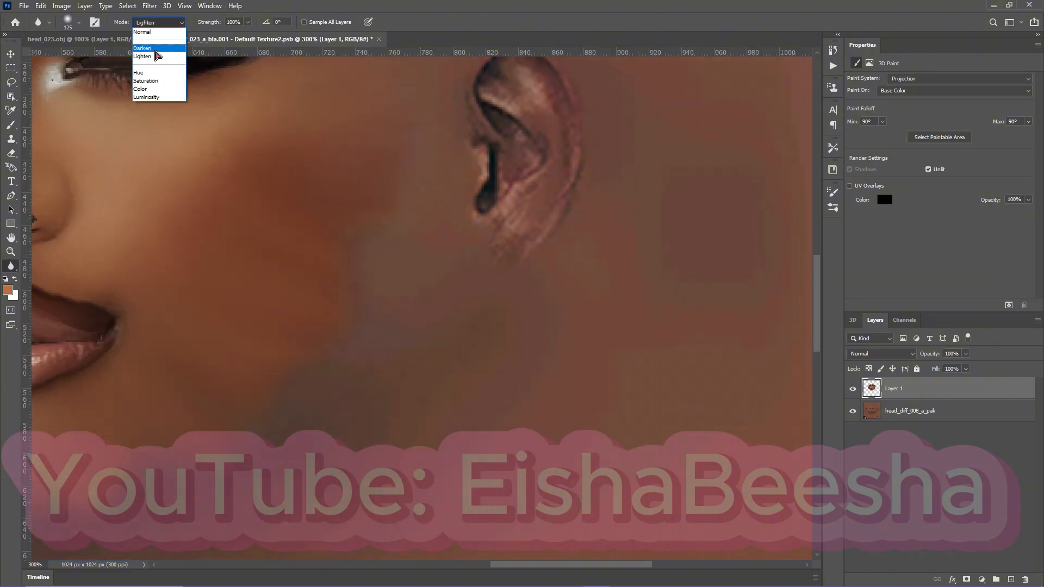
{"action": "left_click", "coordinate": [142, 32]}
Fade the outer edges of the left and right cheeks on the face layer with a 60 px eraser at 35% opacity.
{"action": "left_click_drag", "start_coordinate": [548, 565], "coordinate": [445, 566]}
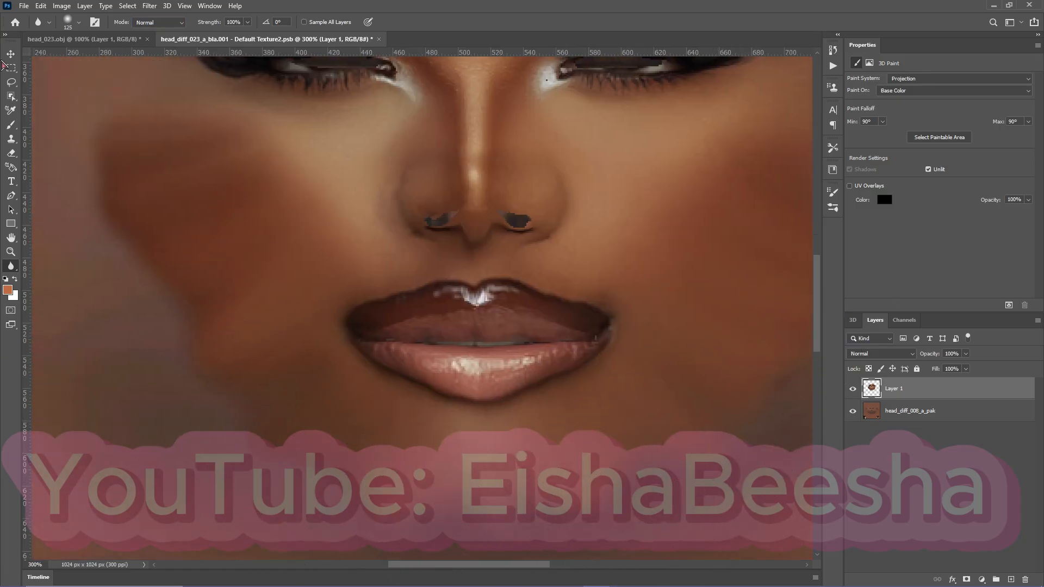
{"action": "left_click", "coordinate": [12, 154]}
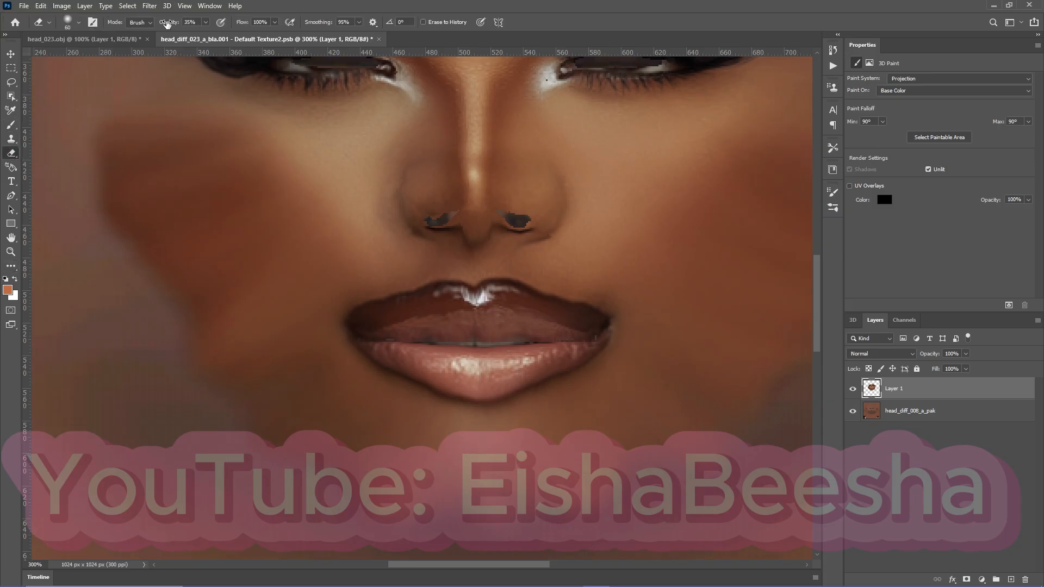
{"action": "mouse_move", "coordinate": [151, 222]}
{"action": "left_mouse_down"}
{"action": "mouse_move", "coordinate": [136, 239]}
{"action": "mouse_move", "coordinate": [154, 220]}
{"action": "mouse_move", "coordinate": [94, 205]}
{"action": "mouse_move", "coordinate": [71, 182]}
{"action": "mouse_move", "coordinate": [107, 144]}
{"action": "left_mouse_up"}
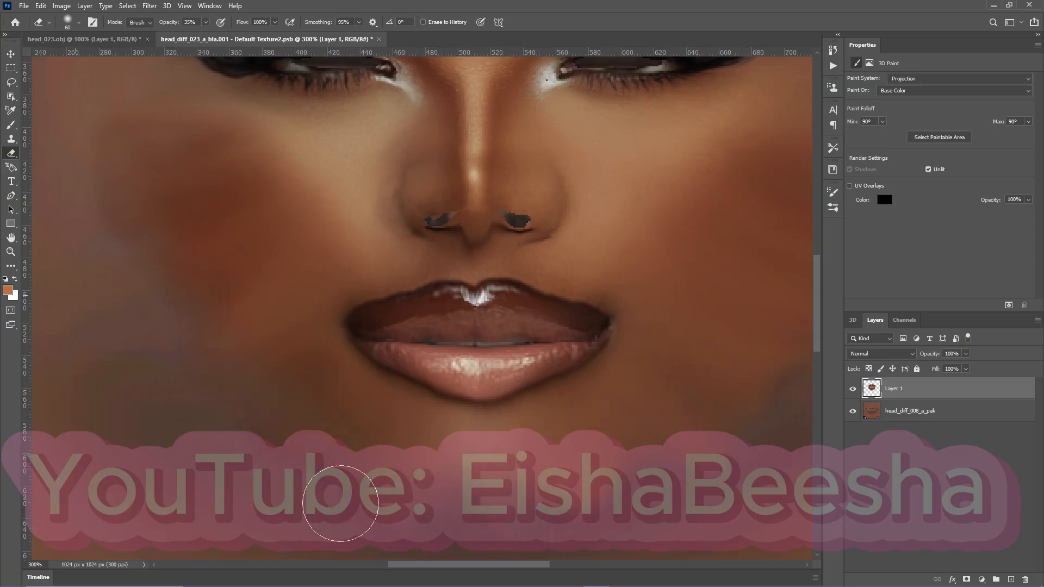
{"action": "scroll", "coordinate": [426, 466], "scroll_direction": "right", "scroll_amount": 5}
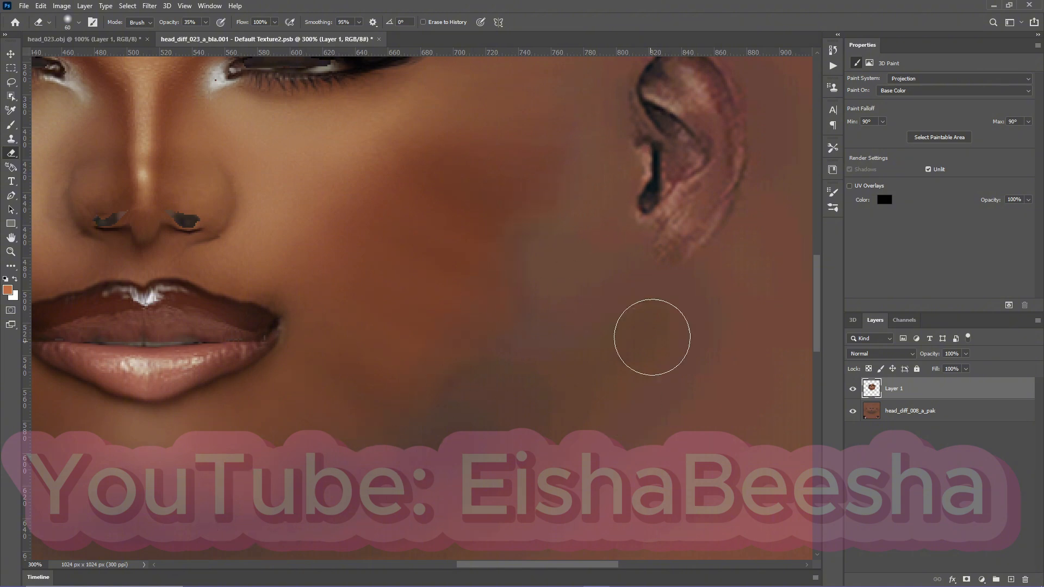
{"action": "scroll", "coordinate": [570, 418], "scroll_direction": "up", "scroll_amount": 3}
{"action": "scroll", "coordinate": [517, 370], "scroll_direction": "down", "scroll_amount": 2}
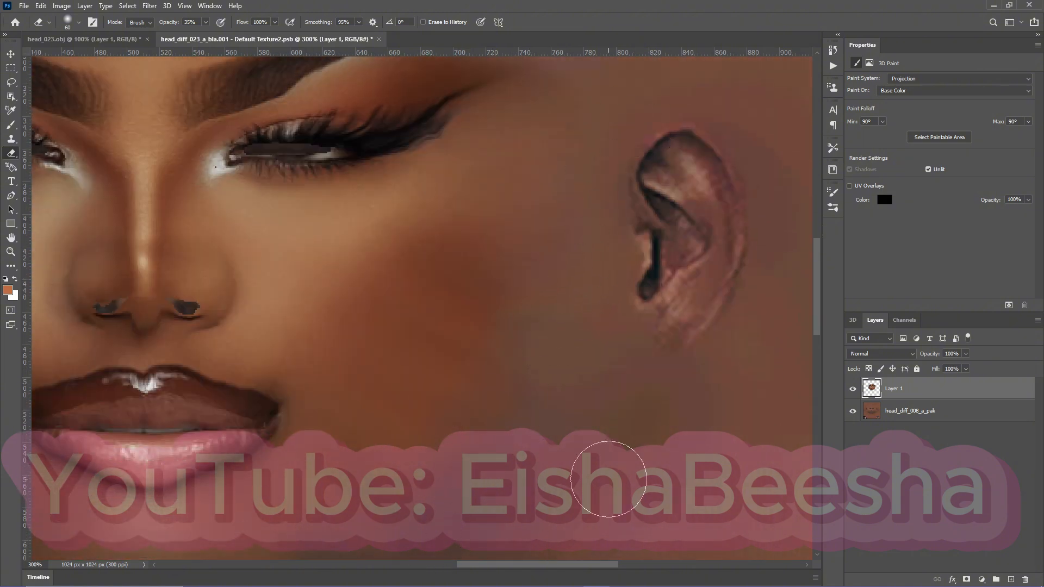
Fade the upper edge of the face layer across the forehead with the eraser at 35% opacity.
{"action": "scroll", "coordinate": [530, 374], "scroll_direction": "up", "scroll_amount": 1}
{"action": "scroll", "coordinate": [380, 147], "scroll_direction": "up", "scroll_amount": 4}
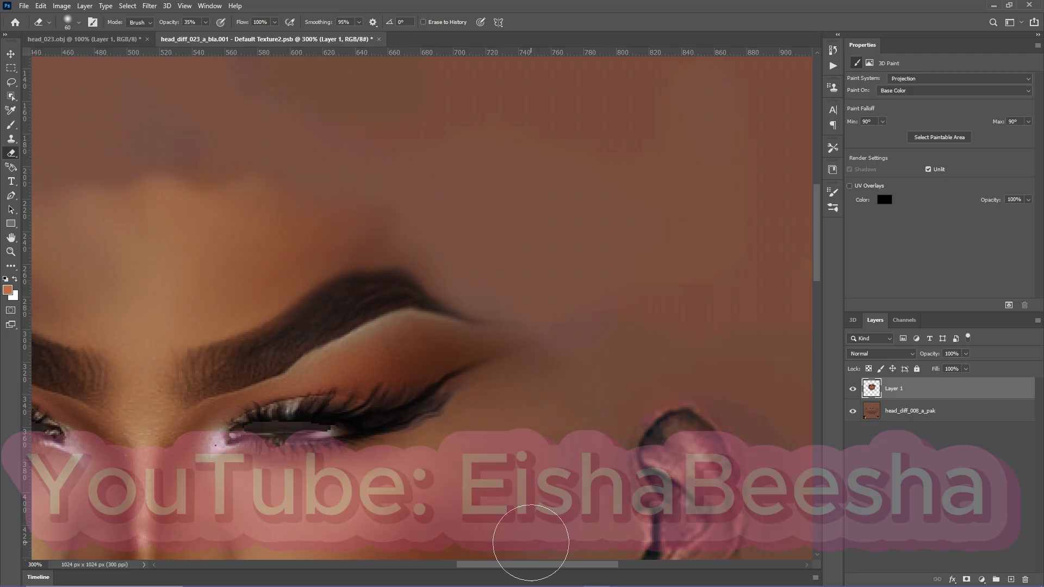
{"action": "left_click_drag", "start_coordinate": [540, 566], "coordinate": [462, 552]}
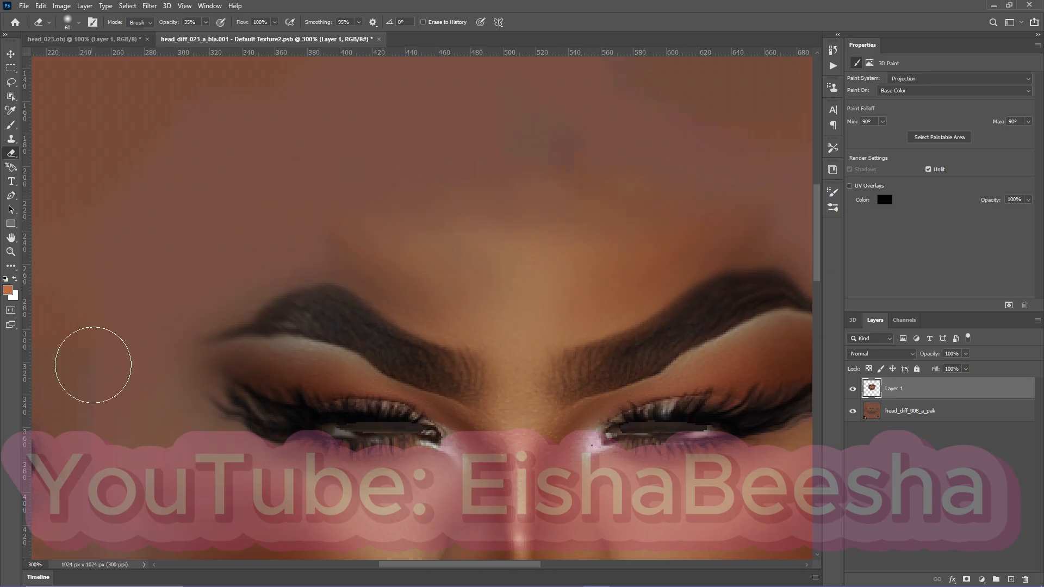
{"action": "scroll", "coordinate": [93, 361], "scroll_direction": "down", "scroll_amount": 3}
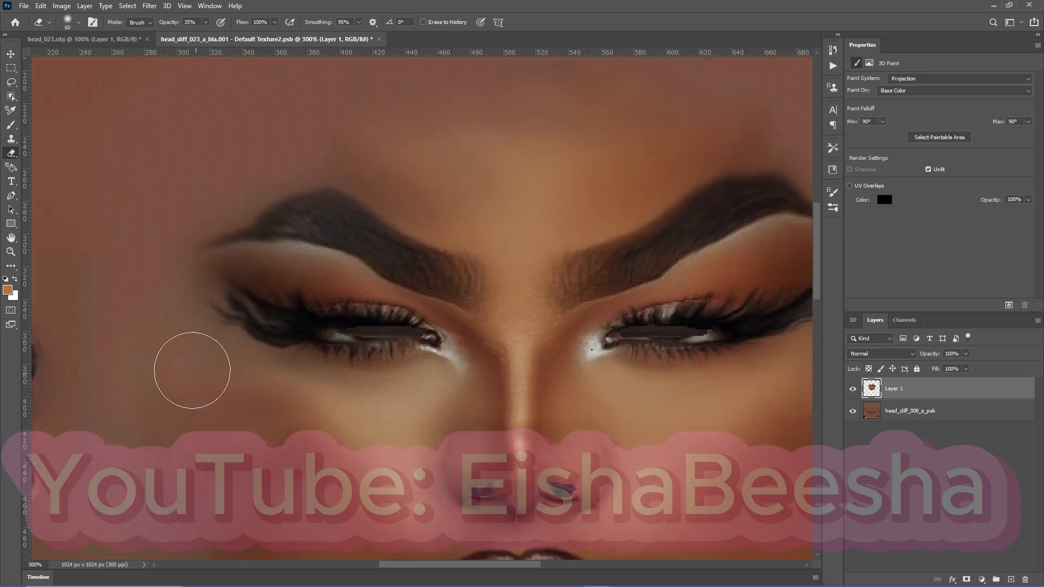
{"action": "scroll", "coordinate": [217, 368], "scroll_direction": "down", "scroll_amount": 5}
Examine the blended makeup on the 3D head model from the front and from an angle.
{"action": "left_click", "coordinate": [87, 39]}
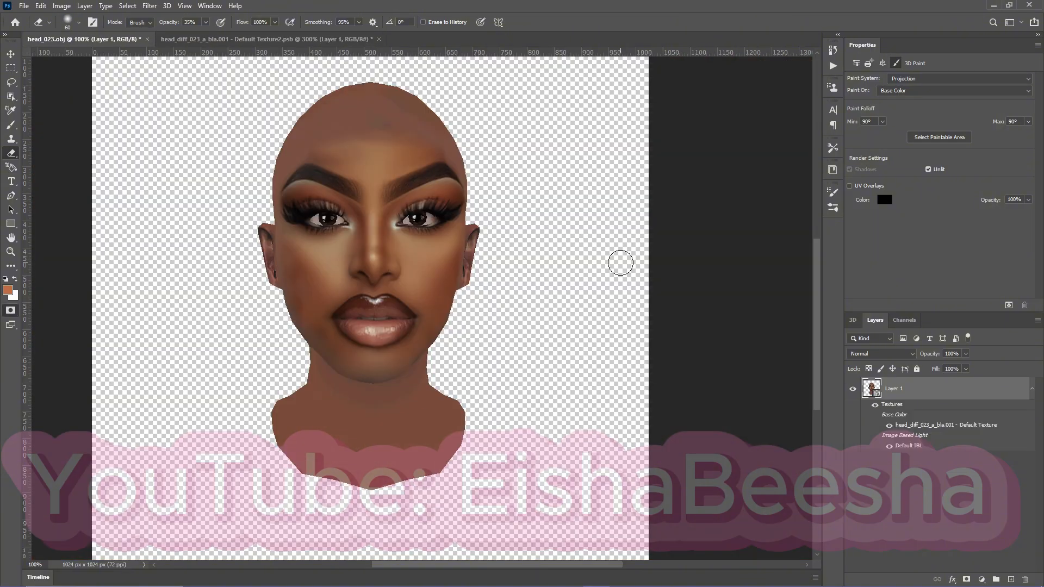
{"action": "mouse_move", "coordinate": [488, 565]}
{"action": "left_mouse_down"}
{"action": "mouse_move", "coordinate": [471, 565]}
{"action": "mouse_move", "coordinate": [507, 566]}
{"action": "mouse_move", "coordinate": [491, 565]}
{"action": "left_mouse_up"}
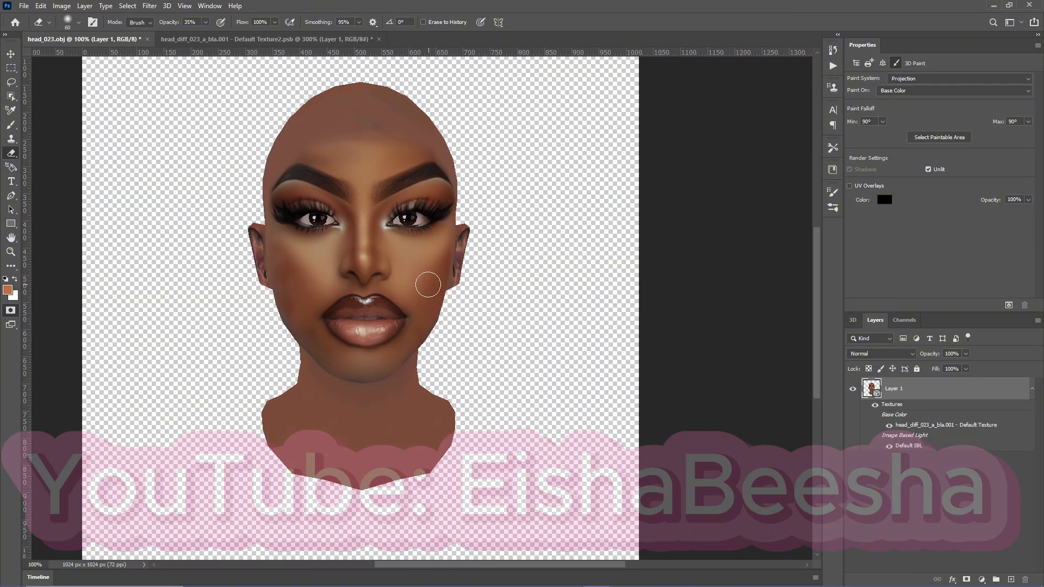
{"action": "left_click", "coordinate": [12, 55]}
{"action": "left_click_drag", "start_coordinate": [367, 231], "coordinate": [324, 256]}
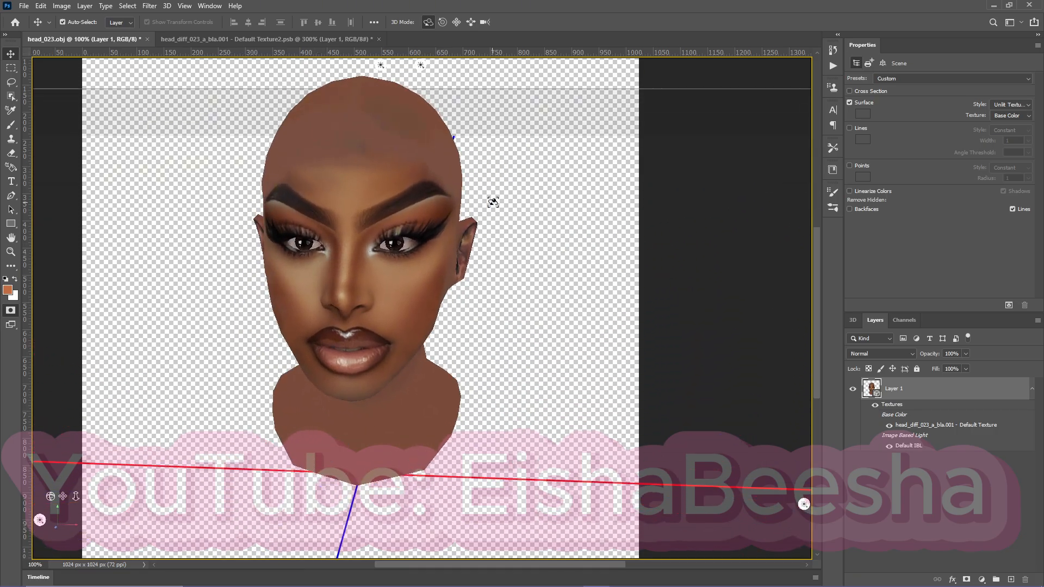
{"action": "left_click_drag", "start_coordinate": [359, 186], "coordinate": [373, 158]}
Return to the face texture and smudge the left cheek, jaw and chin edges outward with a 50 px Smudge tool at 52% strength.
{"action": "left_click", "coordinate": [266, 39]}
{"action": "scroll", "coordinate": [426, 399], "scroll_direction": "up", "scroll_amount": 2}
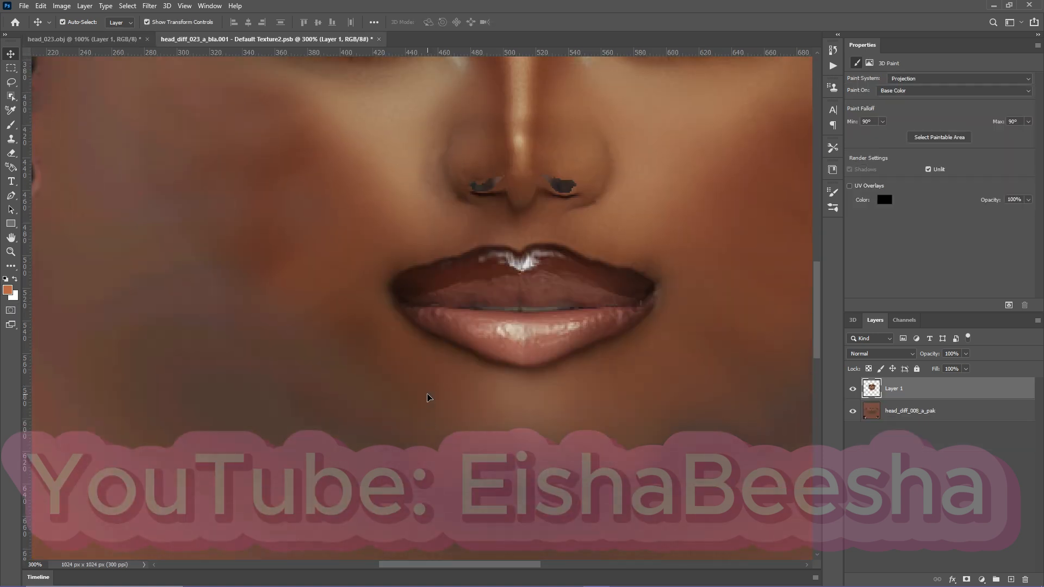
{"action": "scroll", "coordinate": [427, 398], "scroll_direction": "down", "scroll_amount": 2}
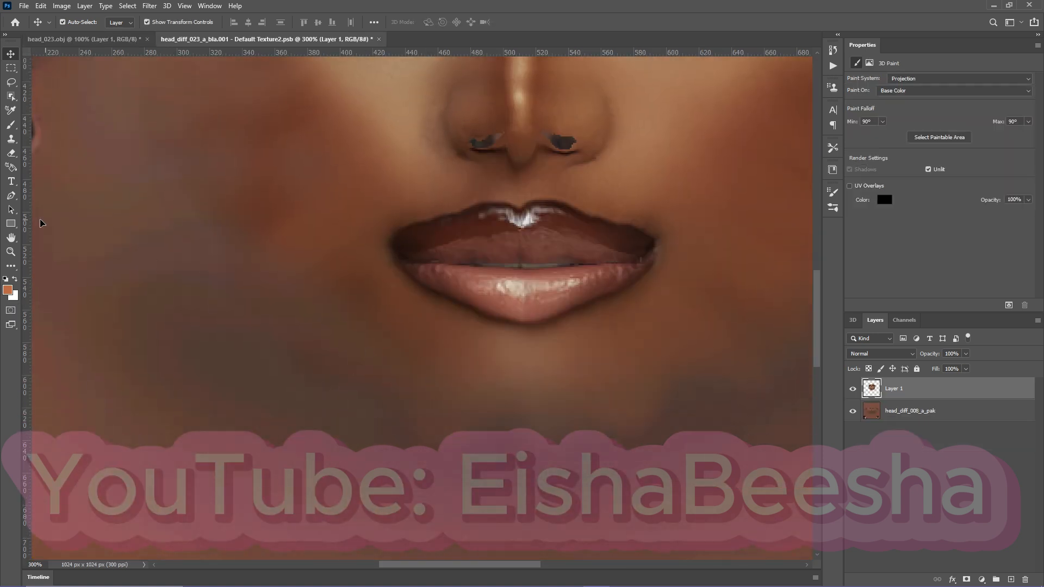
{"action": "left_click", "coordinate": [18, 265]}
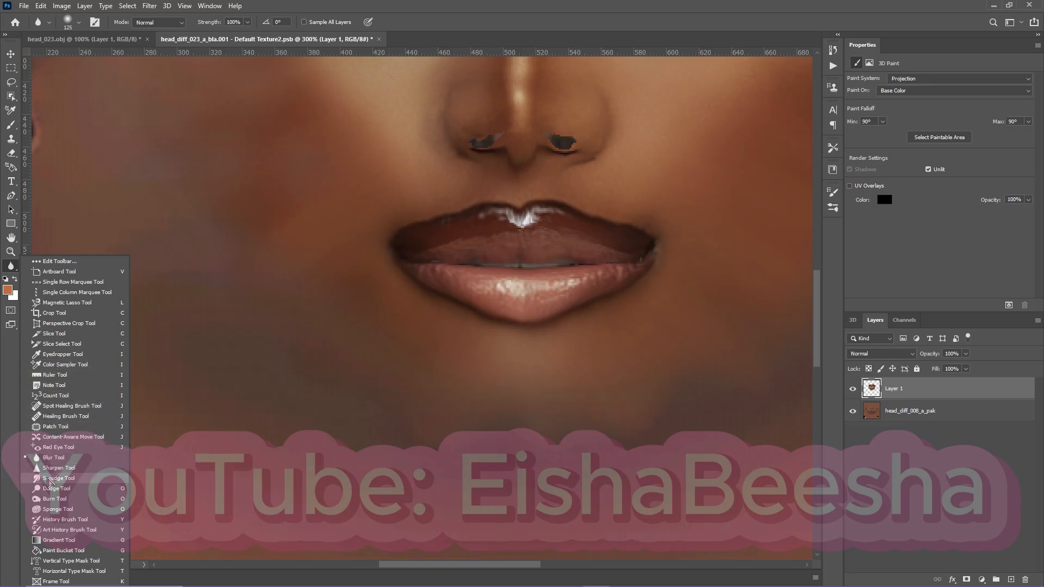
{"action": "left_click", "coordinate": [49, 478]}
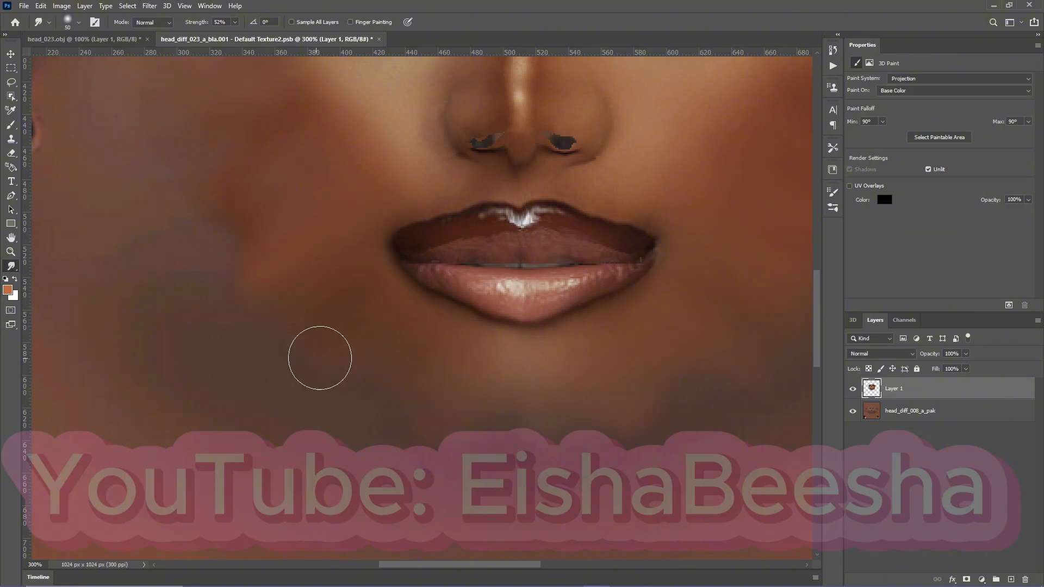
{"action": "left_click_drag", "start_coordinate": [442, 361], "coordinate": [394, 407]}
{"action": "mouse_move", "coordinate": [360, 311]}
{"action": "left_mouse_down"}
{"action": "mouse_move", "coordinate": [223, 299]}
{"action": "mouse_move", "coordinate": [230, 260]}
{"action": "left_mouse_up"}
{"action": "left_click_drag", "start_coordinate": [292, 184], "coordinate": [226, 187]}
{"action": "scroll", "coordinate": [201, 252], "scroll_direction": "up", "scroll_amount": 5}
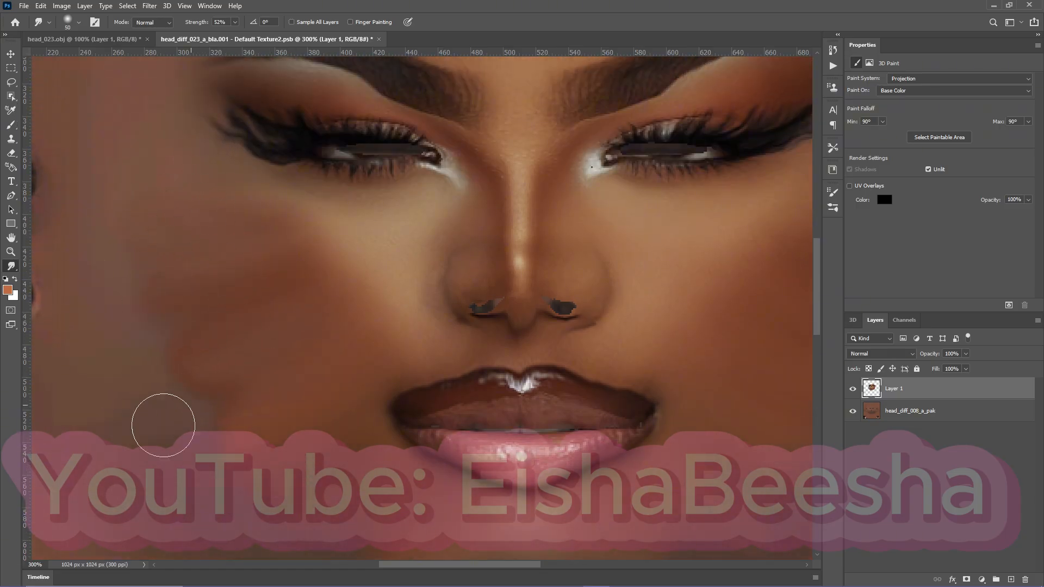
{"action": "scroll", "coordinate": [339, 396], "scroll_direction": "down", "scroll_amount": 4}
{"action": "scroll", "coordinate": [582, 489], "scroll_direction": "down", "scroll_amount": 1}
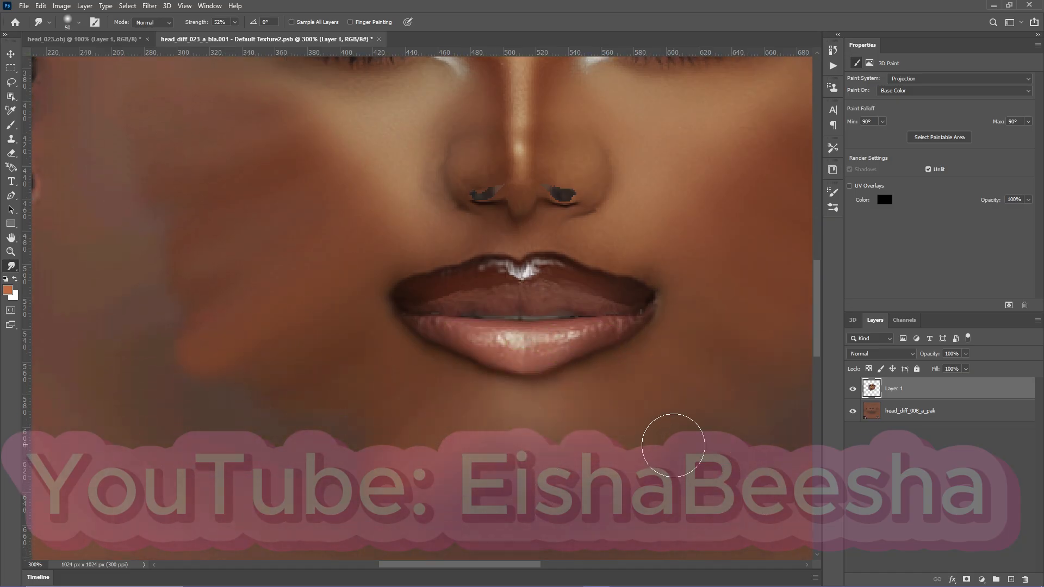
Smudge the face layer's upper edge outward across the forehead with the 50 px Smudge tool at 52% strength.
{"action": "key", "text": "ctrl+minus"}
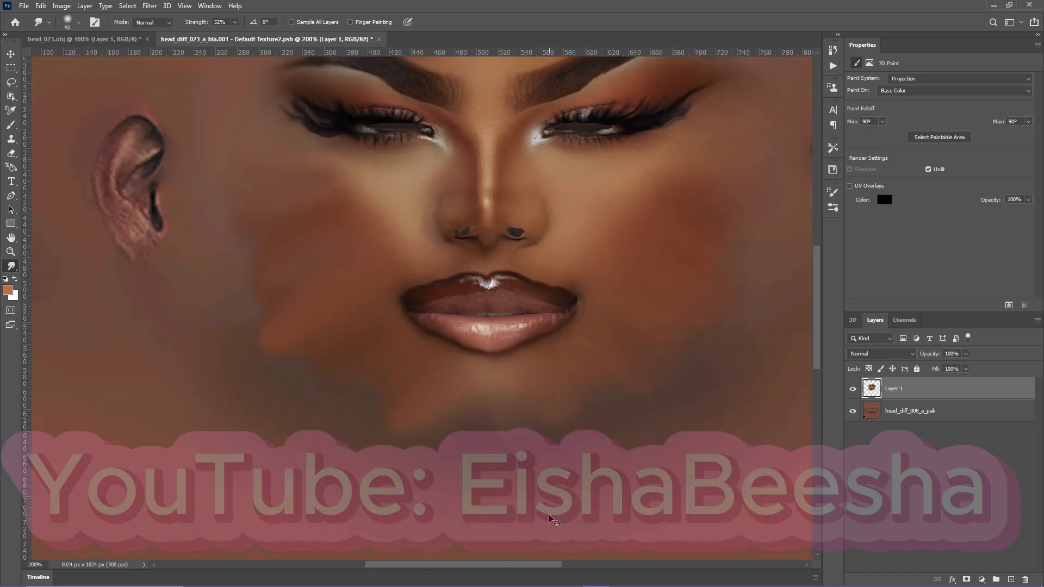
{"action": "key", "text": "ctrl+minus"}
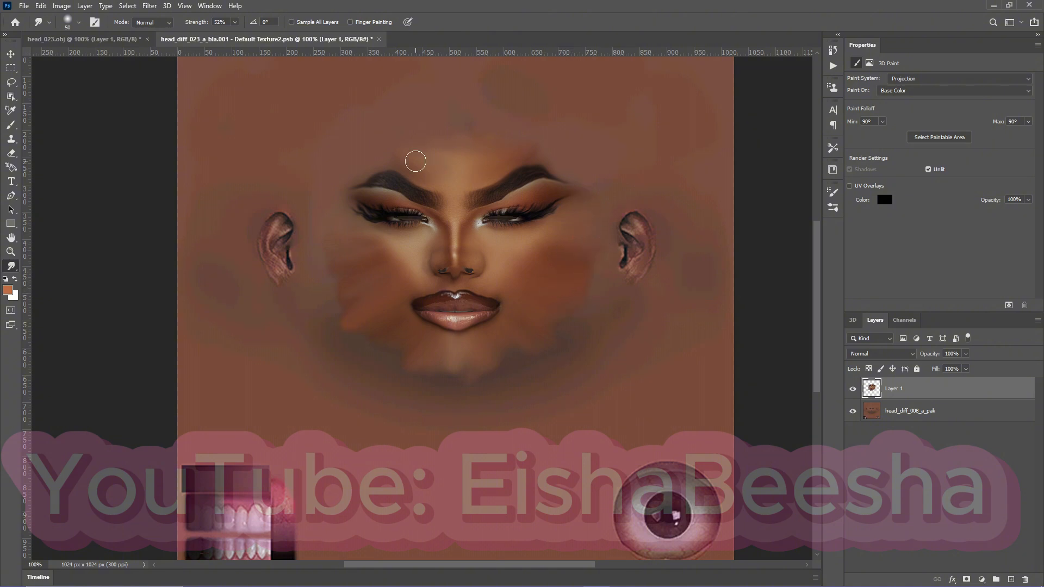
{"action": "left_click_drag", "start_coordinate": [398, 157], "coordinate": [429, 150]}
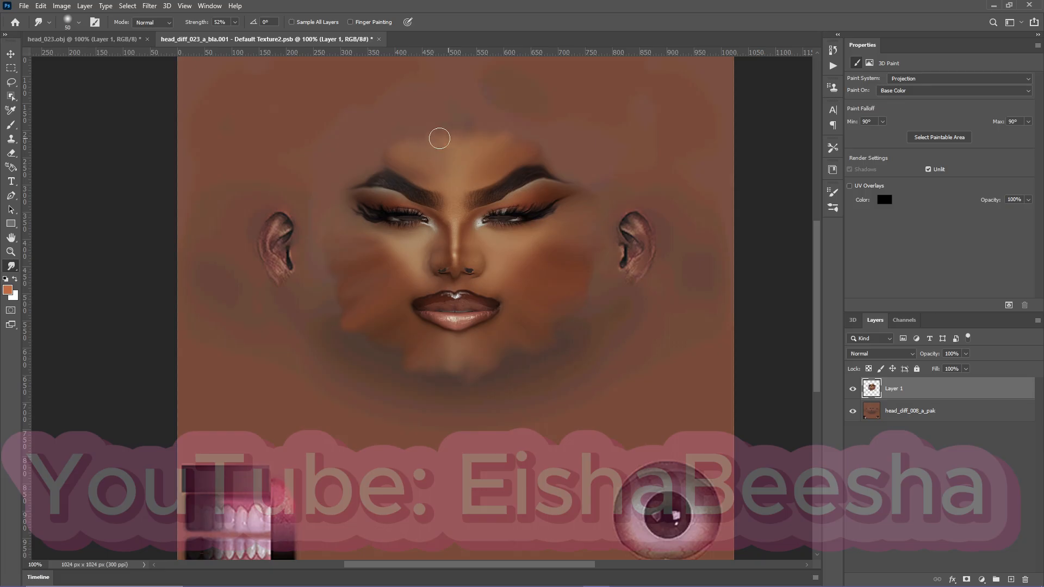
Soften the face layer's outer edge along the left cheek and jaw with a 125 px Blur tool at 100% strength.
{"action": "left_click", "coordinate": [14, 277]}
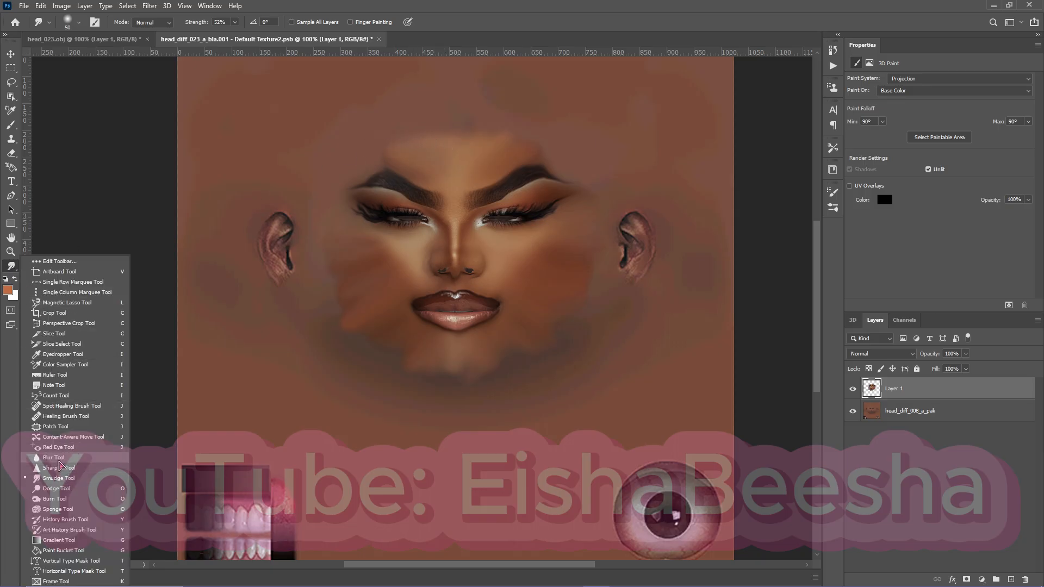
{"action": "left_click", "coordinate": [60, 458]}
{"action": "left_click_drag", "start_coordinate": [341, 332], "coordinate": [327, 306]}
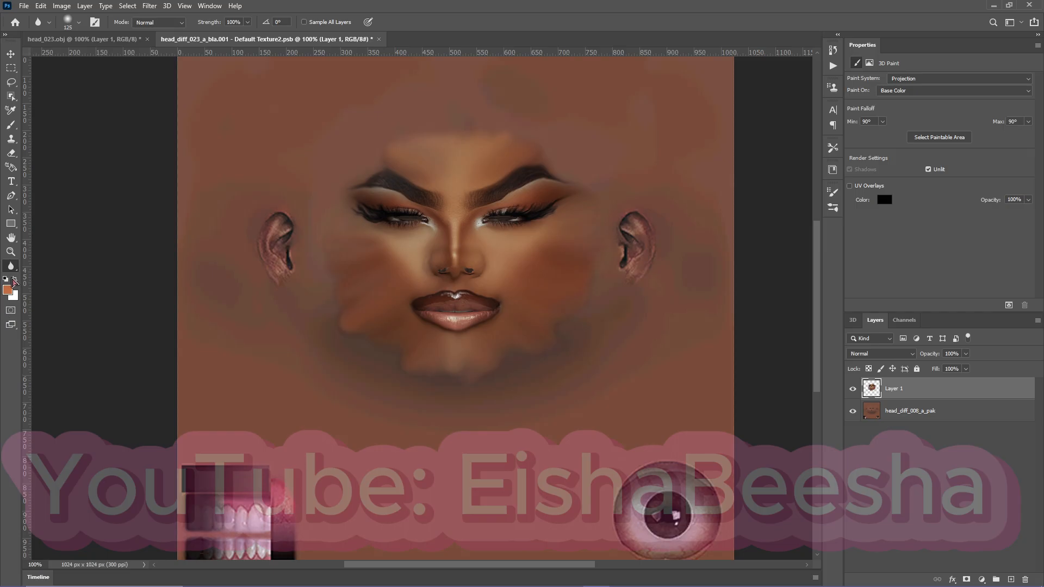
Switch to the 60 px Eraser at 35% opacity for the face layer.
{"action": "left_click", "coordinate": [11, 154]}
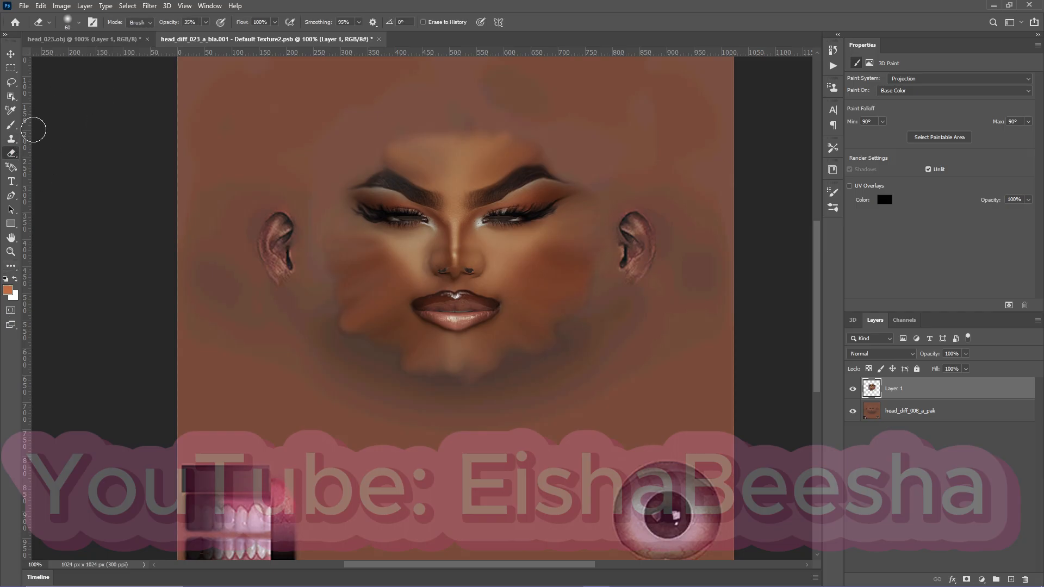
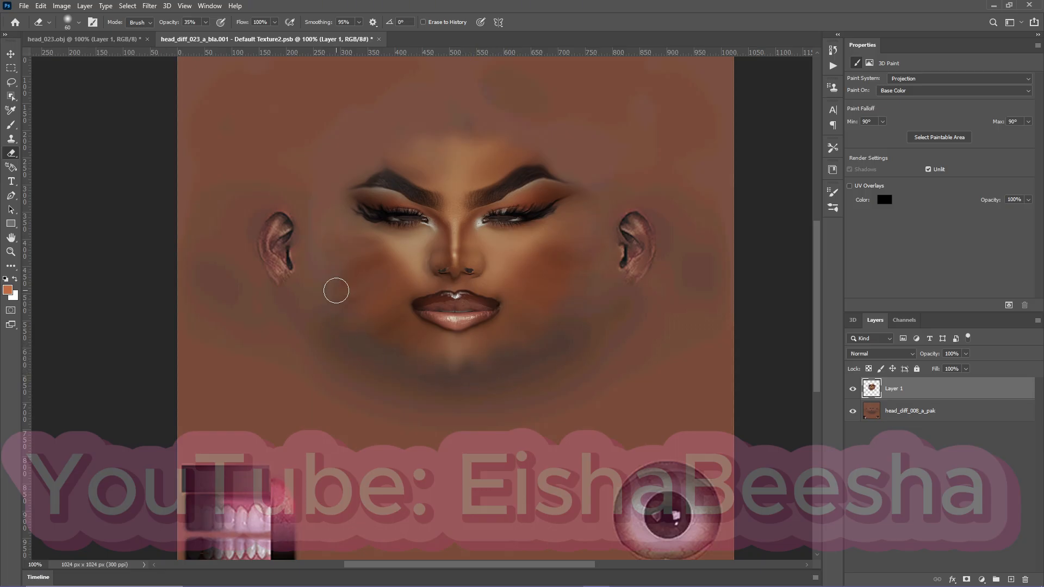
Switch to the 3D head and orbit it to inspect the blended face from both sides.
{"action": "left_click", "coordinate": [82, 38]}
{"action": "key", "text": "v"}
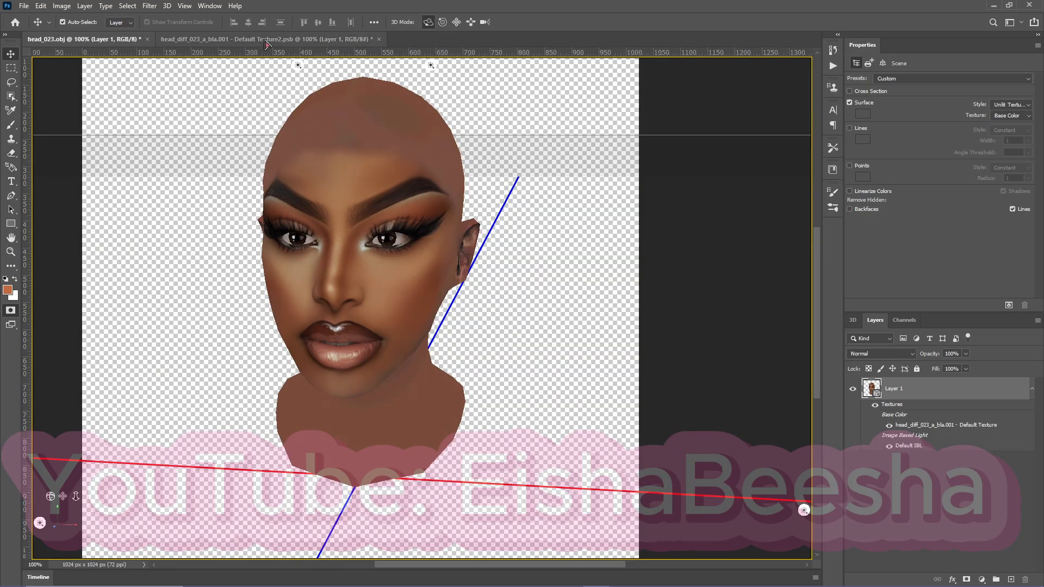
{"action": "left_click_drag", "start_coordinate": [372, 281], "coordinate": [393, 269]}
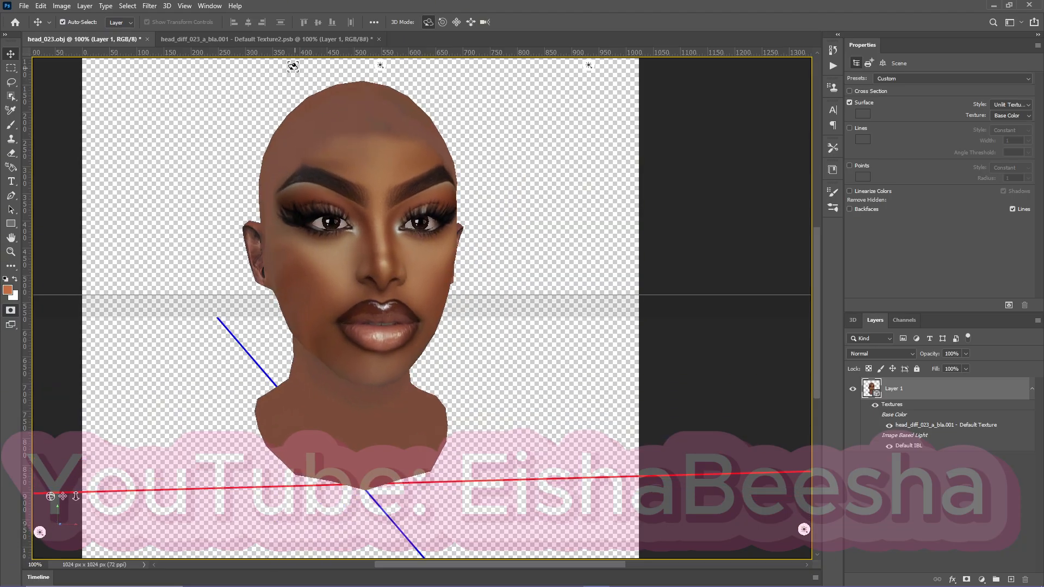
Clean up the nostrils on the face texture with a 10 px Eraser, raising its opacity to 67%, and check them on the 3D head.
{"action": "left_click", "coordinate": [277, 39]}
{"action": "key", "text": "ctrl+plus"}
{"action": "key", "text": "ctrl+plus"}
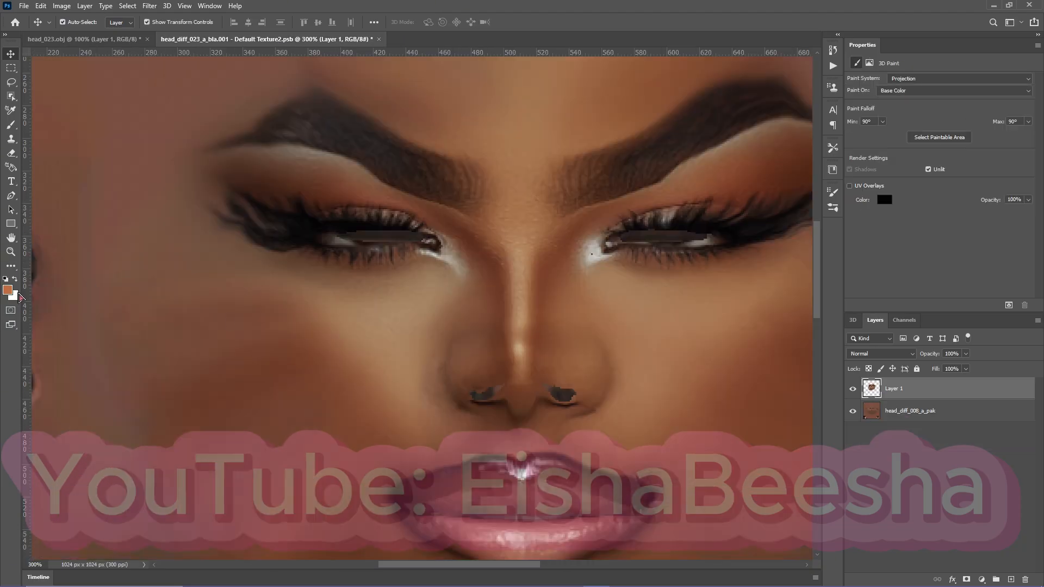
{"action": "left_click", "coordinate": [12, 154]}
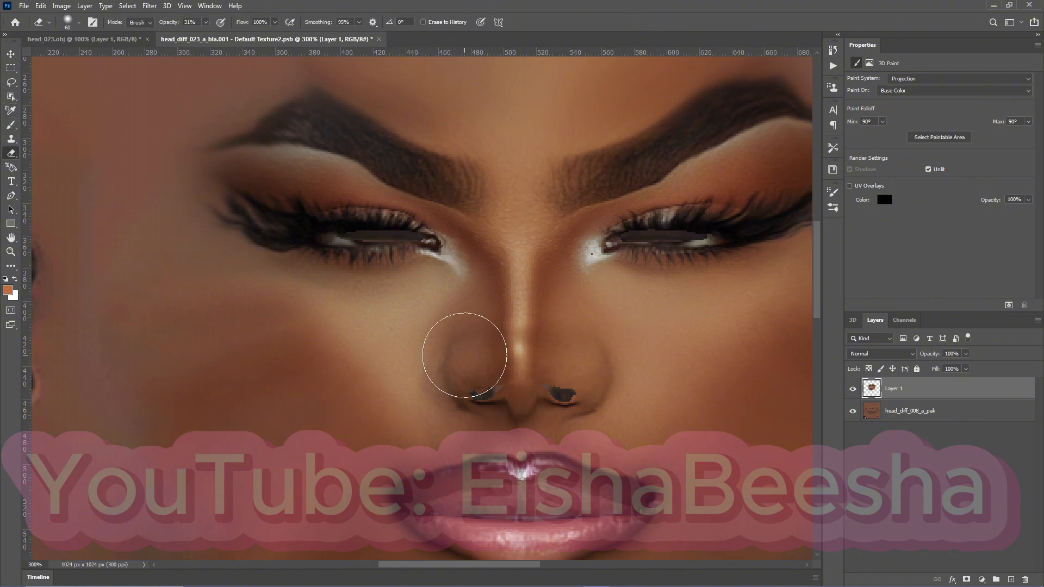
{"action": "key", "text": "bracketleft"}
{"action": "key", "text": "bracketleft"}
{"action": "key", "text": "bracketleft"}
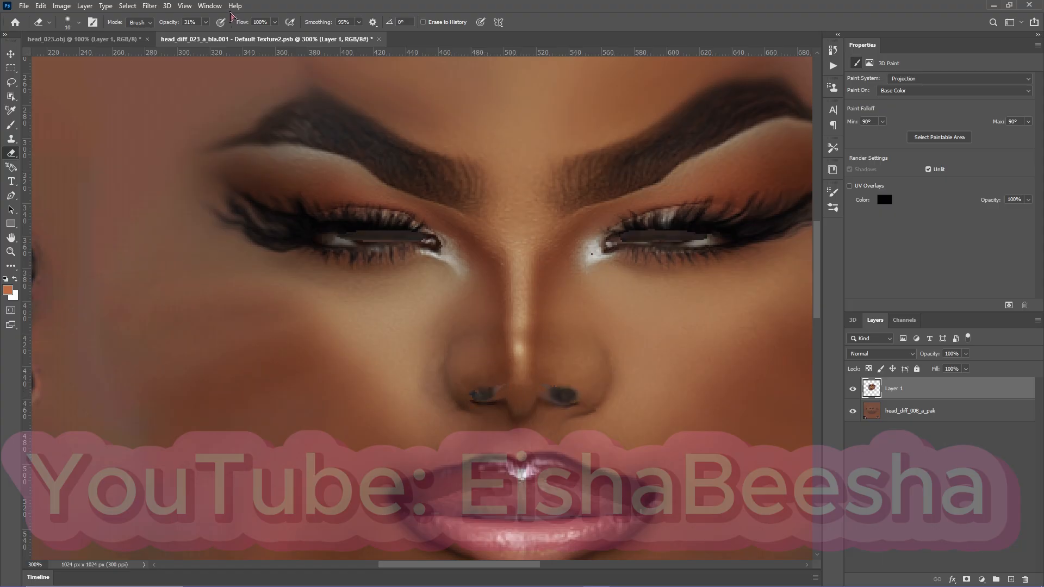
{"action": "left_click", "coordinate": [206, 22]}
{"action": "left_click", "coordinate": [486, 395]}
{"action": "left_click", "coordinate": [80, 39]}
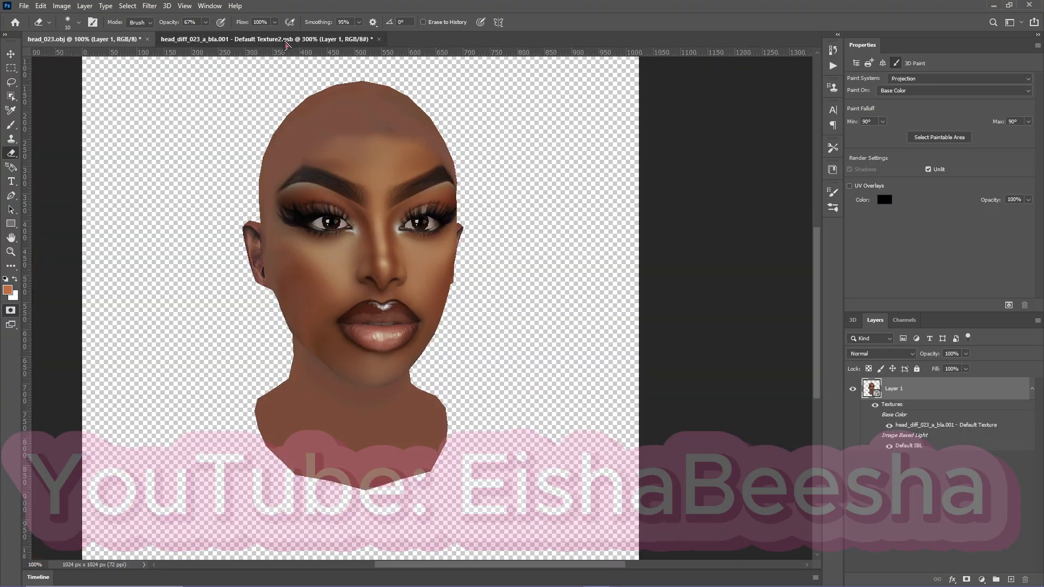
{"action": "left_click", "coordinate": [267, 39]}
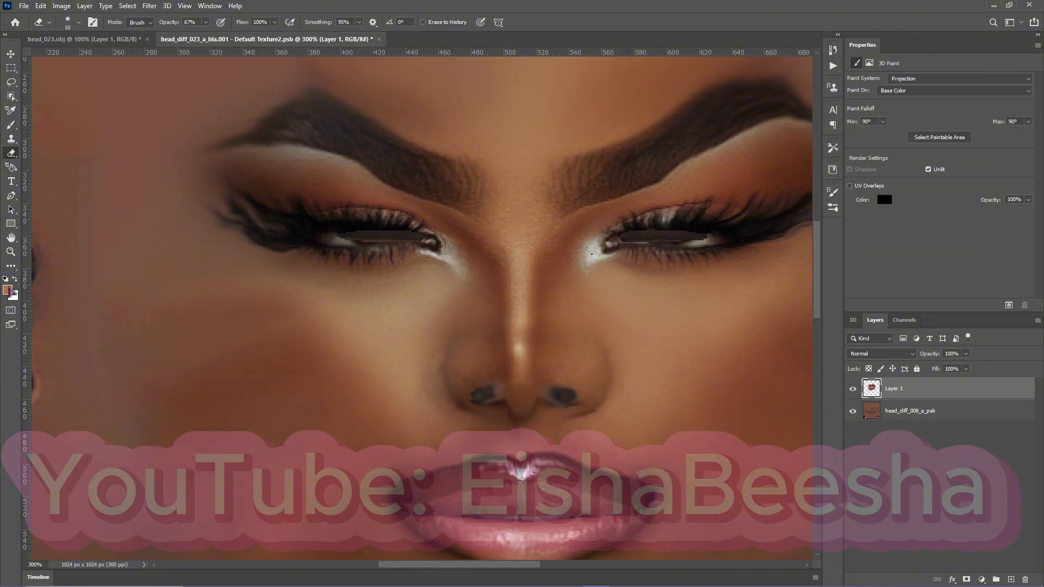
Sample the dark brown #4a2f22 beside the nostril as the foreground color for the Brush tool.
{"action": "left_click", "coordinate": [11, 125]}
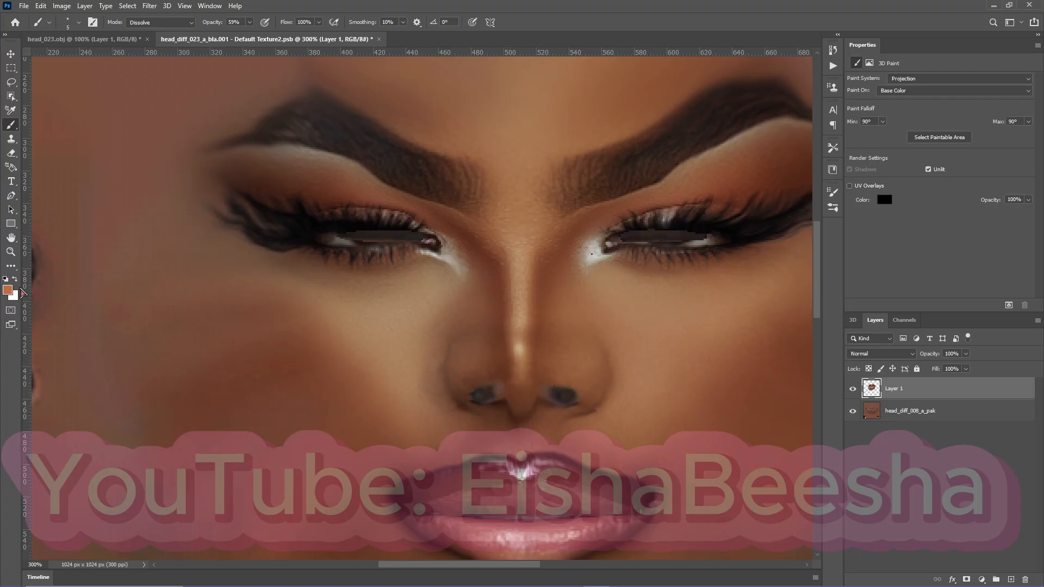
{"action": "left_click", "coordinate": [8, 290]}
{"action": "left_click_drag", "start_coordinate": [533, 351], "coordinate": [321, 308]}
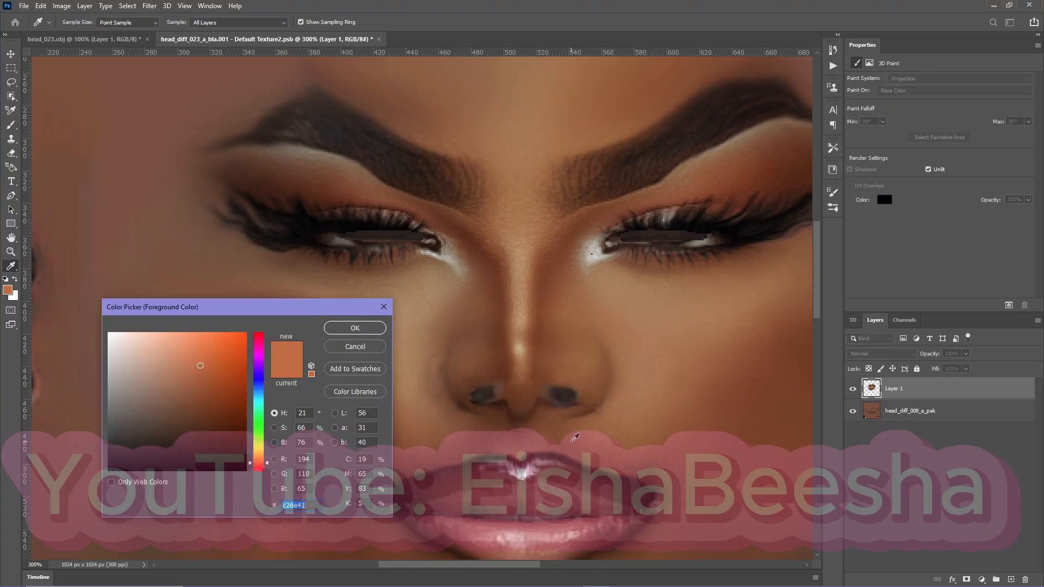
{"action": "key", "text": "ctrl+plus"}
{"action": "key", "text": "ctrl+plus"}
{"action": "key", "text": "ctrl+plus"}
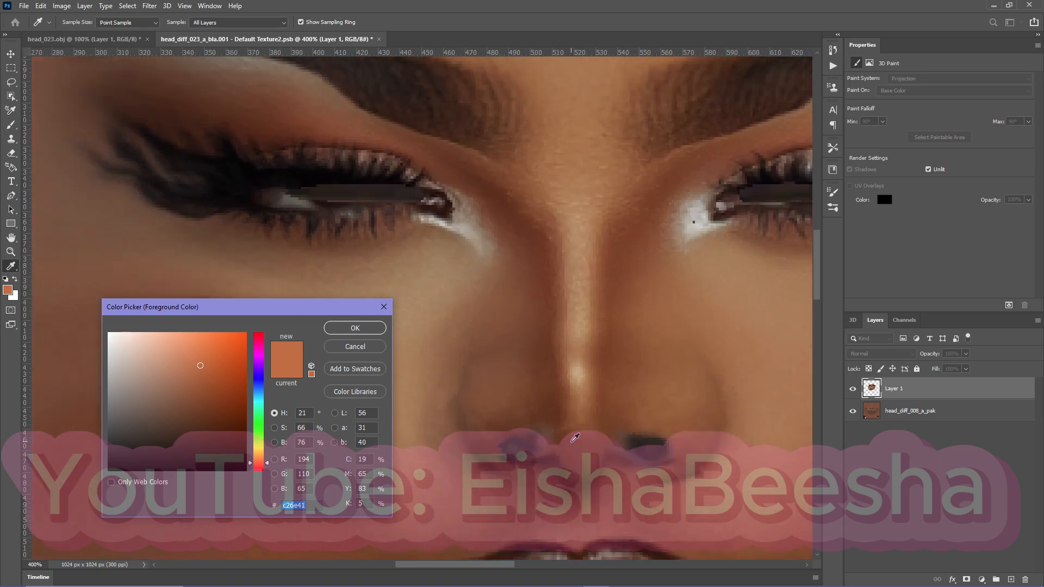
{"action": "key", "text": "ctrl+plus"}
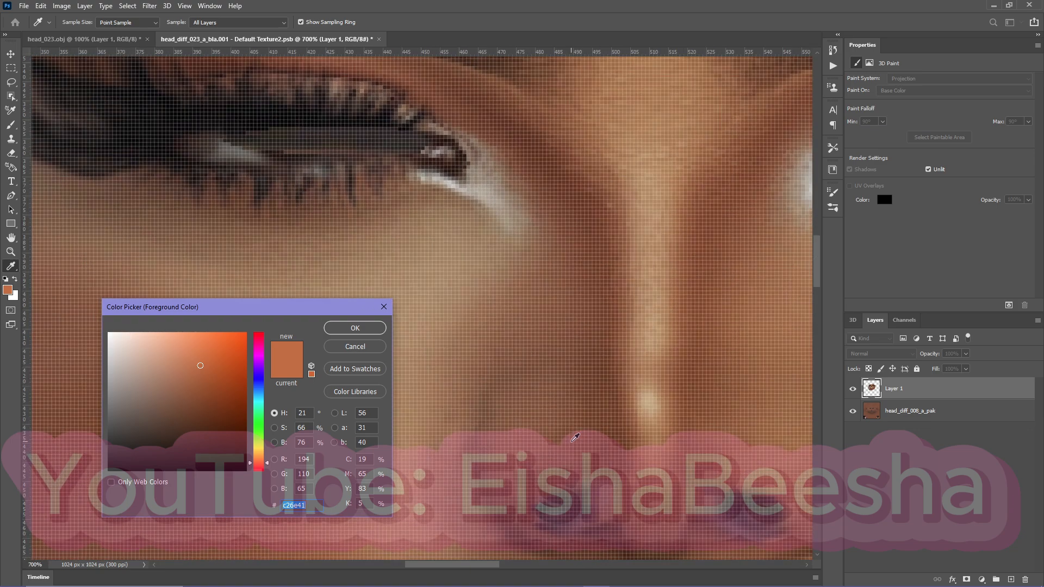
{"action": "left_click", "coordinate": [540, 510]}
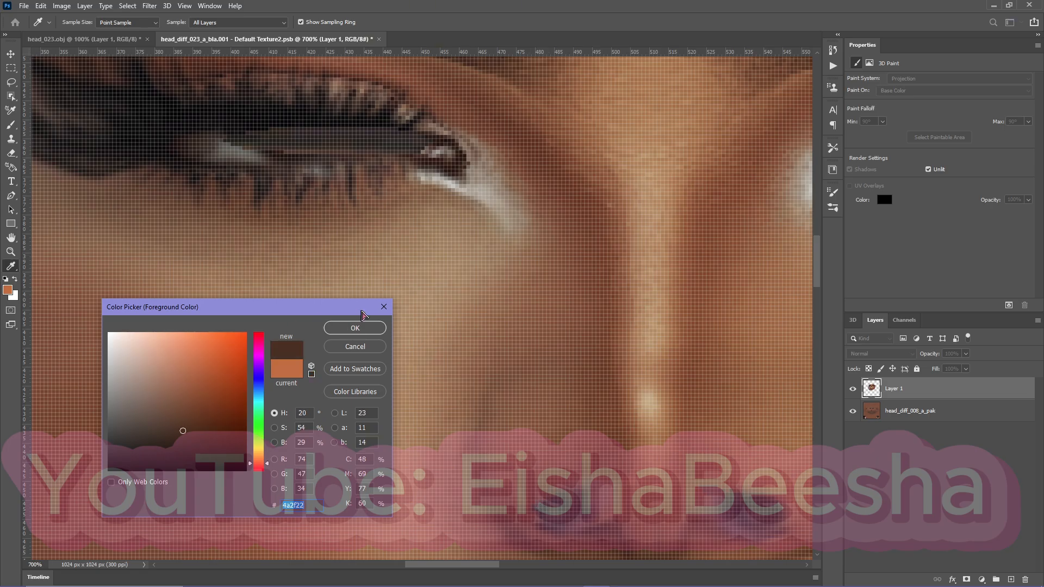
{"action": "left_click", "coordinate": [363, 329]}
{"action": "key", "text": "b"}
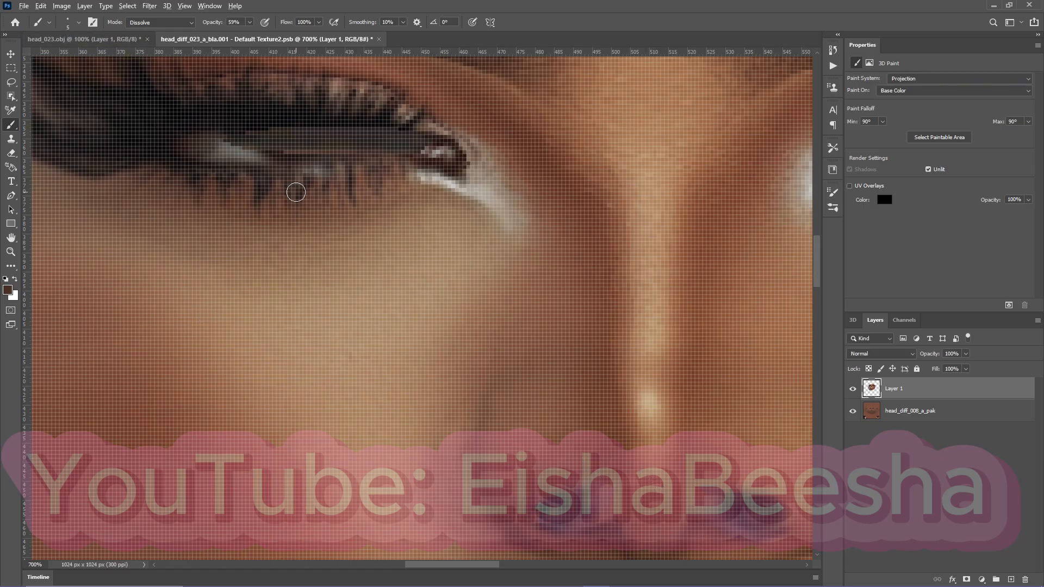
Review the whole face texture, then orbit the 3D head to examine the cheek and jaw blending from the side.
{"action": "scroll", "coordinate": [296, 194], "scroll_direction": "down", "scroll_amount": 3}
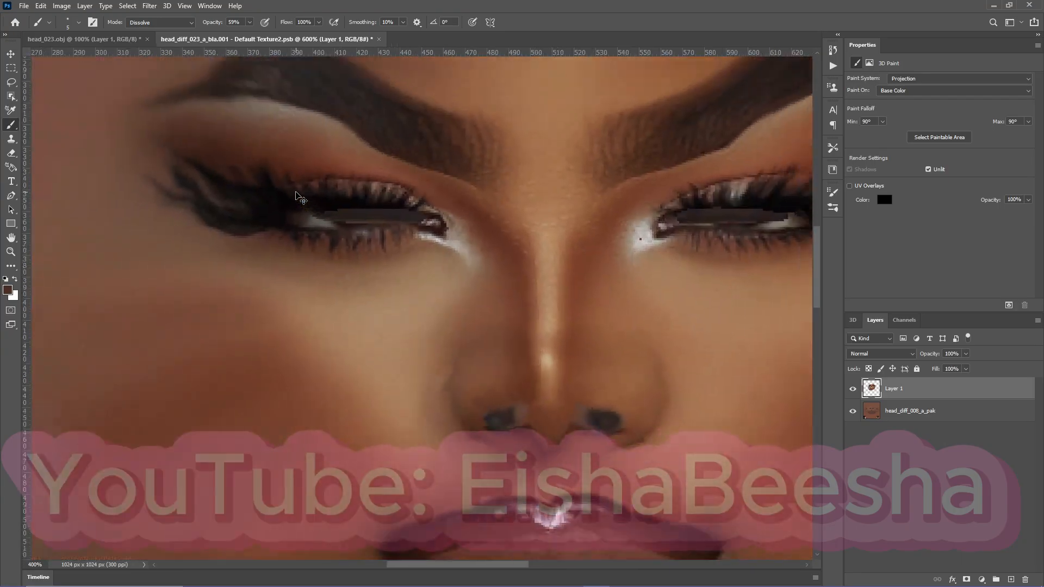
{"action": "scroll", "coordinate": [297, 195], "scroll_direction": "down", "scroll_amount": 3}
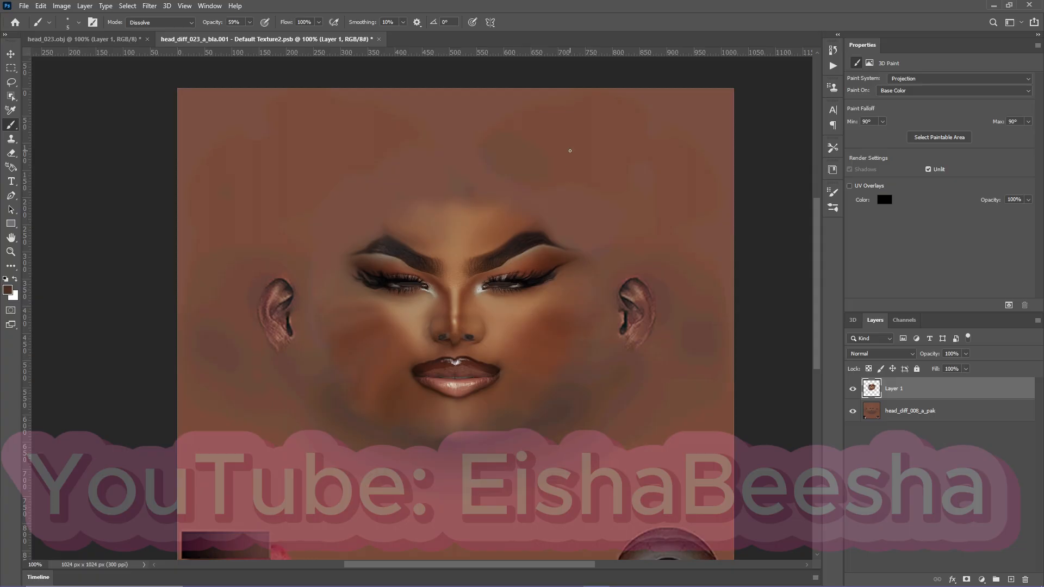
{"action": "left_click", "coordinate": [81, 39]}
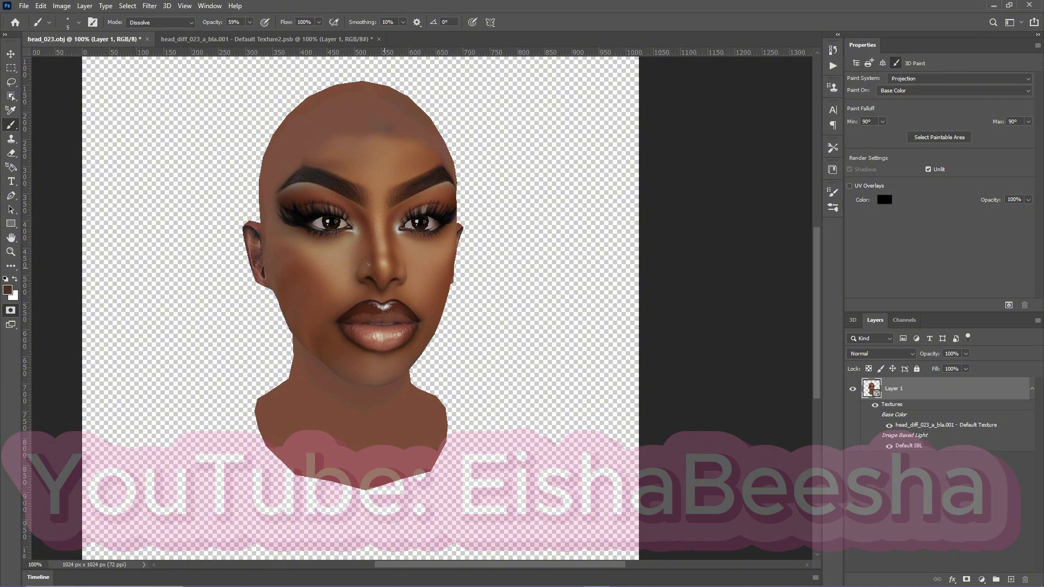
{"action": "left_click", "coordinate": [11, 54]}
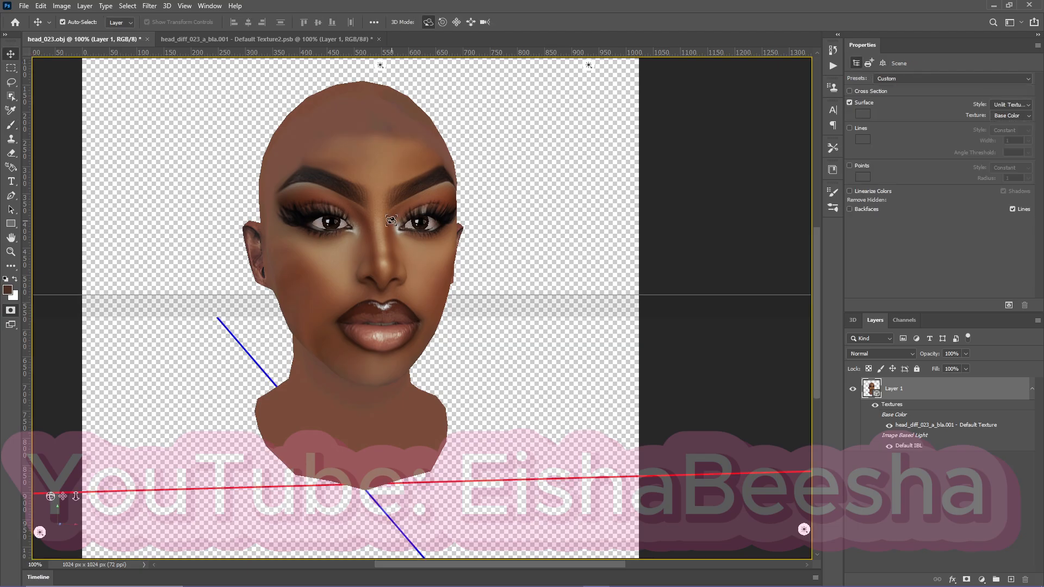
{"action": "left_click_drag", "start_coordinate": [446, 277], "coordinate": [340, 305]}
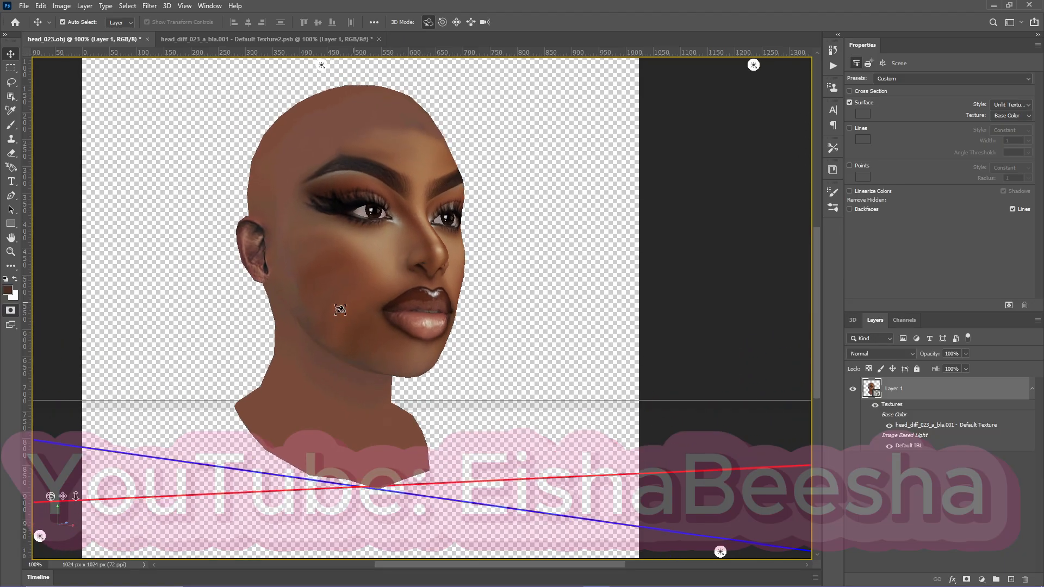
Fade the face layer's cheek and jaw edges on both sides with a 125 px Eraser at 25% opacity.
{"action": "left_click", "coordinate": [282, 39]}
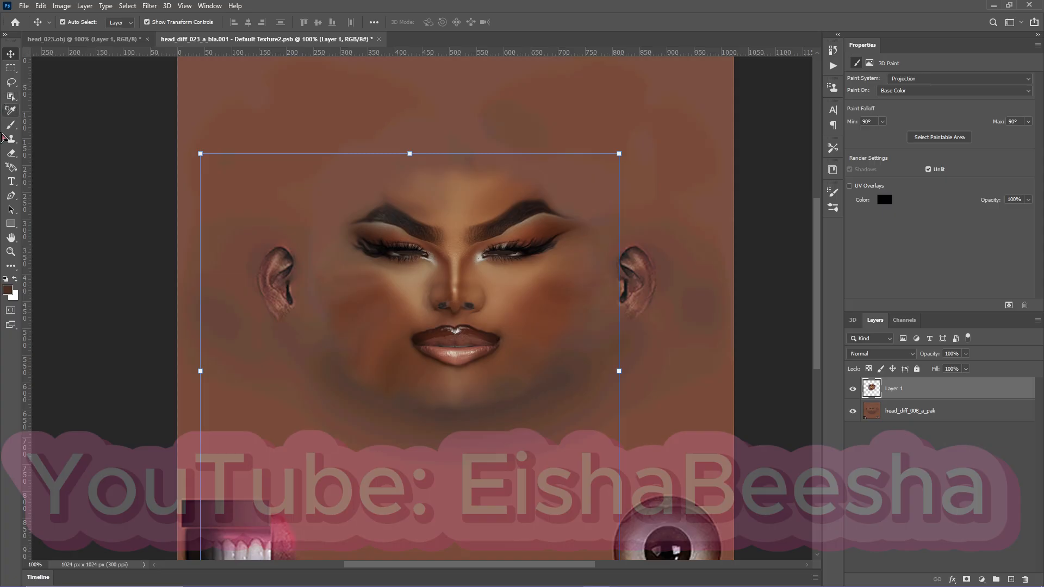
{"action": "left_click", "coordinate": [11, 154]}
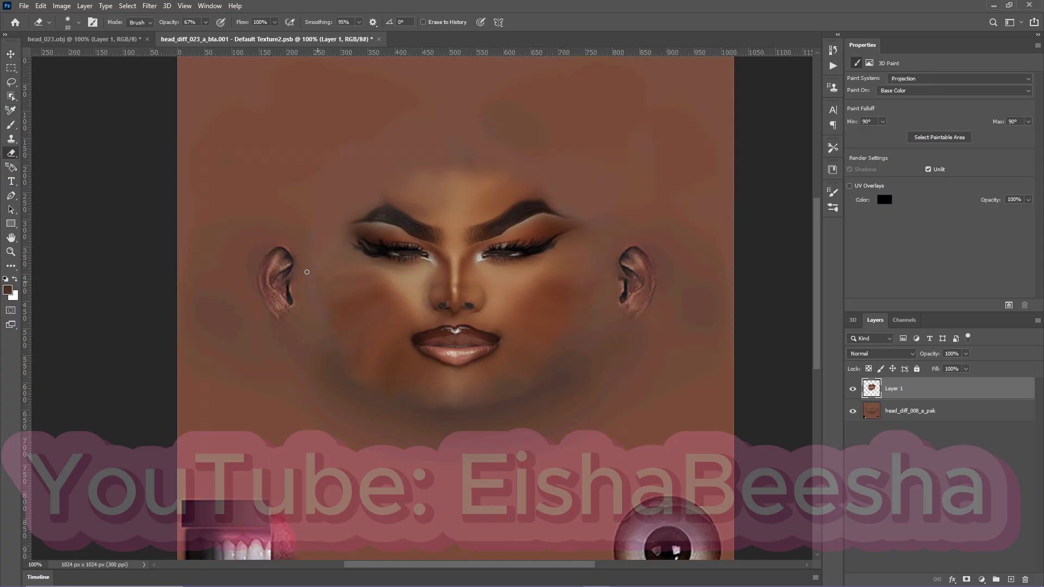
{"action": "key", "text": "bracketright"}
{"action": "key", "text": "bracketright"}
{"action": "key", "text": "bracketright"}
{"action": "key", "text": "bracketright"}
{"action": "key", "text": "bracketright"}
{"action": "key", "text": "bracketright"}
{"action": "key", "text": "bracketright"}
{"action": "key", "text": "bracketright"}
{"action": "key", "text": "bracketright"}
{"action": "key", "text": "bracketright"}
{"action": "left_click", "coordinate": [205, 22]}
{"action": "left_click_drag", "start_coordinate": [207, 34], "coordinate": [191, 39]}
{"action": "mouse_move", "coordinate": [364, 331]}
{"action": "left_mouse_down"}
{"action": "mouse_move", "coordinate": [354, 300]}
{"action": "mouse_move", "coordinate": [382, 305]}
{"action": "mouse_move", "coordinate": [358, 338]}
{"action": "mouse_move", "coordinate": [363, 360]}
{"action": "mouse_move", "coordinate": [313, 288]}
{"action": "mouse_move", "coordinate": [347, 316]}
{"action": "left_mouse_up"}
{"action": "mouse_move", "coordinate": [529, 325]}
{"action": "left_mouse_down"}
{"action": "mouse_move", "coordinate": [554, 296]}
{"action": "mouse_move", "coordinate": [545, 377]}
{"action": "mouse_move", "coordinate": [525, 385]}
{"action": "mouse_move", "coordinate": [568, 296]}
{"action": "left_mouse_up"}
{"action": "mouse_move", "coordinate": [358, 298]}
{"action": "left_mouse_down"}
{"action": "mouse_move", "coordinate": [337, 290]}
{"action": "mouse_move", "coordinate": [358, 372]}
{"action": "left_mouse_up"}
Tilt and turn the 3D head to inspect the softened cheek and the forehead edge from above.
{"action": "left_click", "coordinate": [84, 39]}
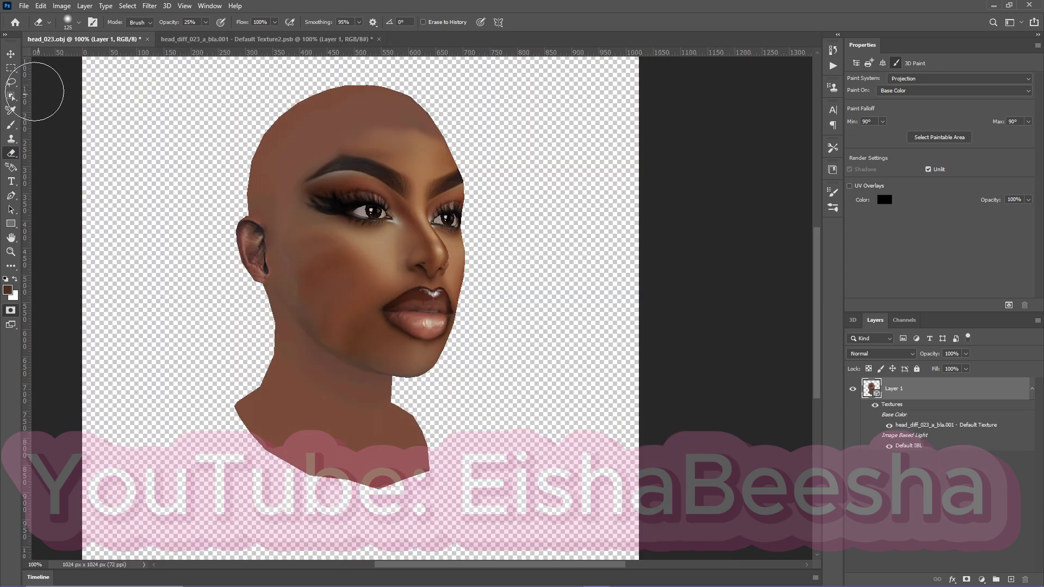
{"action": "left_click", "coordinate": [11, 54]}
{"action": "left_click_drag", "start_coordinate": [319, 268], "coordinate": [443, 386]}
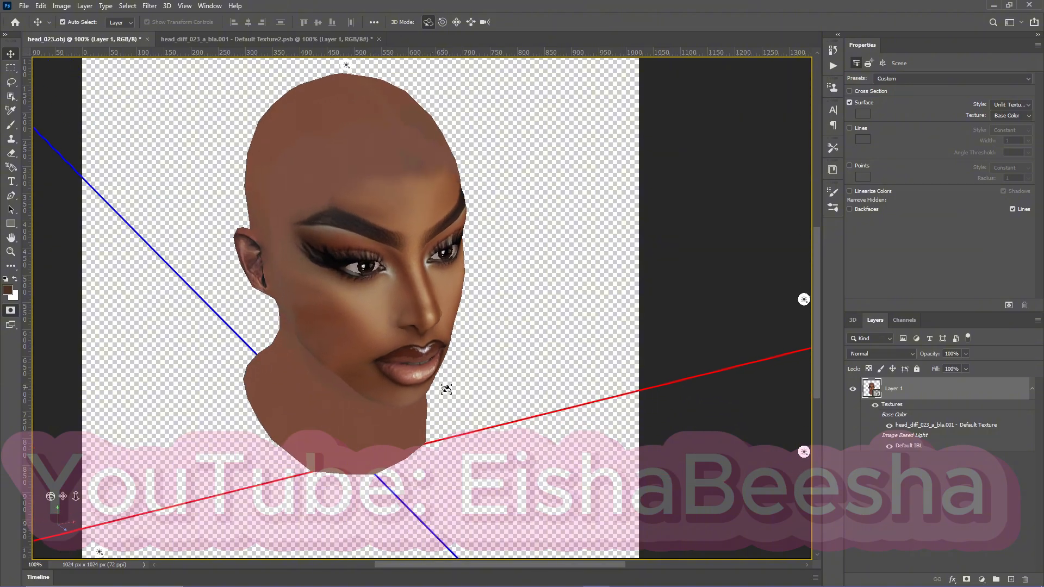
Erase the face layer's forehead edge above the eyebrow with the 125 px Eraser at 100% opacity, undoing the first stroke.
{"action": "left_click", "coordinate": [287, 39]}
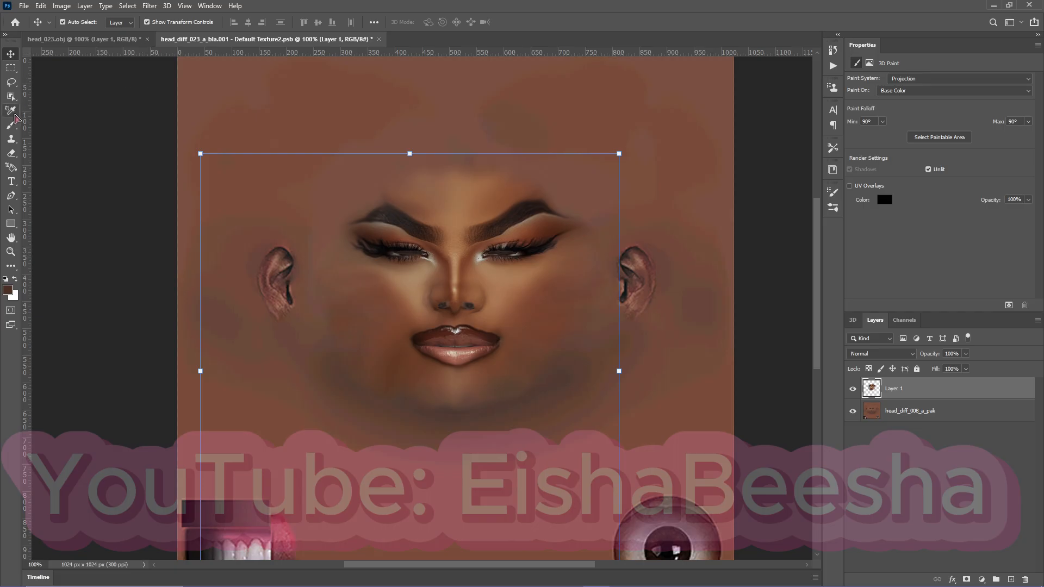
{"action": "left_click", "coordinate": [10, 152]}
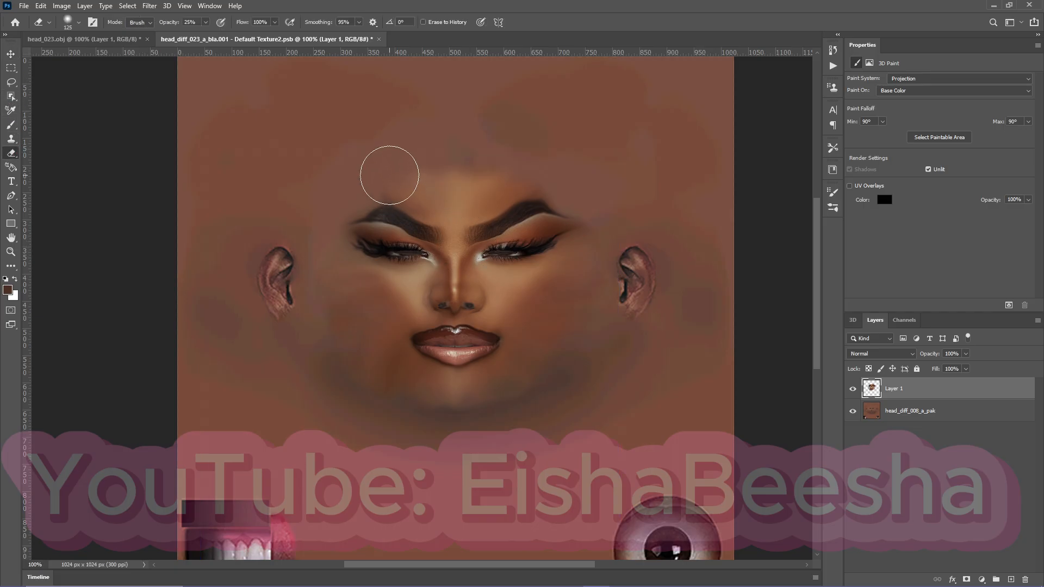
{"action": "left_click_drag", "start_coordinate": [390, 174], "coordinate": [379, 175]}
{"action": "key", "text": "ctrl+z"}
{"action": "left_click_drag", "start_coordinate": [529, 168], "coordinate": [557, 175]}
Orbit the 3D head to a frontal view to check the forehead blending.
{"action": "key", "text": "ctrl+Tab"}
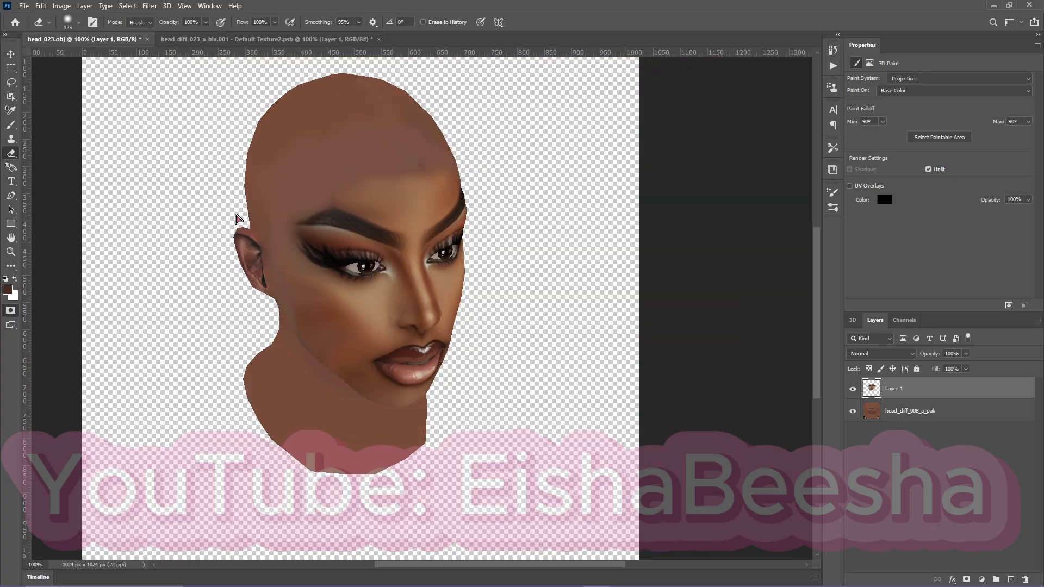
{"action": "left_click", "coordinate": [11, 53]}
{"action": "left_click_drag", "start_coordinate": [435, 253], "coordinate": [392, 242]}
{"action": "mouse_move", "coordinate": [223, 582]}
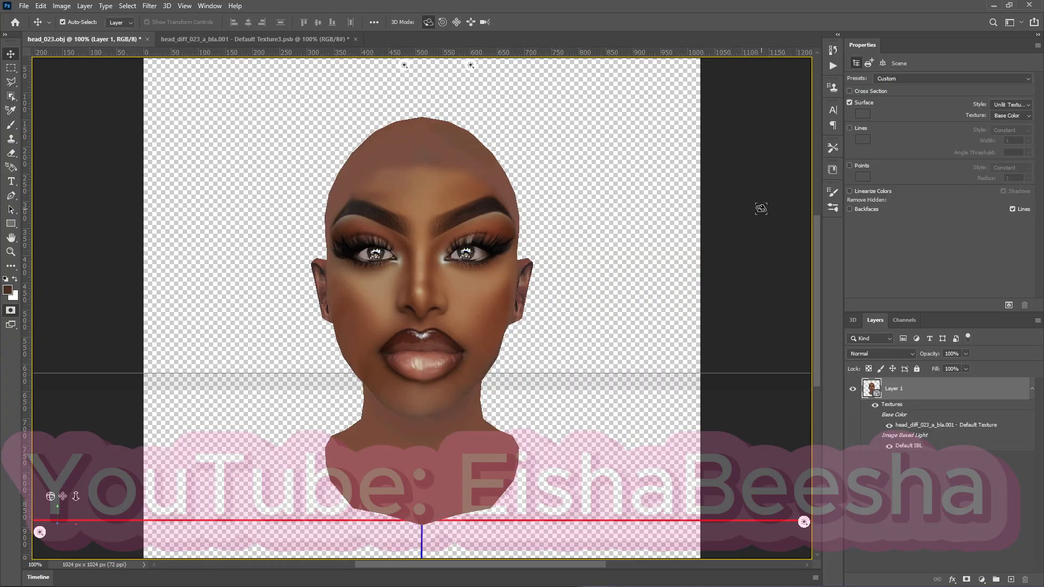
Place the mp_fm_f_hair_013_d image as the top layer of the face texture, centered at X 512 px, Y 512 px.
{"action": "left_click", "coordinate": [296, 40]}
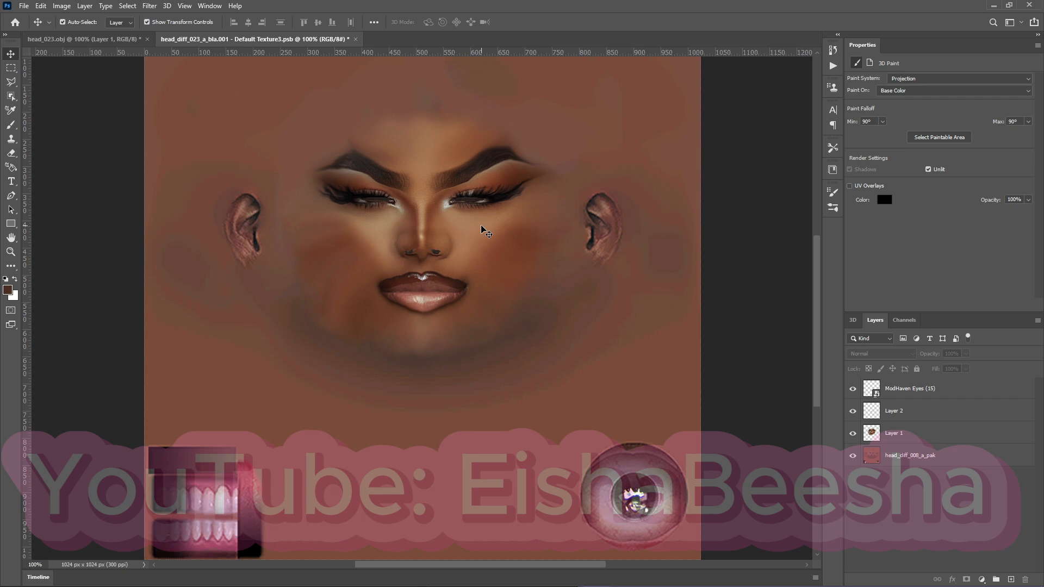
{"action": "scroll", "coordinate": [343, 350], "scroll_direction": "down", "scroll_amount": 1}
{"action": "scroll", "coordinate": [396, 361], "scroll_direction": "up", "scroll_amount": 4}
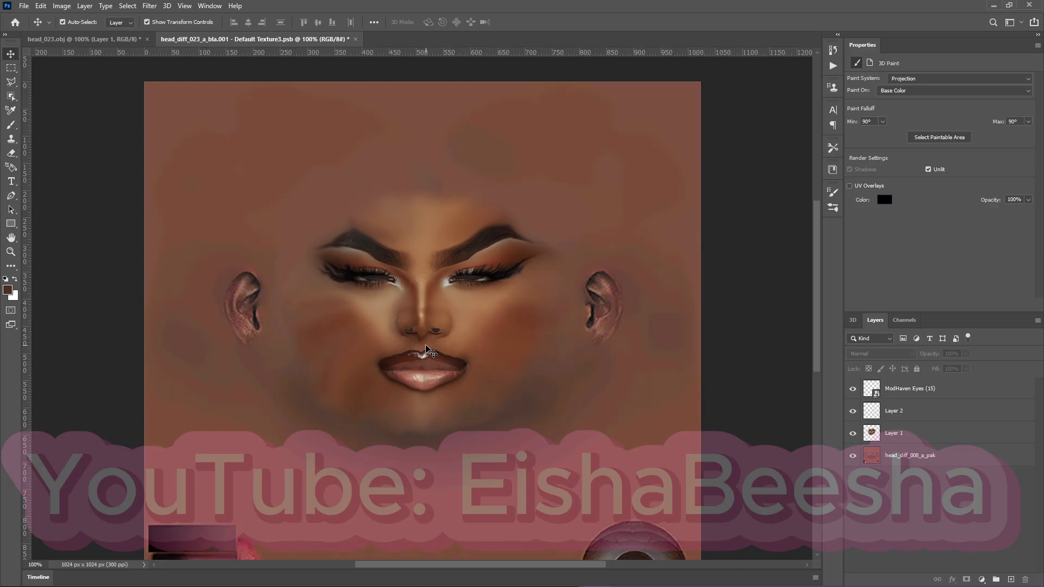
{"action": "left_click_drag", "start_coordinate": [430, 353], "coordinate": [430, 353]}
{"action": "scroll", "coordinate": [501, 243], "scroll_direction": "down", "scroll_amount": 3}
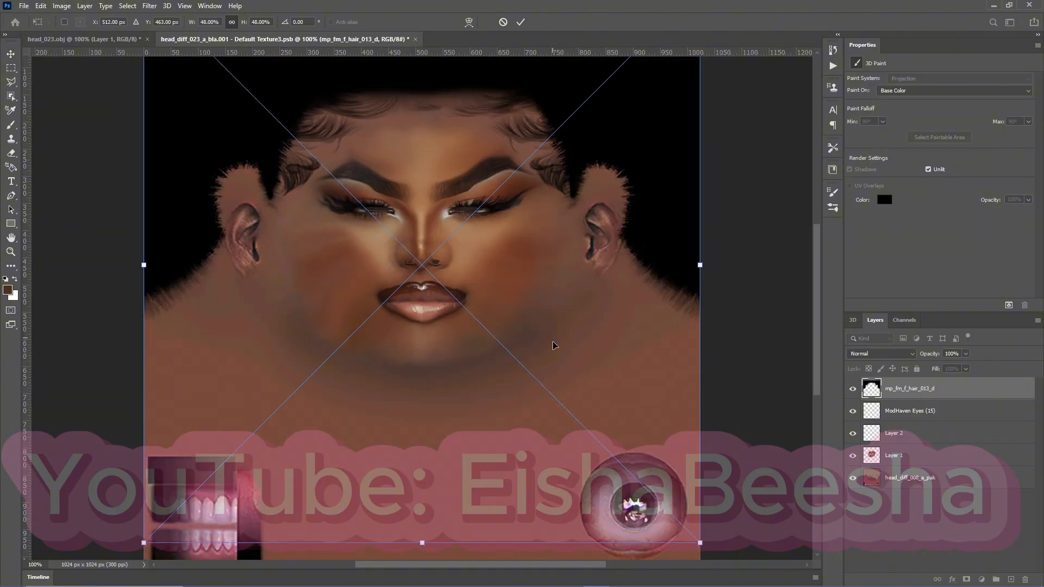
{"action": "left_click_drag", "start_coordinate": [508, 249], "coordinate": [509, 283]}
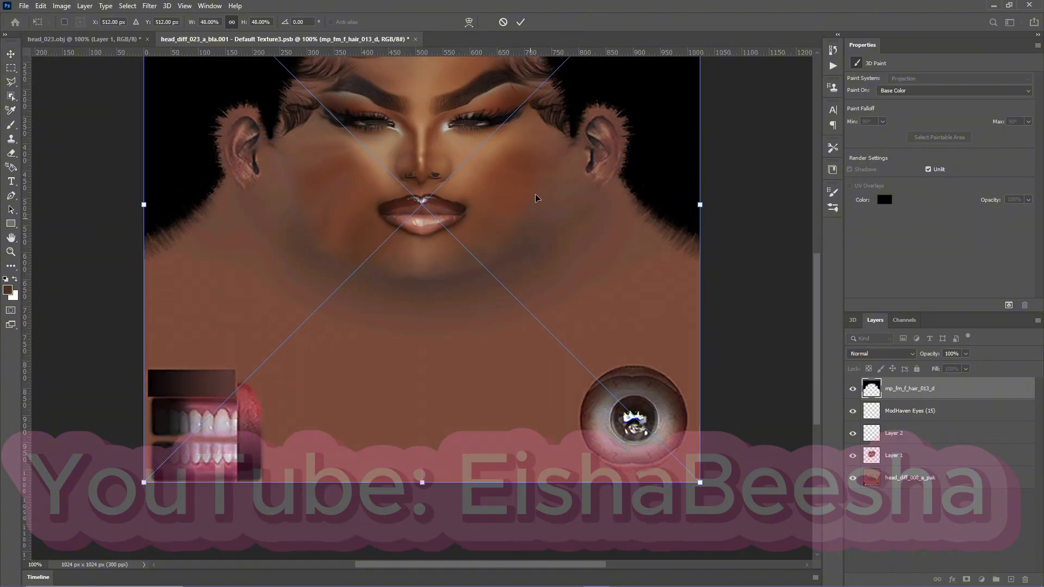
{"action": "left_click", "coordinate": [520, 22]}
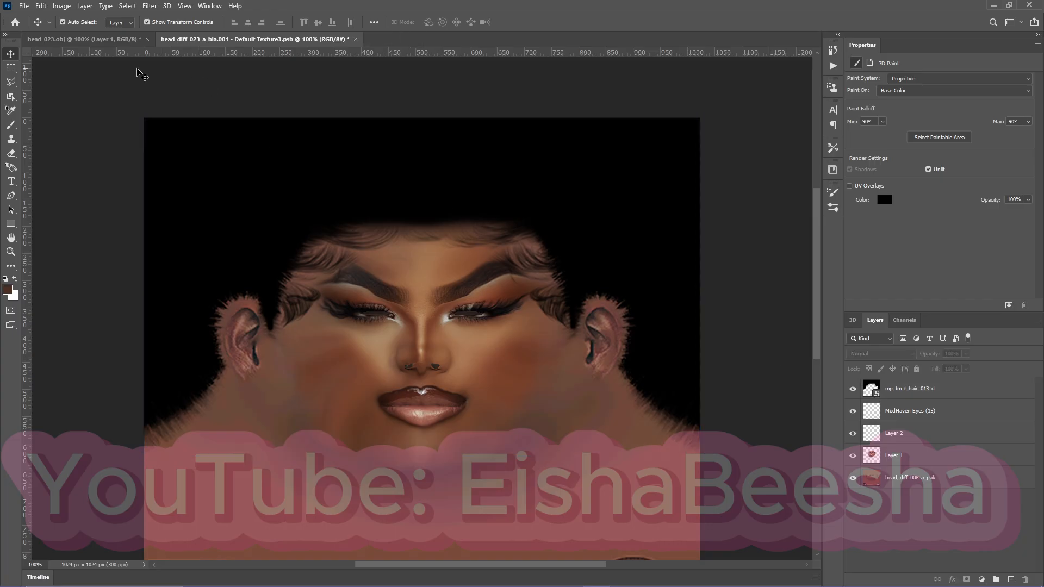
Return to the 3D head and orbit and pan it to examine the hair overlay from the side and front.
{"action": "left_click", "coordinate": [117, 39]}
{"action": "left_click_drag", "start_coordinate": [414, 301], "coordinate": [364, 312]}
{"action": "left_click", "coordinate": [569, 342]}
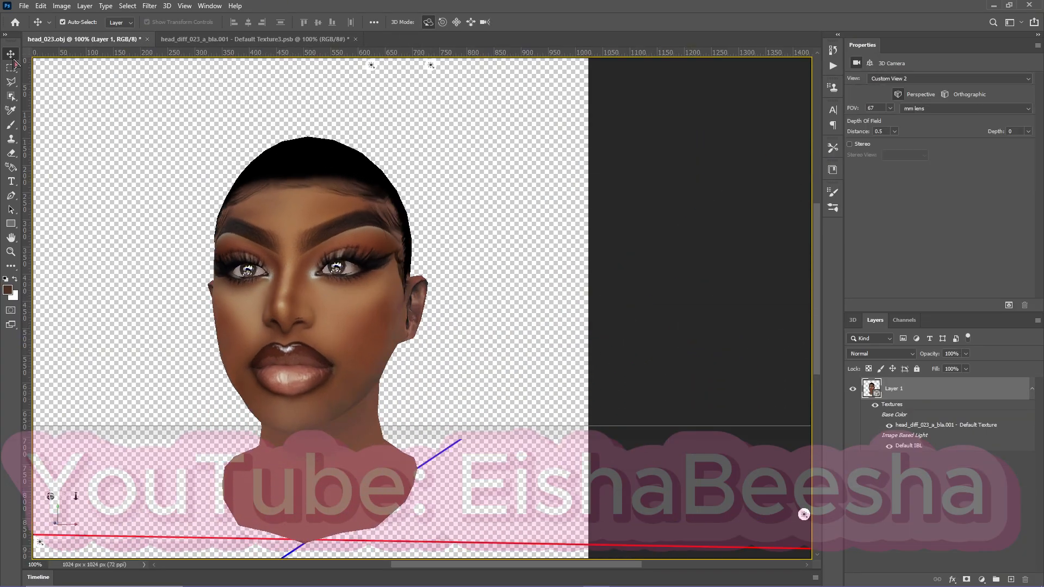
{"action": "left_click_drag", "start_coordinate": [71, 496], "coordinate": [87, 498]}
{"action": "left_click_drag", "start_coordinate": [655, 355], "coordinate": [660, 381]}
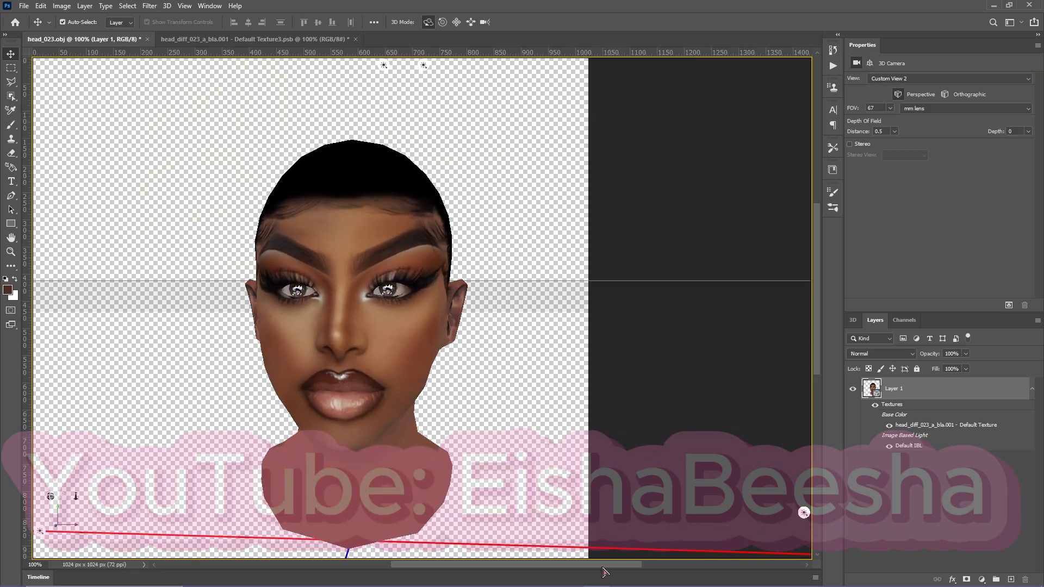
{"action": "mouse_move", "coordinate": [605, 565]}
{"action": "left_mouse_down"}
{"action": "mouse_move", "coordinate": [560, 566]}
{"action": "mouse_move", "coordinate": [587, 565]}
{"action": "left_mouse_up"}
{"action": "left_click_drag", "start_coordinate": [408, 335], "coordinate": [333, 375]}
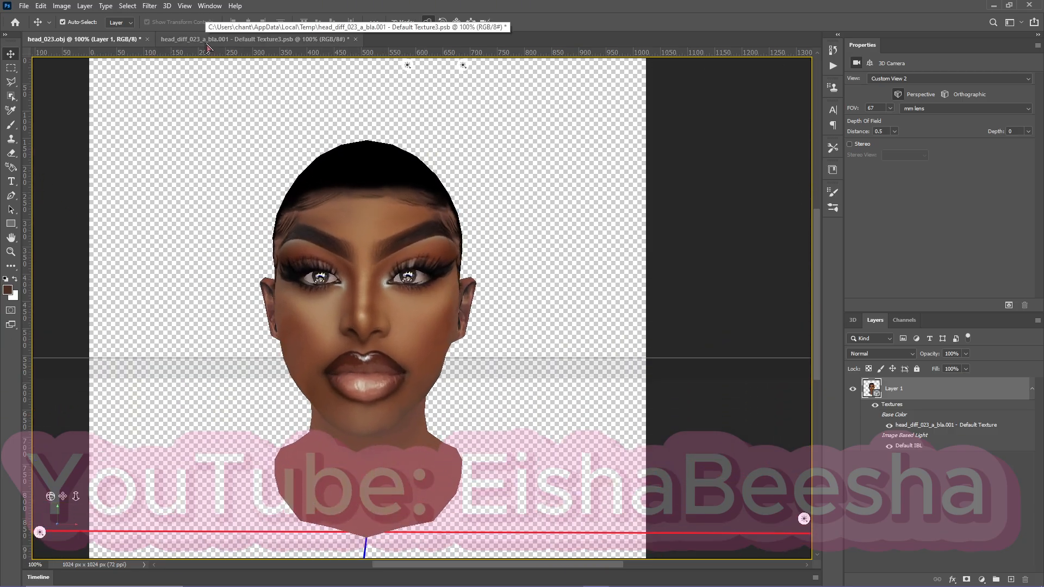